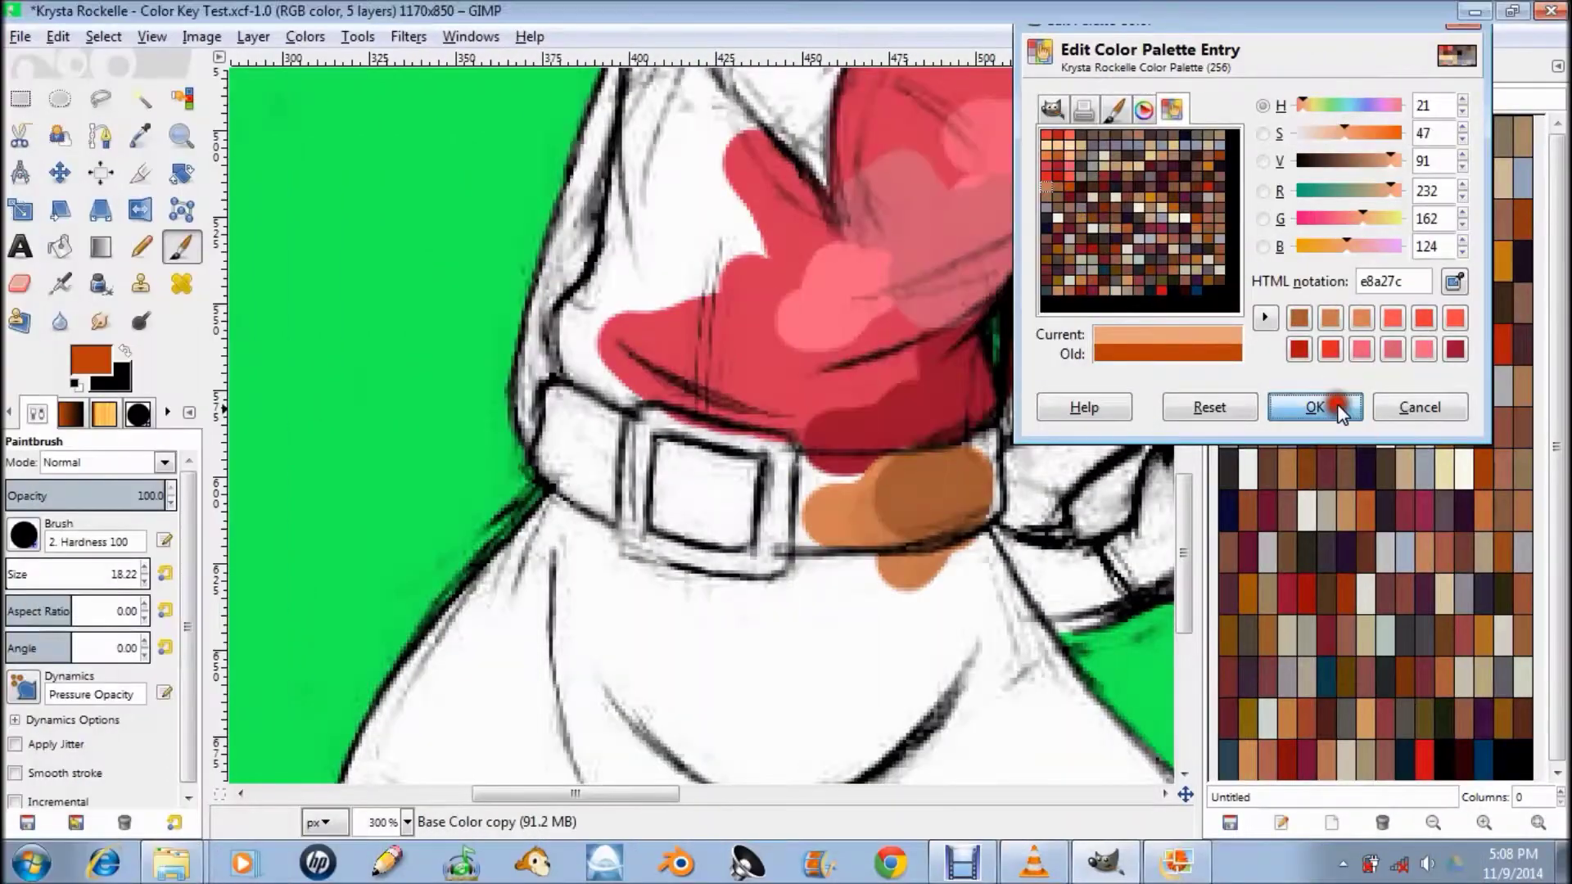
# - Confirm the deeper orange swatch and paint a short test stroke on the sash
pyautogui.click(1314, 407)
pyautogui.moveTo(851, 504)
pyautogui.mouseDown()
pyautogui.moveTo(926, 508)
pyautogui.moveTo(881, 504)
pyautogui.mouseUp()
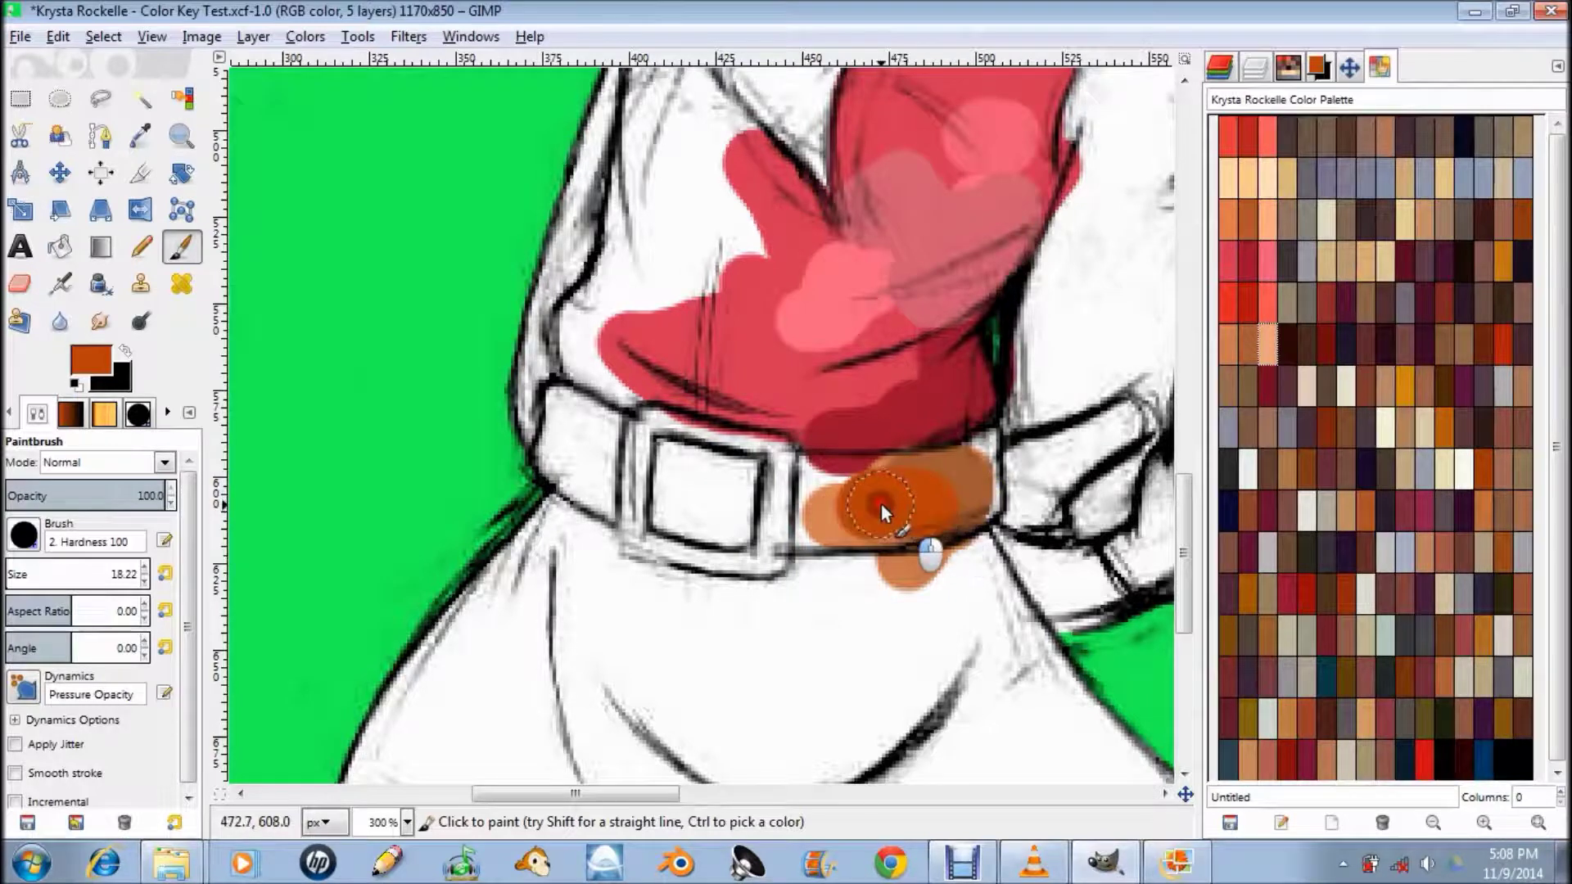
# - Undo the orange test, try light peach on the sash, then undo that too
pyautogui.hotkey('ctrl', 'z')
pyautogui.click(1269, 346)
pyautogui.moveTo(964, 498)
pyautogui.mouseDown()
pyautogui.moveTo(879, 501)
pyautogui.moveTo(963, 510)
pyautogui.mouseUp()
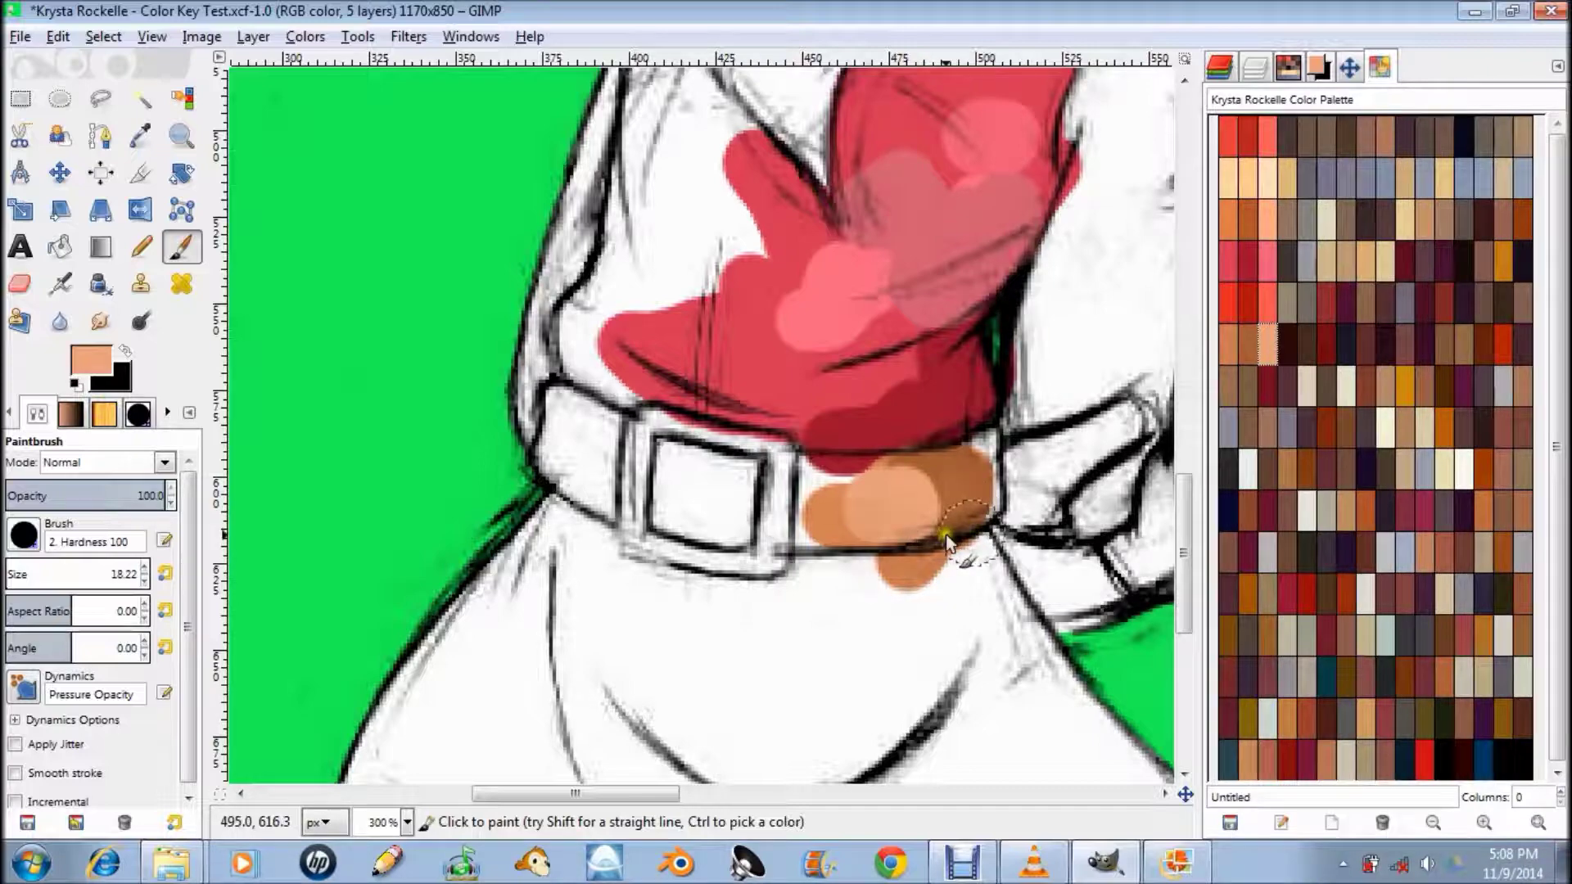
pyautogui.hotkey('ctrl', 'z')
pyautogui.hotkey('ctrl', 'z')
pyautogui.hotkey('ctrl', 'z')
# - Set the Tunic (Base) swatch to pure white, ffffff
pyautogui.click(1228, 344)
pyautogui.click(1289, 128)
pyautogui.doubleClick(1285, 130)
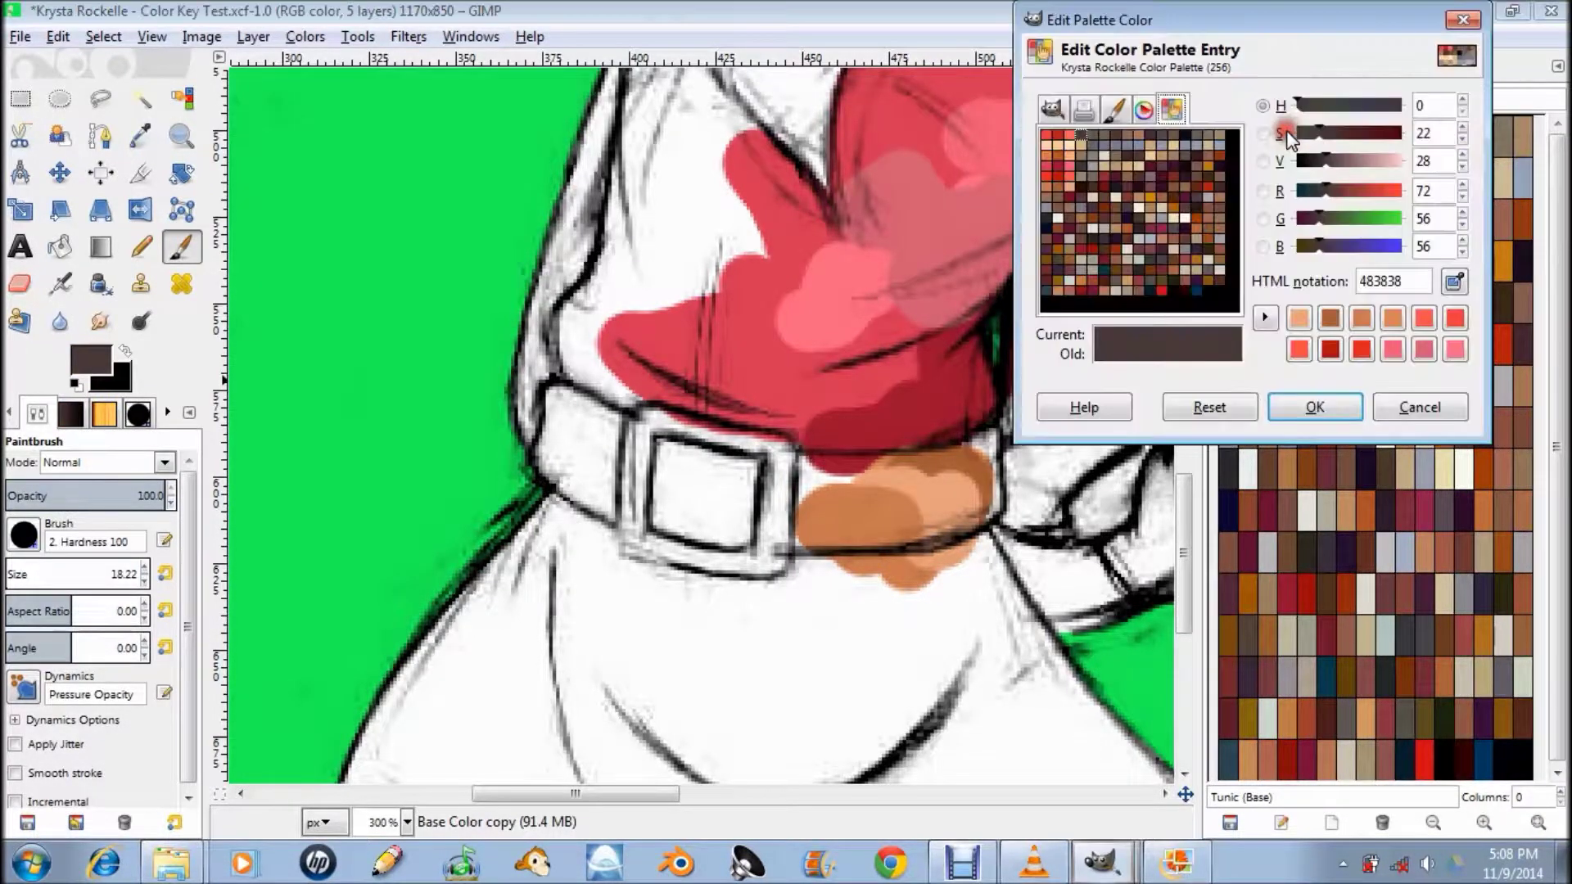
pyautogui.click(1184, 219)
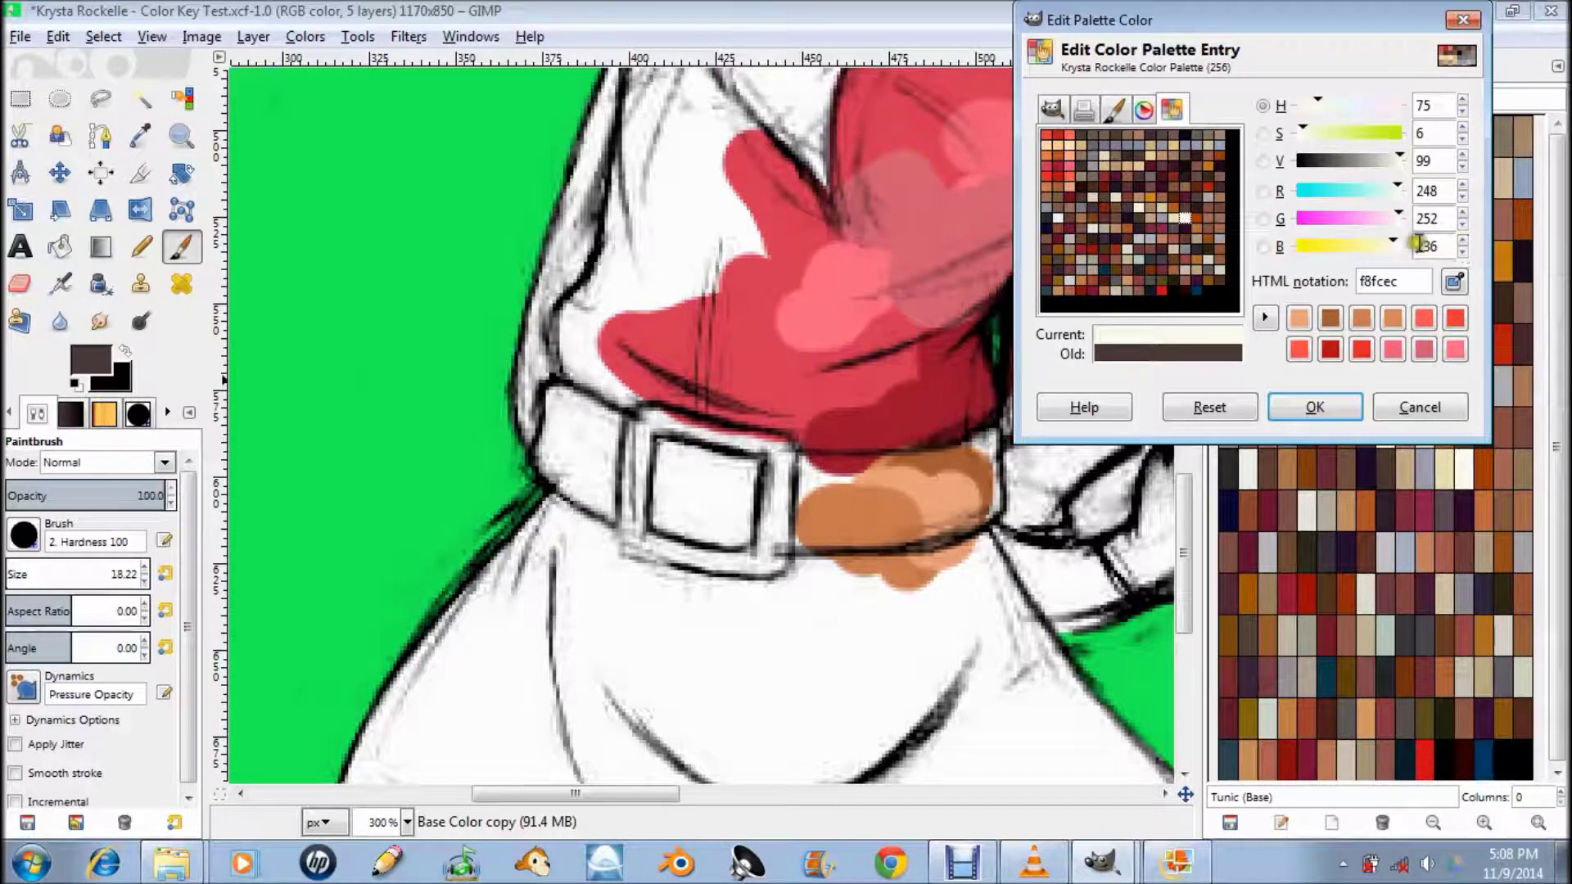
pyautogui.moveTo(1398, 243)
pyautogui.mouseDown()
pyautogui.moveTo(1416, 247)
pyautogui.moveTo(1417, 191)
pyautogui.mouseUp()
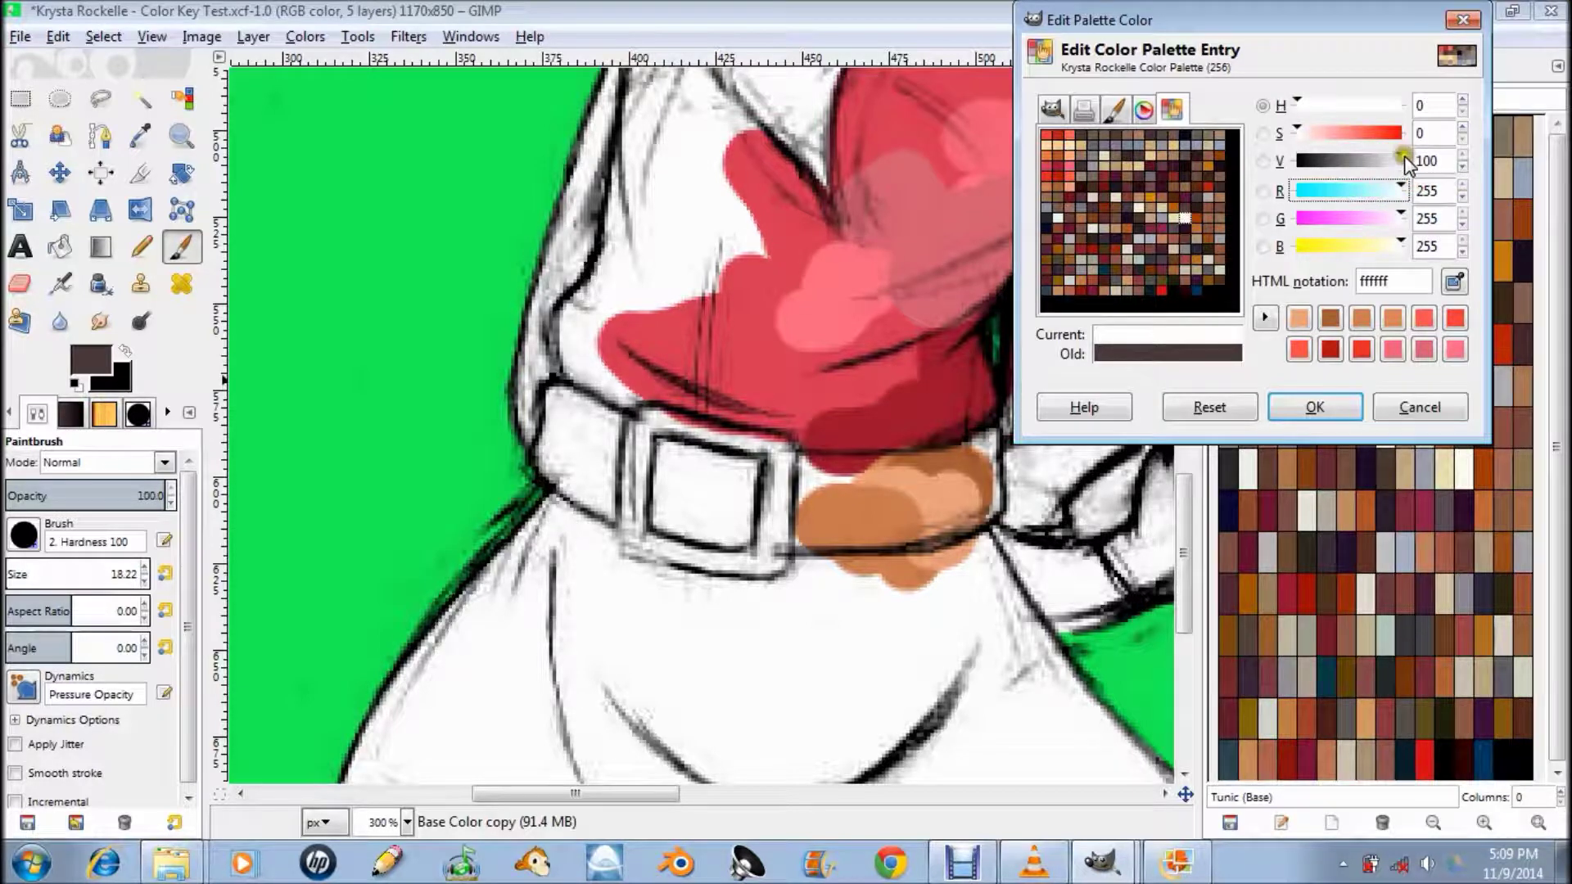
pyautogui.click(1402, 161)
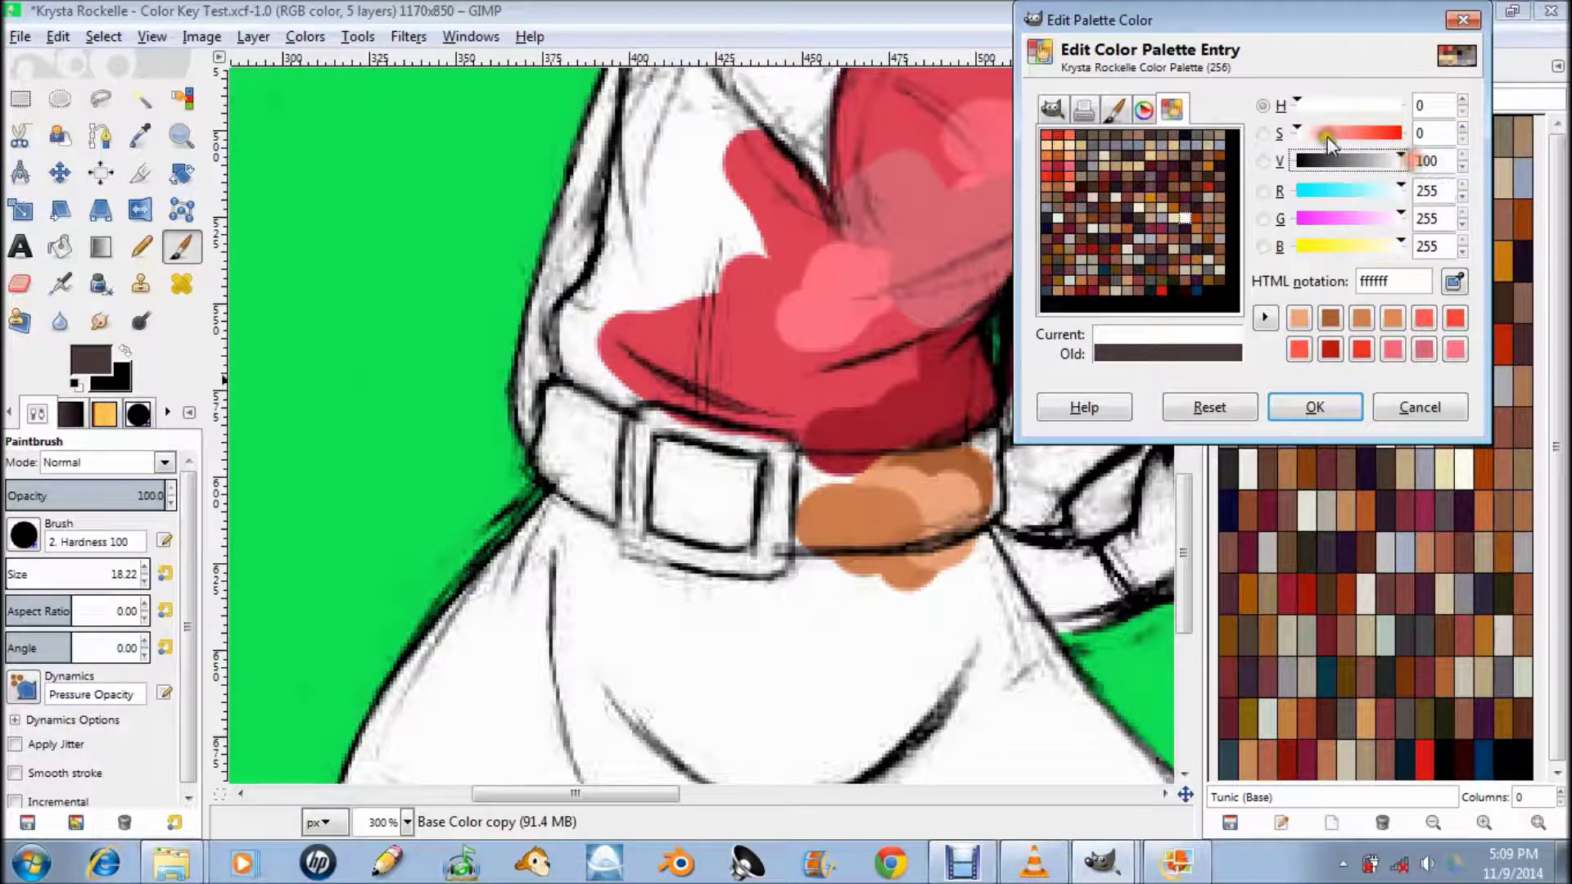
pyautogui.click(1296, 133)
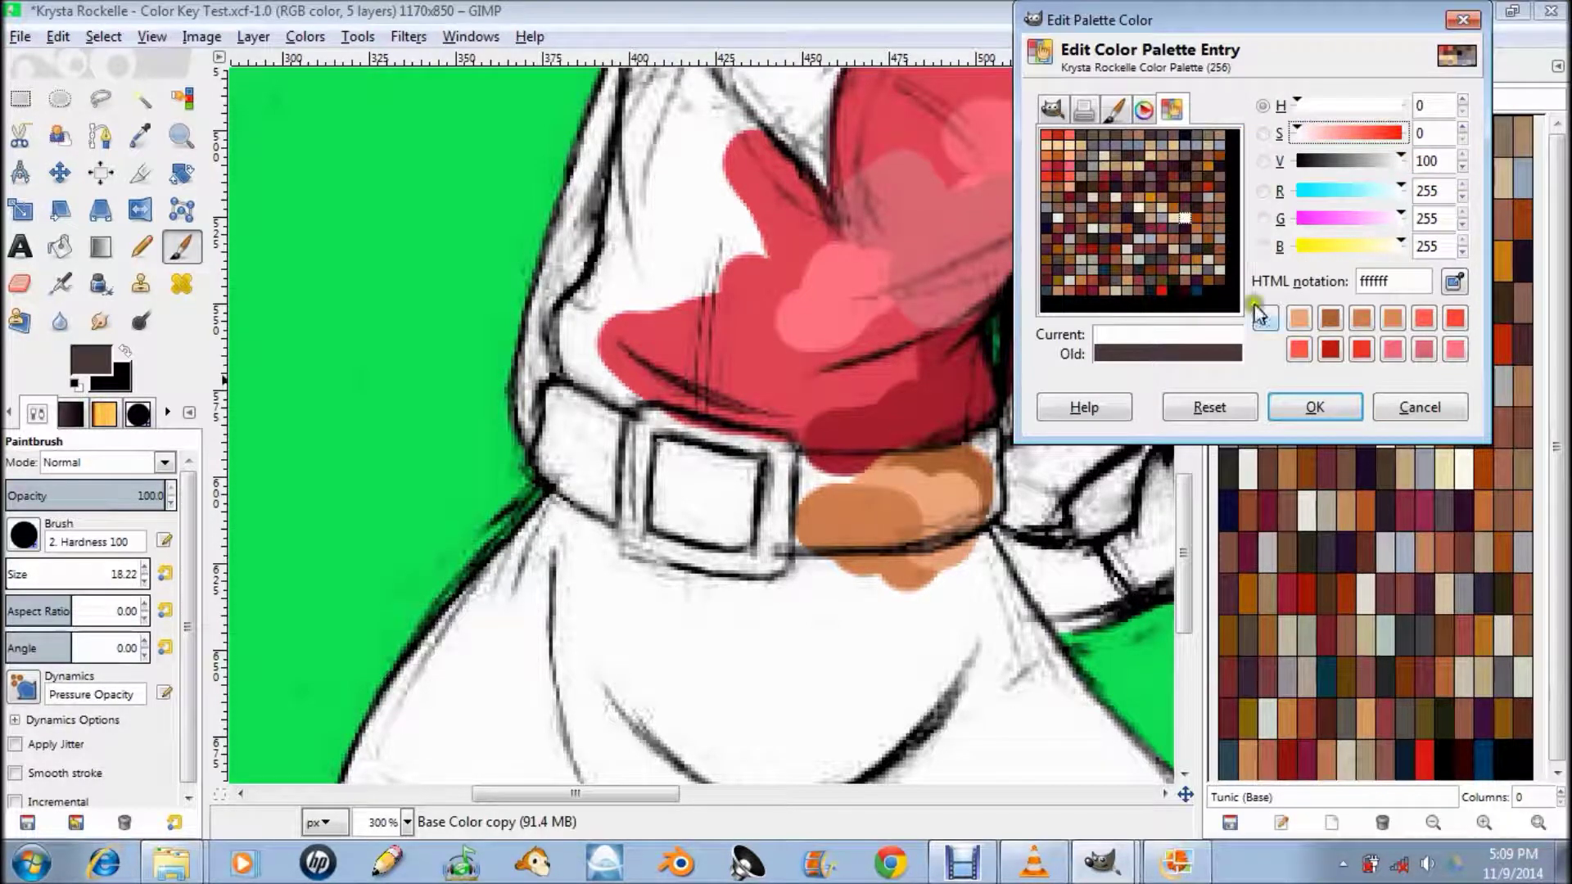
pyautogui.click(1310, 405)
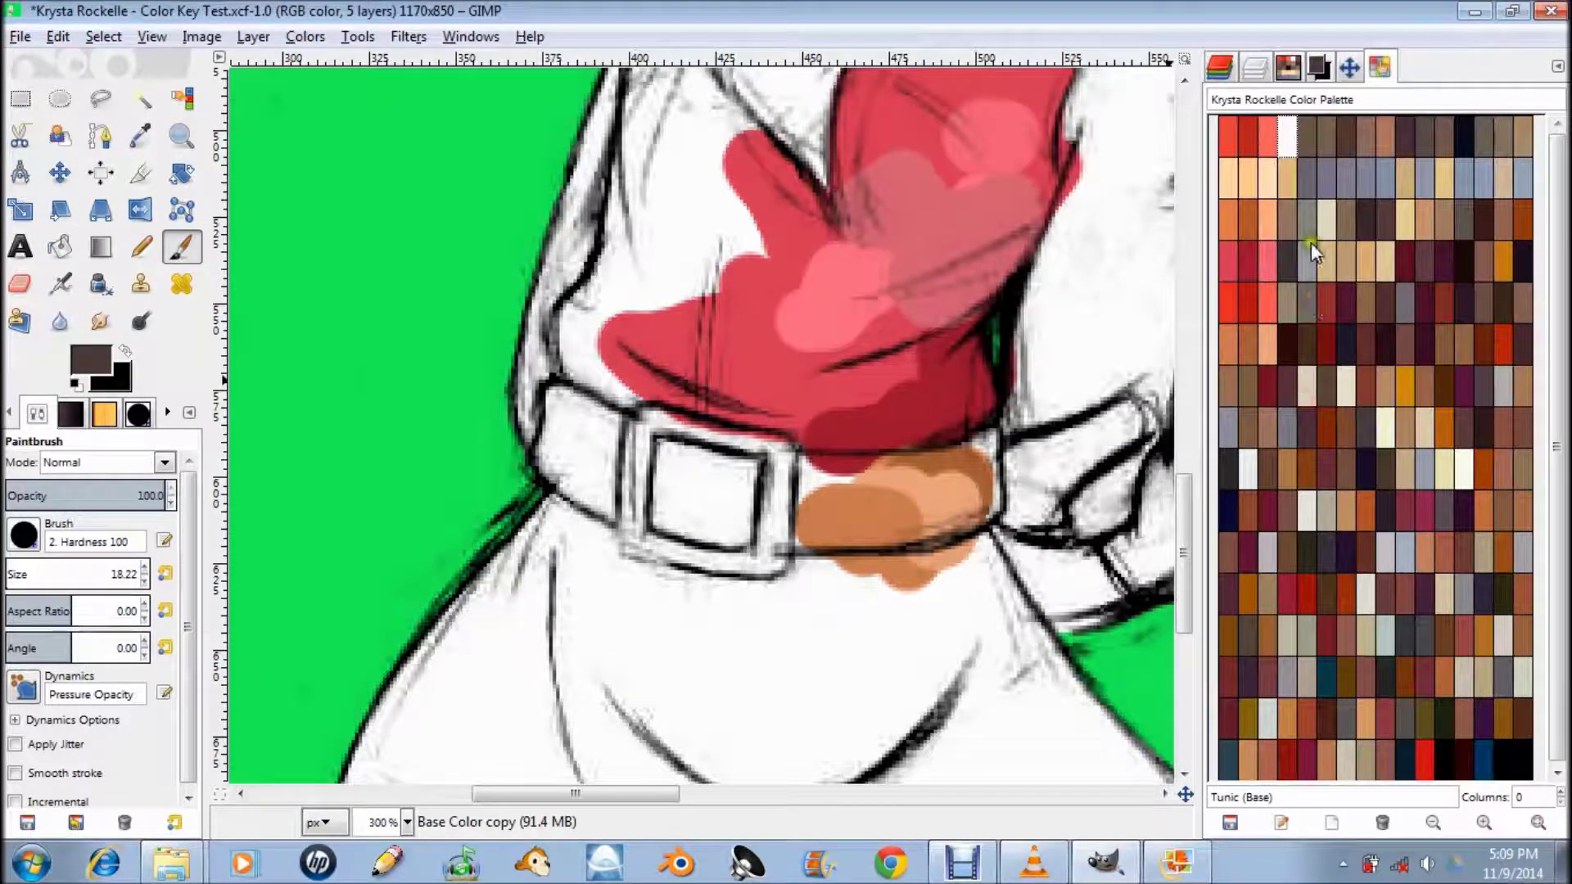
# - Turn the white Tunic (Base) swatch and the swatch beside it black
pyautogui.click(1294, 176)
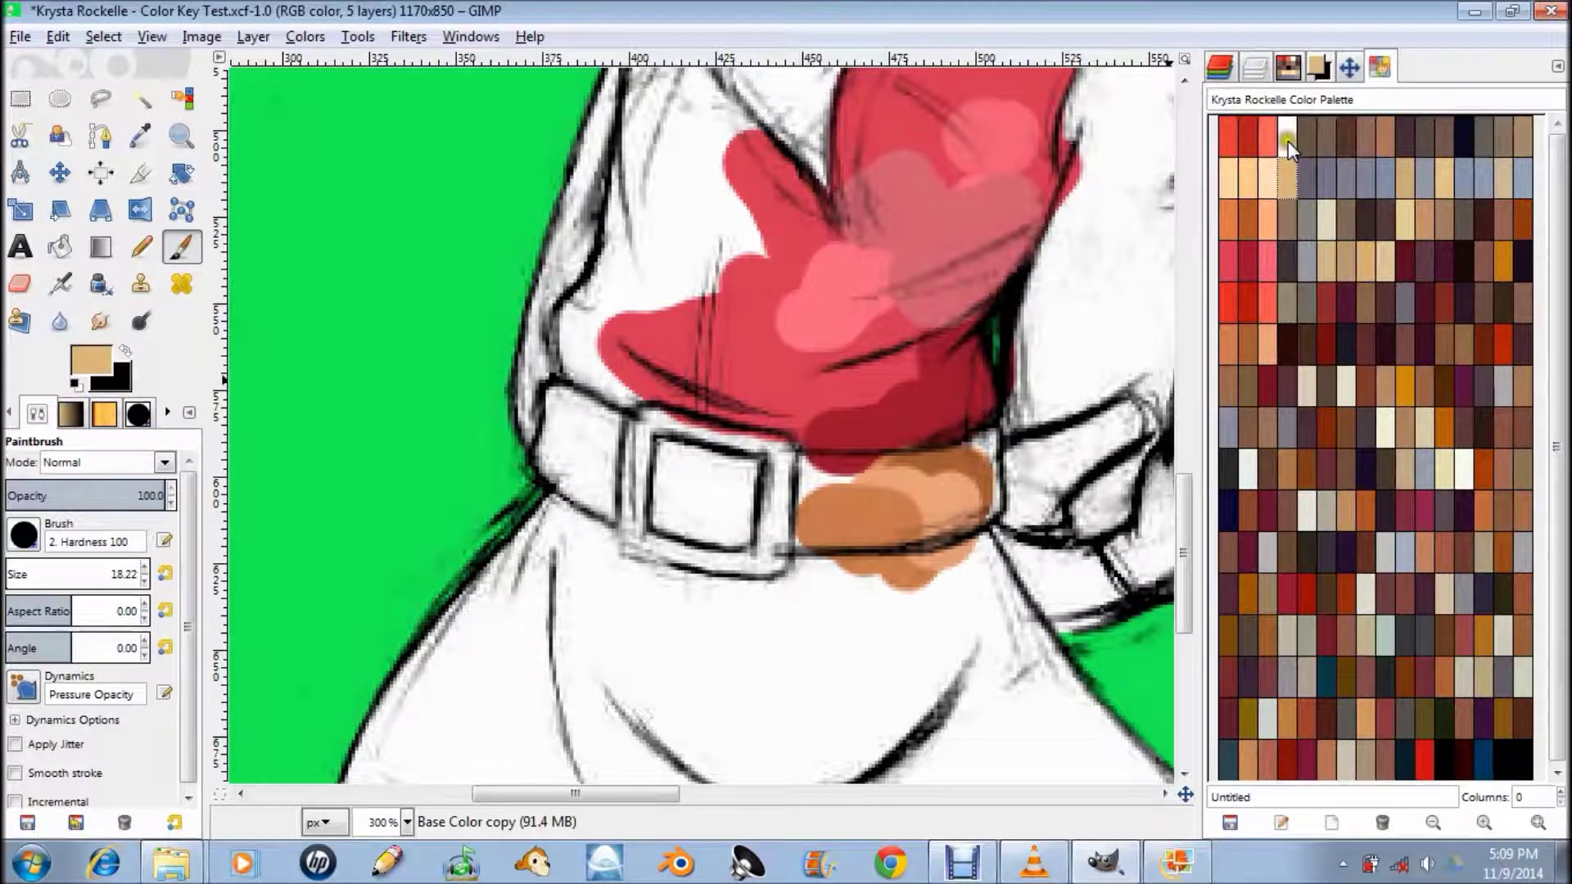
pyautogui.click(1287, 141)
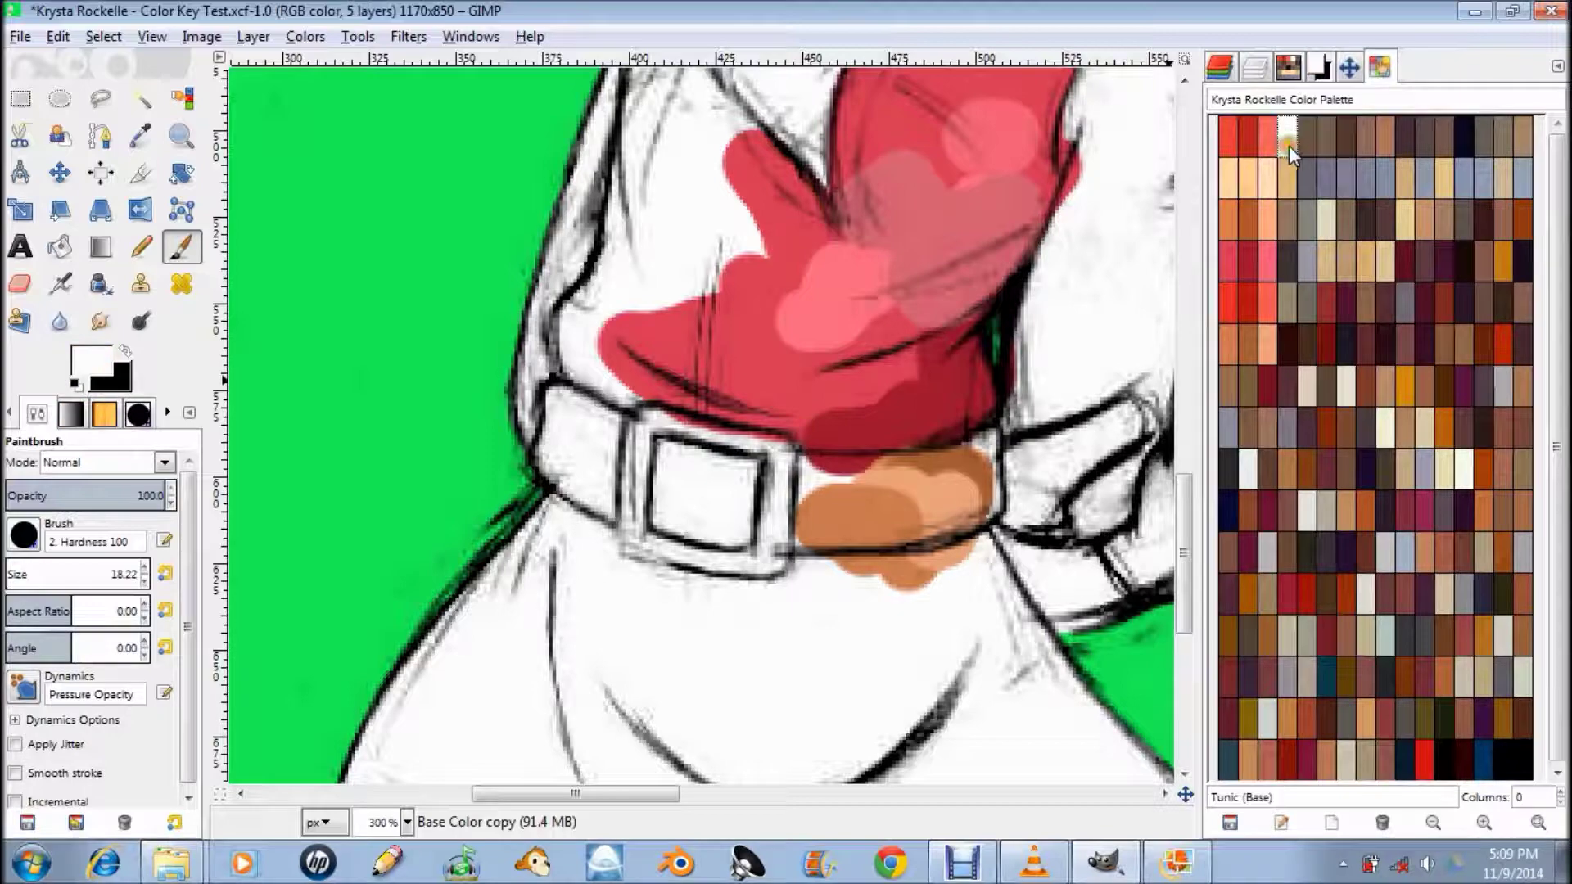
pyautogui.doubleClick(1289, 145)
pyautogui.click(1173, 164)
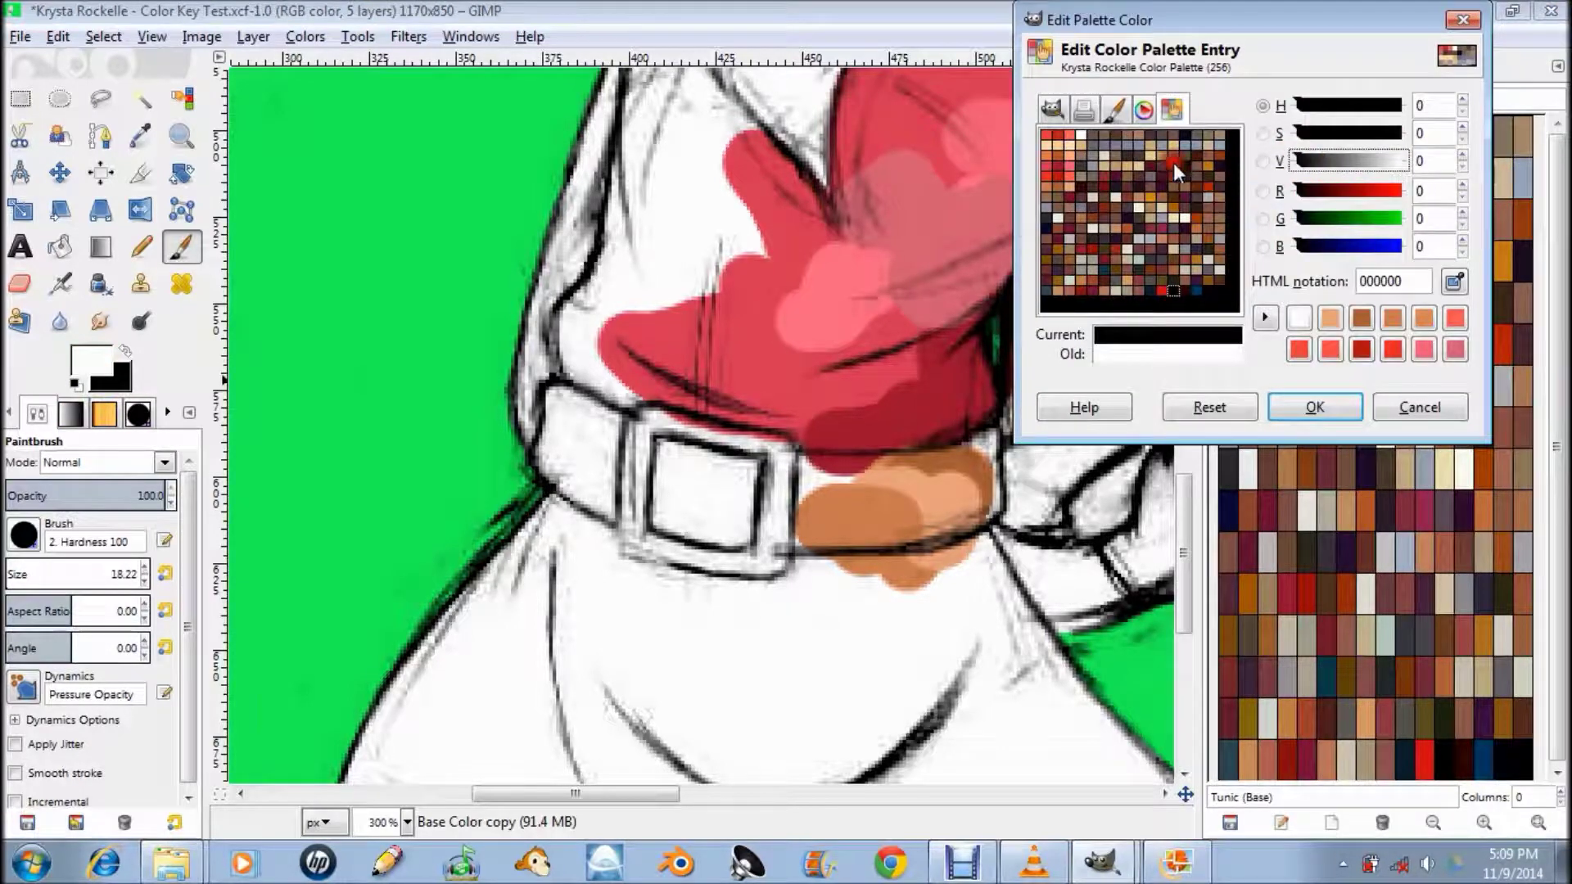
pyautogui.click(1326, 404)
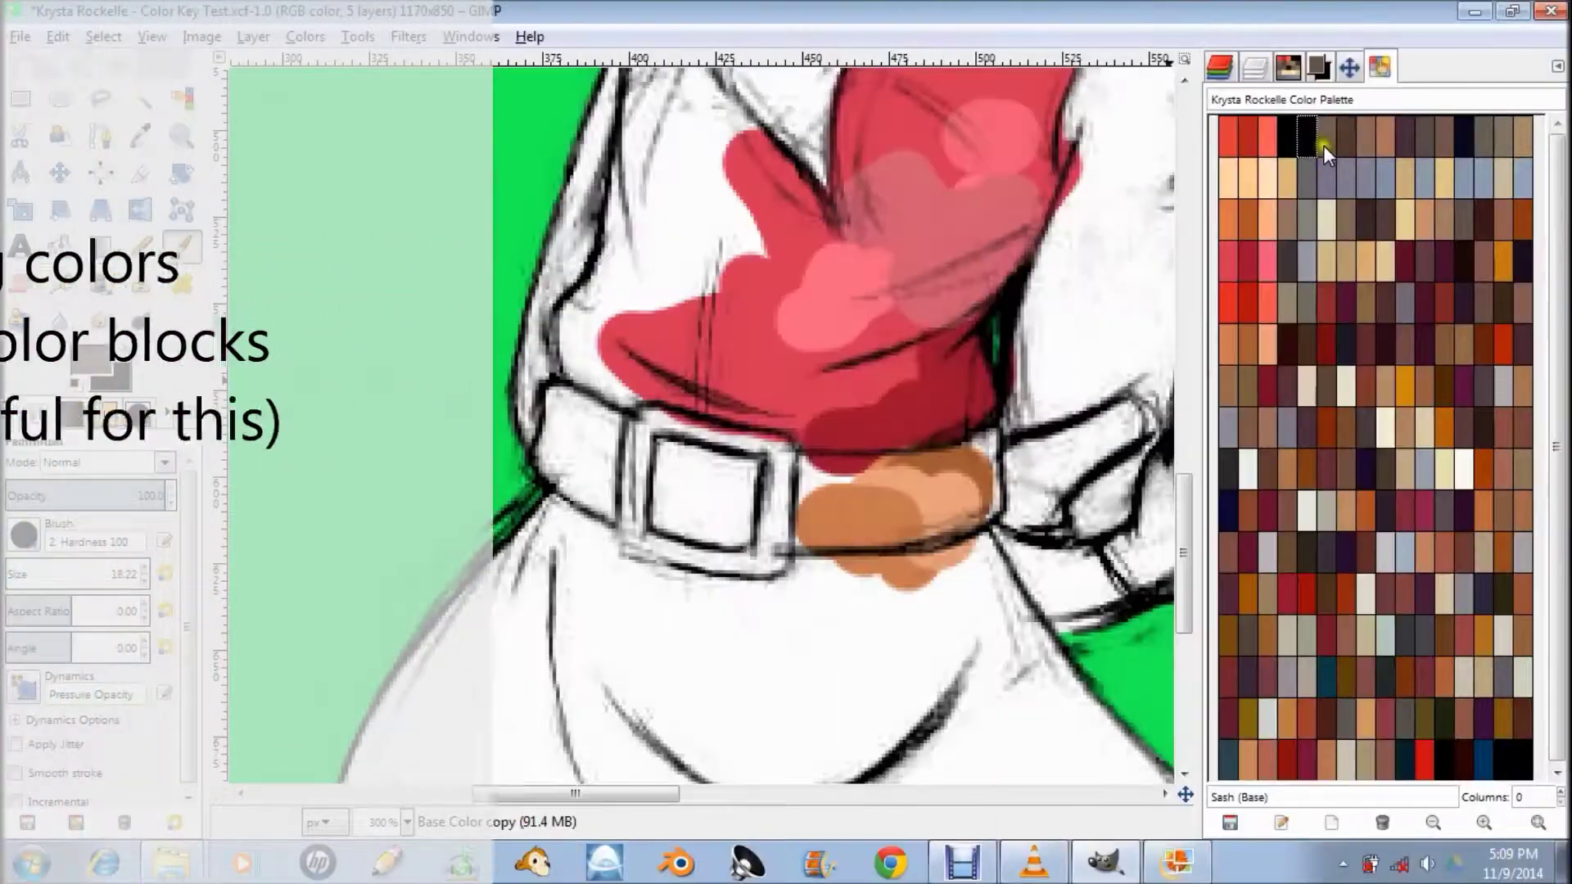
pyautogui.doubleClick(1323, 145)
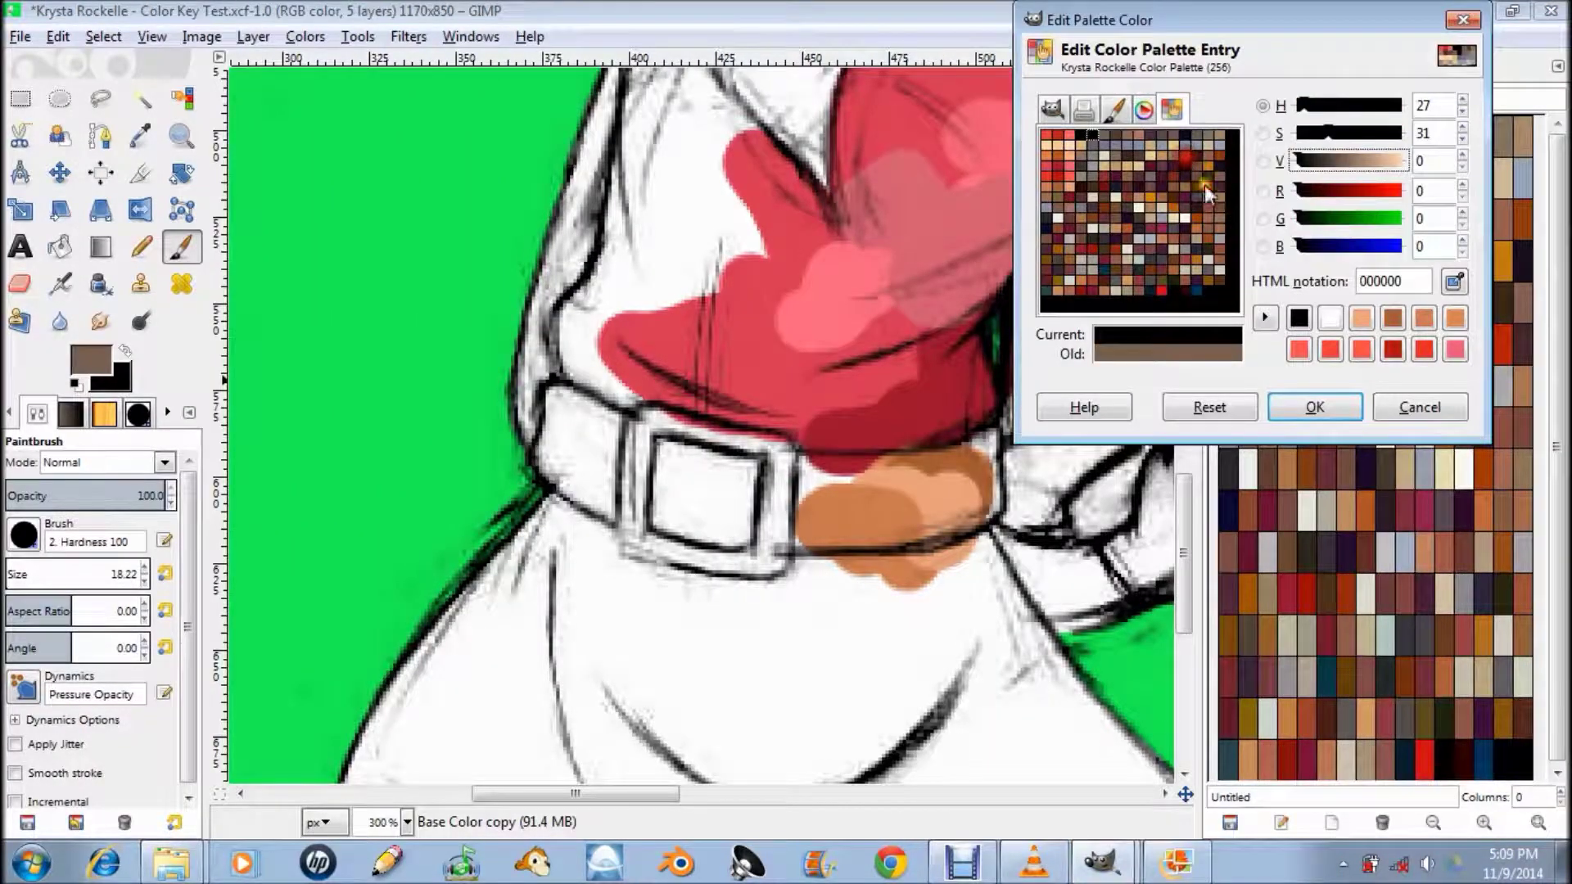
pyautogui.click(1318, 406)
# - Turn the tan swatch and the next swatch black as well
pyautogui.click(1290, 180)
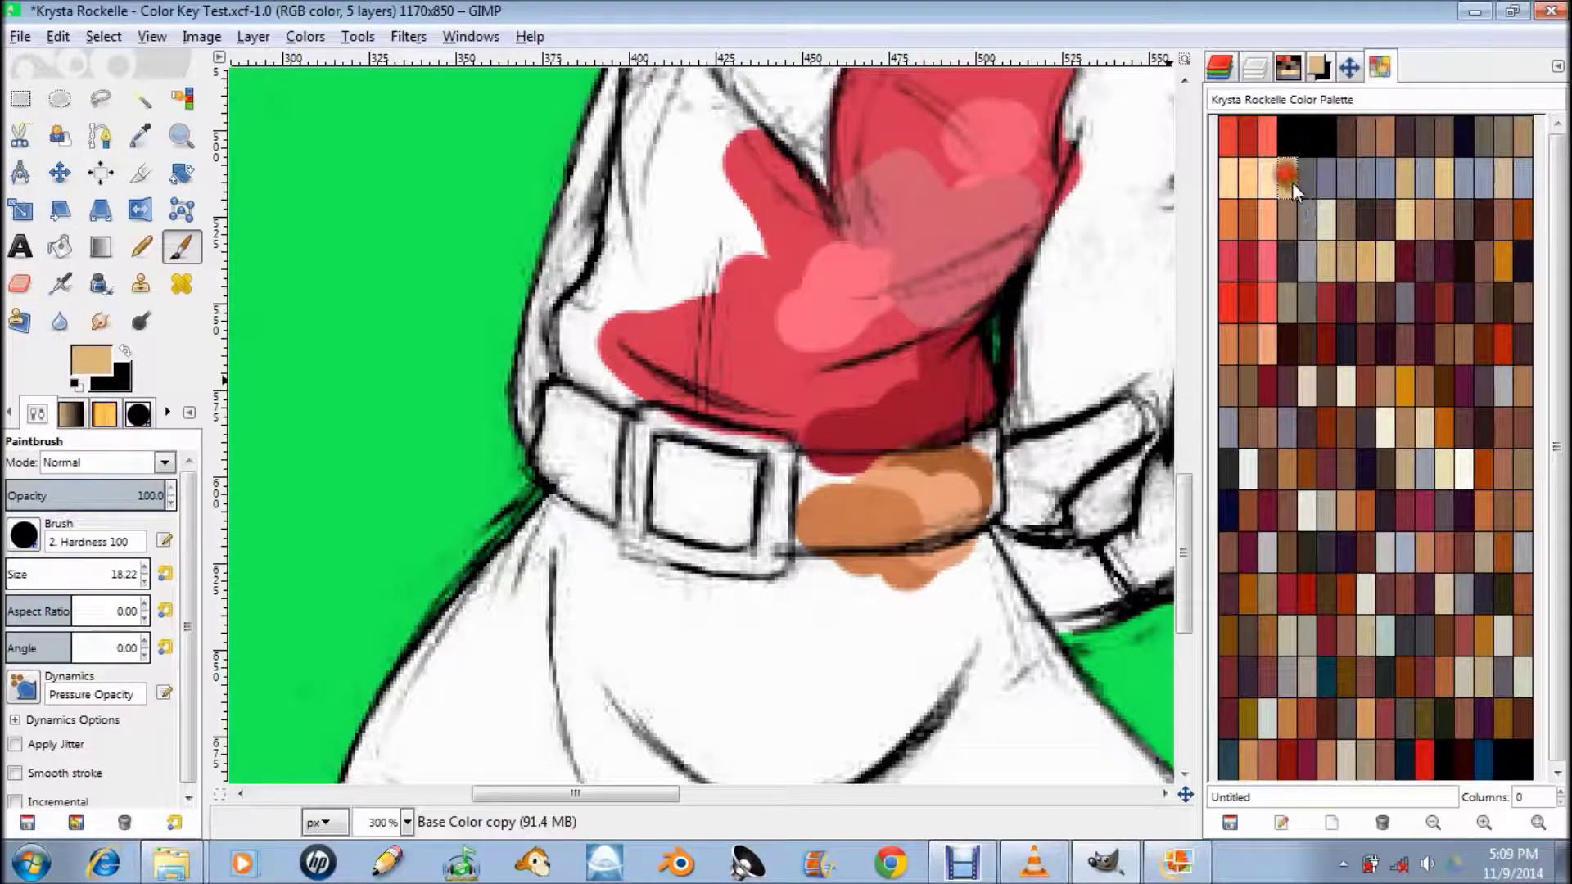
pyautogui.doubleClick(1289, 184)
pyautogui.click(1298, 317)
pyautogui.click(1310, 407)
pyautogui.click(1309, 169)
pyautogui.doubleClick(1309, 168)
pyautogui.click(1299, 317)
pyautogui.click(1310, 406)
pyautogui.click(1229, 386)
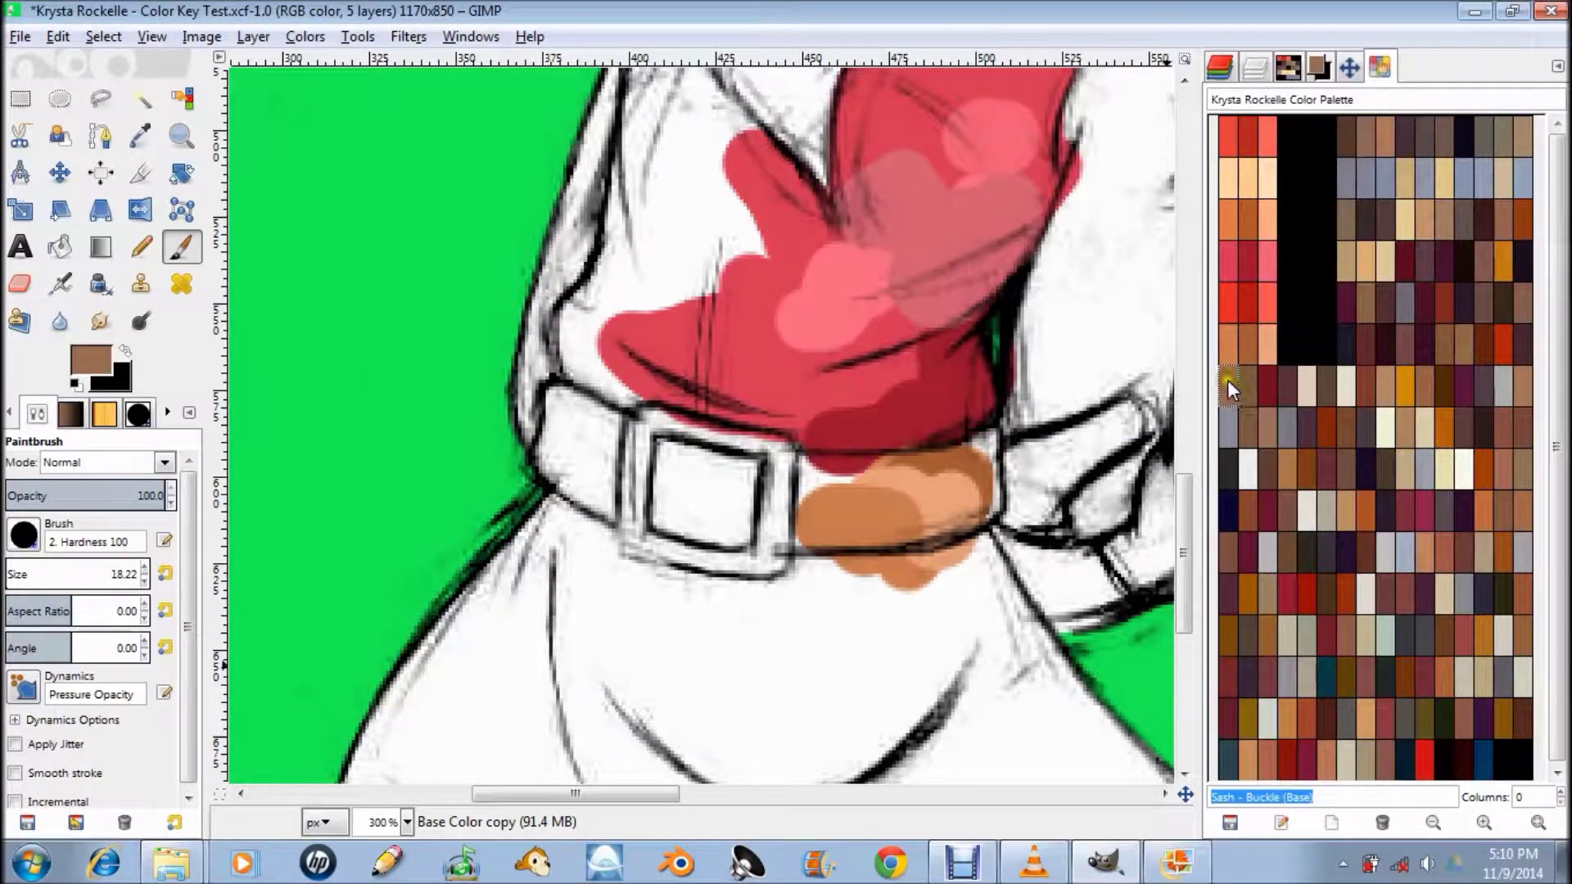
# - Recolour Sash - Buckle (Base) to 6c3917 (saturation 79) and paint it across the belt
pyautogui.doubleClick(1226, 381)
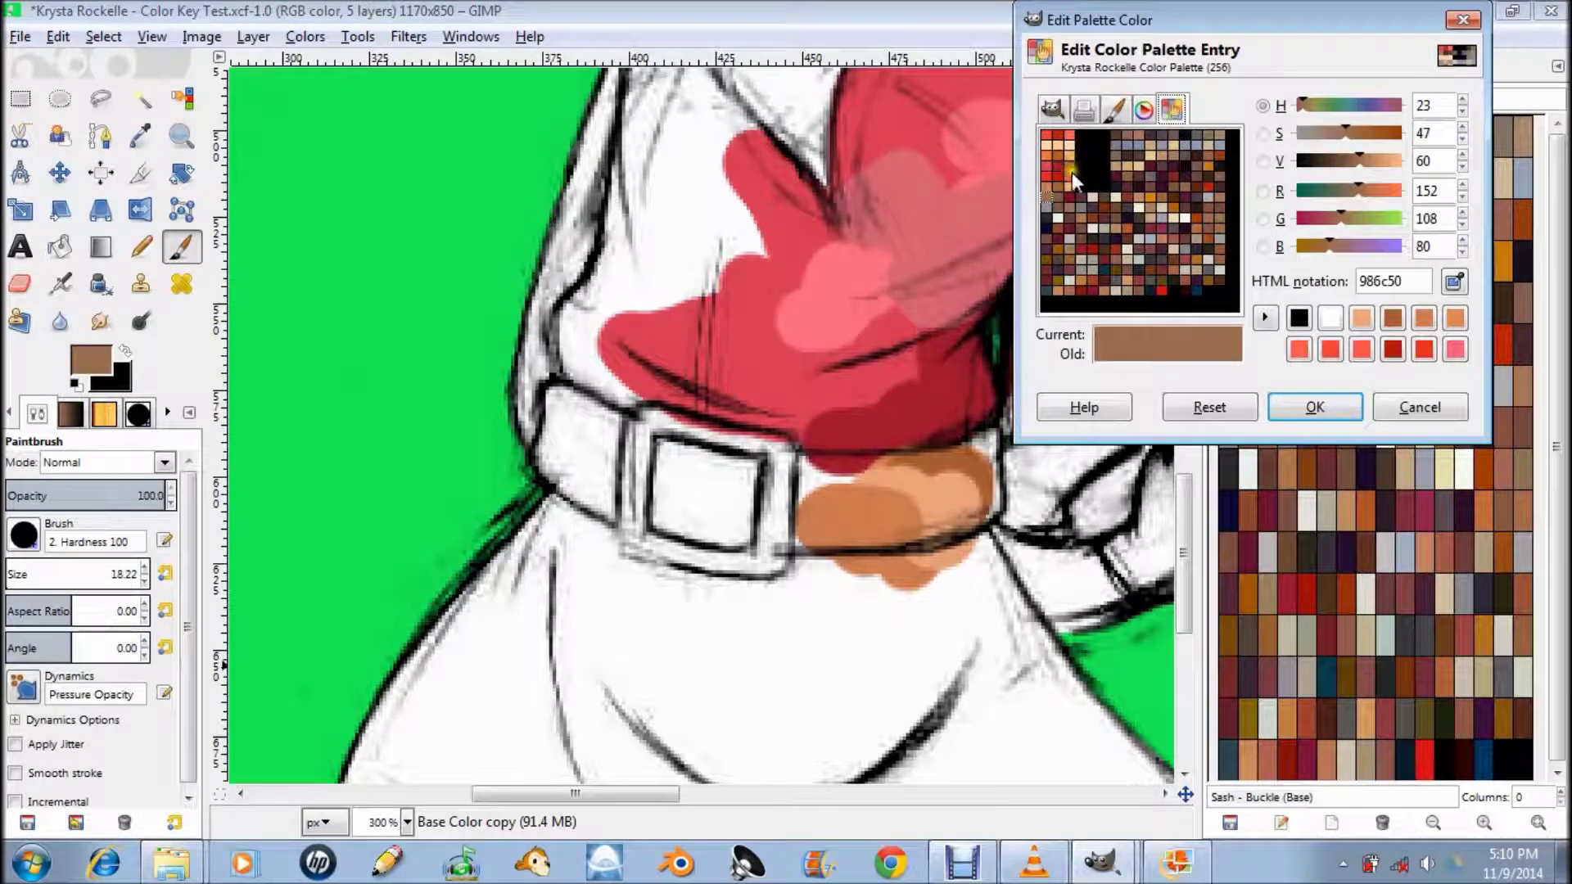
pyautogui.click(1184, 164)
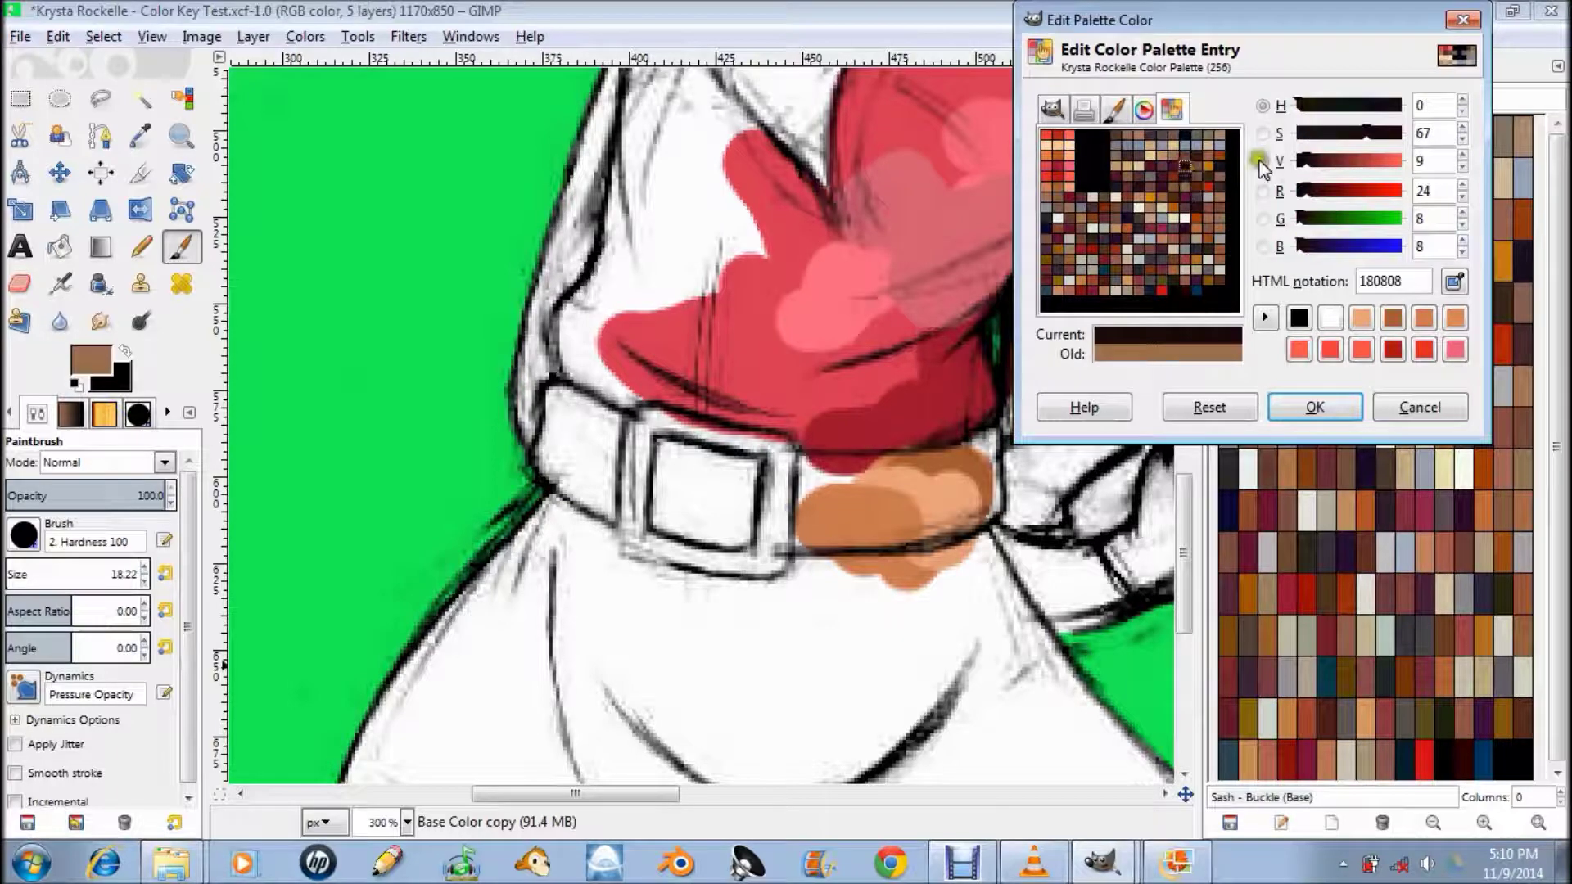
pyautogui.click(1313, 164)
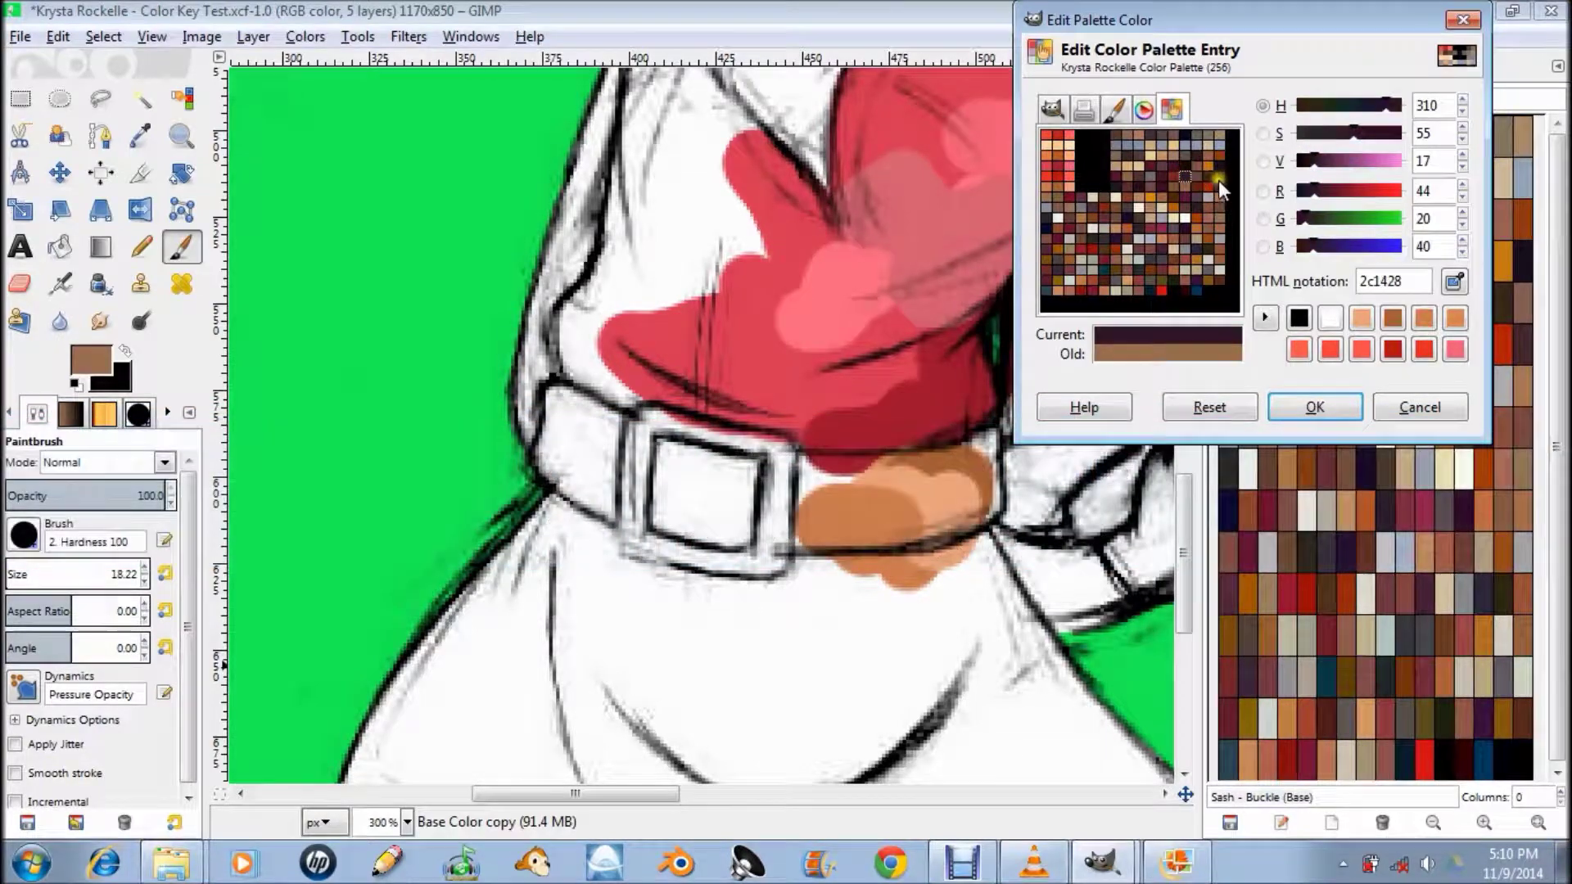
pyautogui.click(1210, 185)
pyautogui.click(1218, 197)
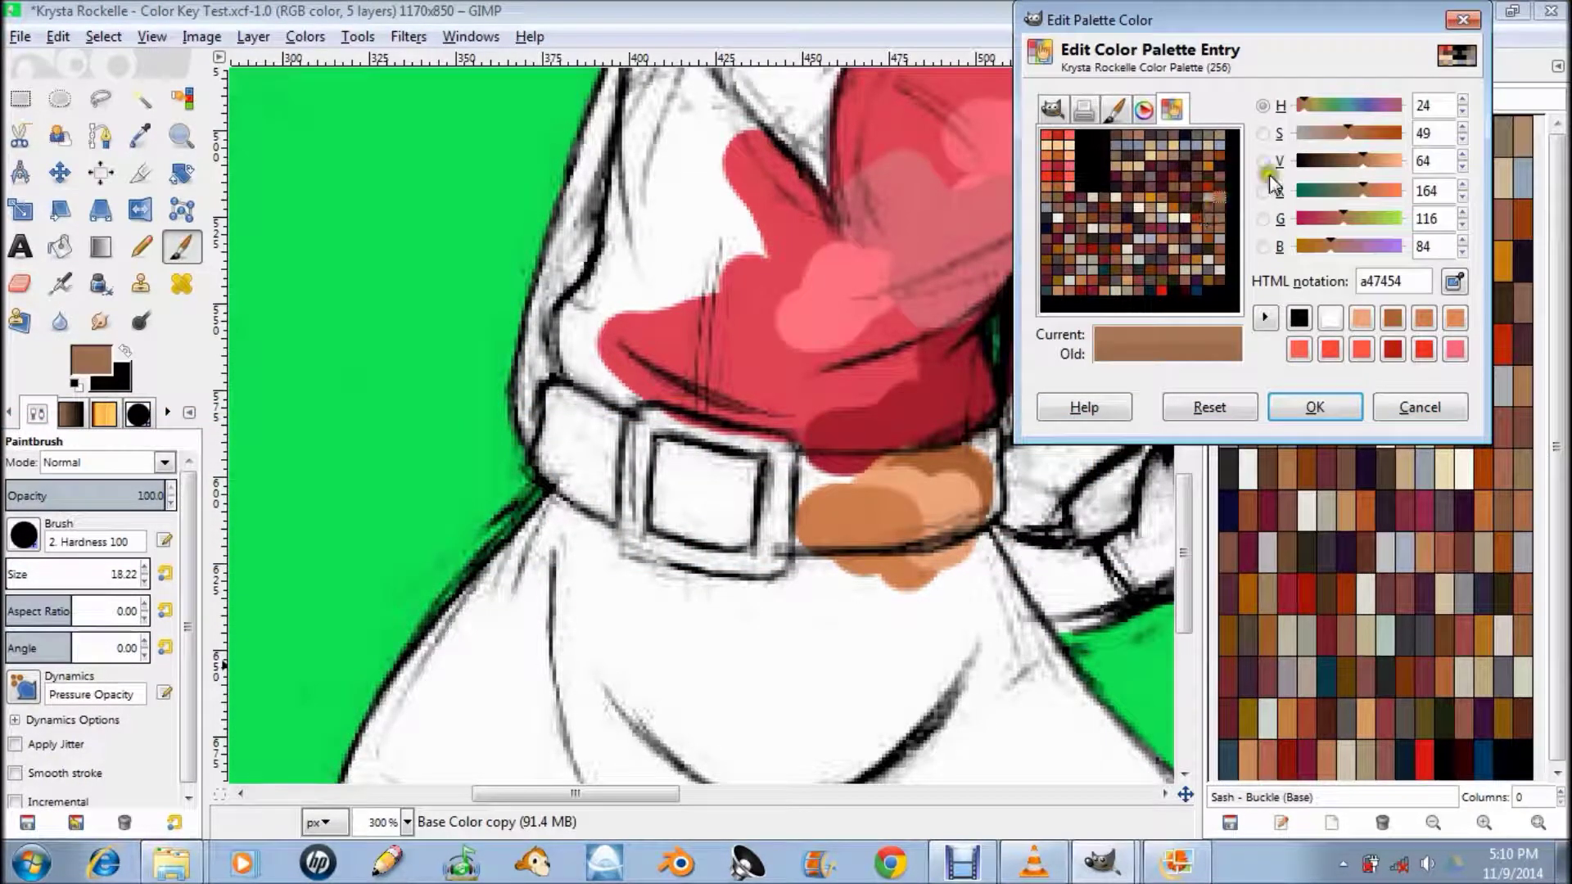
pyautogui.click(1327, 161)
pyautogui.moveTo(1330, 162)
pyautogui.mouseDown()
pyautogui.moveTo(1382, 134)
pyautogui.moveTo(1359, 139)
pyautogui.mouseUp()
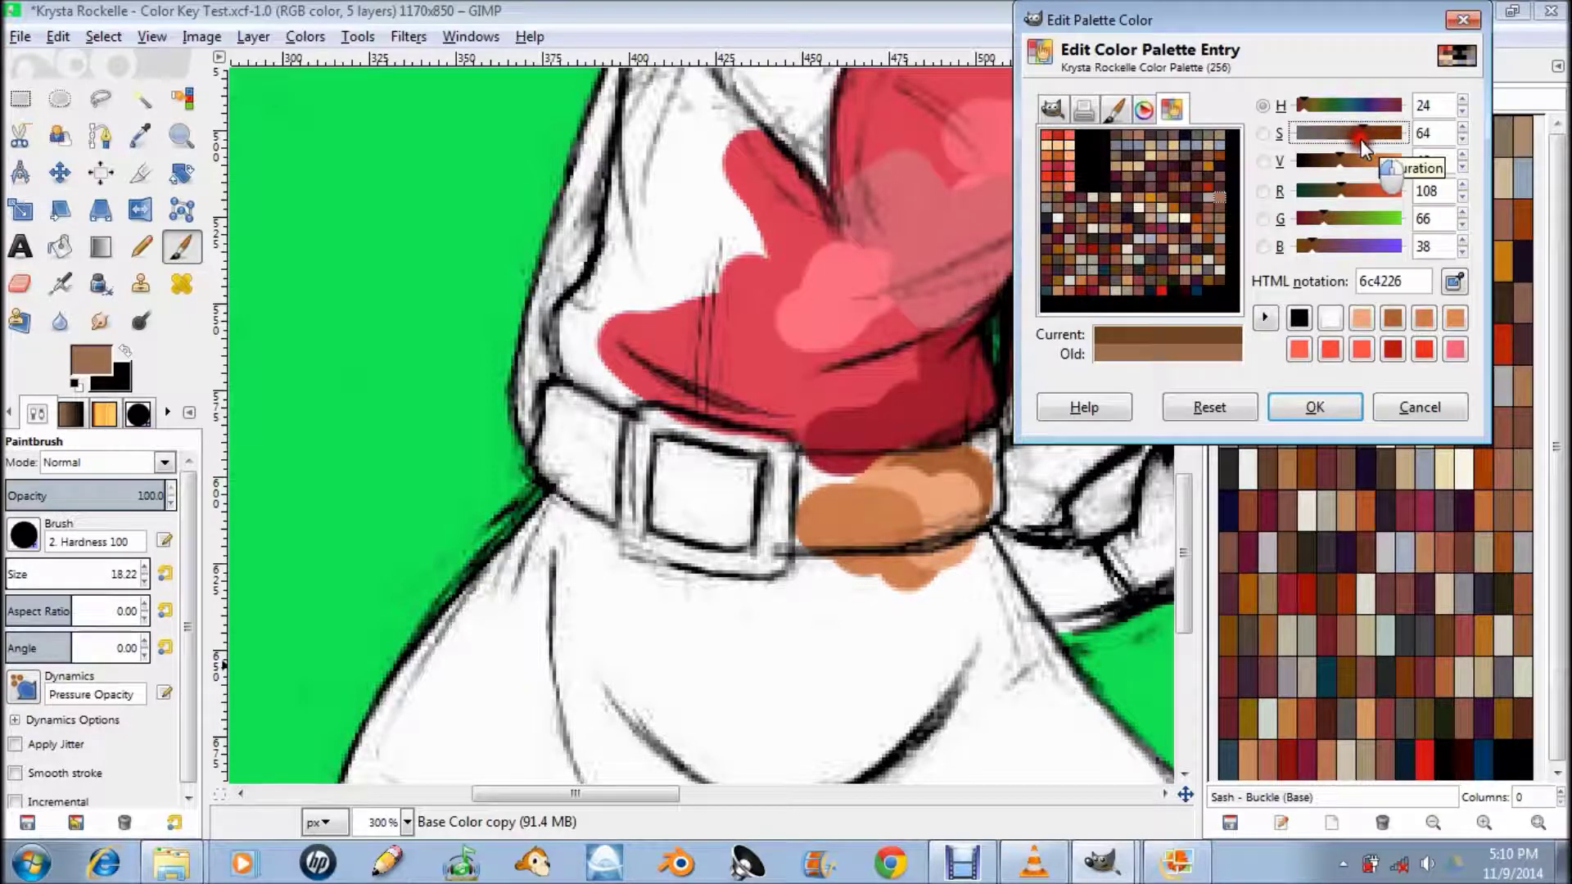
pyautogui.moveTo(1370, 141); pyautogui.dragTo(1380, 141)
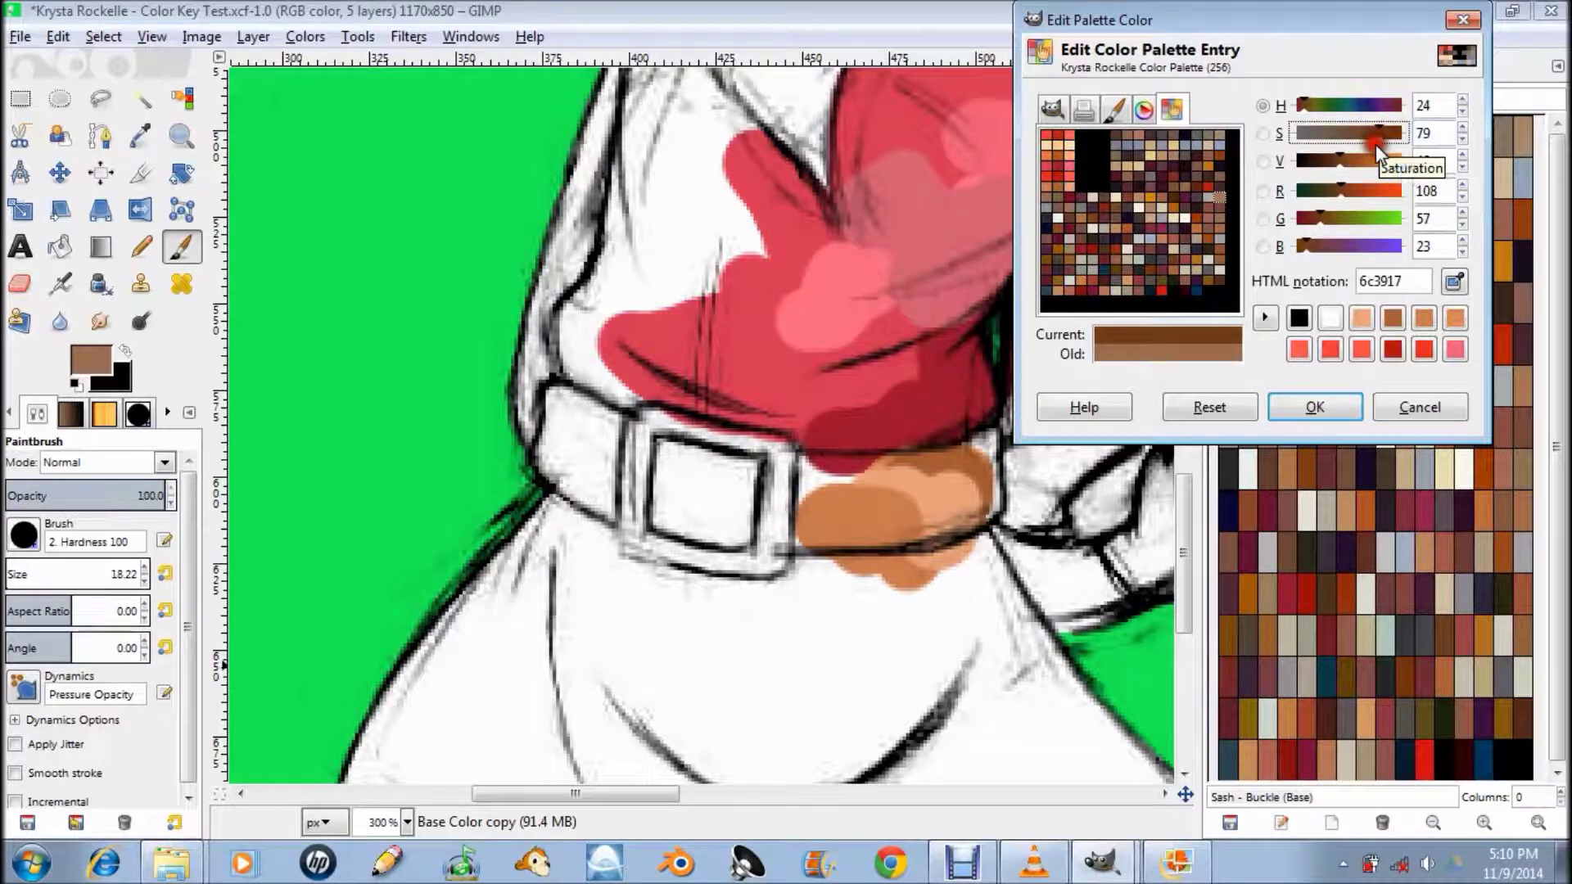
pyautogui.click(1317, 403)
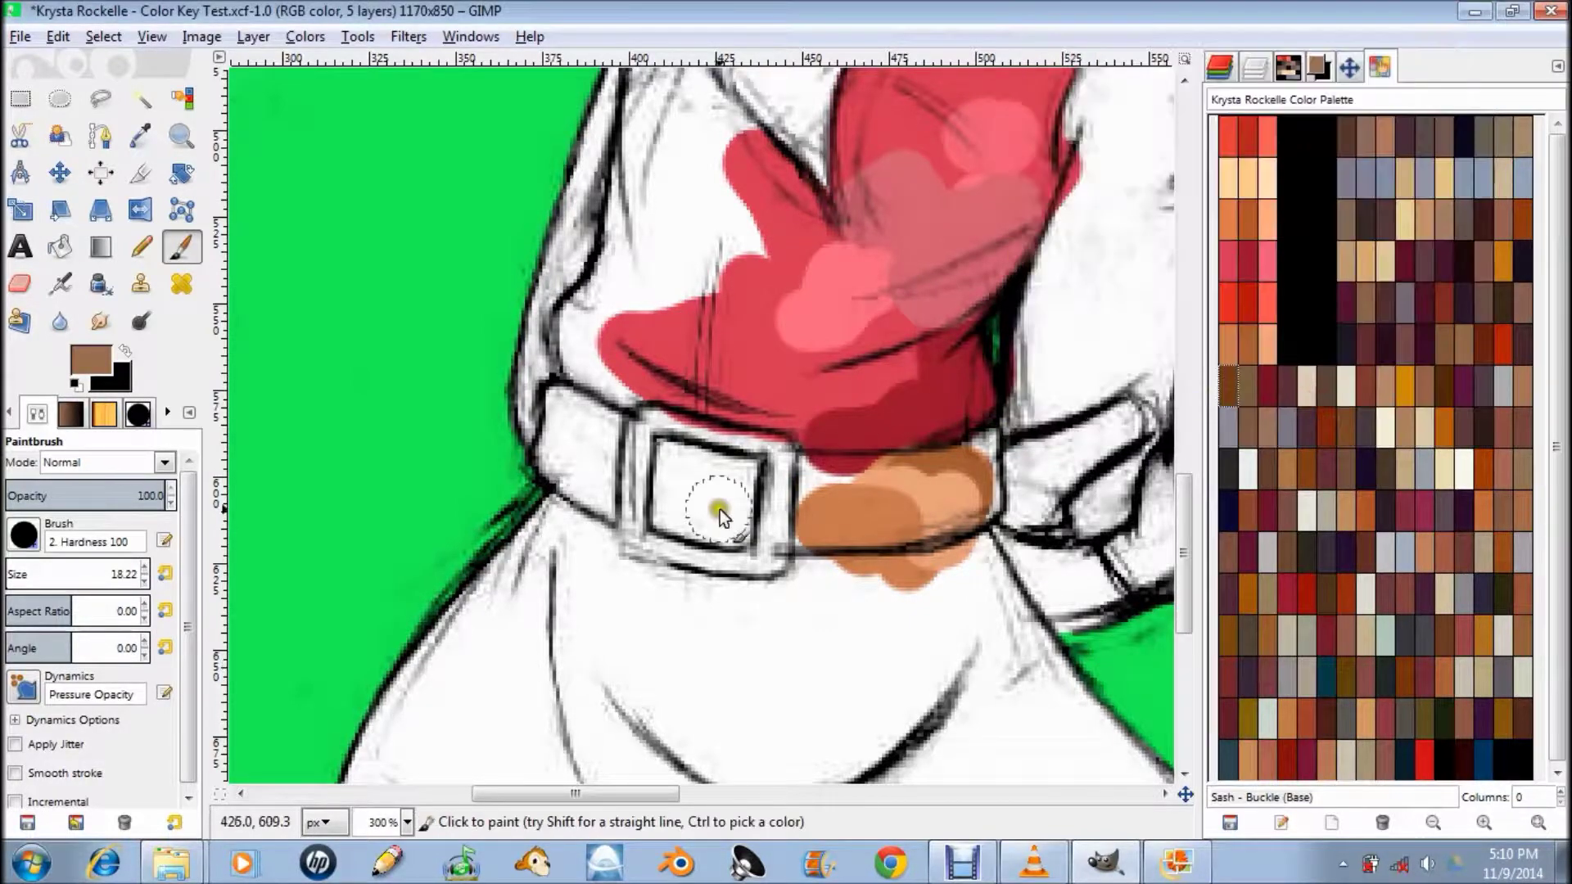
pyautogui.click(1227, 385)
pyautogui.moveTo(723, 503); pyautogui.dragTo(902, 513)
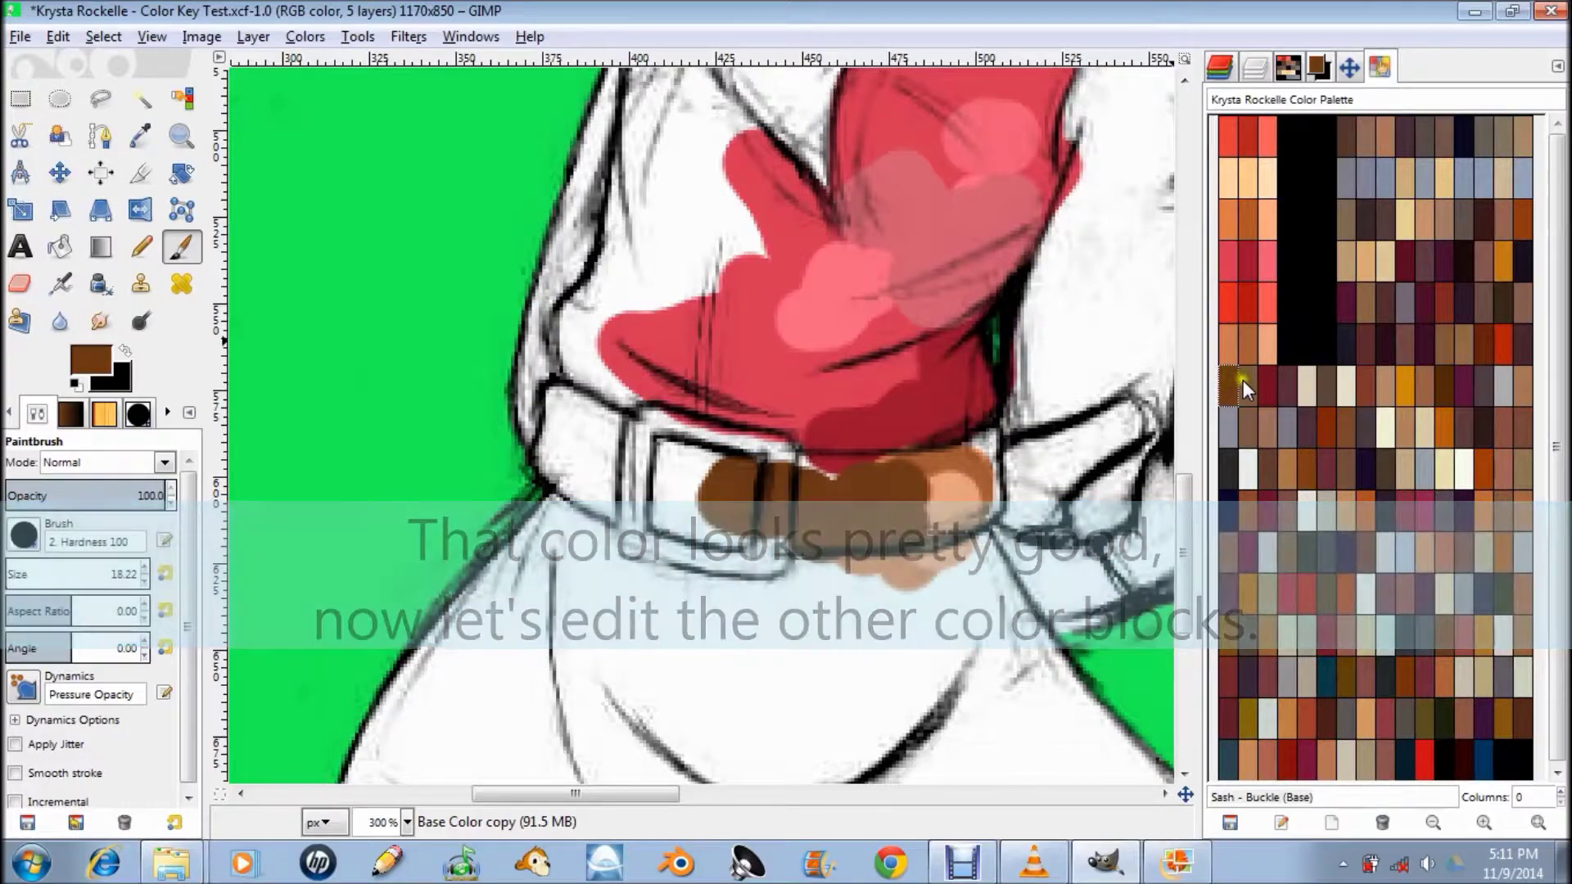
# - Name the unnamed swatch beside the belt brown 'Sash - Buckle (Shadow)'
pyautogui.doubleClick(1228, 376)
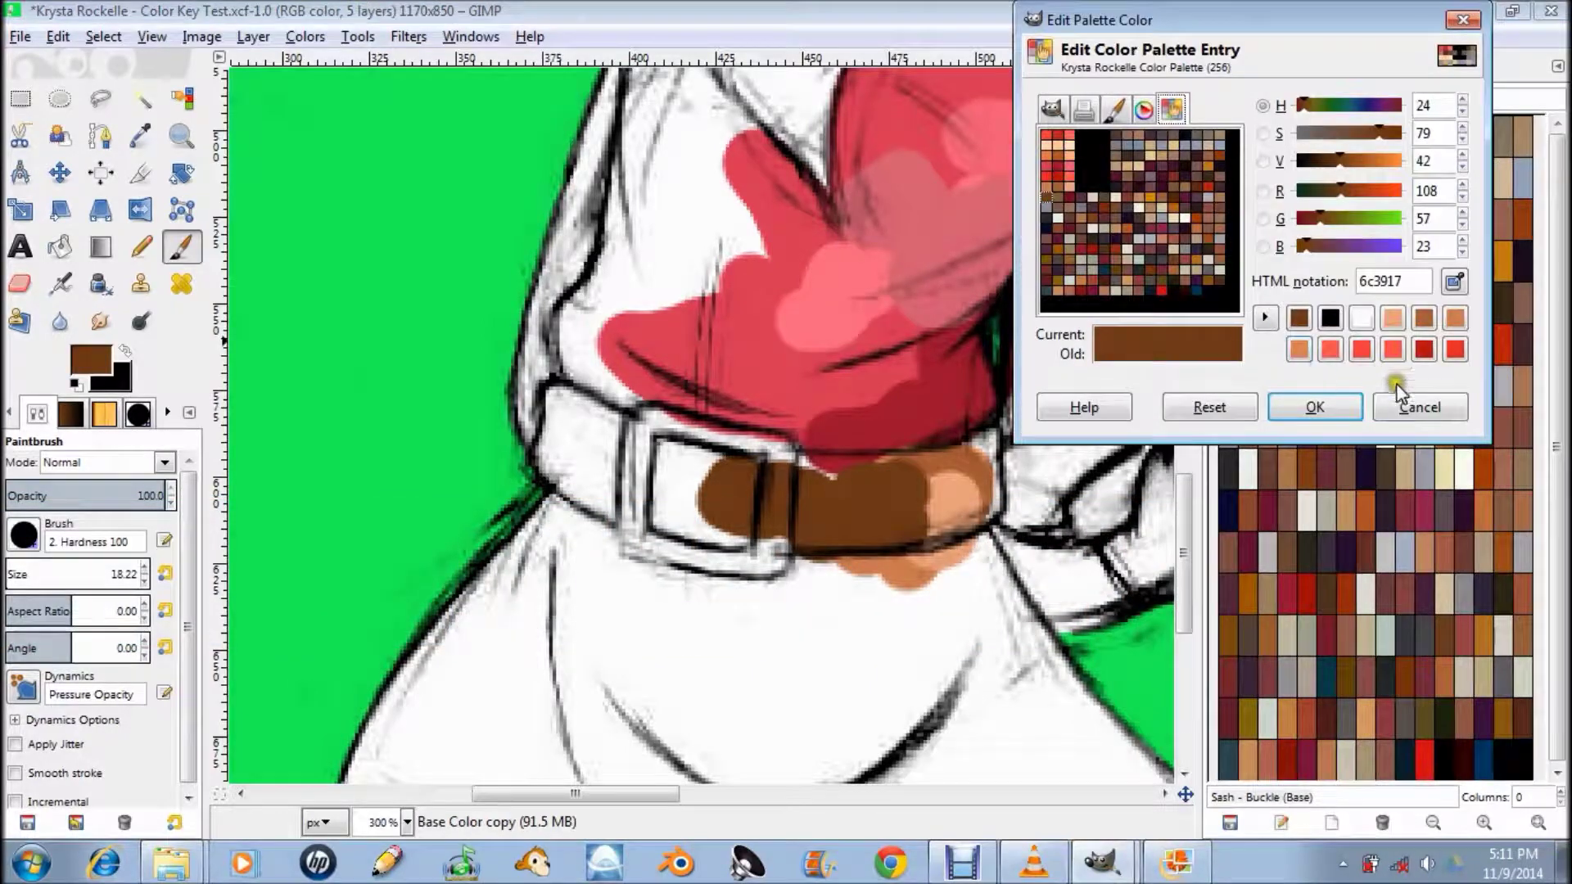
pyautogui.click(1396, 405)
pyautogui.click(1245, 383)
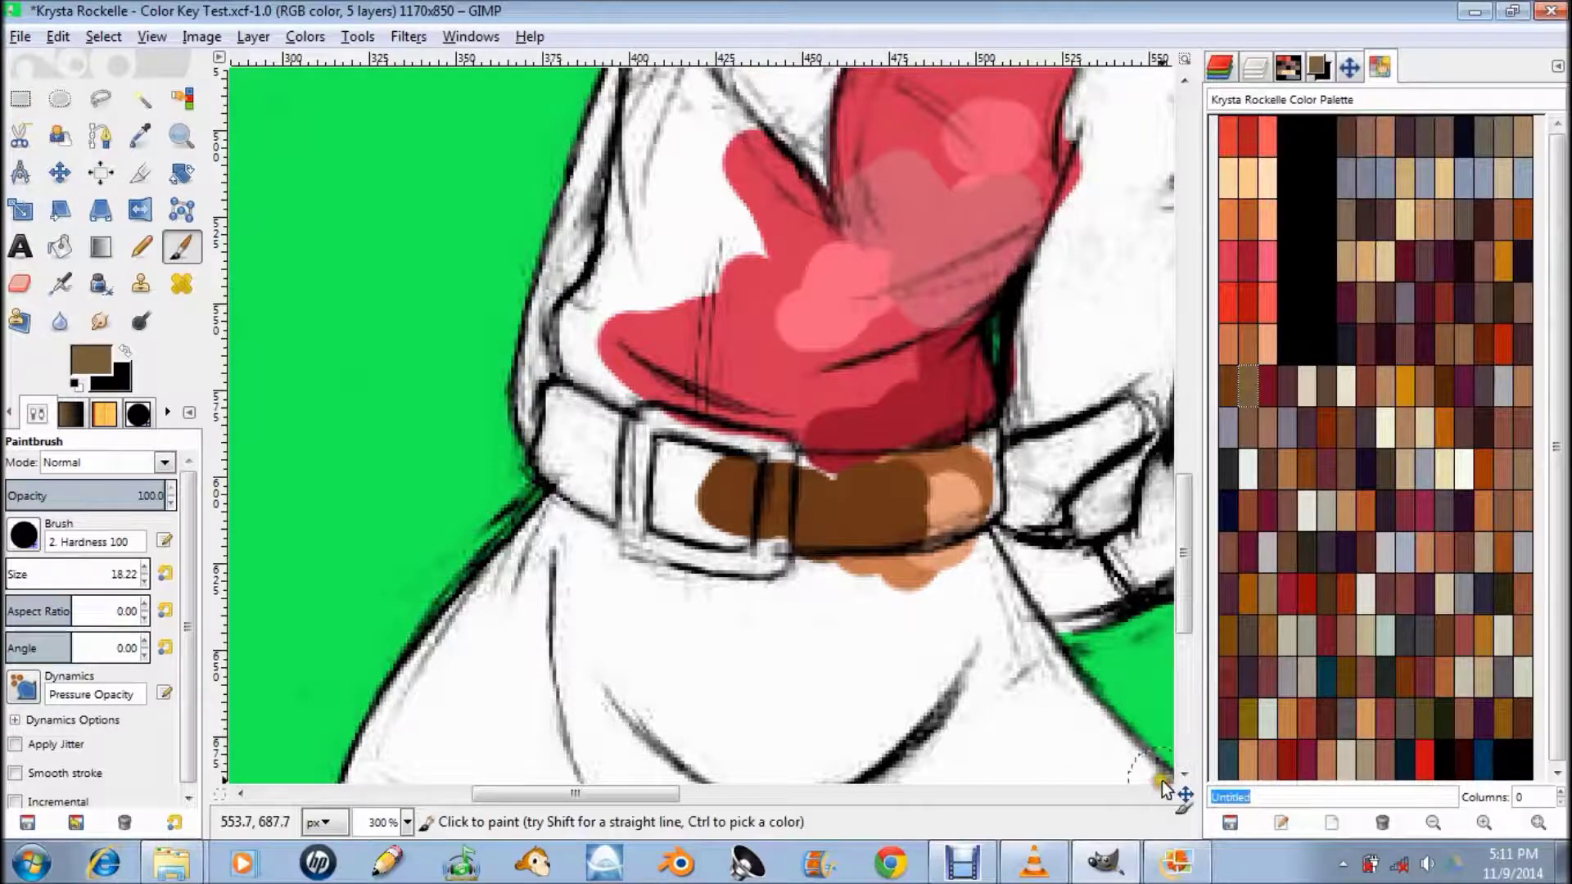
pyautogui.write('Sash - Buckle (Base)')
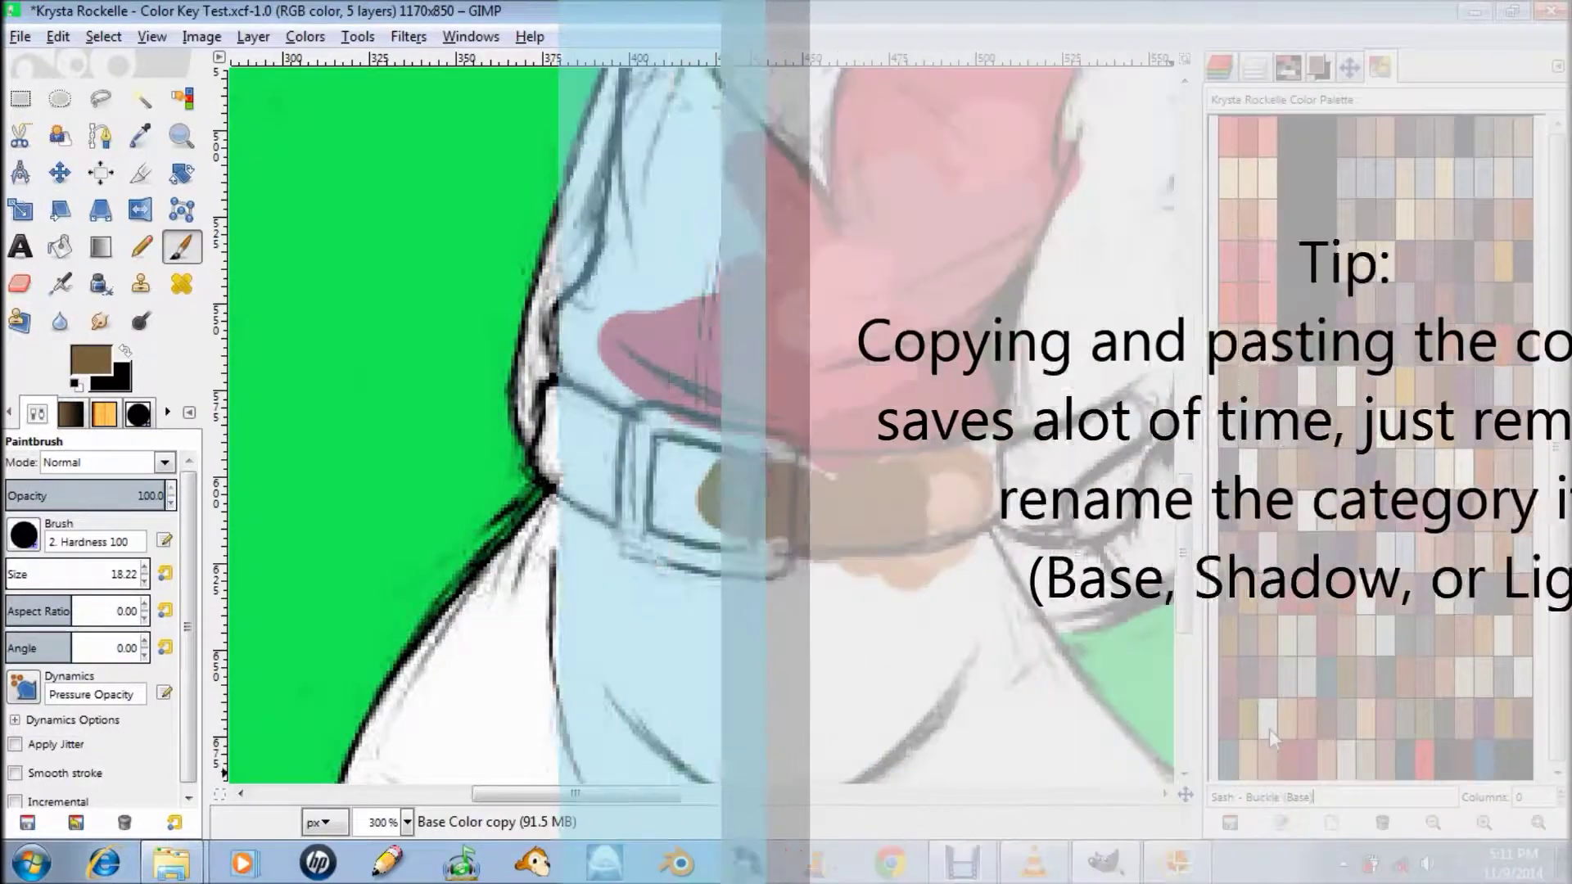
pyautogui.press('BackSpace')
pyautogui.press('BackSpace')
pyautogui.press('BackSpace')
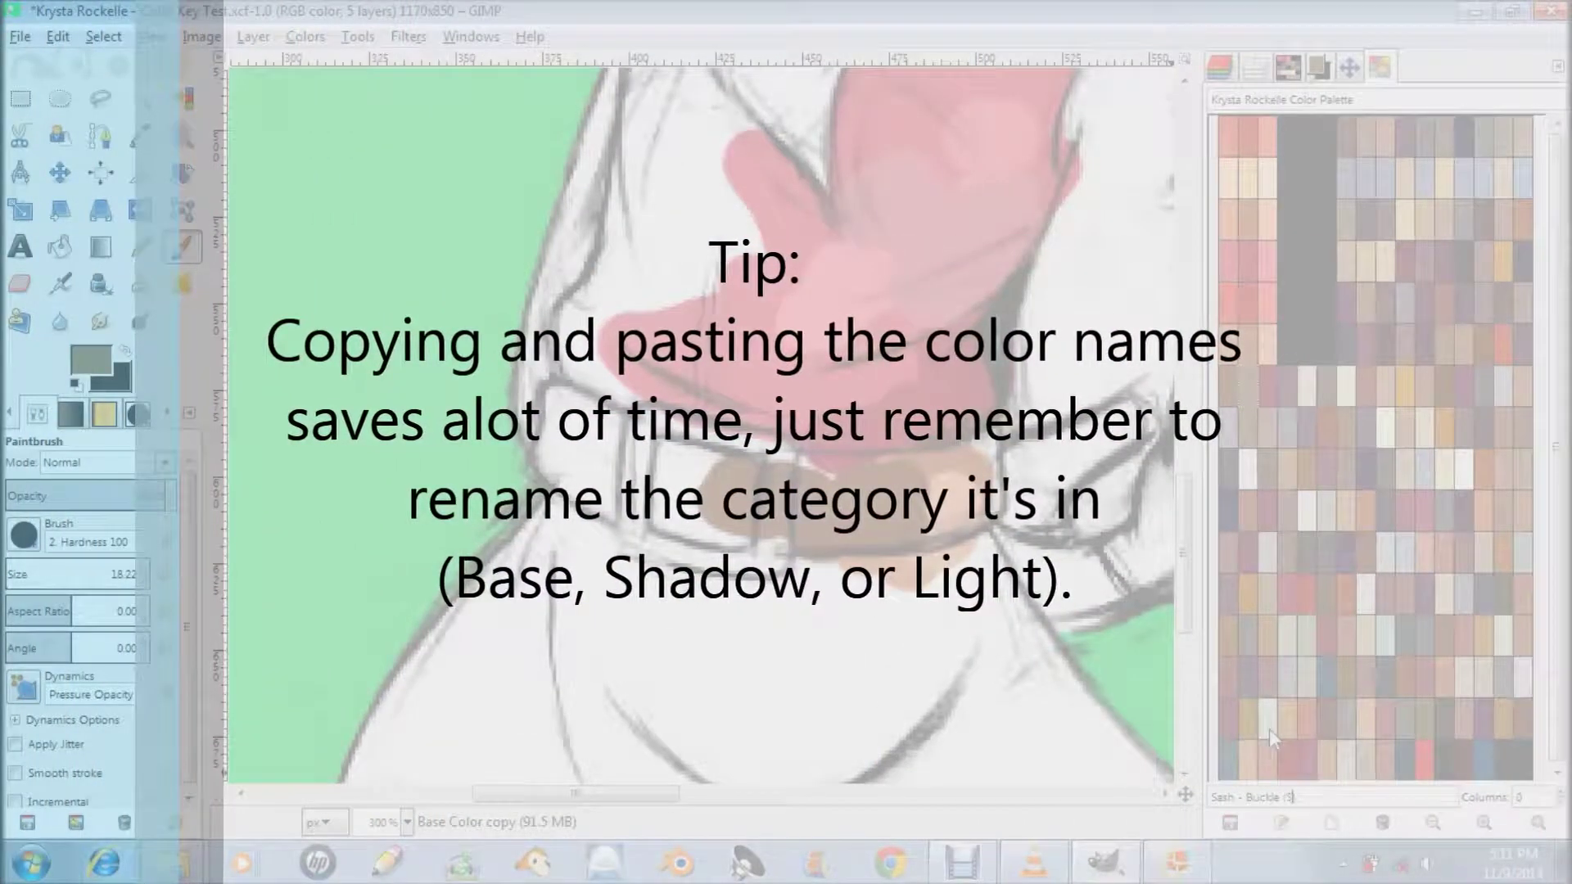
pyautogui.write('Shadow)adow')
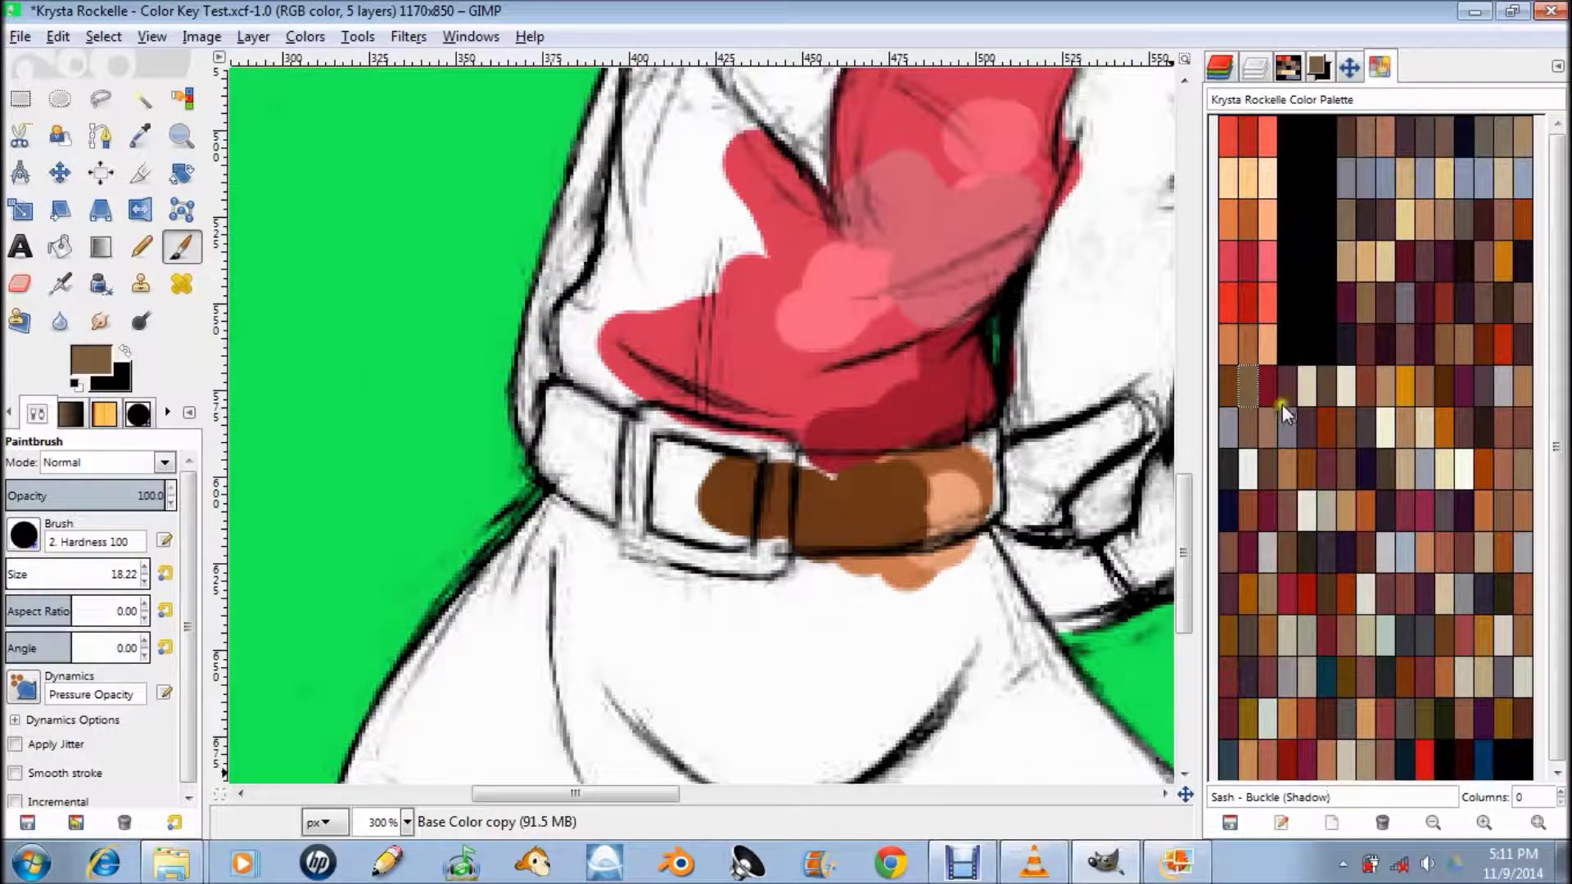
# - Select the next unnamed swatch and type 'Sash - Buckle (Base' into its name field
pyautogui.click(1266, 390)
pyautogui.click(1275, 796)
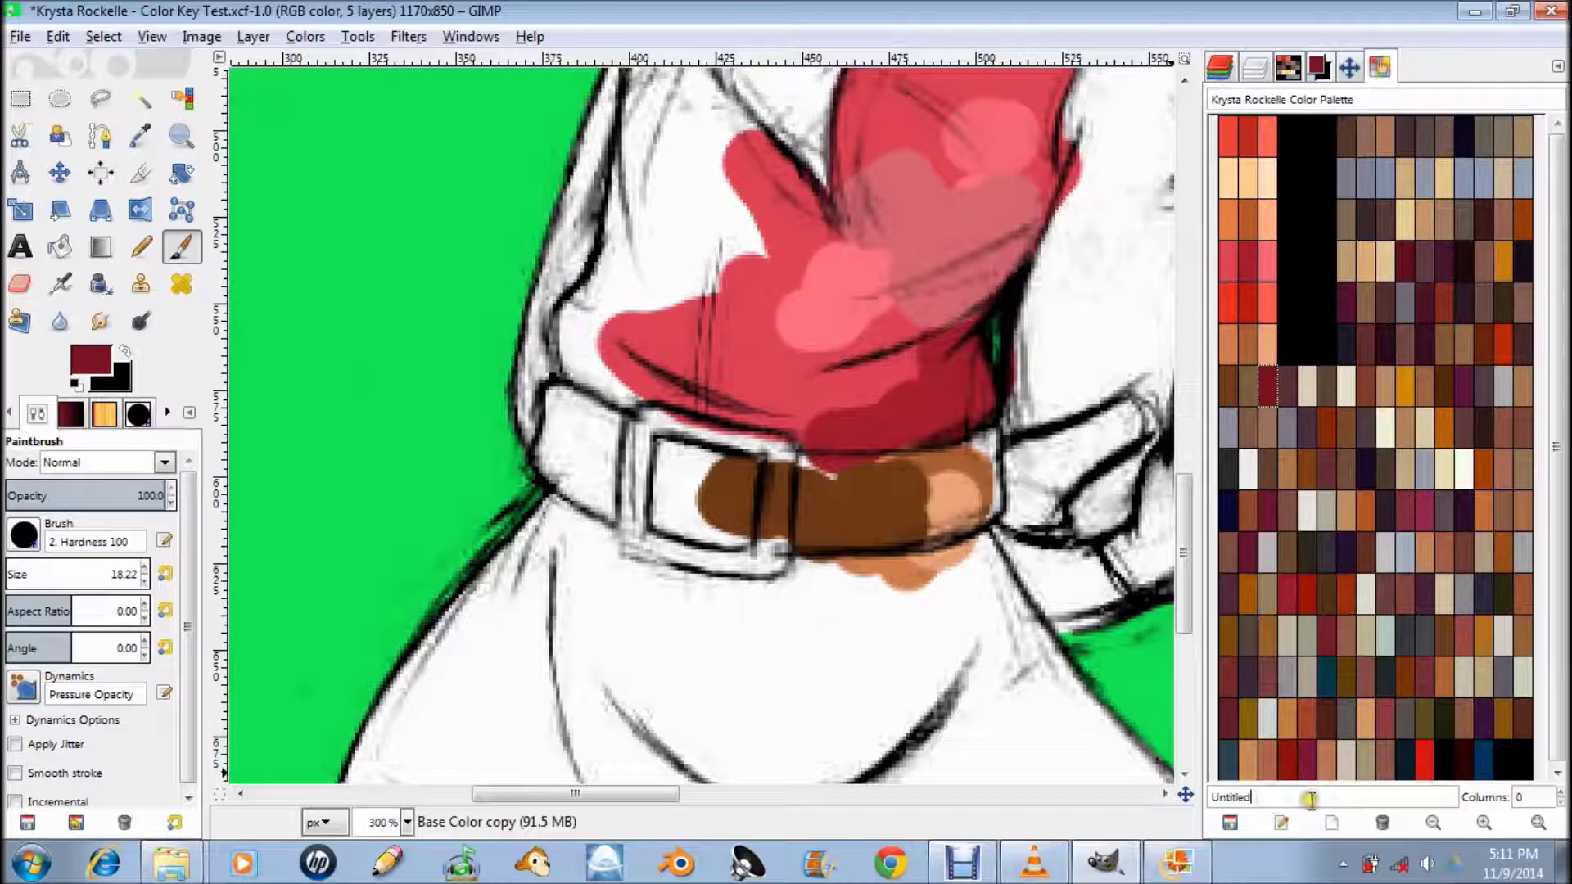
pyautogui.write('Sash - Buckle (Base')
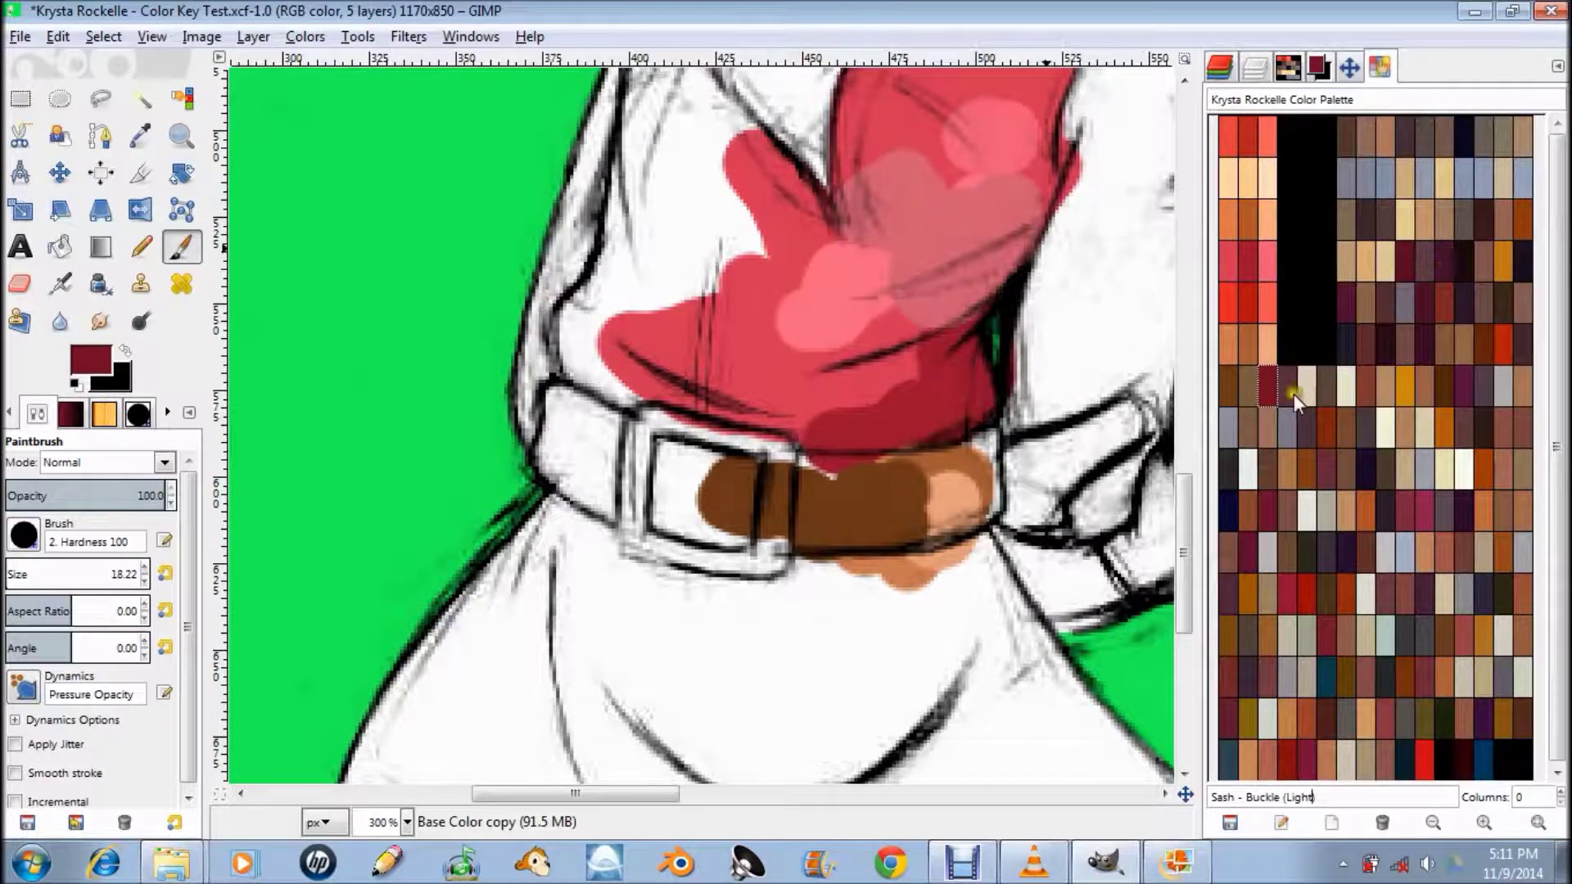
# - Set Sash - Buckle (Shadow) to dark brown 391e0c, starting from 6c3917
pyautogui.click(1231, 391)
pyautogui.doubleClick(1243, 391)
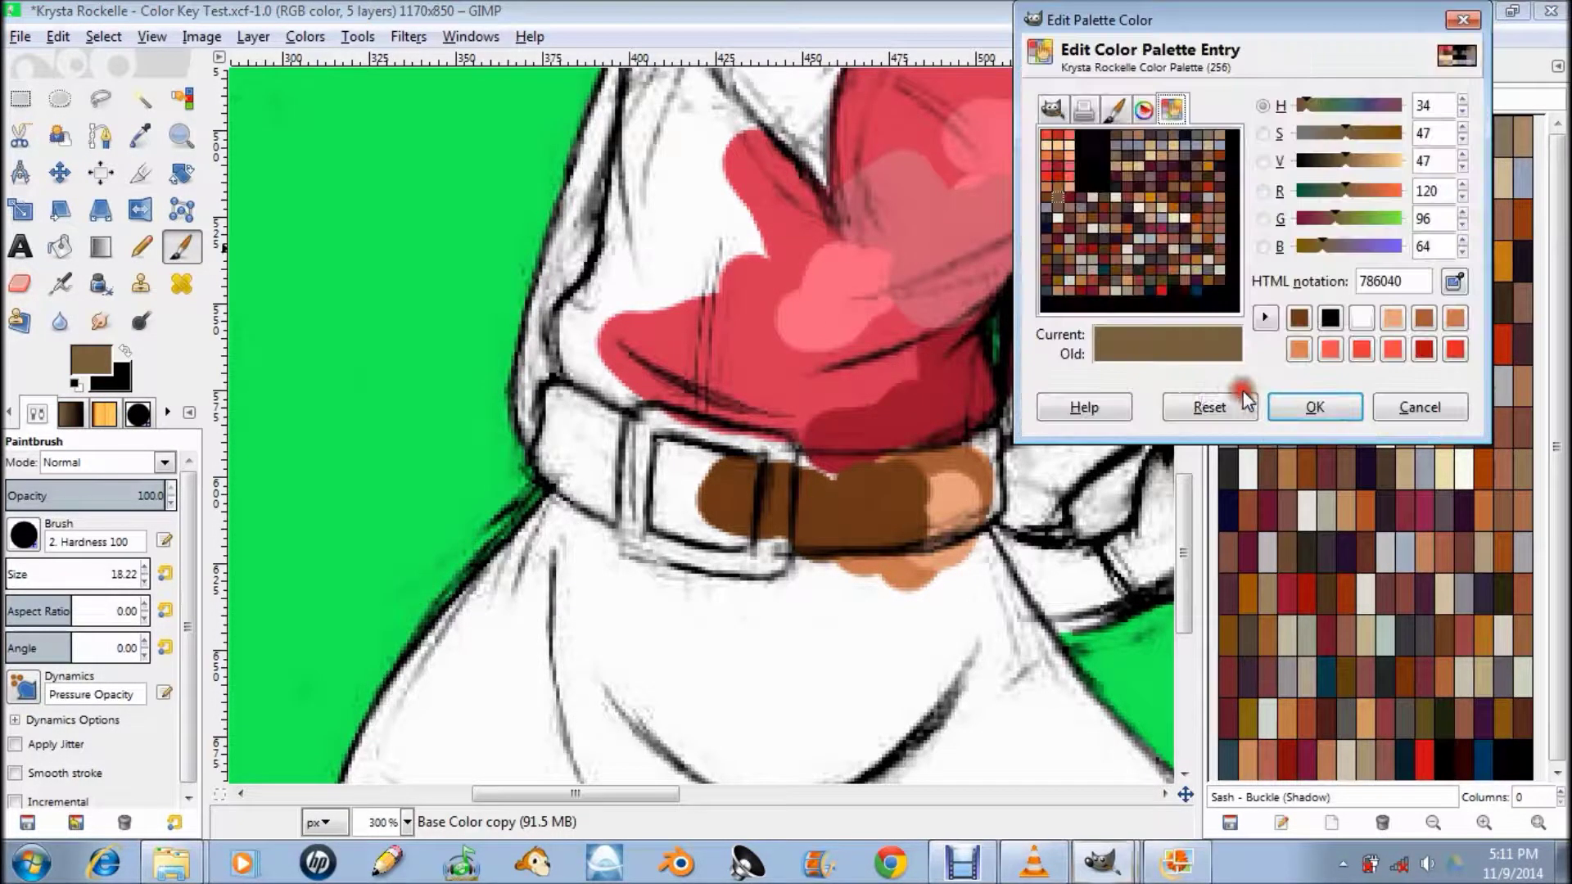
pyautogui.click(1045, 195)
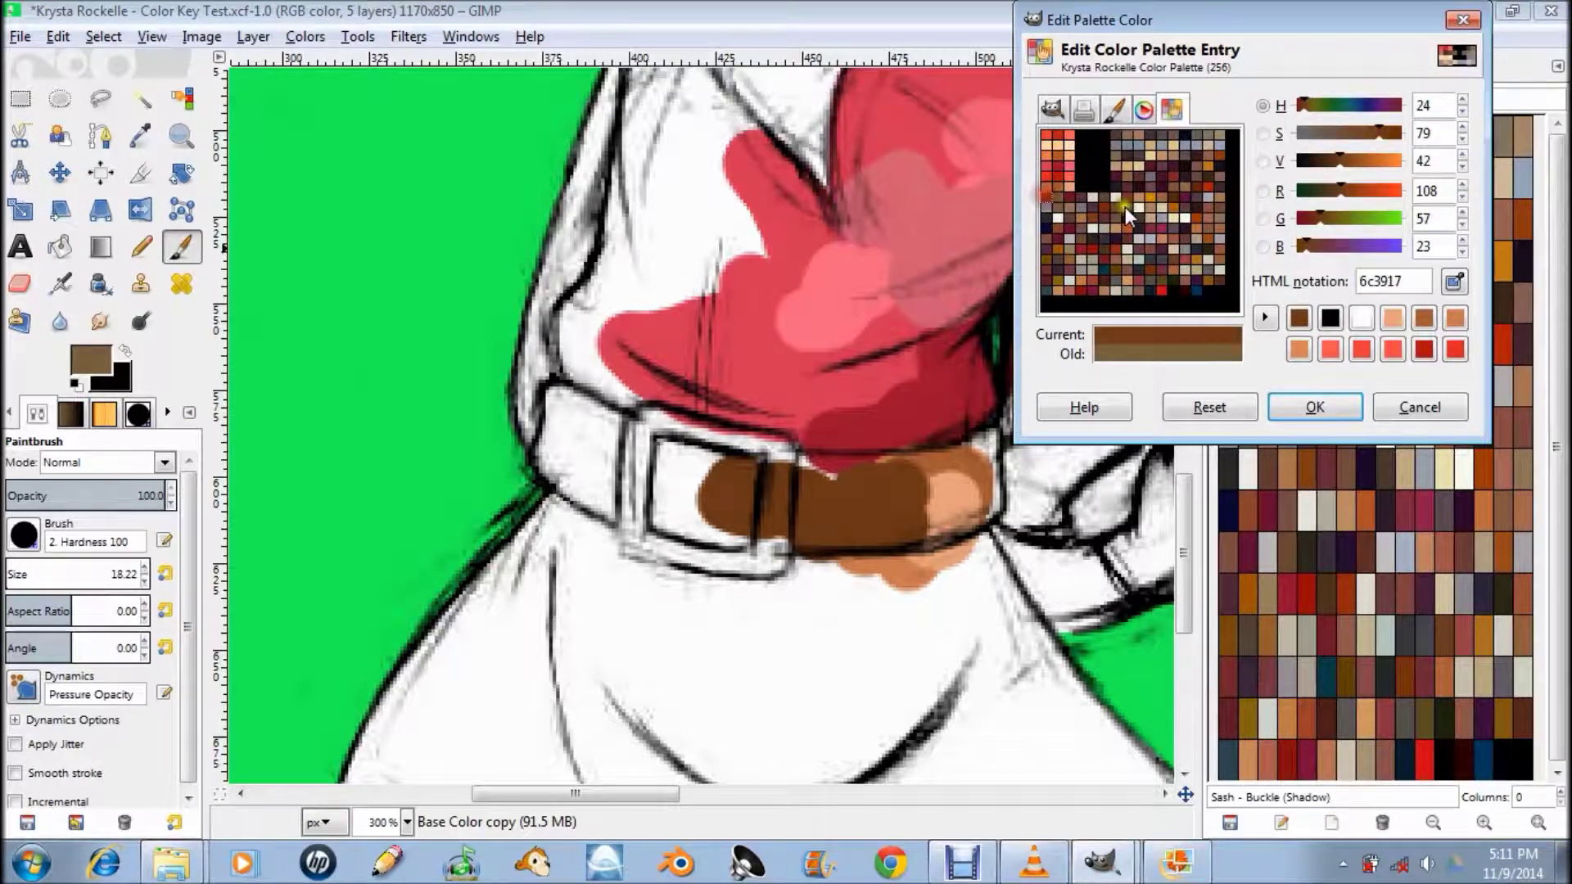
pyautogui.moveTo(1345, 162)
pyautogui.mouseDown()
pyautogui.moveTo(1366, 164)
pyautogui.moveTo(1313, 164)
pyautogui.mouseUp()
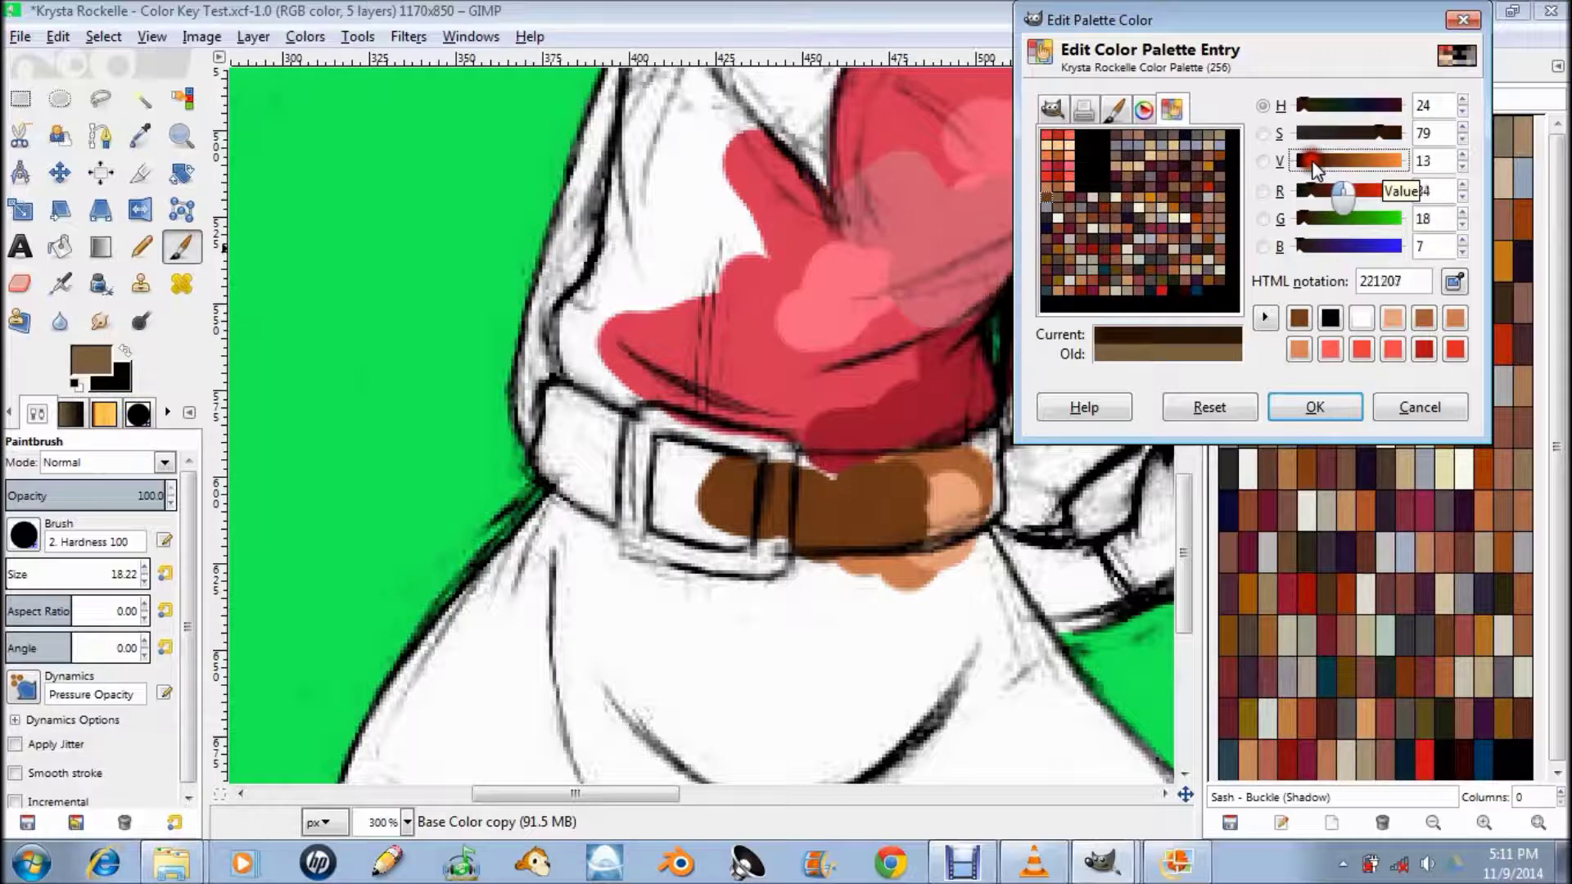
pyautogui.click(1046, 192)
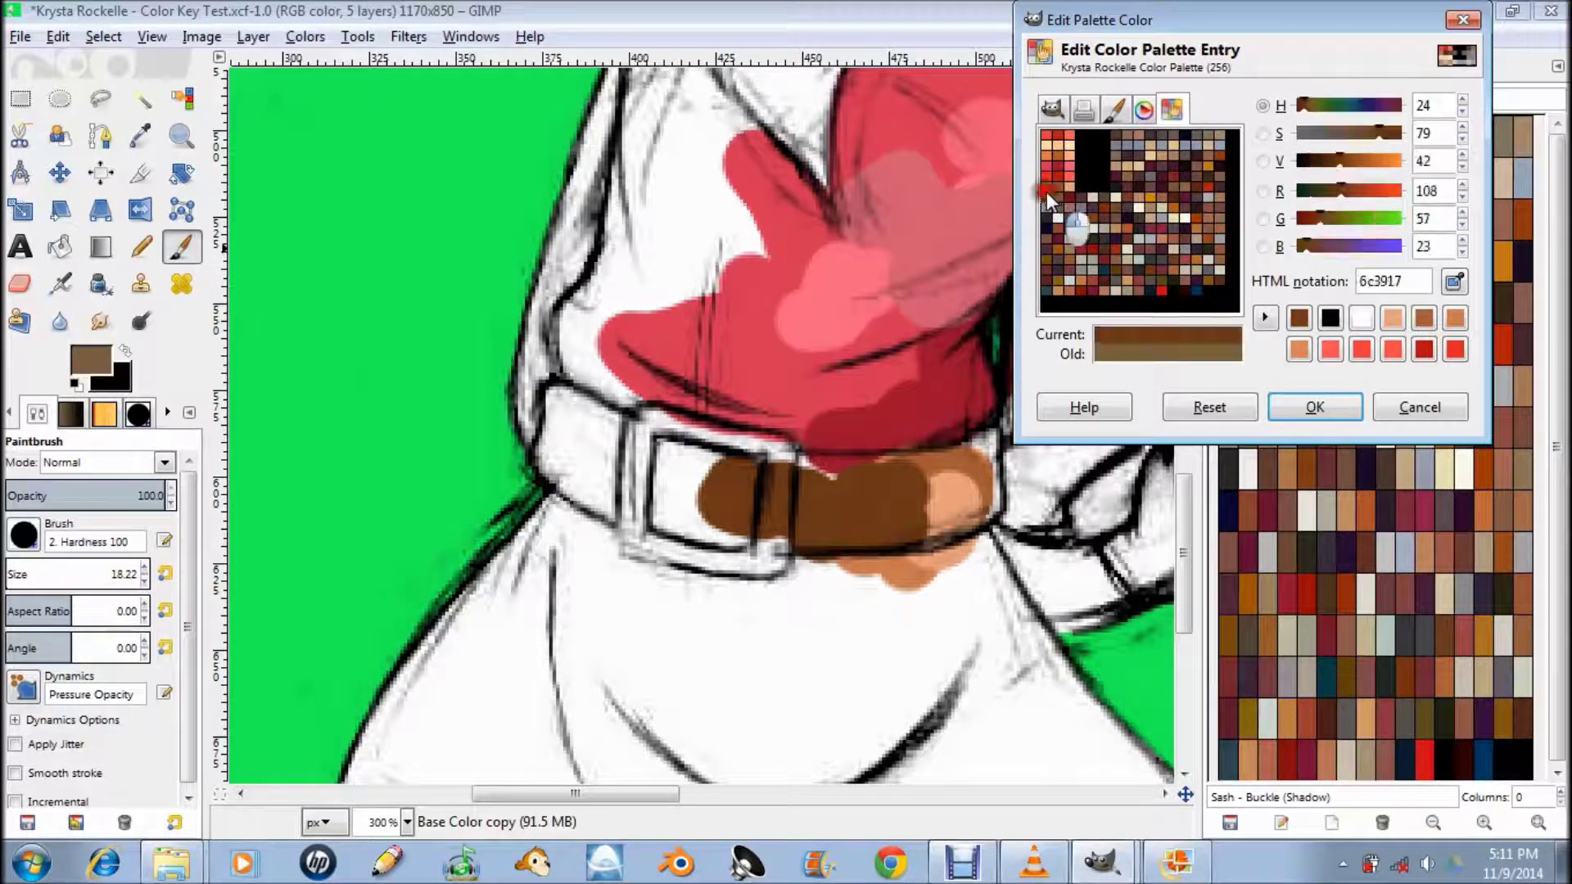
pyautogui.moveTo(1336, 164); pyautogui.dragTo(1319, 162)
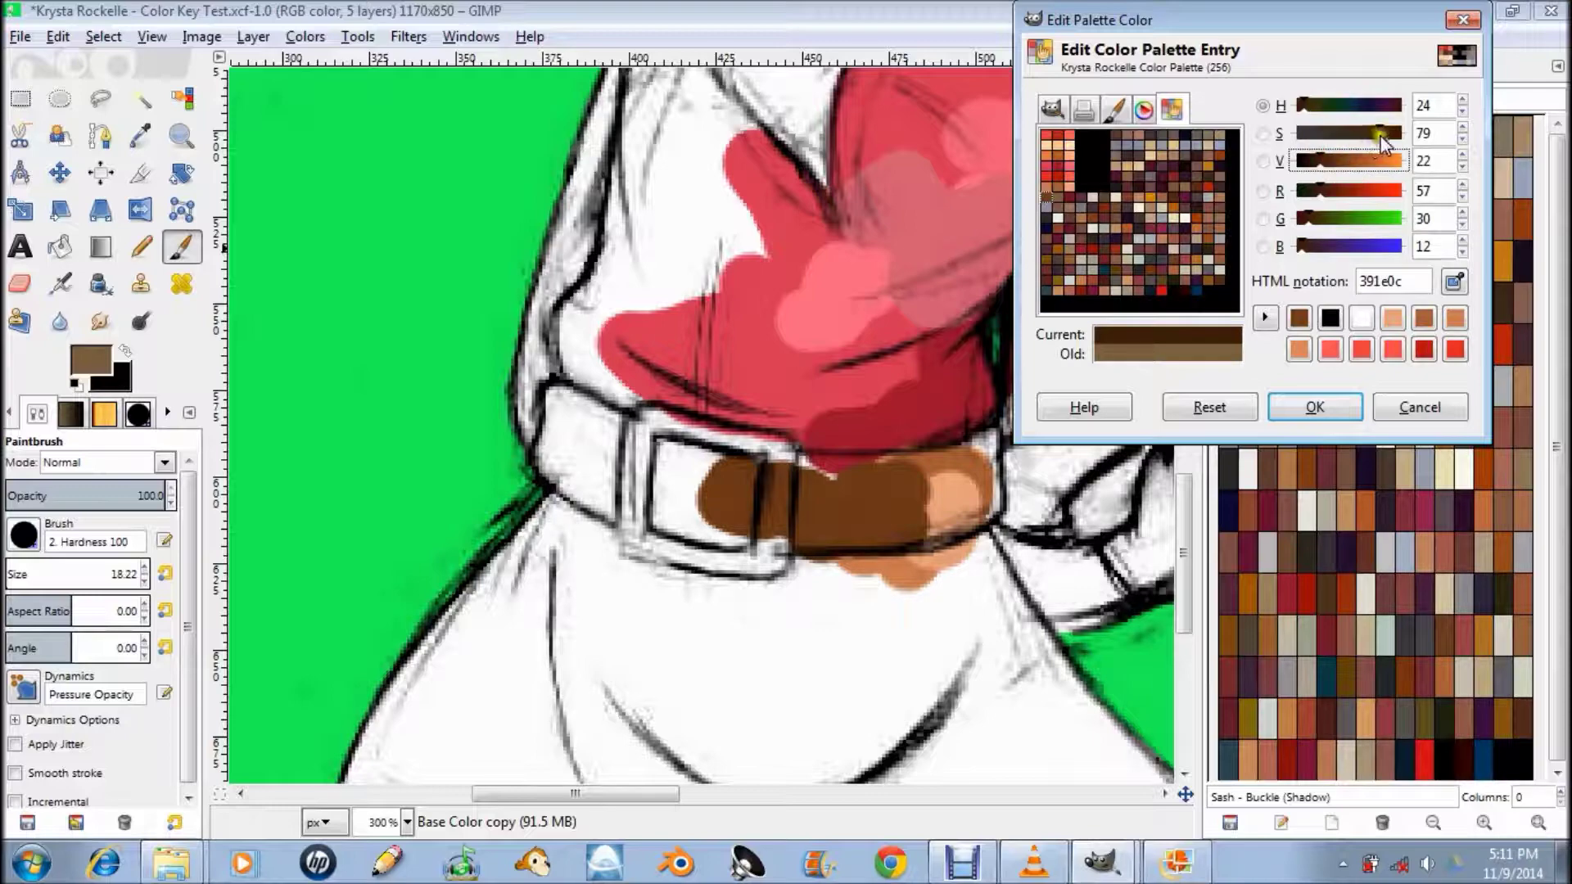
pyautogui.click(1324, 402)
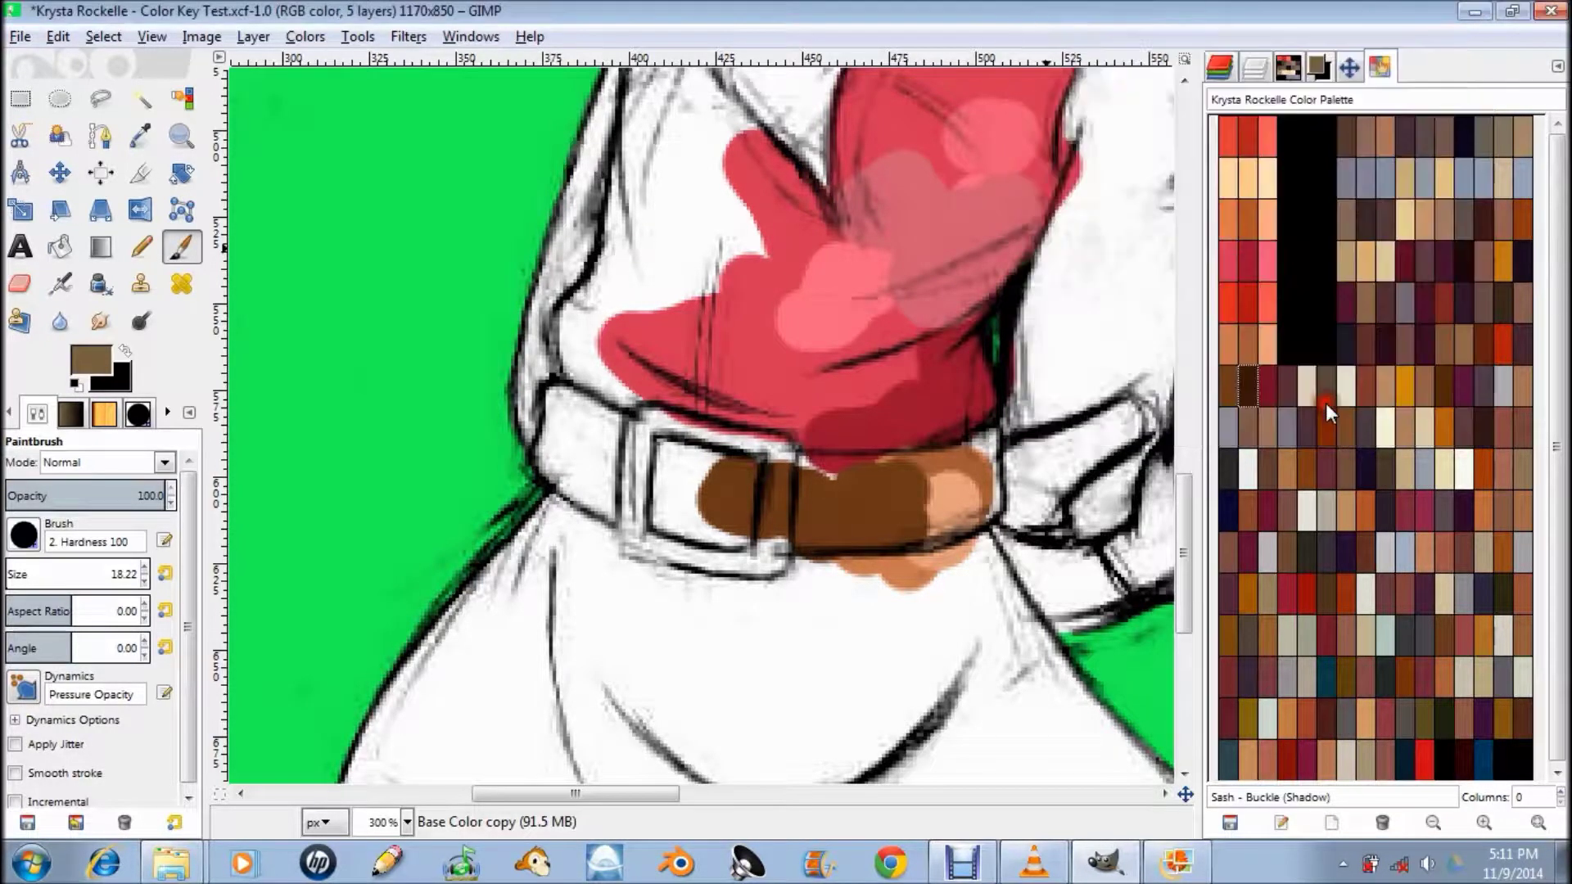
# - Set the Sash - Buckle (Light) entry to a lighter brown, a76438
pyautogui.click(1266, 393)
pyautogui.doubleClick(1266, 388)
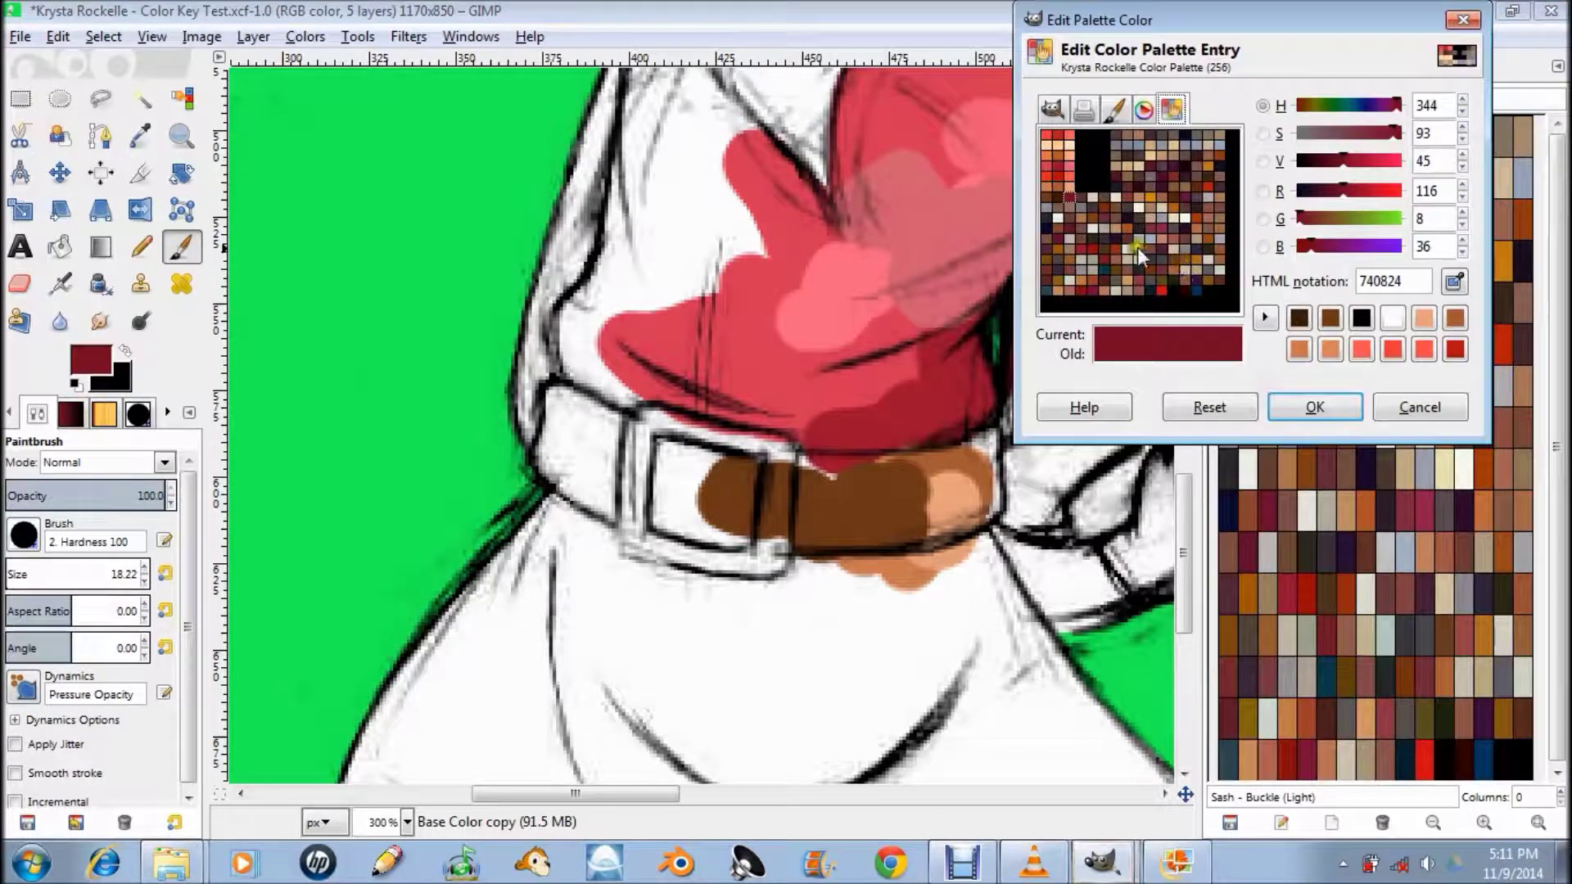
pyautogui.click(1049, 195)
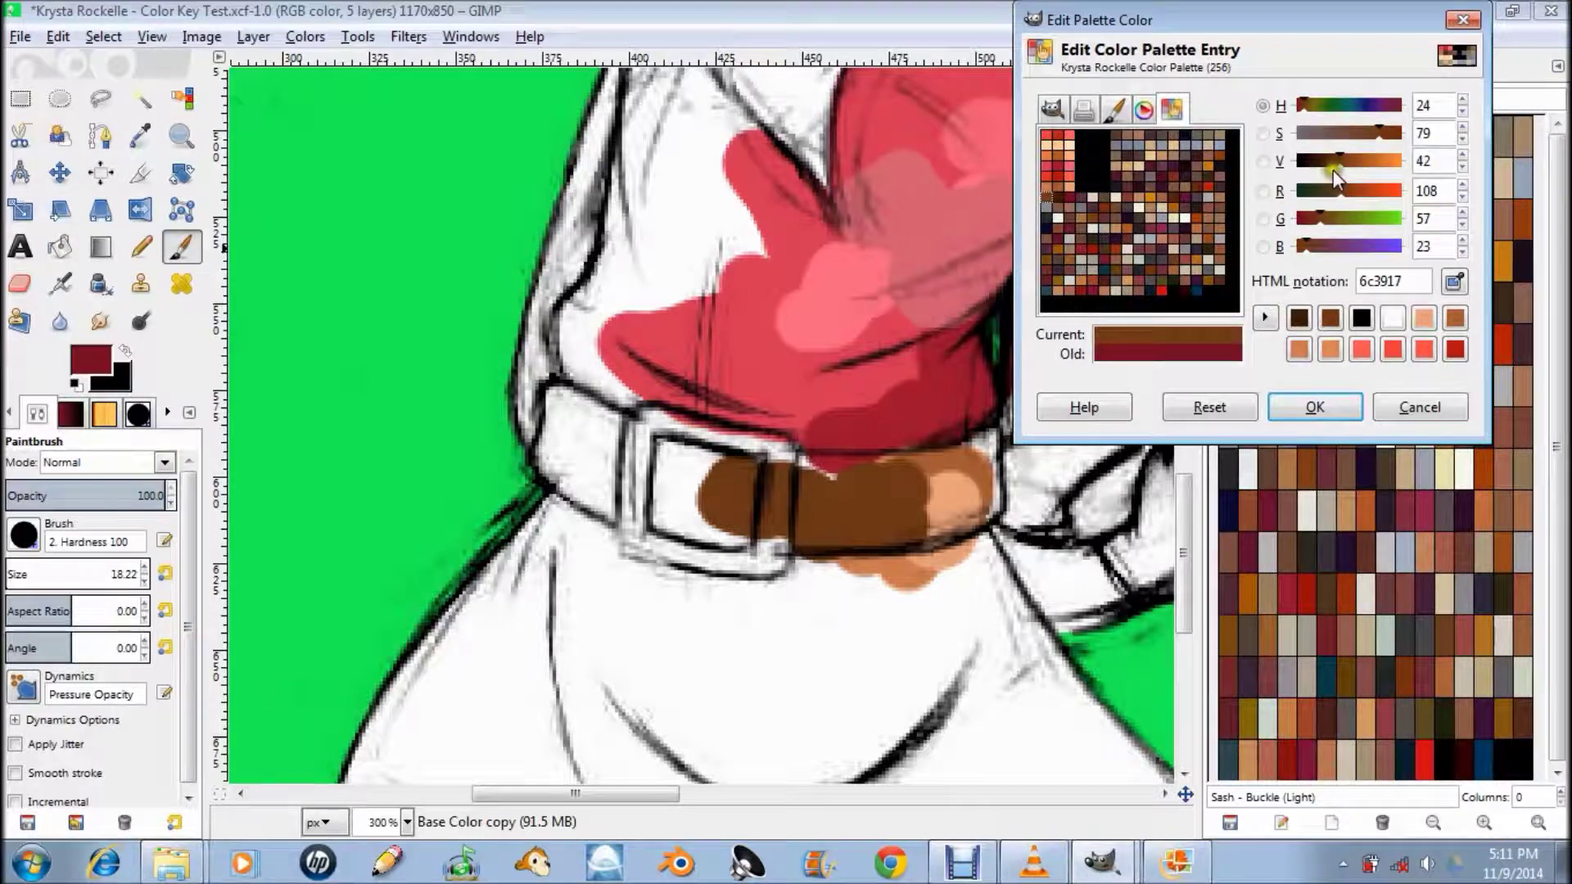
pyautogui.moveTo(1345, 168); pyautogui.dragTo(1372, 146)
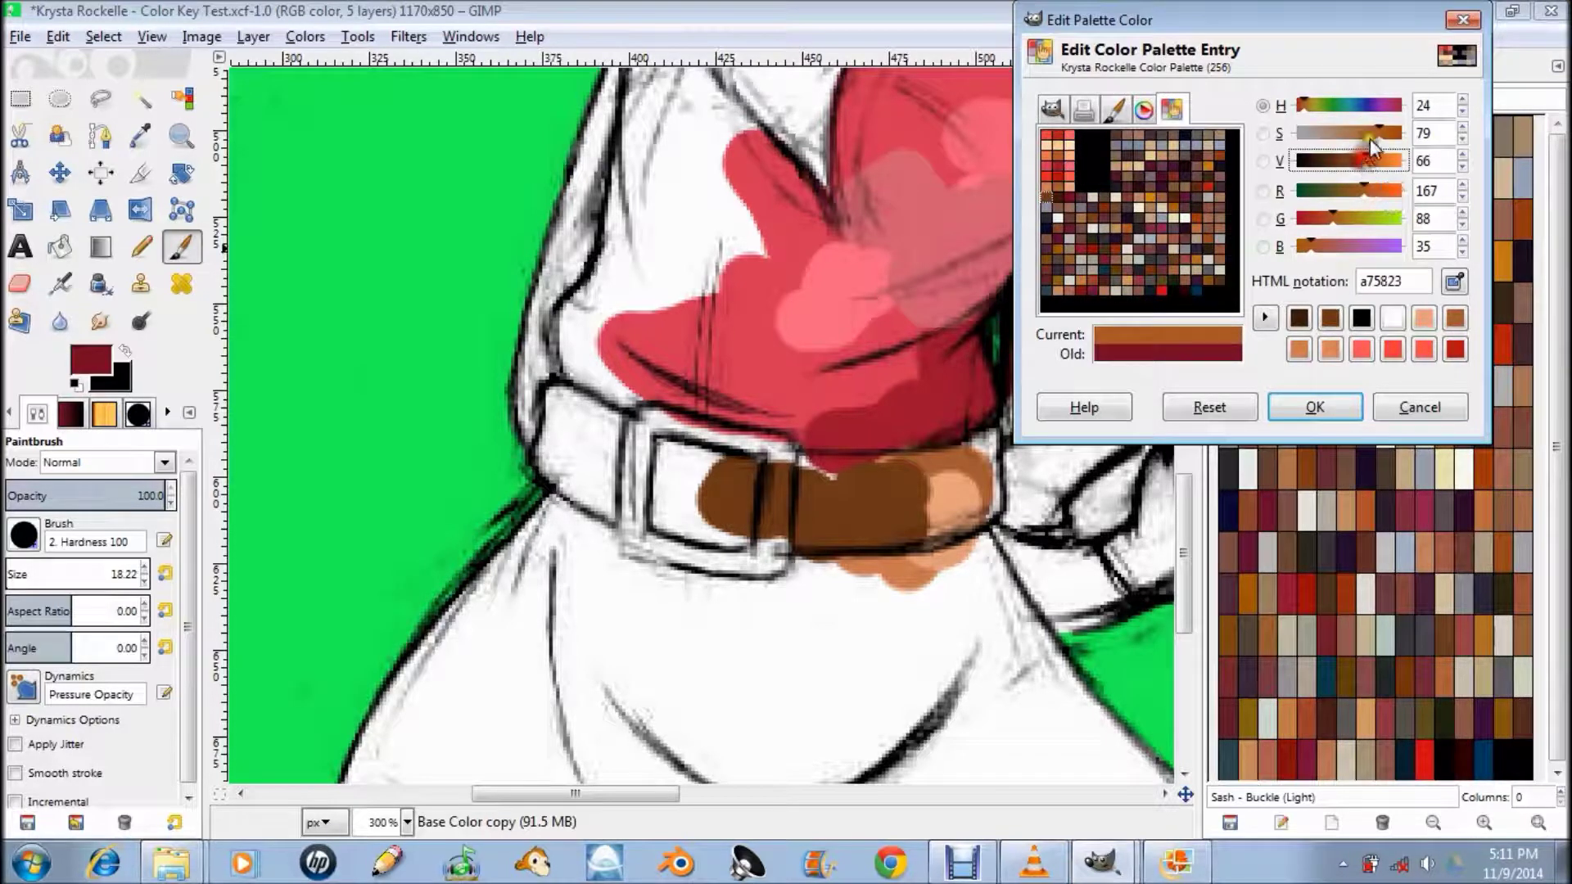
pyautogui.moveTo(1384, 135); pyautogui.dragTo(1361, 131)
pyautogui.click(1315, 407)
# - Paint dark brown shading across the belt and a lighter brown dab on its left end
pyautogui.doubleClick(1246, 377)
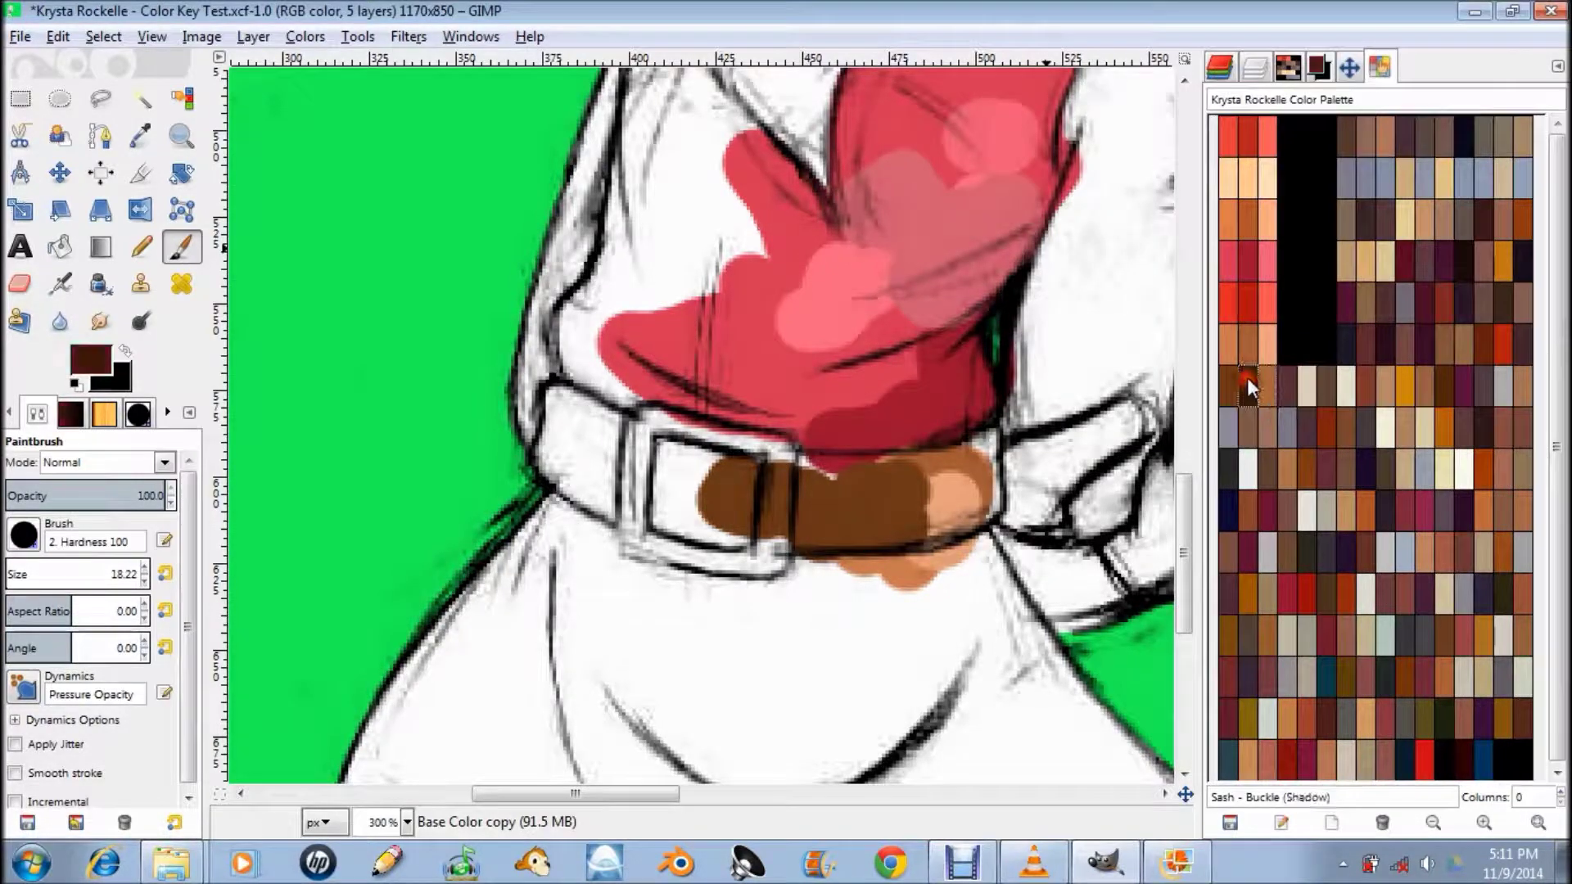
pyautogui.click(1419, 407)
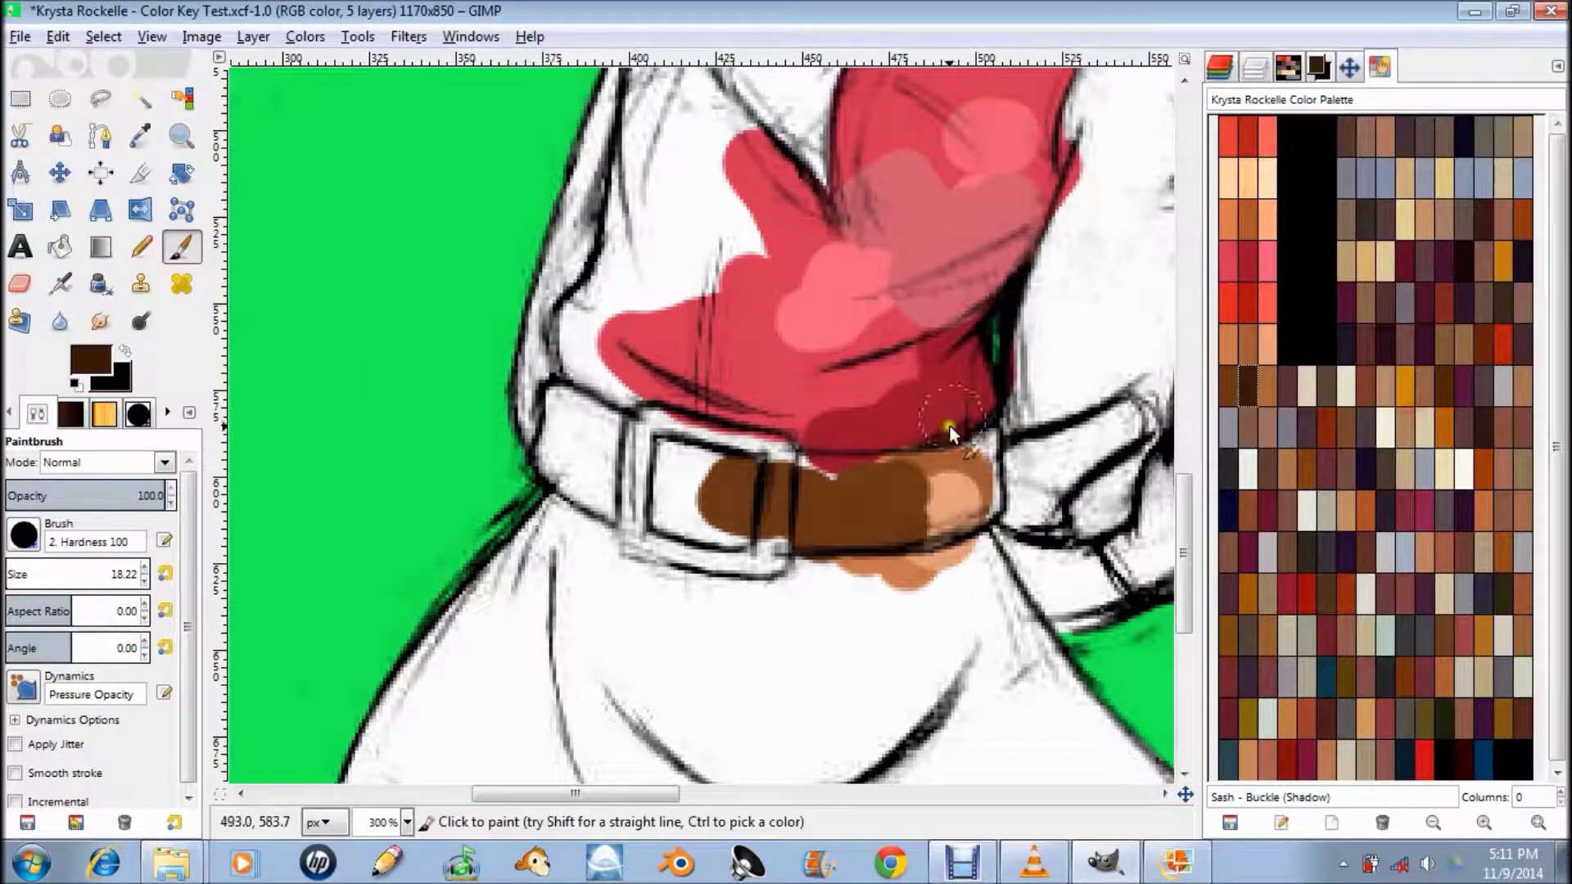
pyautogui.moveTo(802, 498); pyautogui.dragTo(832, 524)
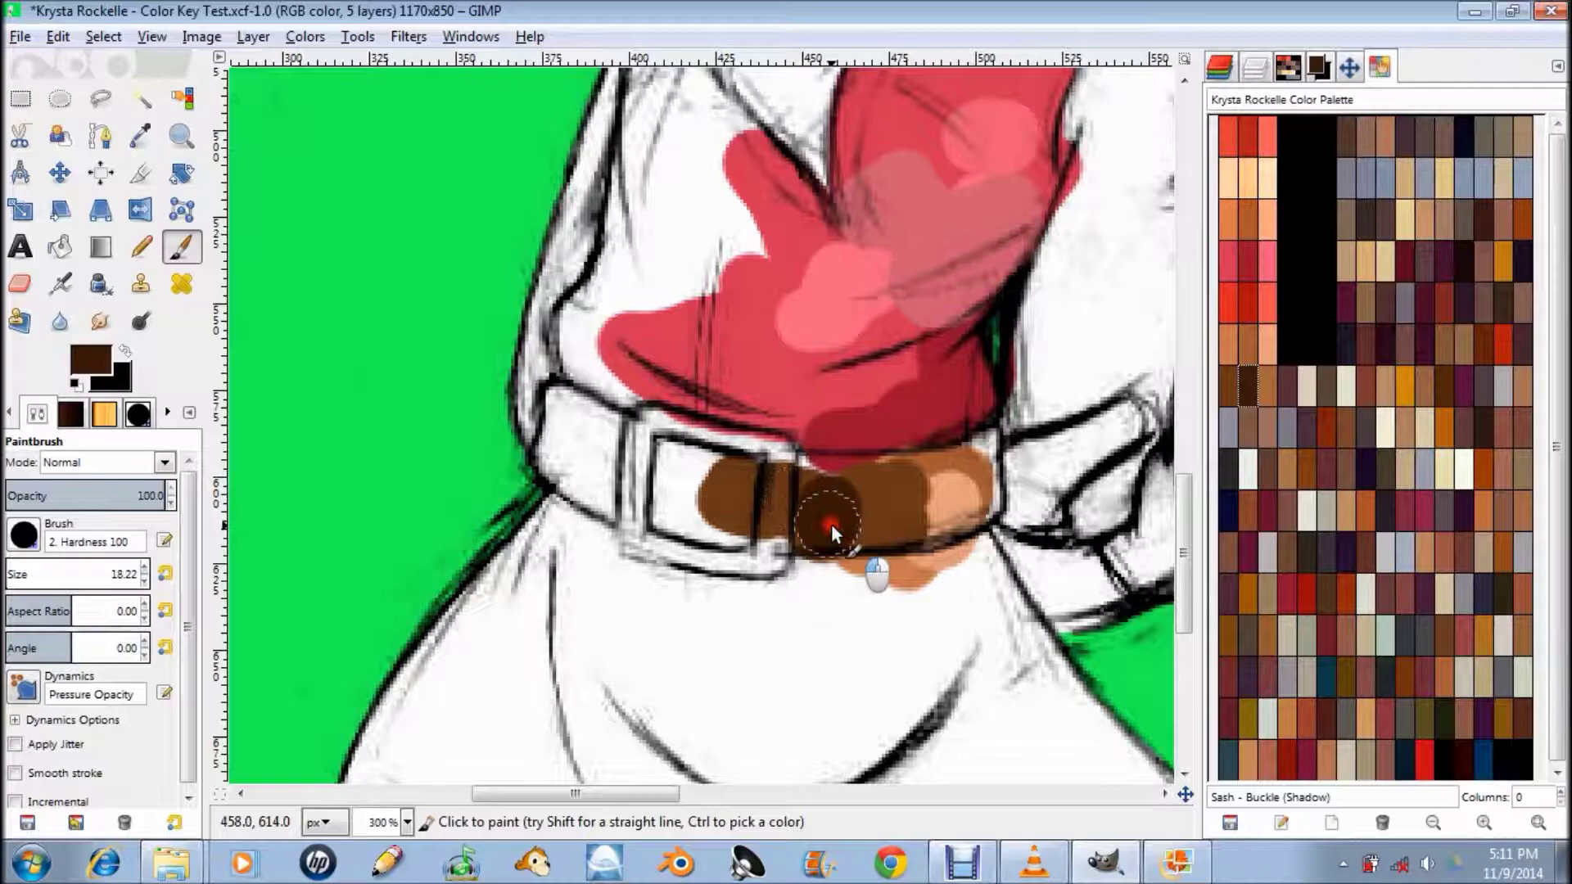
pyautogui.click(1271, 391)
pyautogui.moveTo(692, 501); pyautogui.dragTo(714, 519)
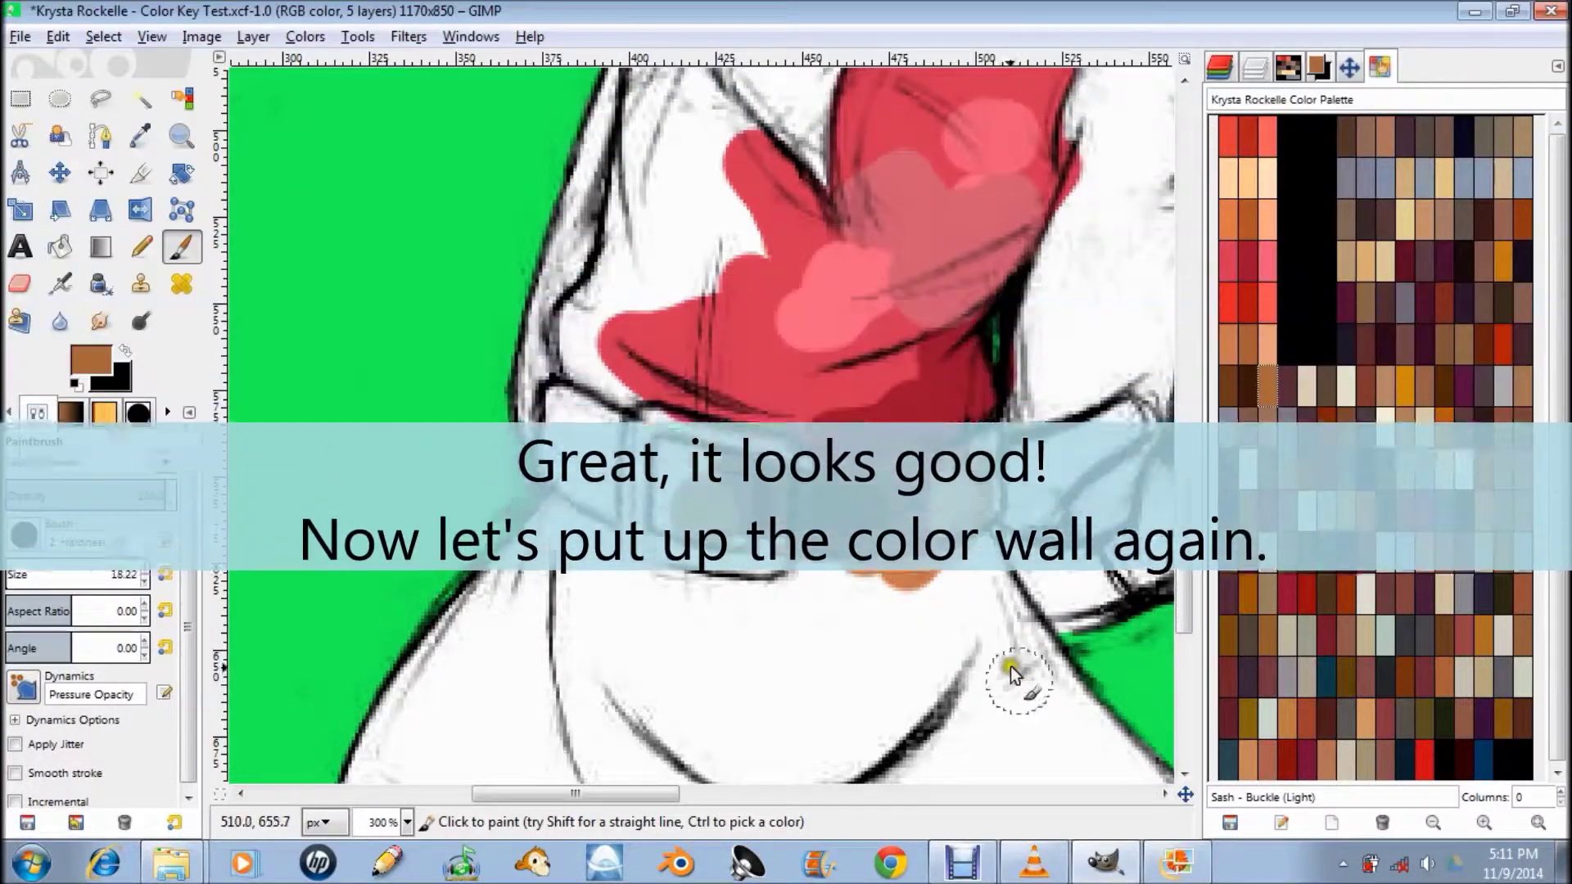
# - Enlarge the palette swatches and change the palette to 6 columns
pyautogui.click(1289, 380)
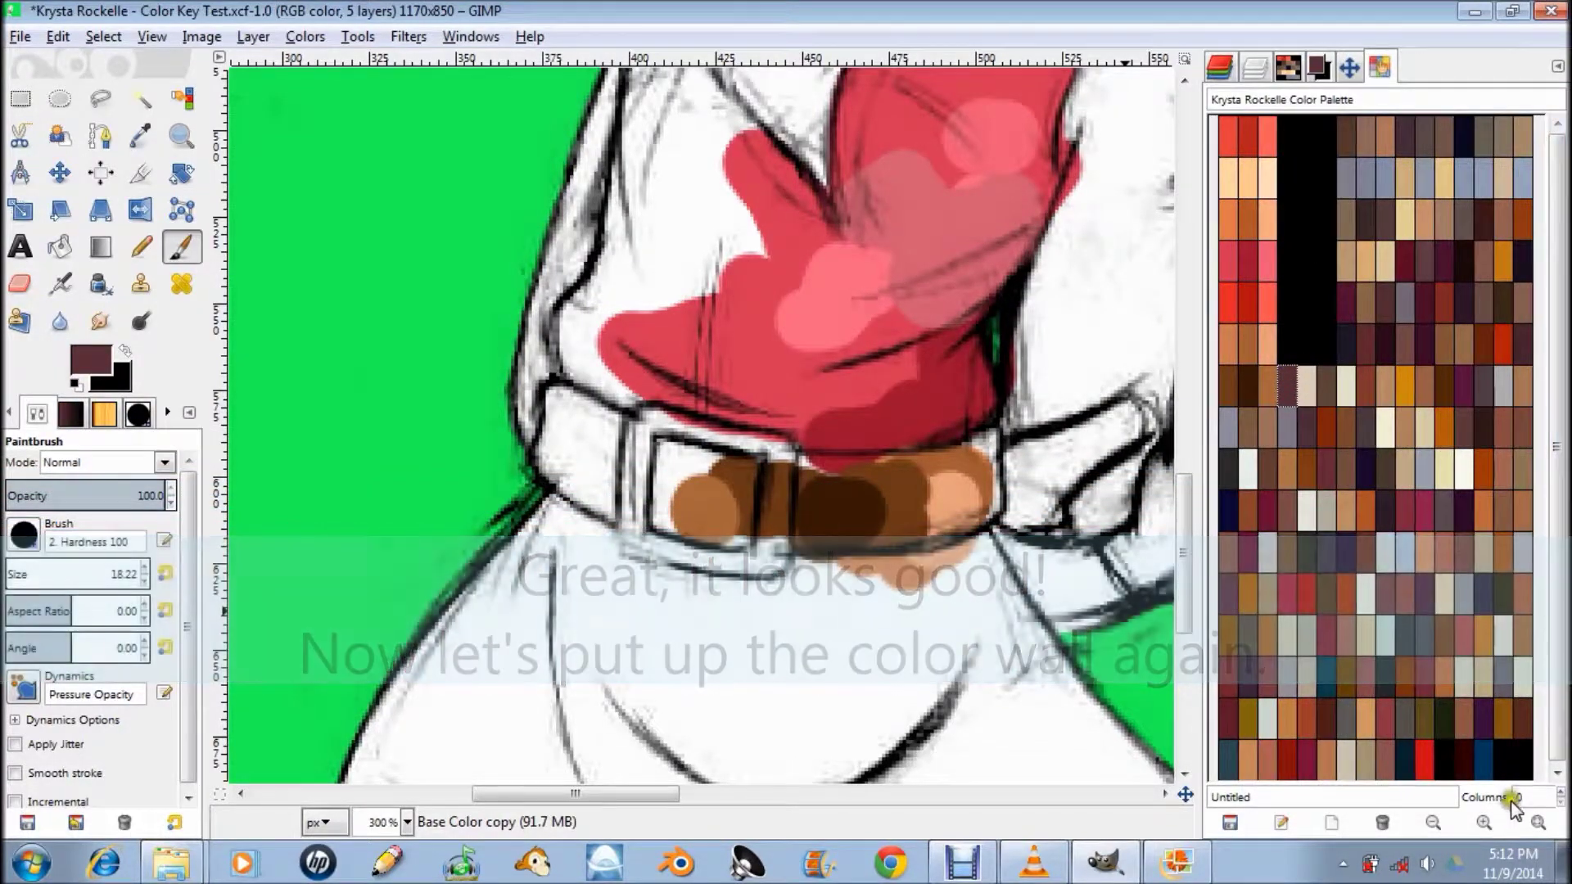
pyautogui.click(1498, 826)
pyautogui.click(1499, 825)
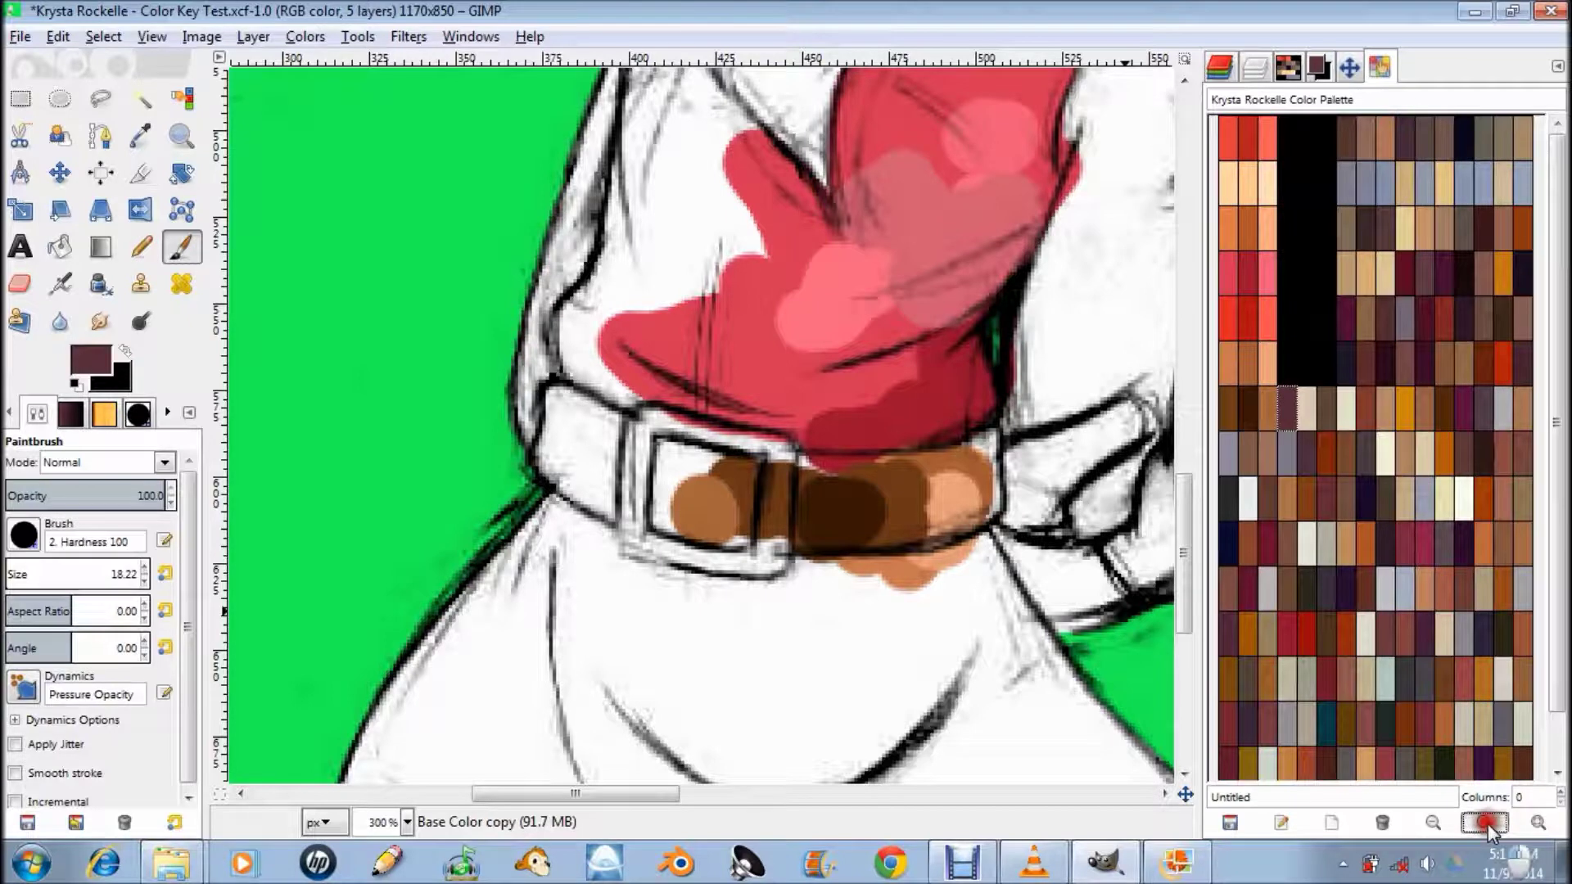
pyautogui.click(1537, 822)
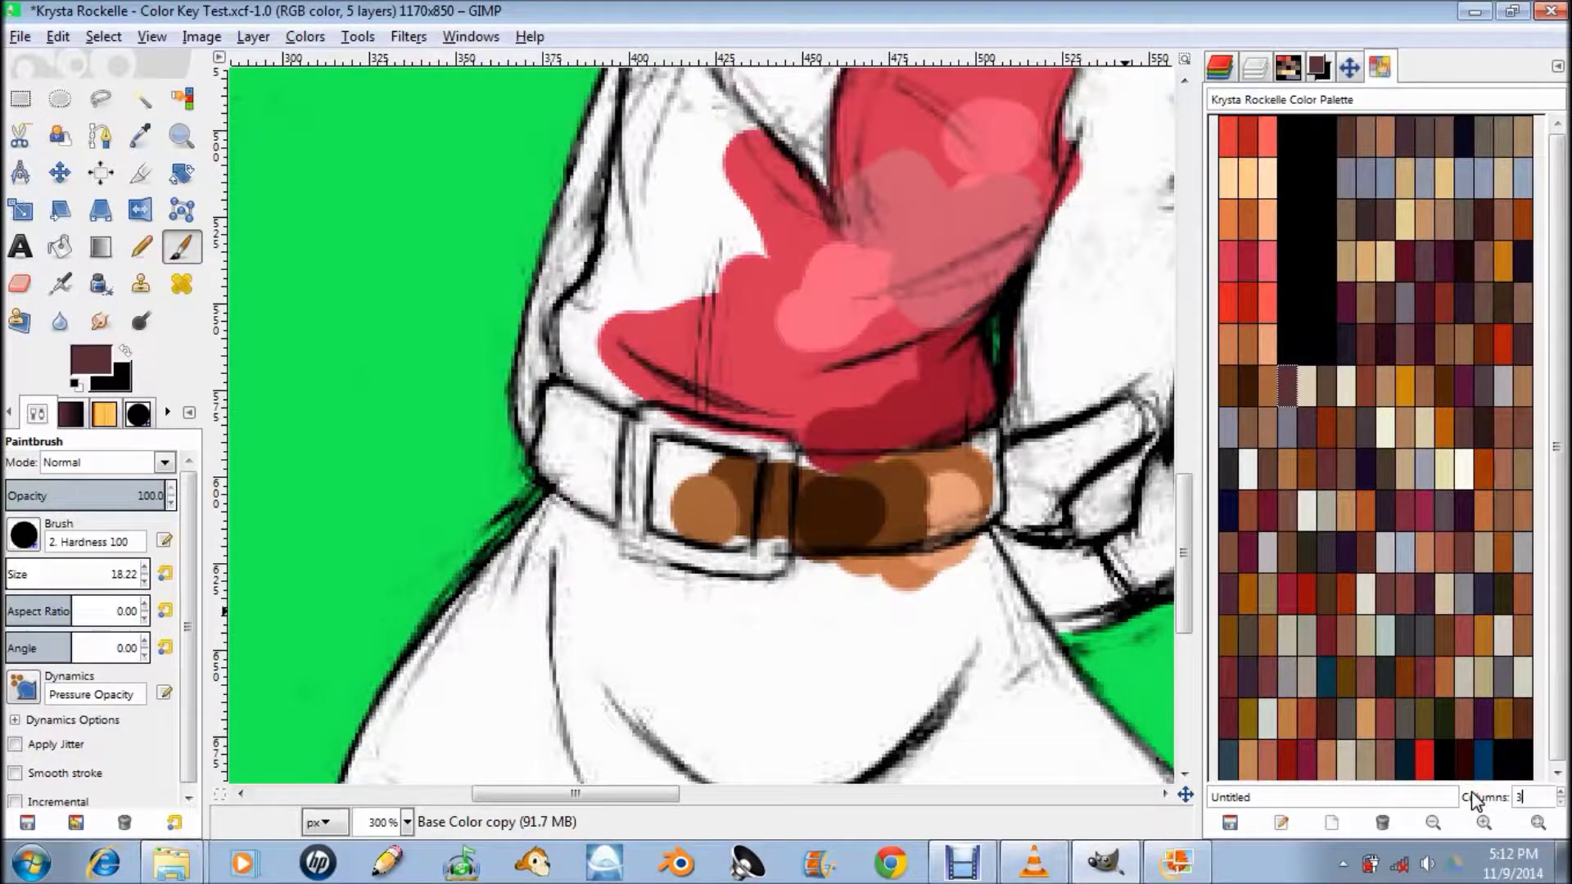
pyautogui.press('Return')
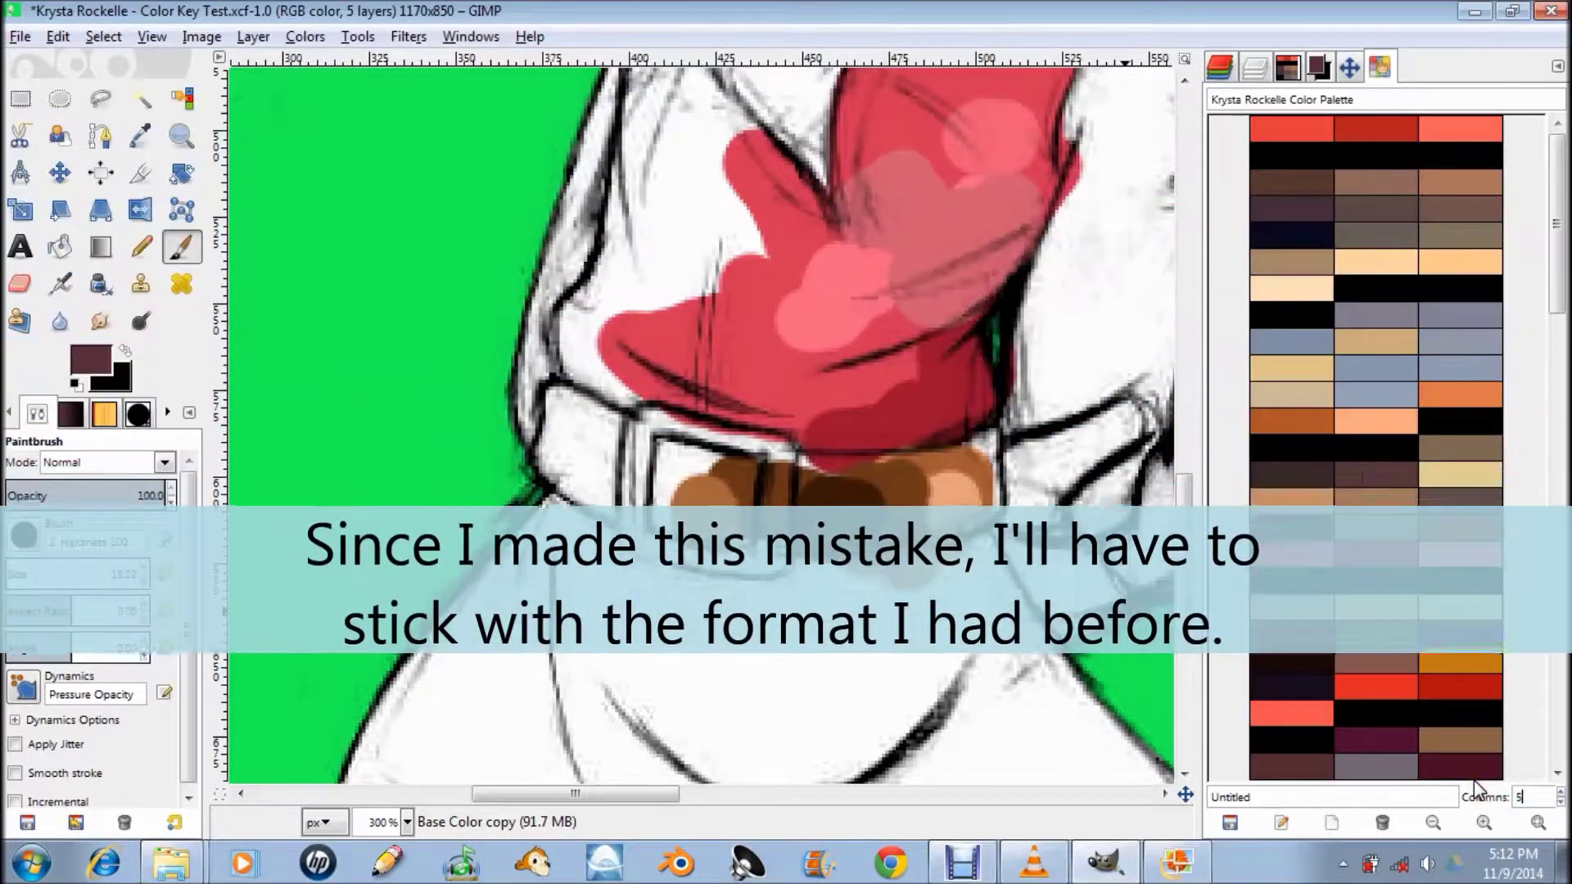
pyautogui.write('5')
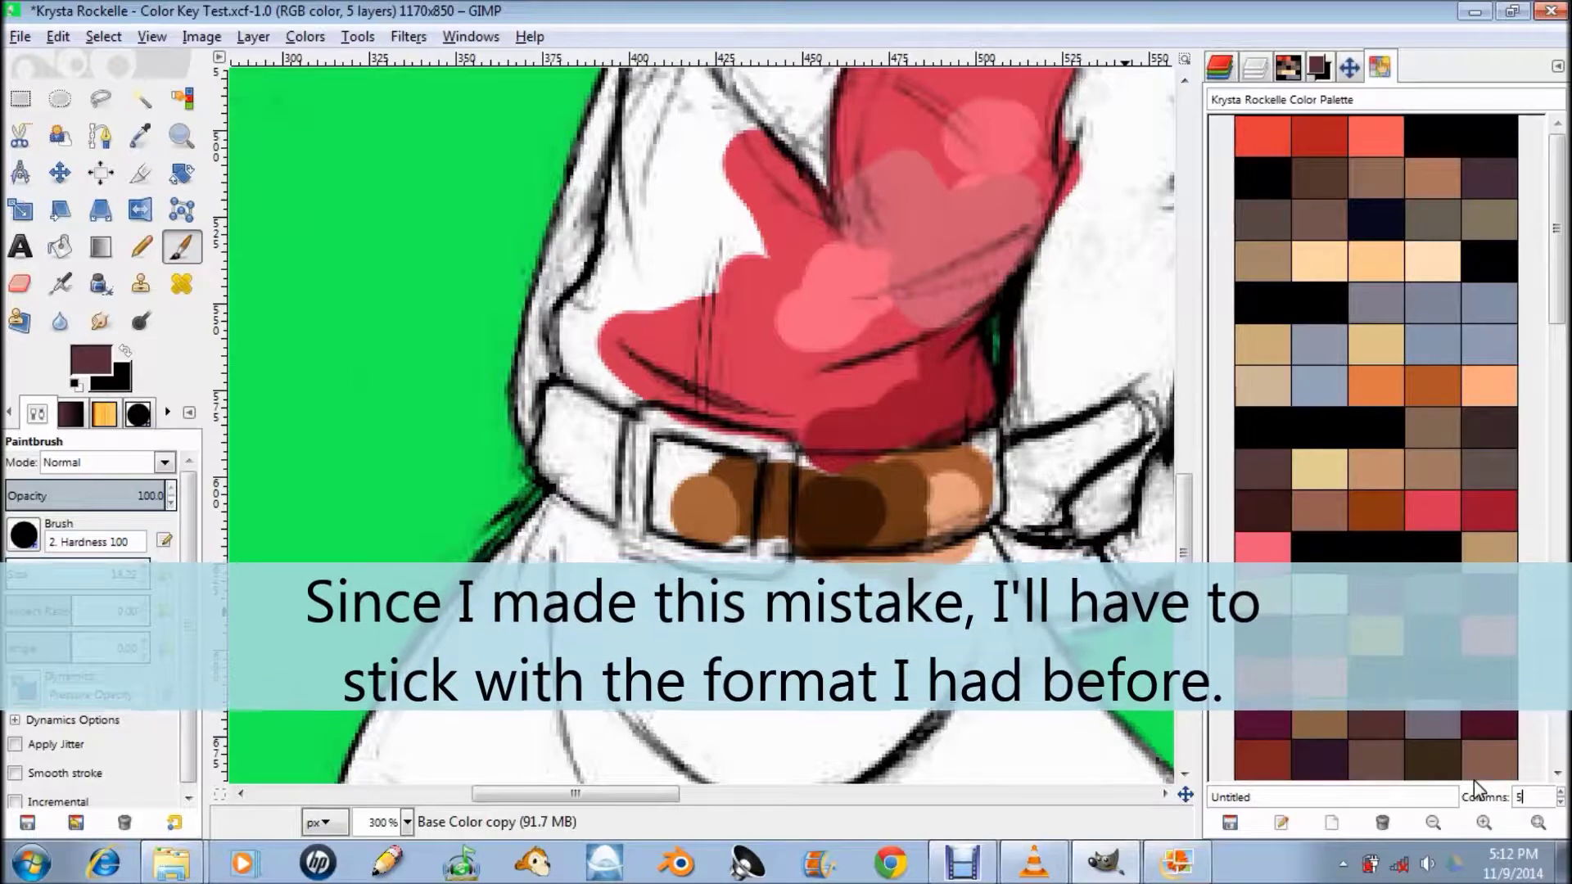
pyautogui.press('BackSpace')
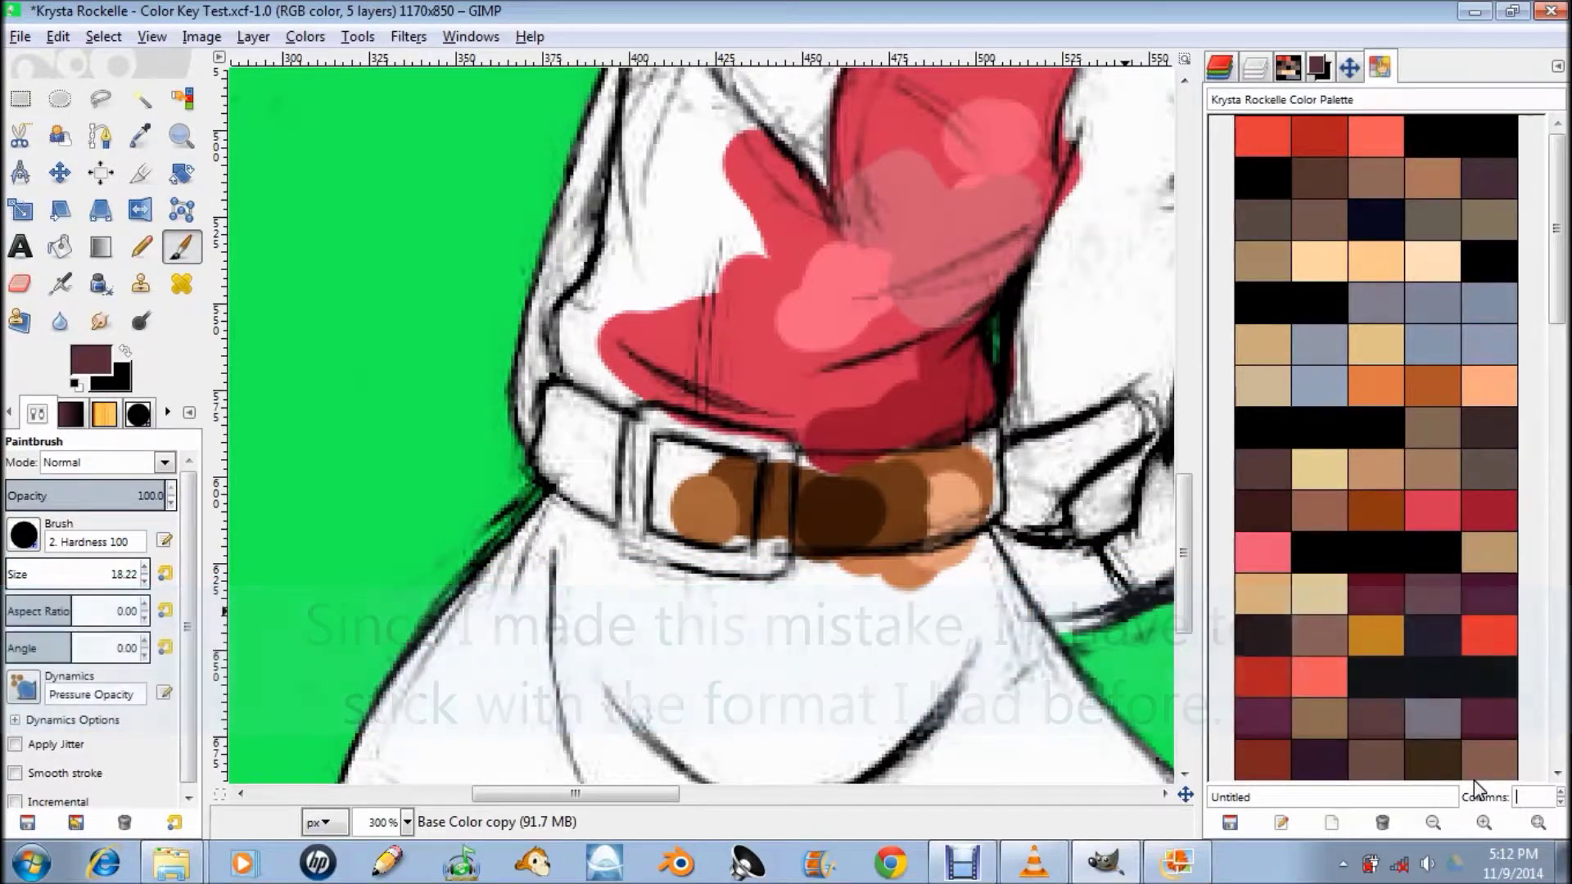
pyautogui.write('7')
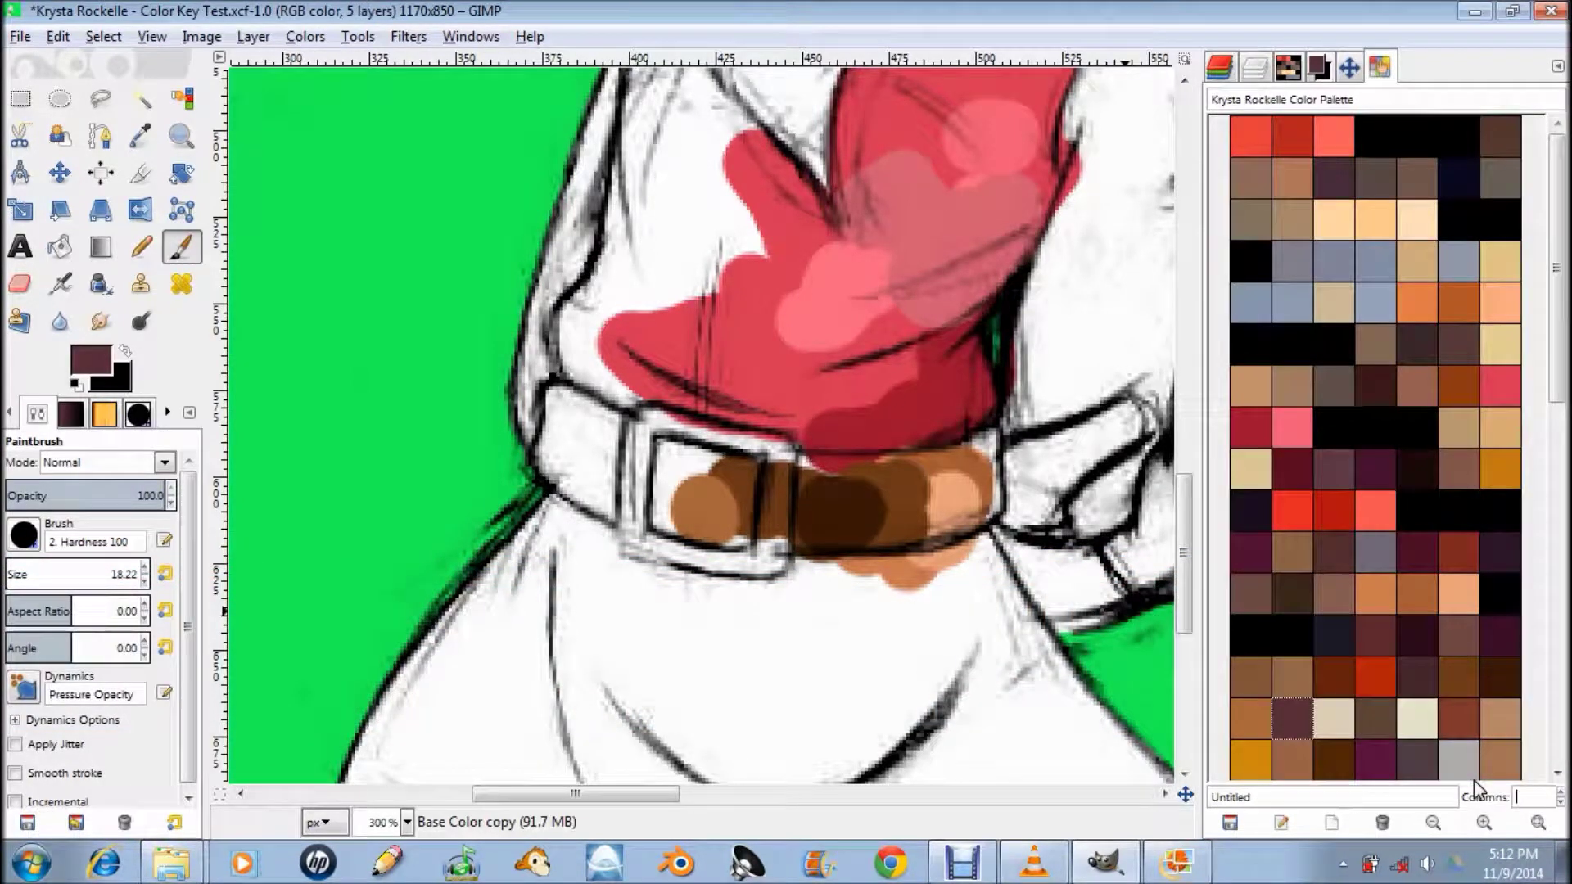
pyautogui.write('6')
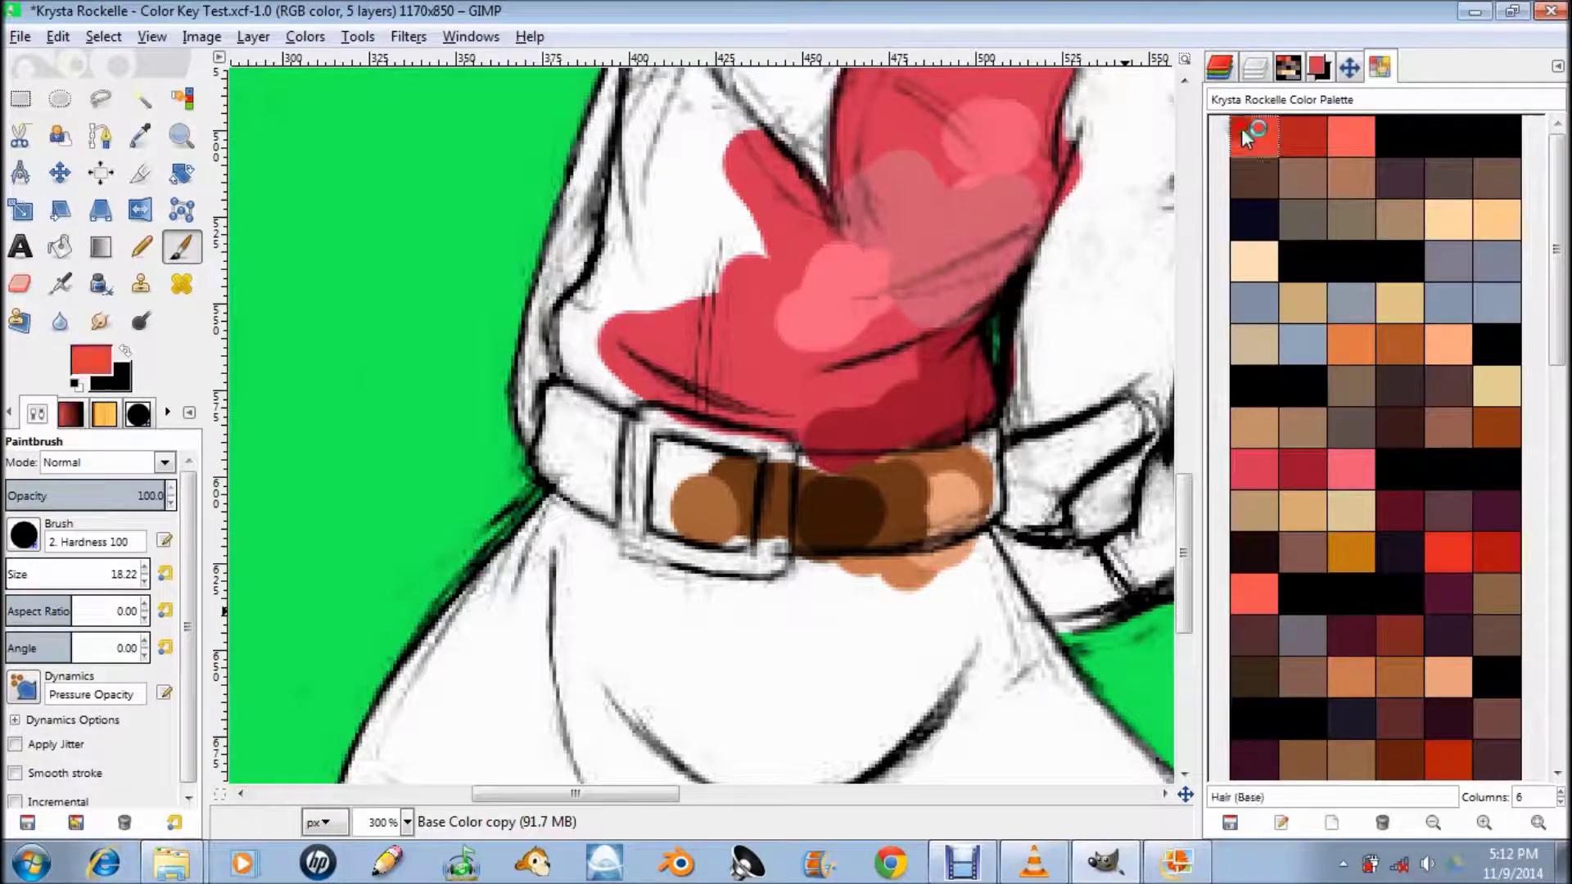
# - Sample dark brown, purple-brown and peach Skin (Shadow) swatches in the new grid
pyautogui.click(1354, 132)
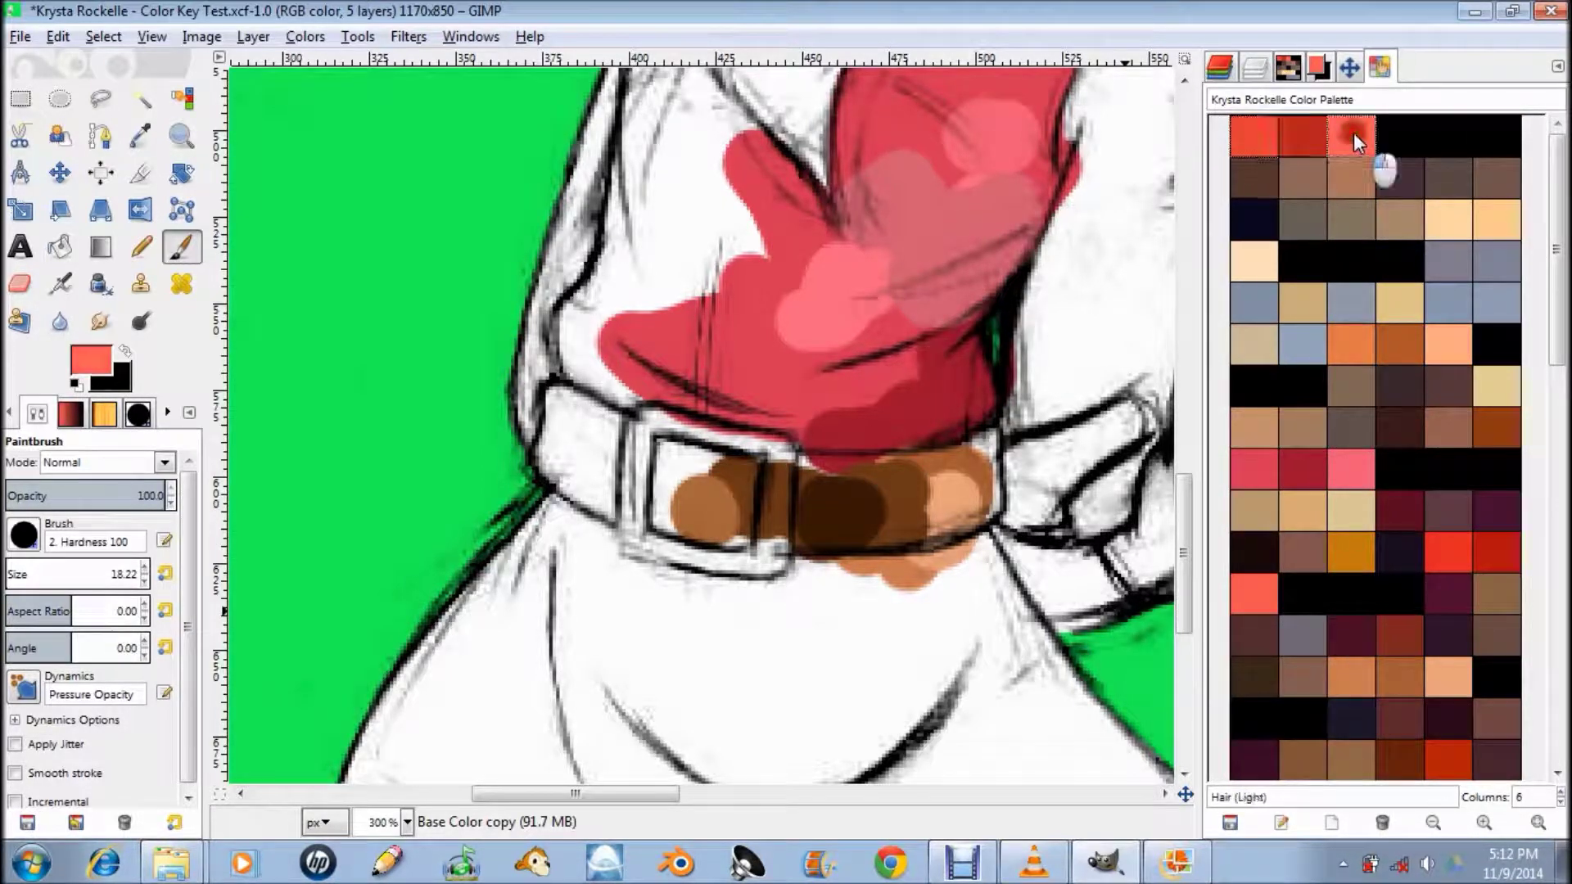
pyautogui.click(1260, 180)
pyautogui.click(1309, 183)
pyautogui.click(1368, 183)
pyautogui.click(1449, 220)
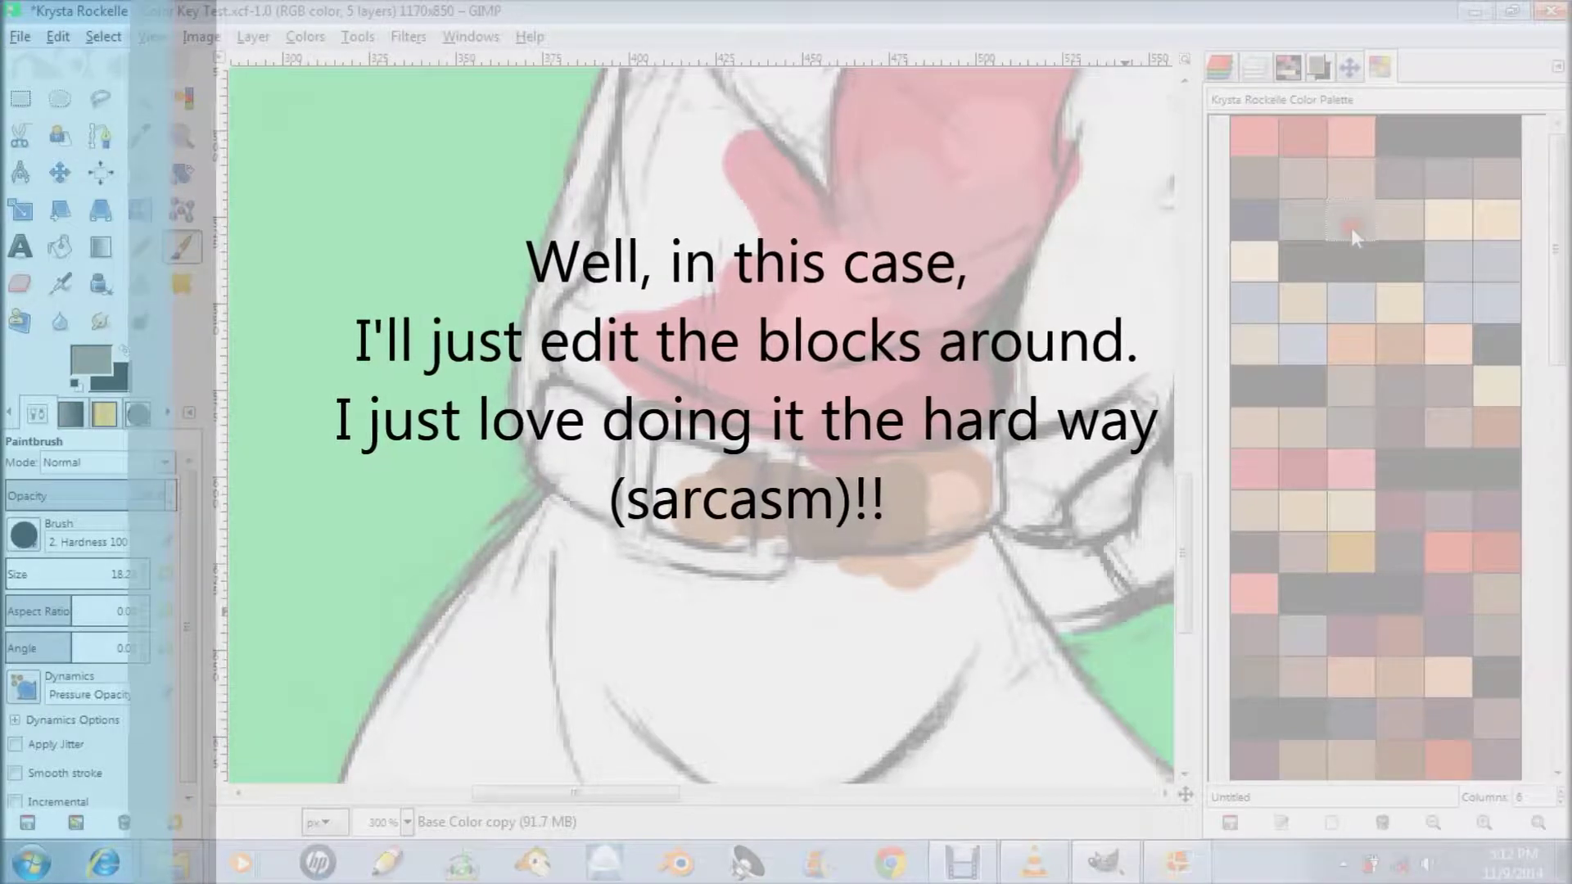
# - Browse the grey, tan and skin swatches, then turn a dark brown entry black
pyautogui.click(1359, 222)
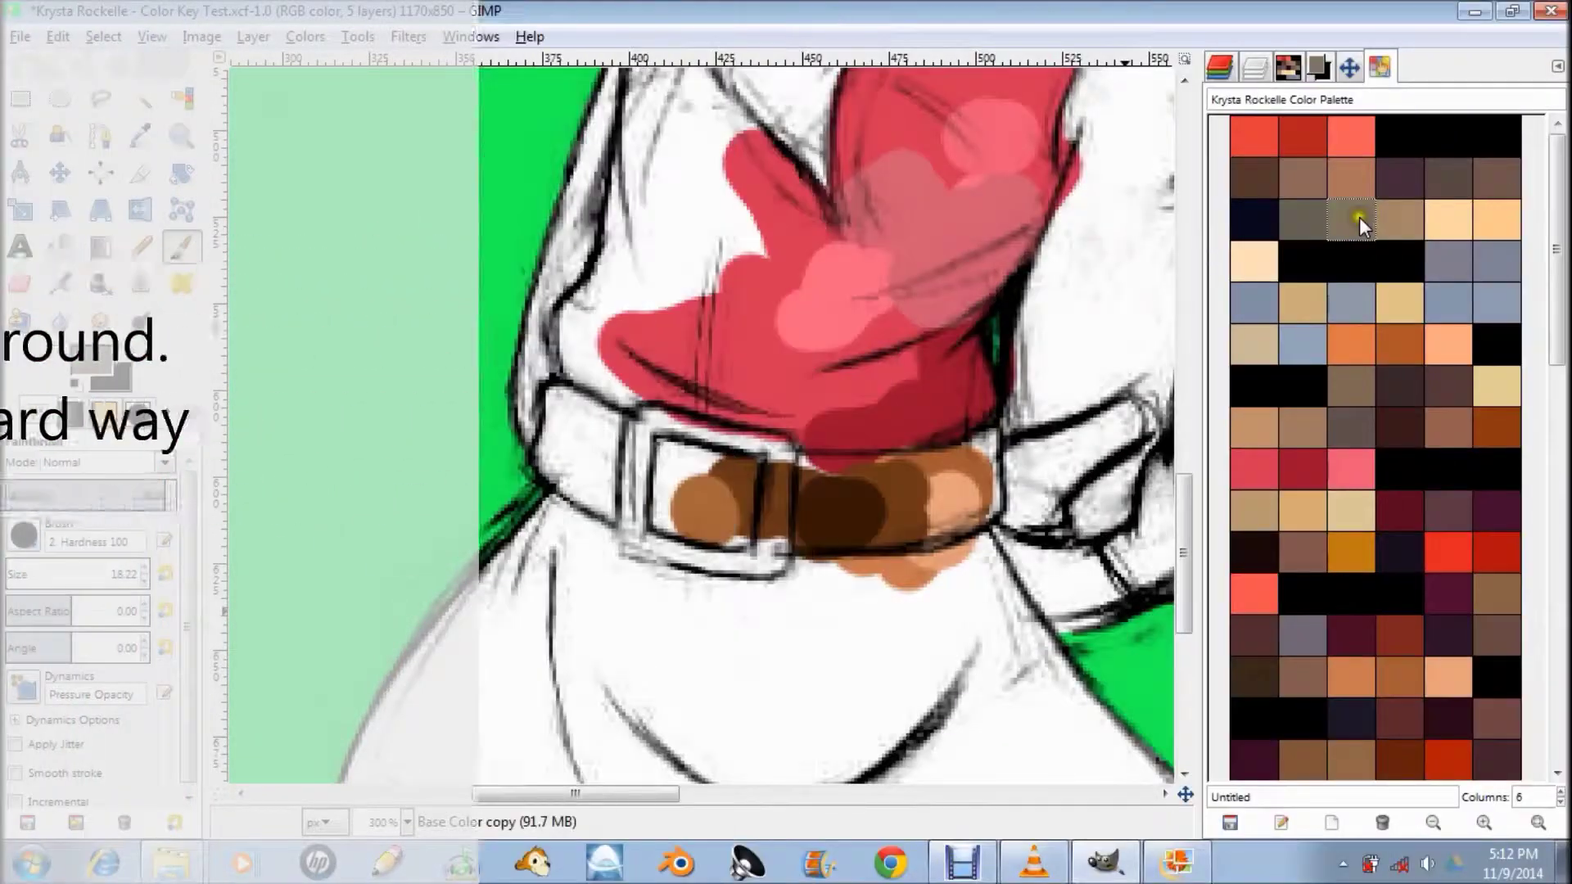
pyautogui.click(1402, 218)
pyautogui.click(1447, 221)
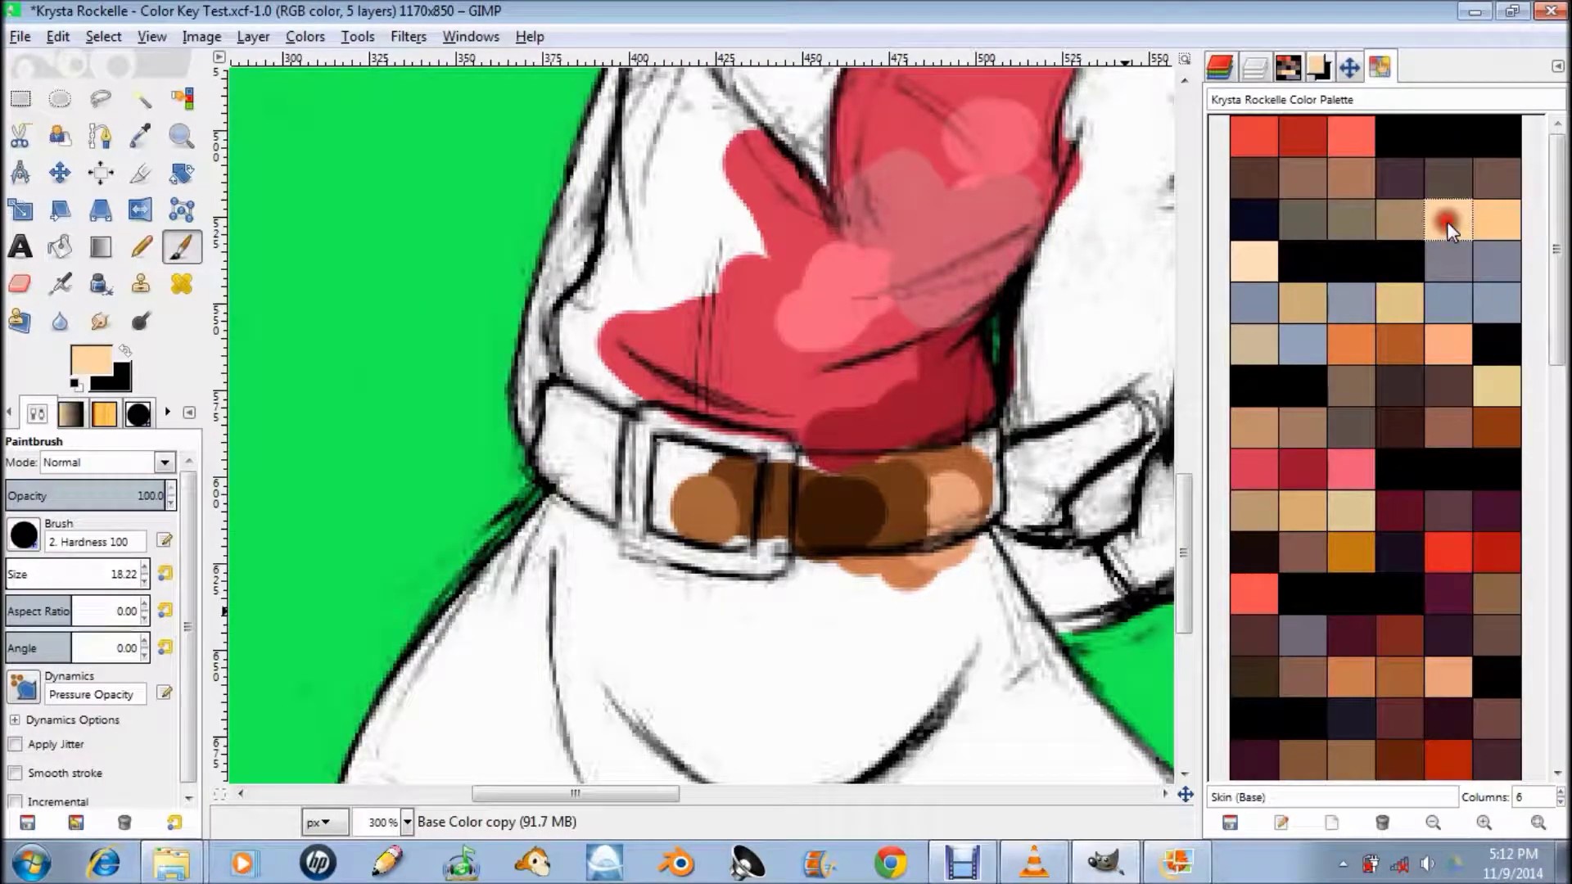
pyautogui.click(1488, 223)
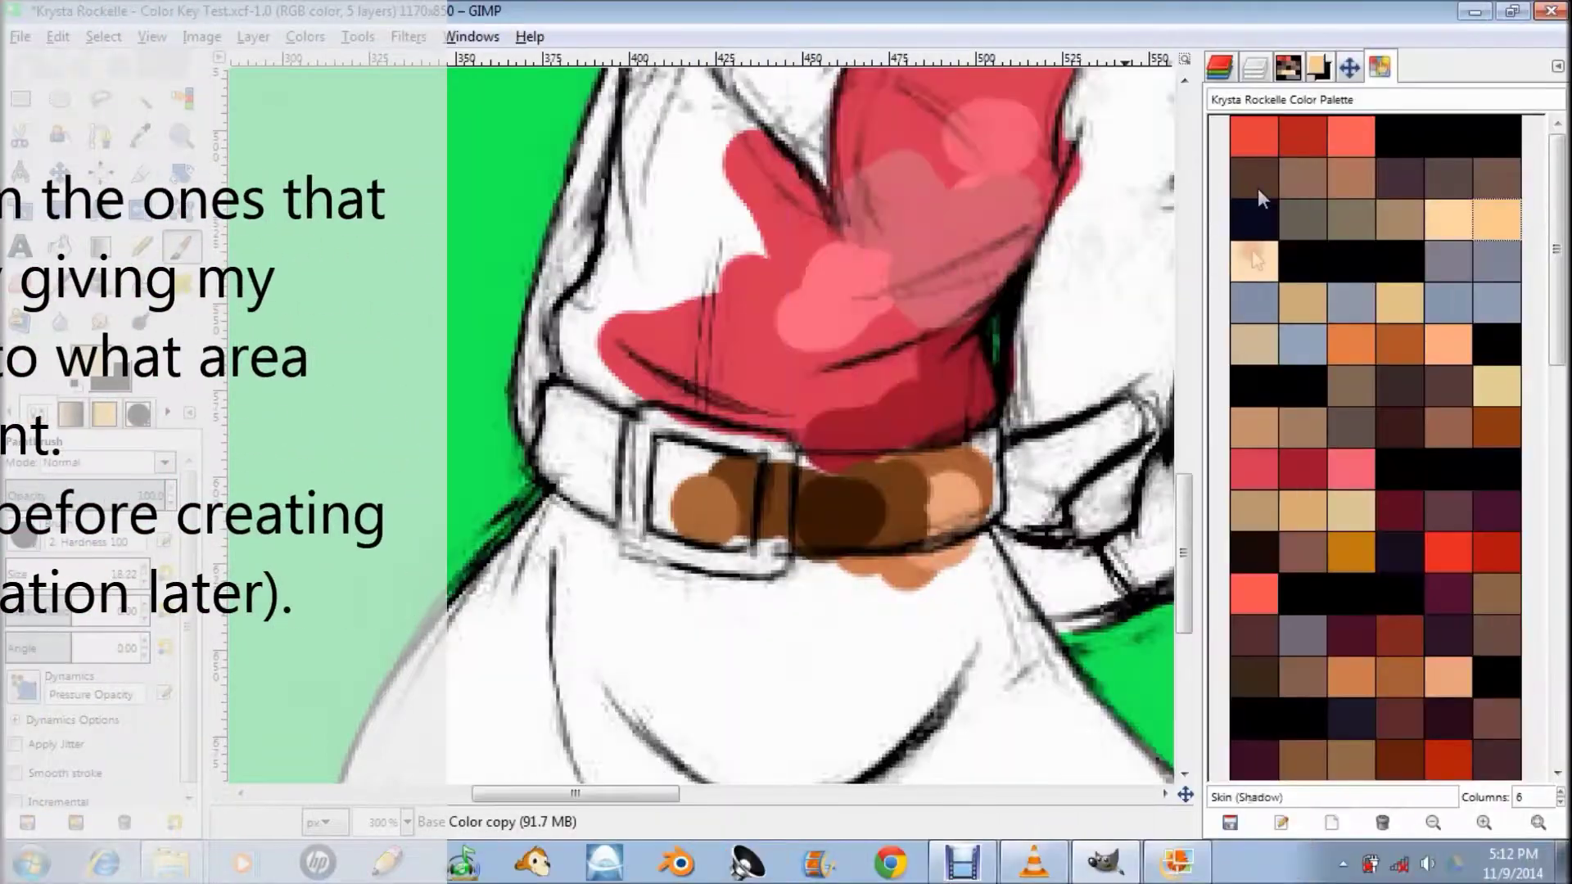
pyautogui.click(1253, 172)
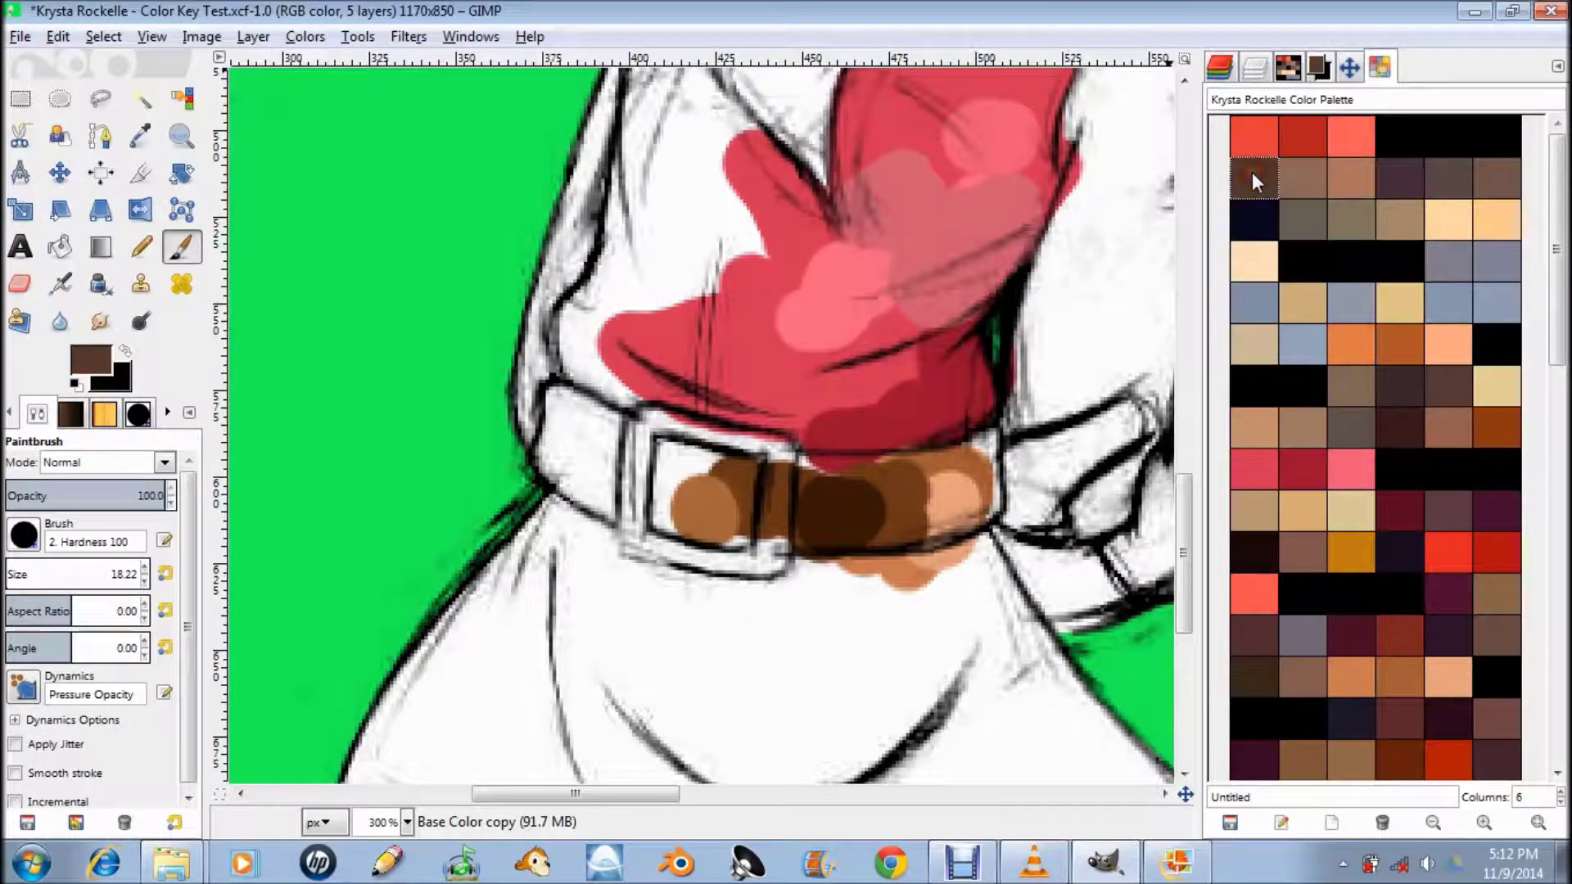
pyautogui.doubleClick(1246, 180)
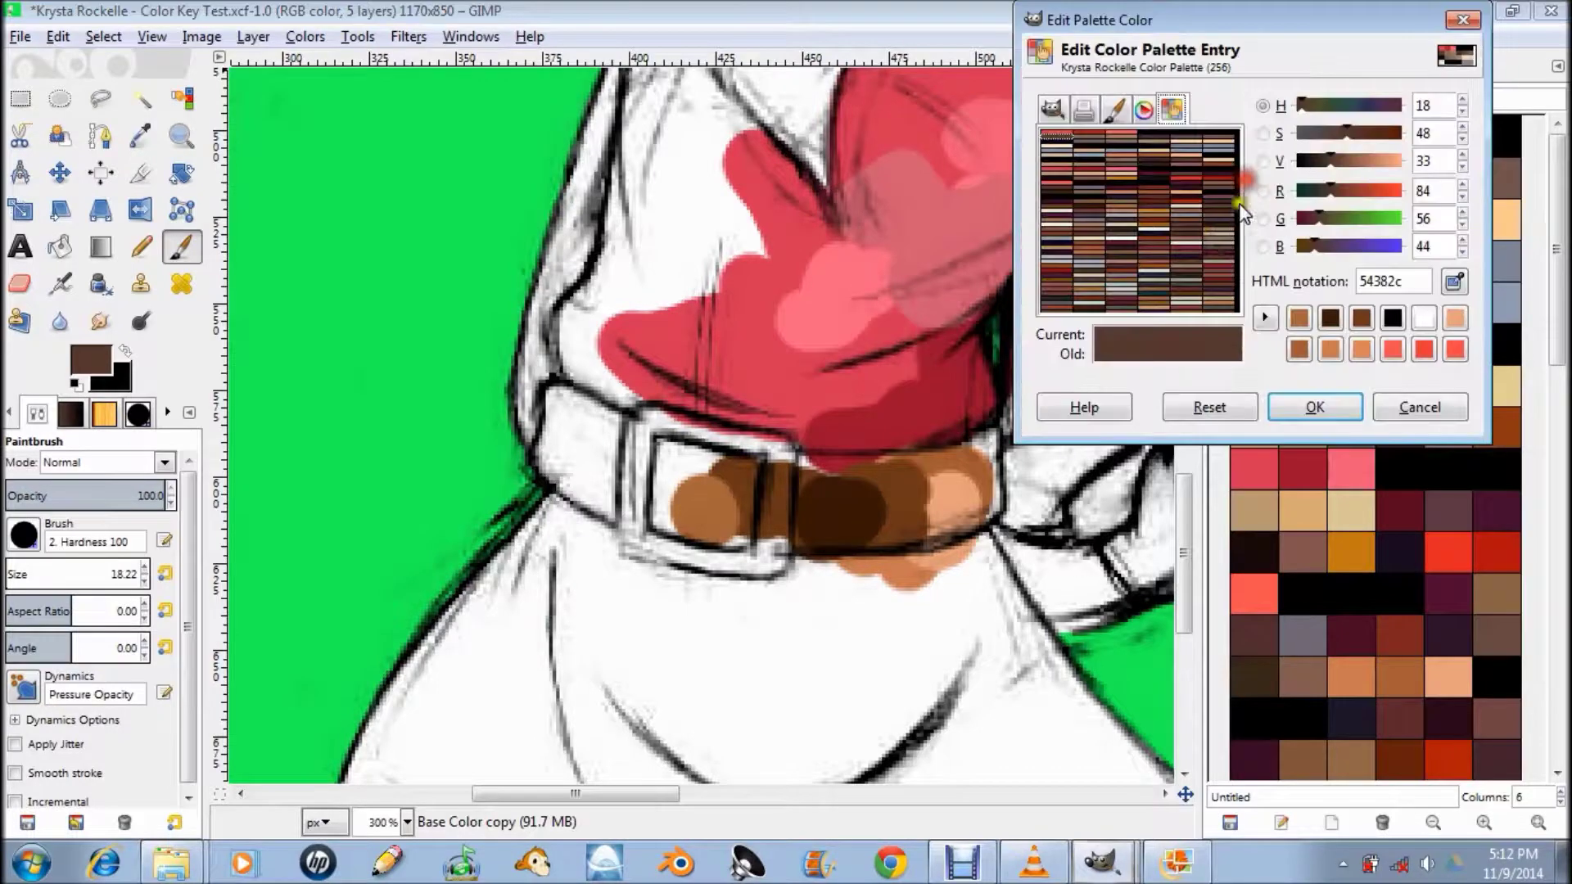
pyautogui.moveTo(1330, 160); pyautogui.dragTo(1241, 172)
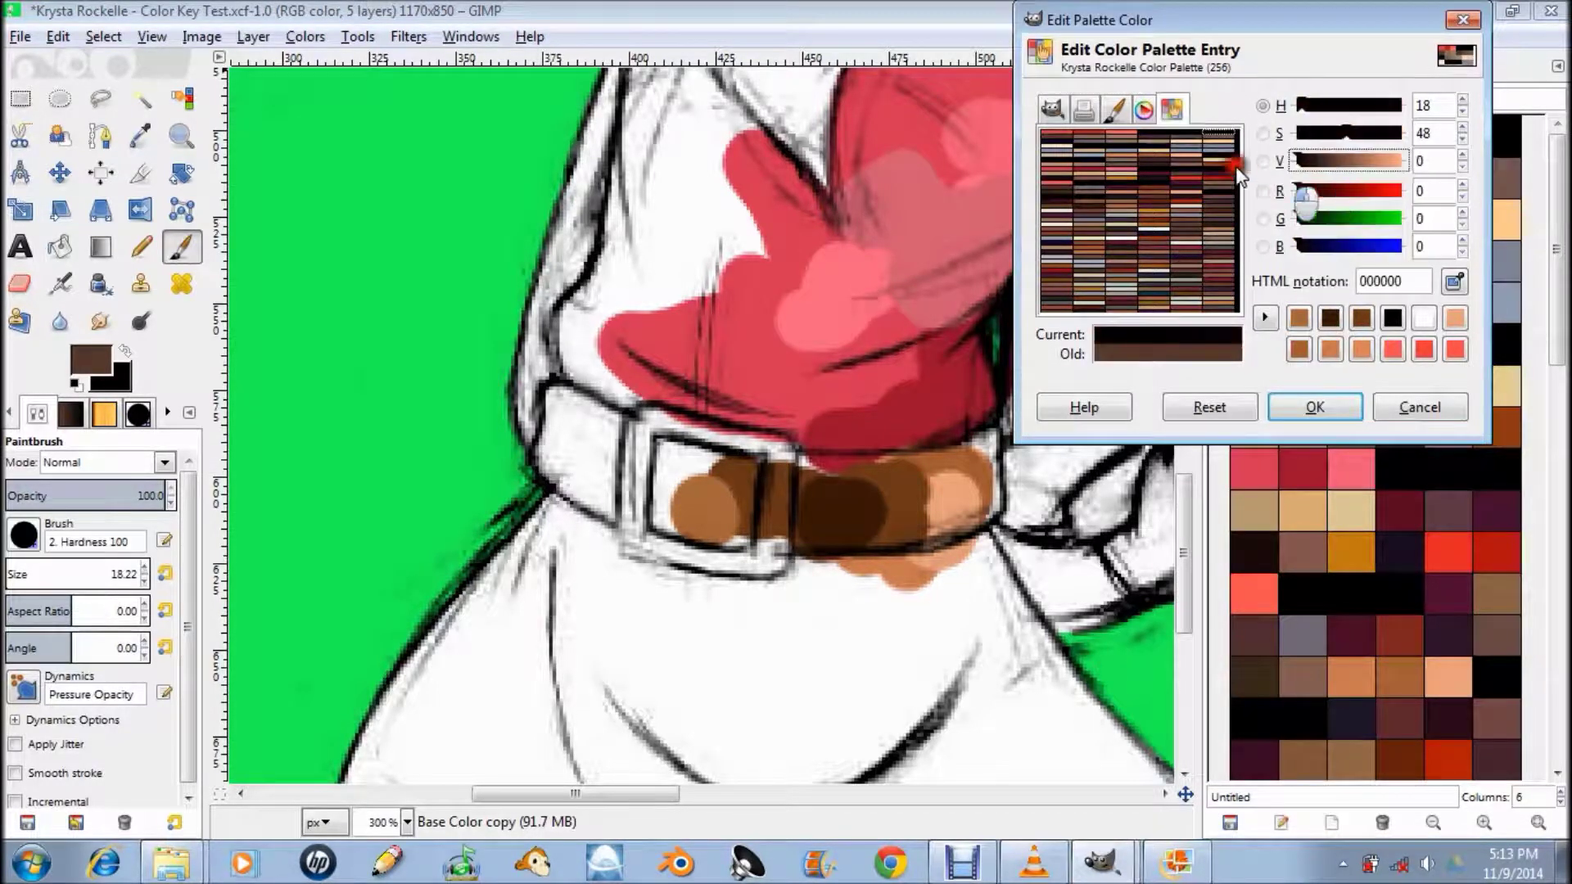
pyautogui.click(1315, 395)
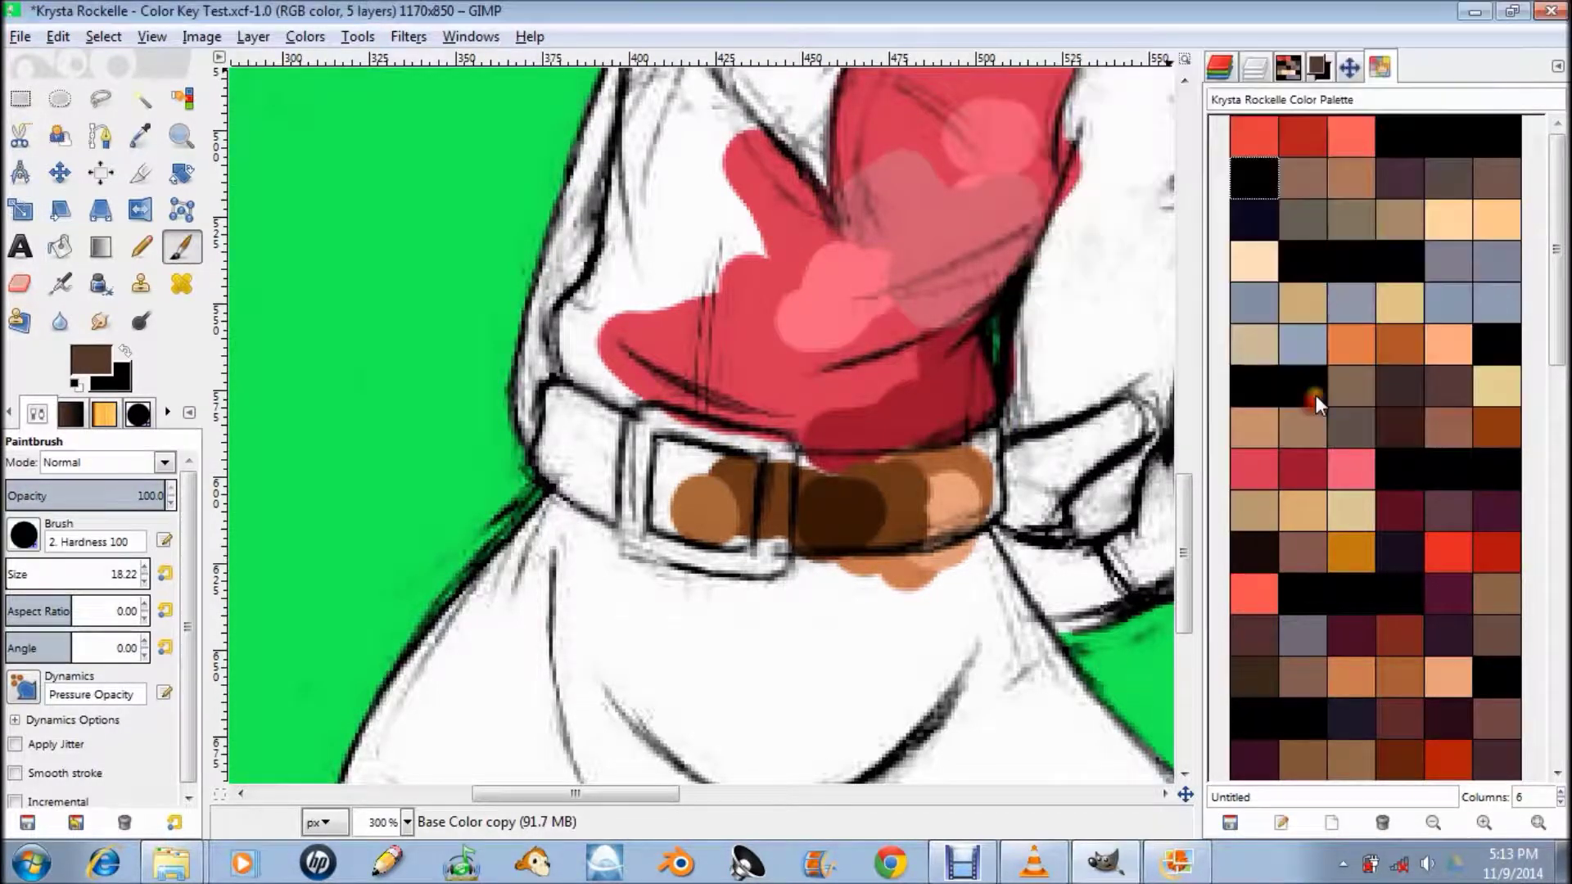
# - Set brown entry 8c6858 and two more swatches to black 000000
pyautogui.click(1294, 176)
pyautogui.doubleClick(1294, 175)
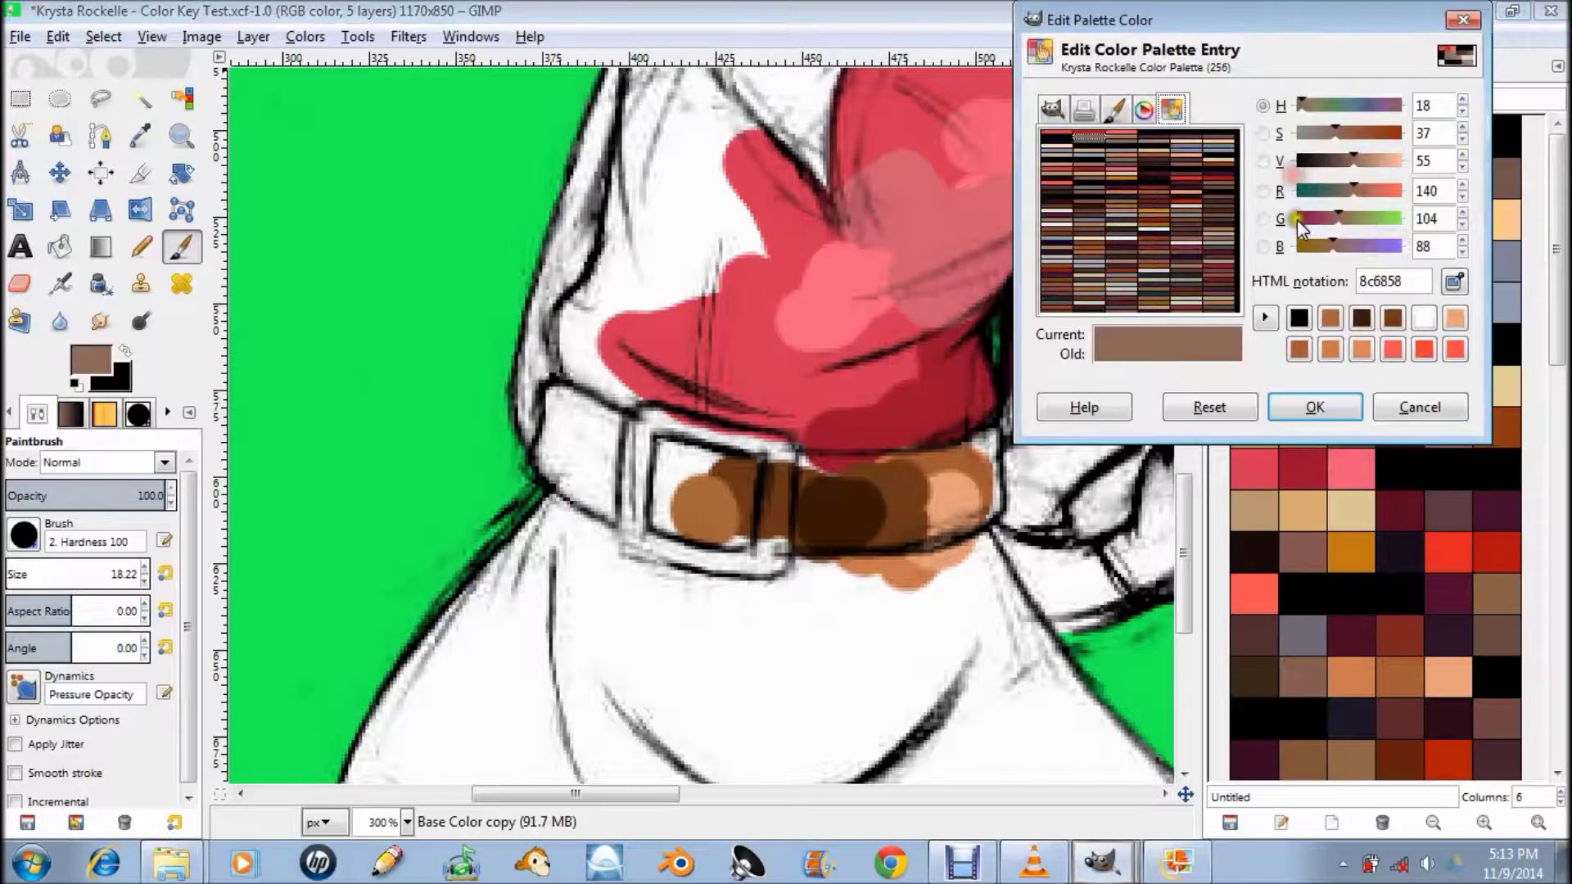
pyautogui.click(1299, 317)
pyautogui.click(1310, 407)
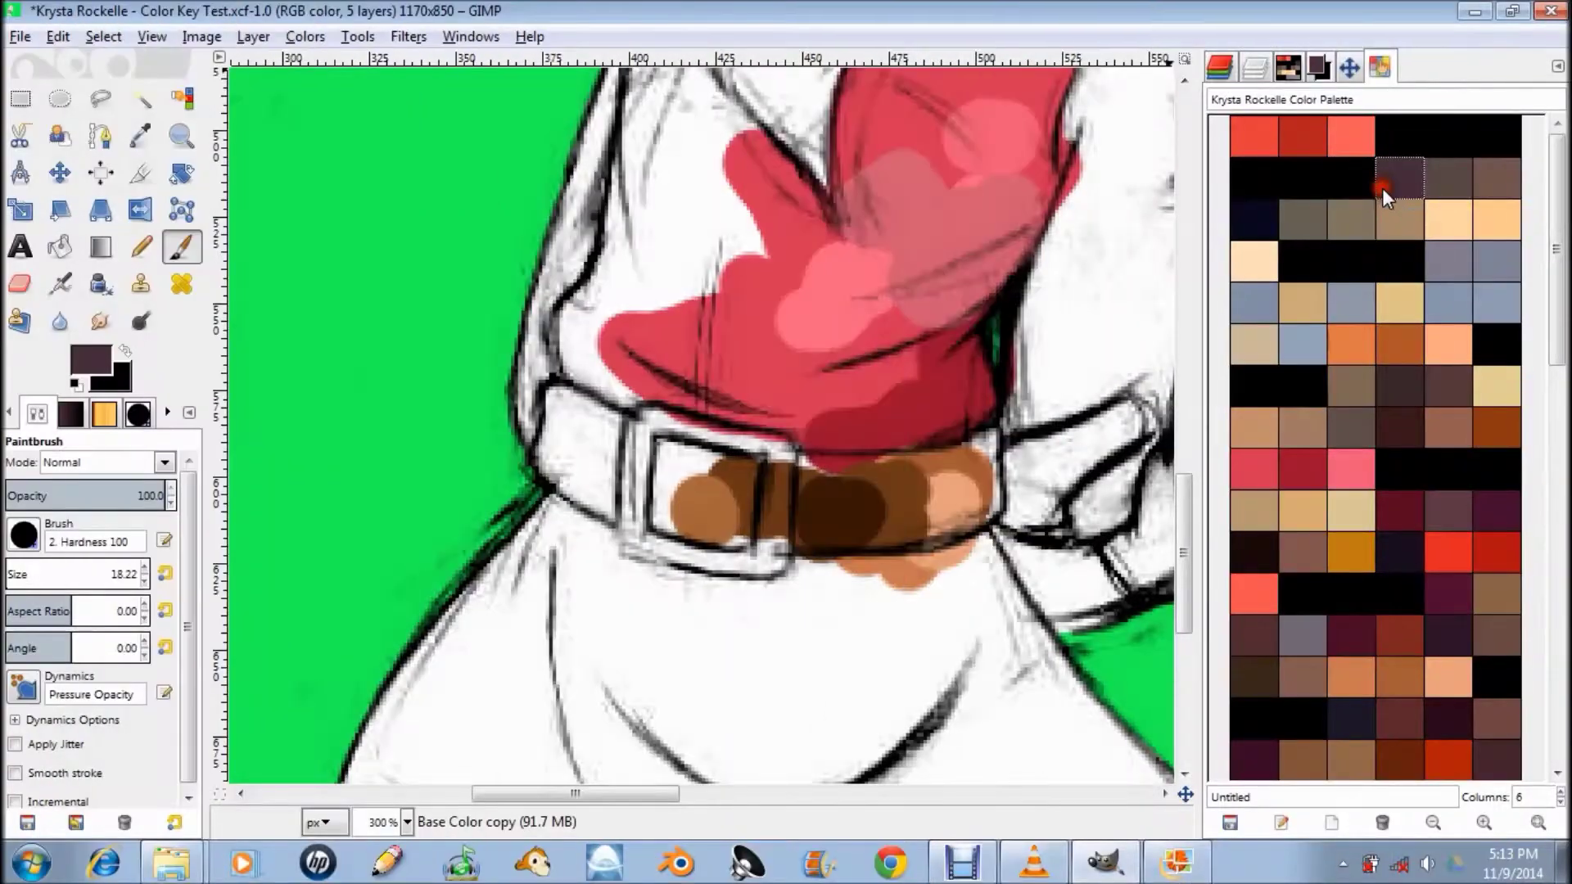
pyautogui.doubleClick(1410, 185)
pyautogui.click(1300, 321)
pyautogui.click(1315, 407)
pyautogui.doubleClick(1438, 179)
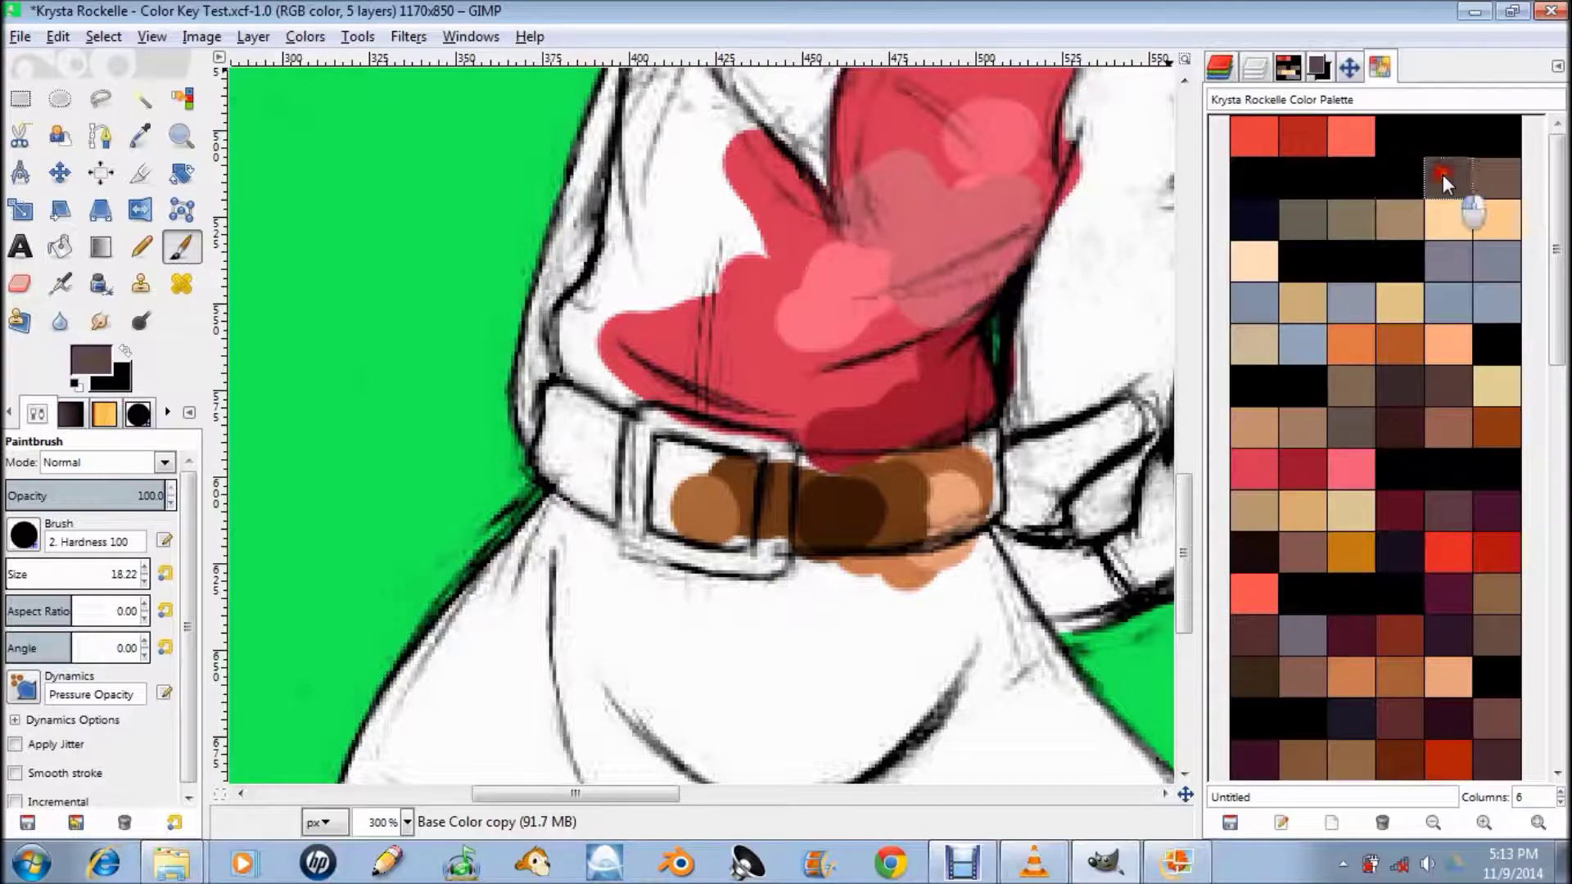
pyautogui.click(1300, 319)
pyautogui.click(1314, 407)
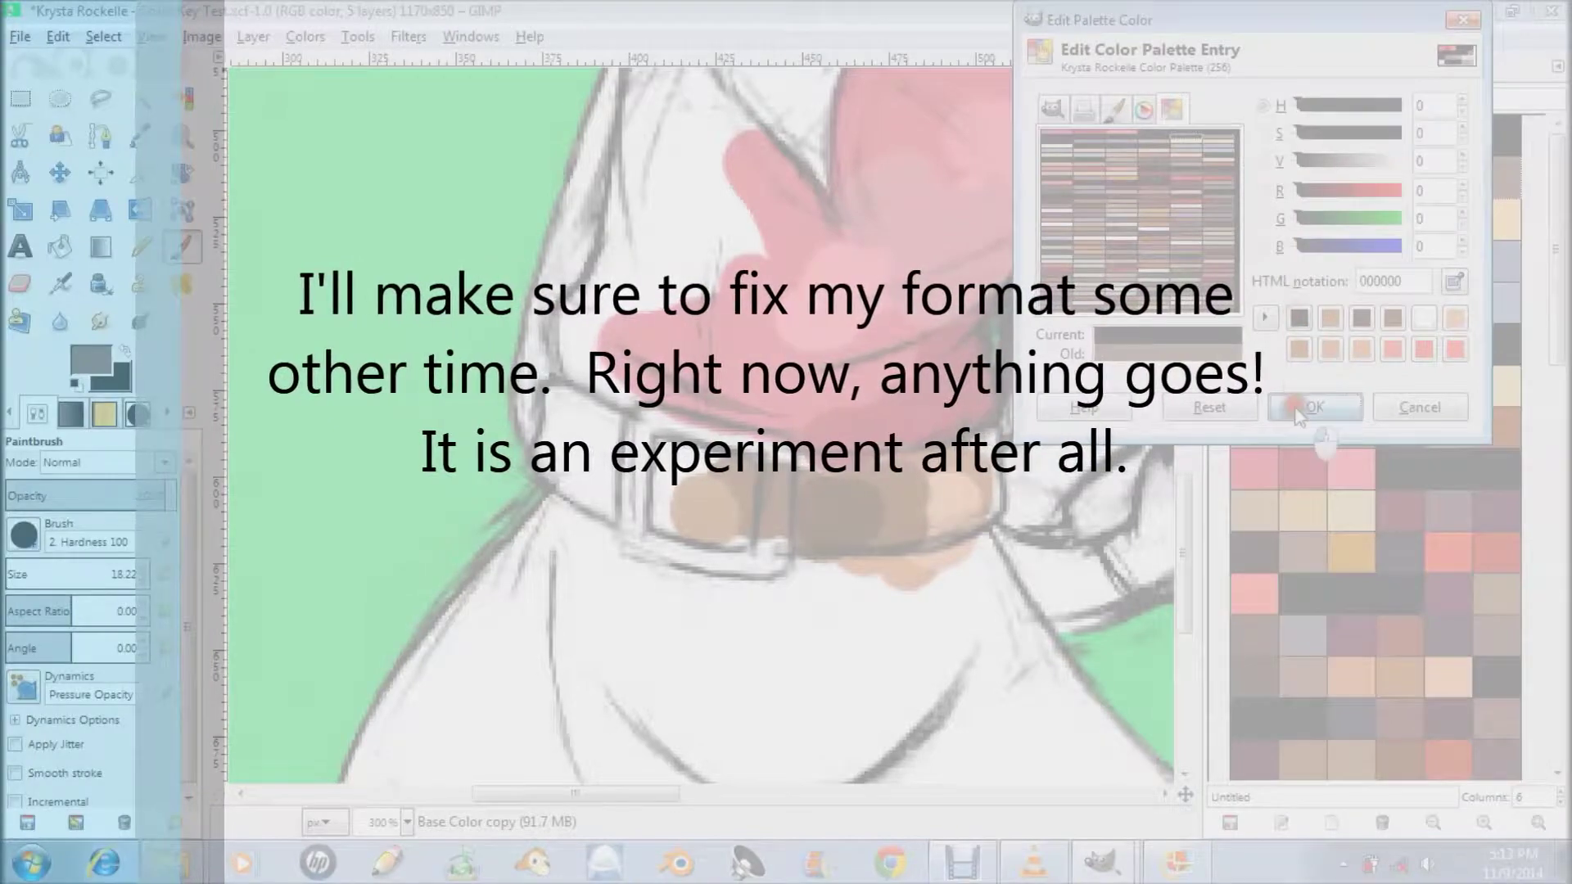
# - Turn two more swatches in the grid black, confirming each edit
pyautogui.click(1310, 407)
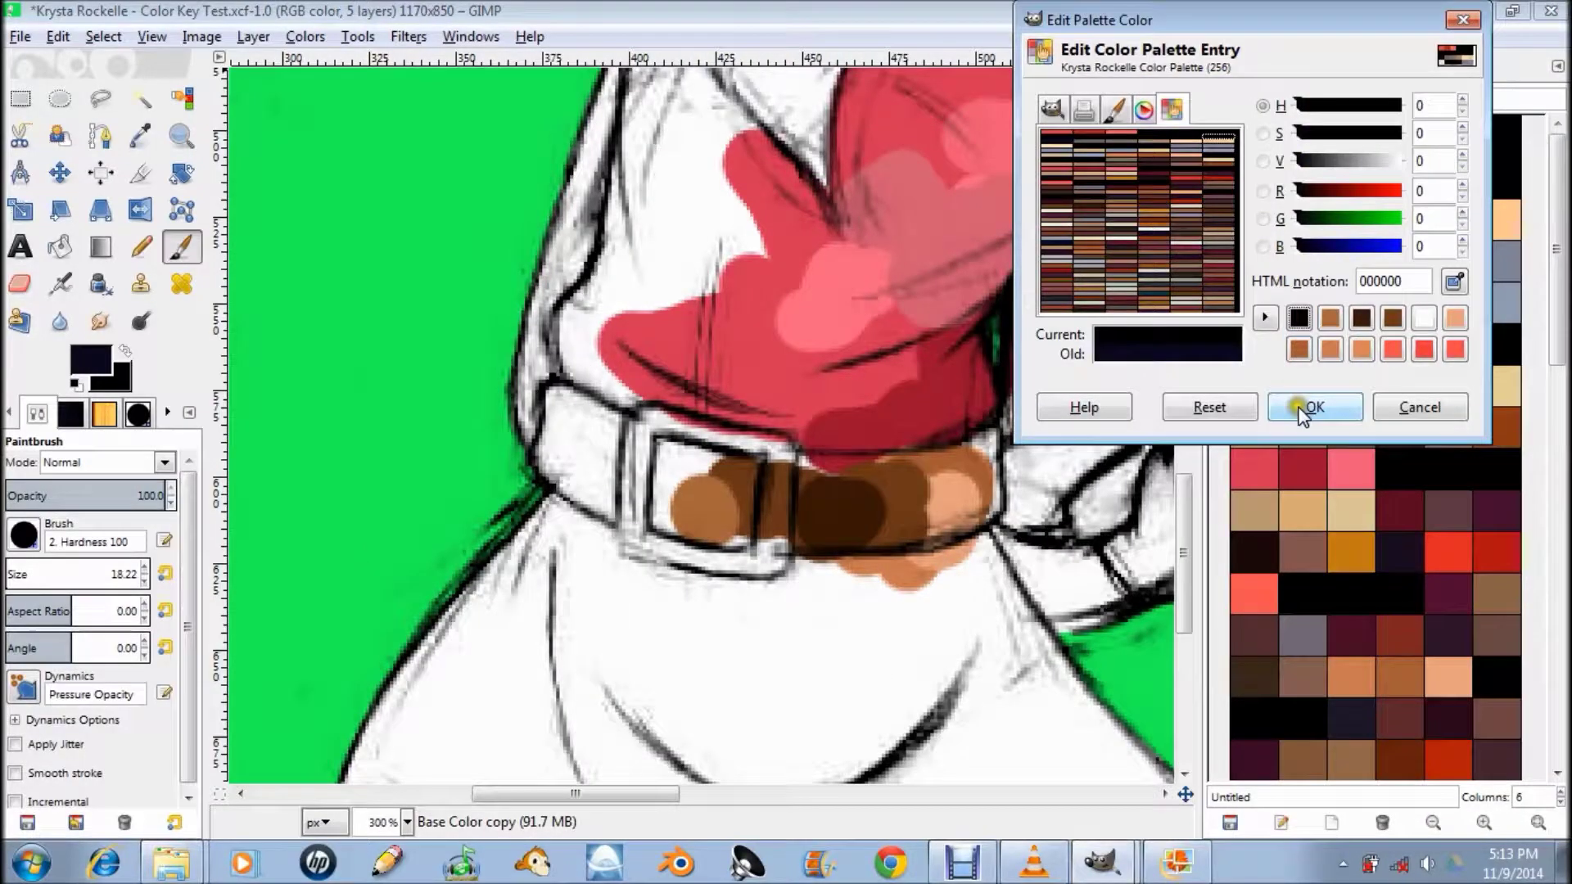
pyautogui.click(1302, 407)
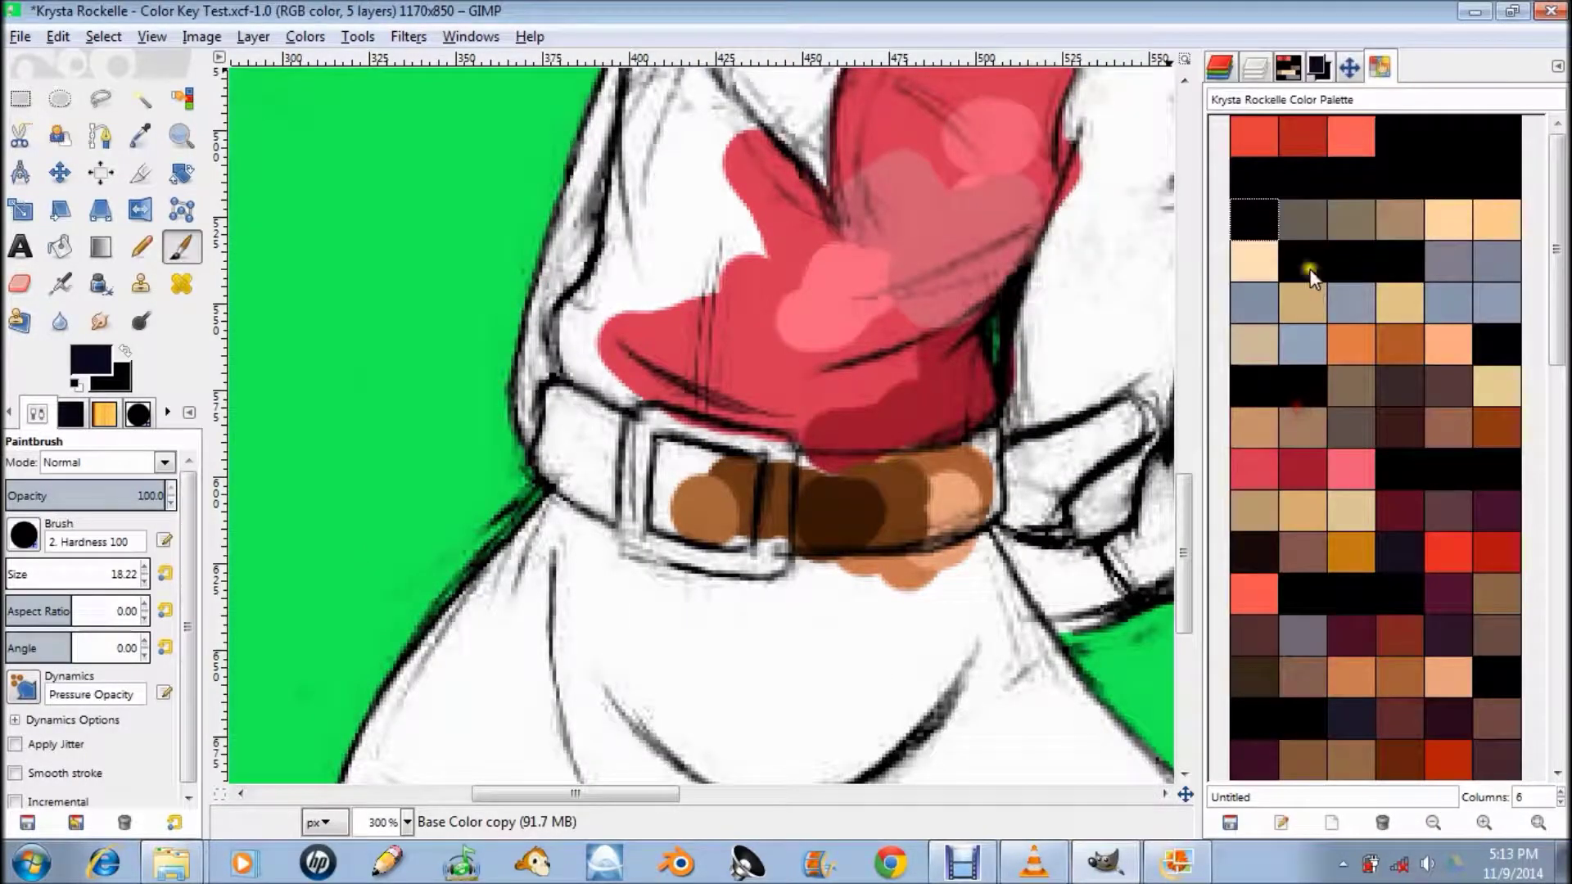
pyautogui.doubleClick(1304, 217)
pyautogui.click(1302, 314)
pyautogui.click(1312, 399)
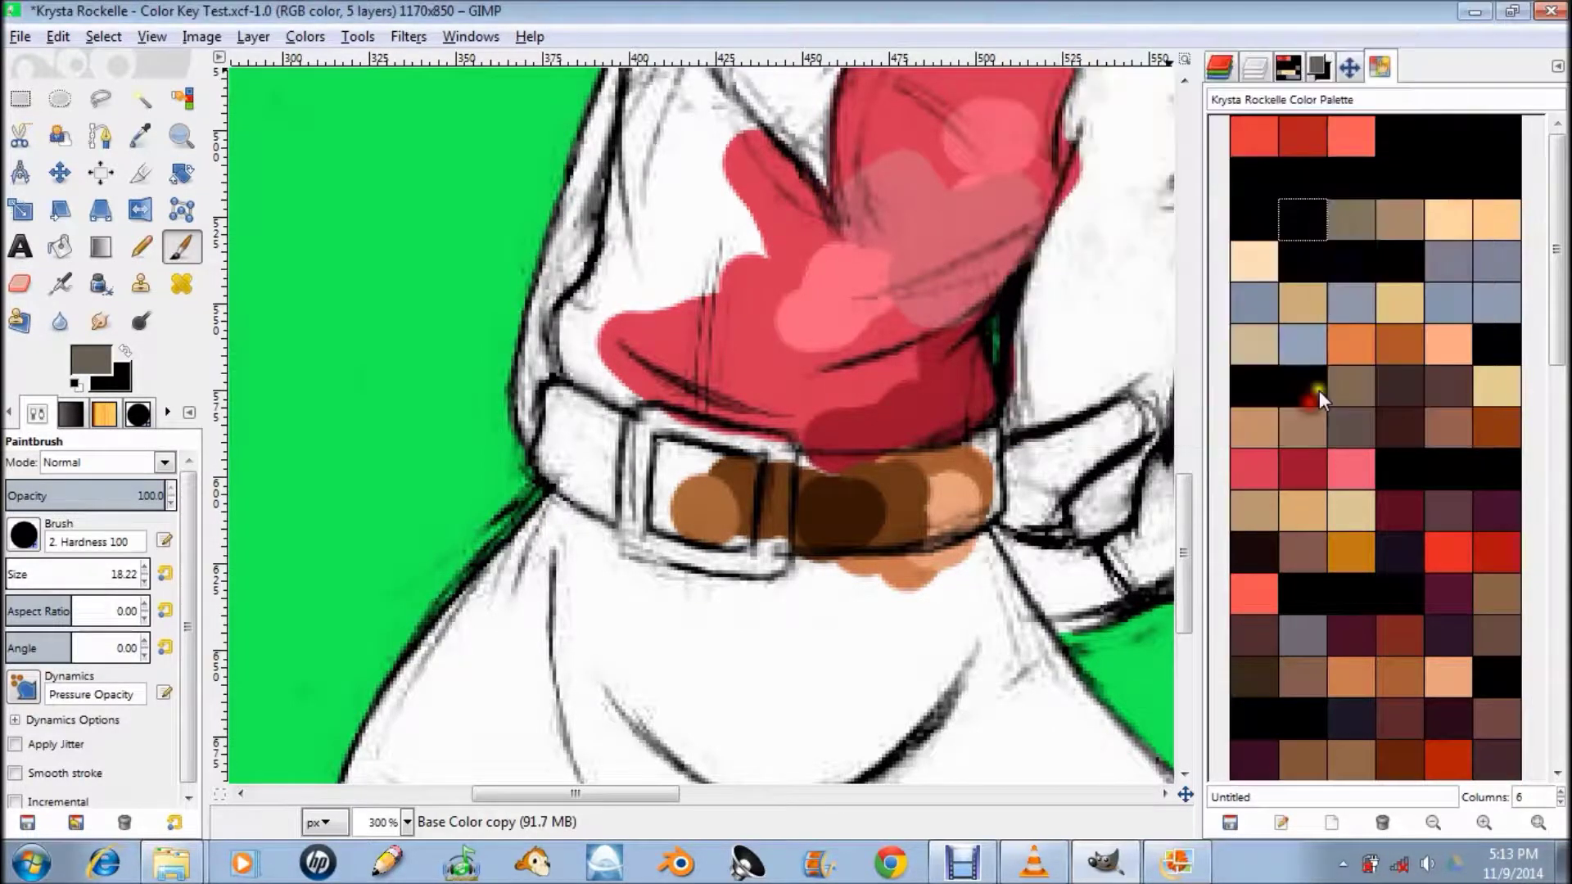
pyautogui.doubleClick(1338, 226)
pyautogui.click(1300, 317)
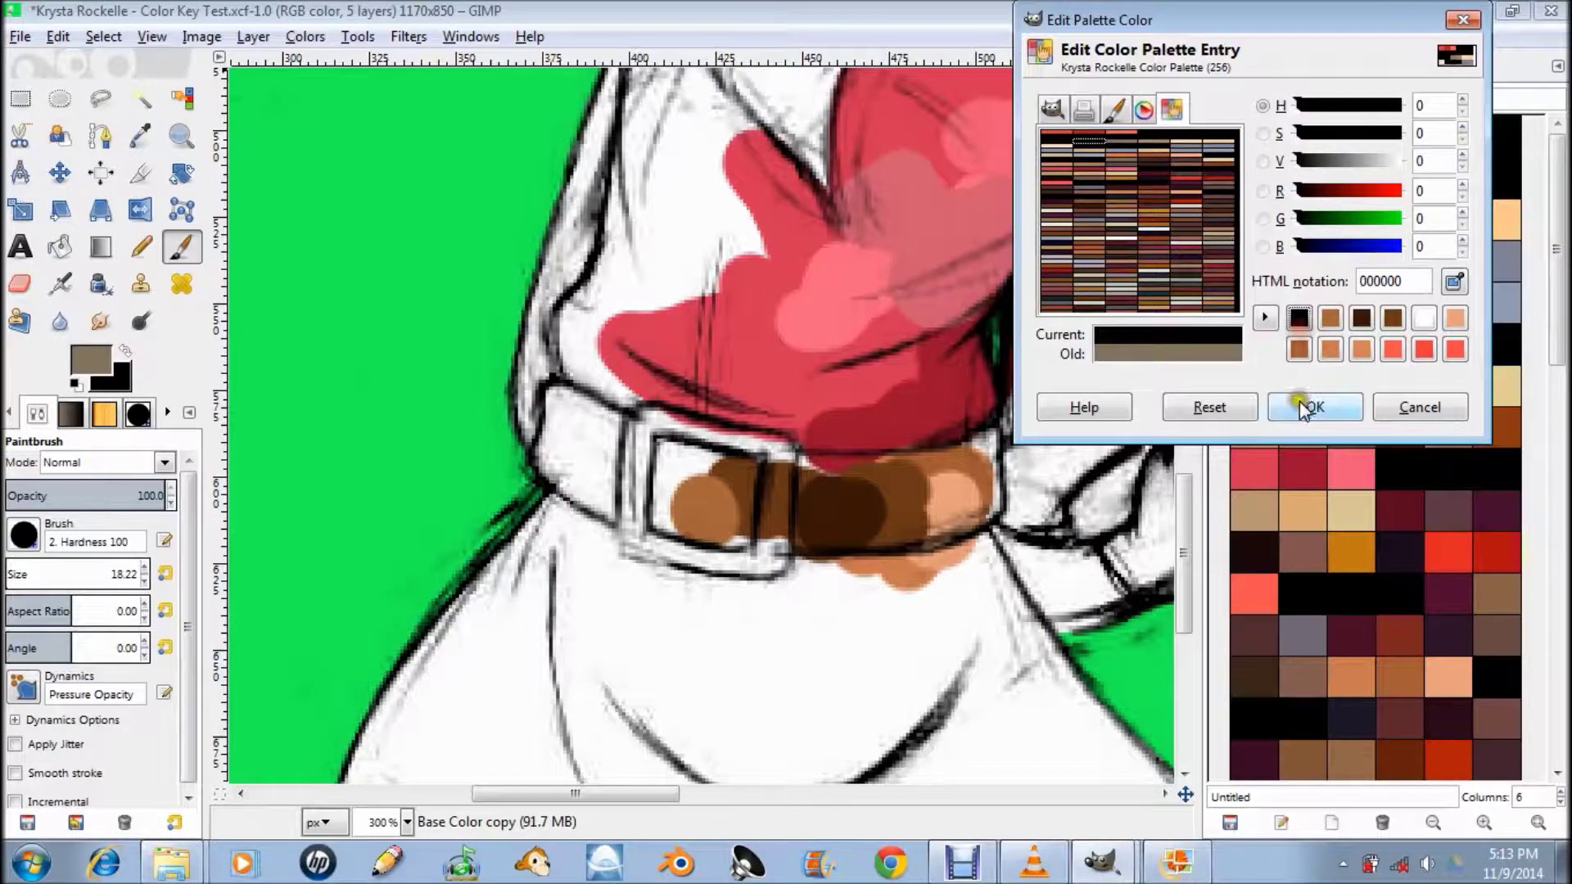
pyautogui.click(1308, 407)
pyautogui.click(1351, 437)
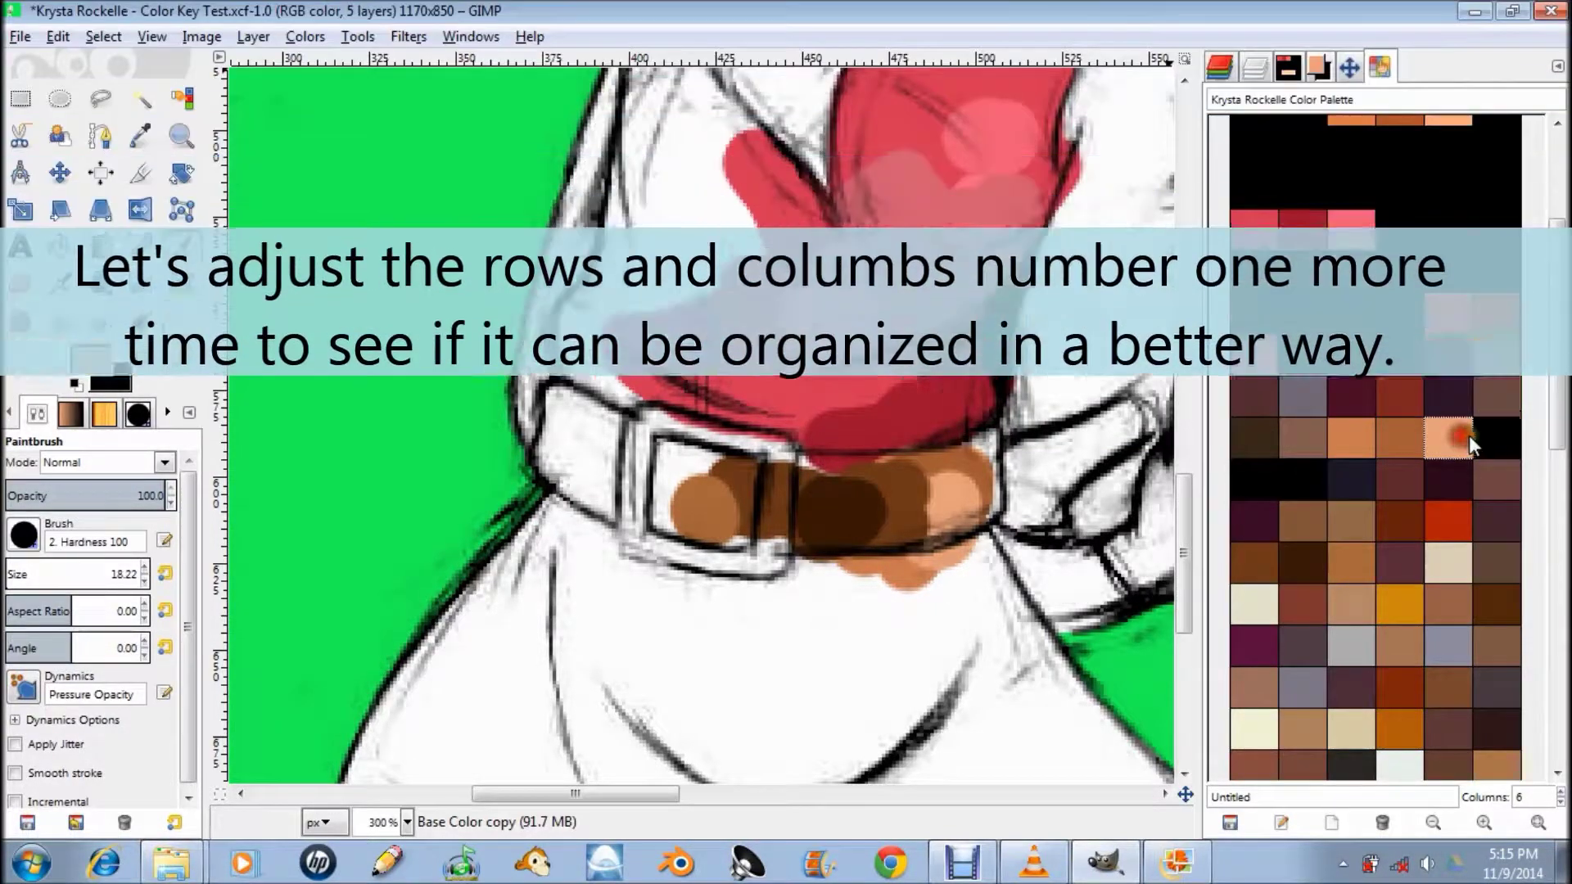
# - Lay the palette out in 8 columns
pyautogui.click(1475, 435)
pyautogui.scroll(5, 1447, 403)
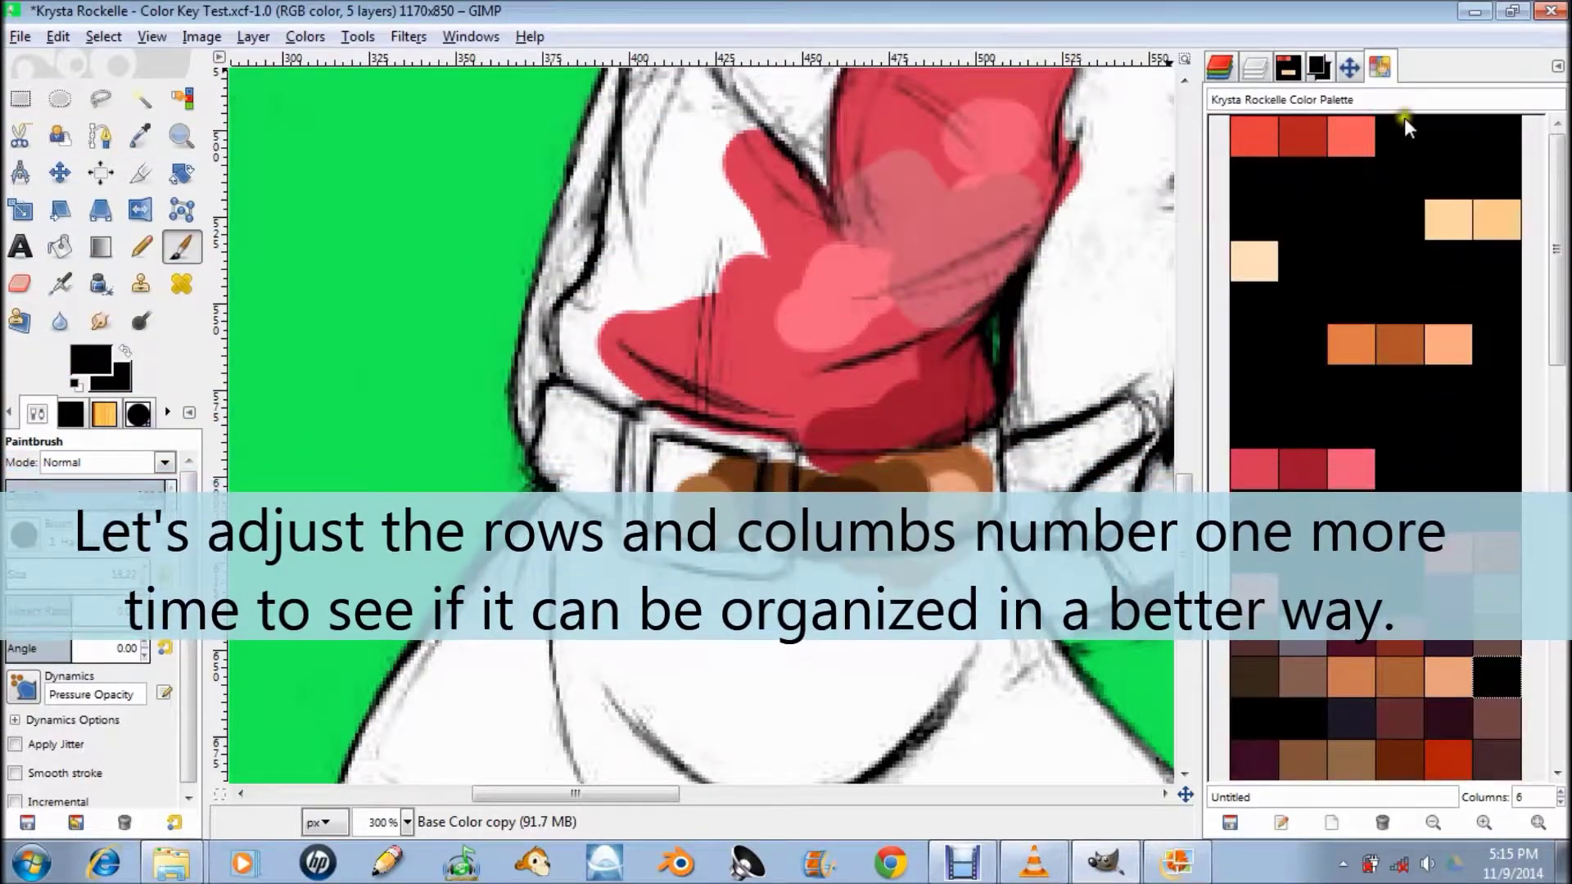
pyautogui.click(1560, 792)
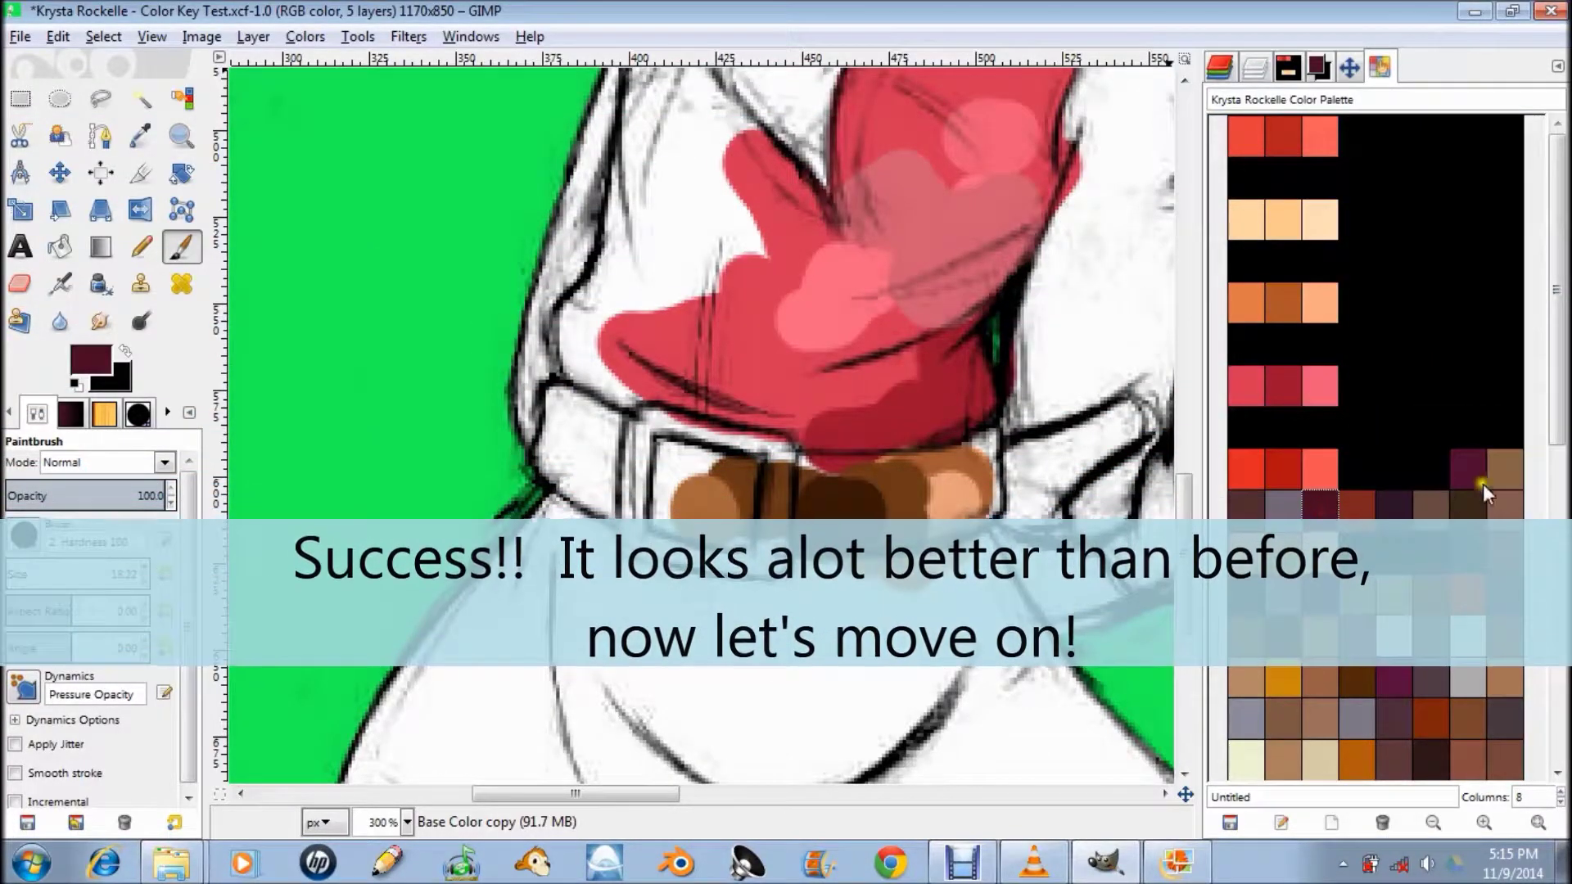
pyautogui.click(1320, 509)
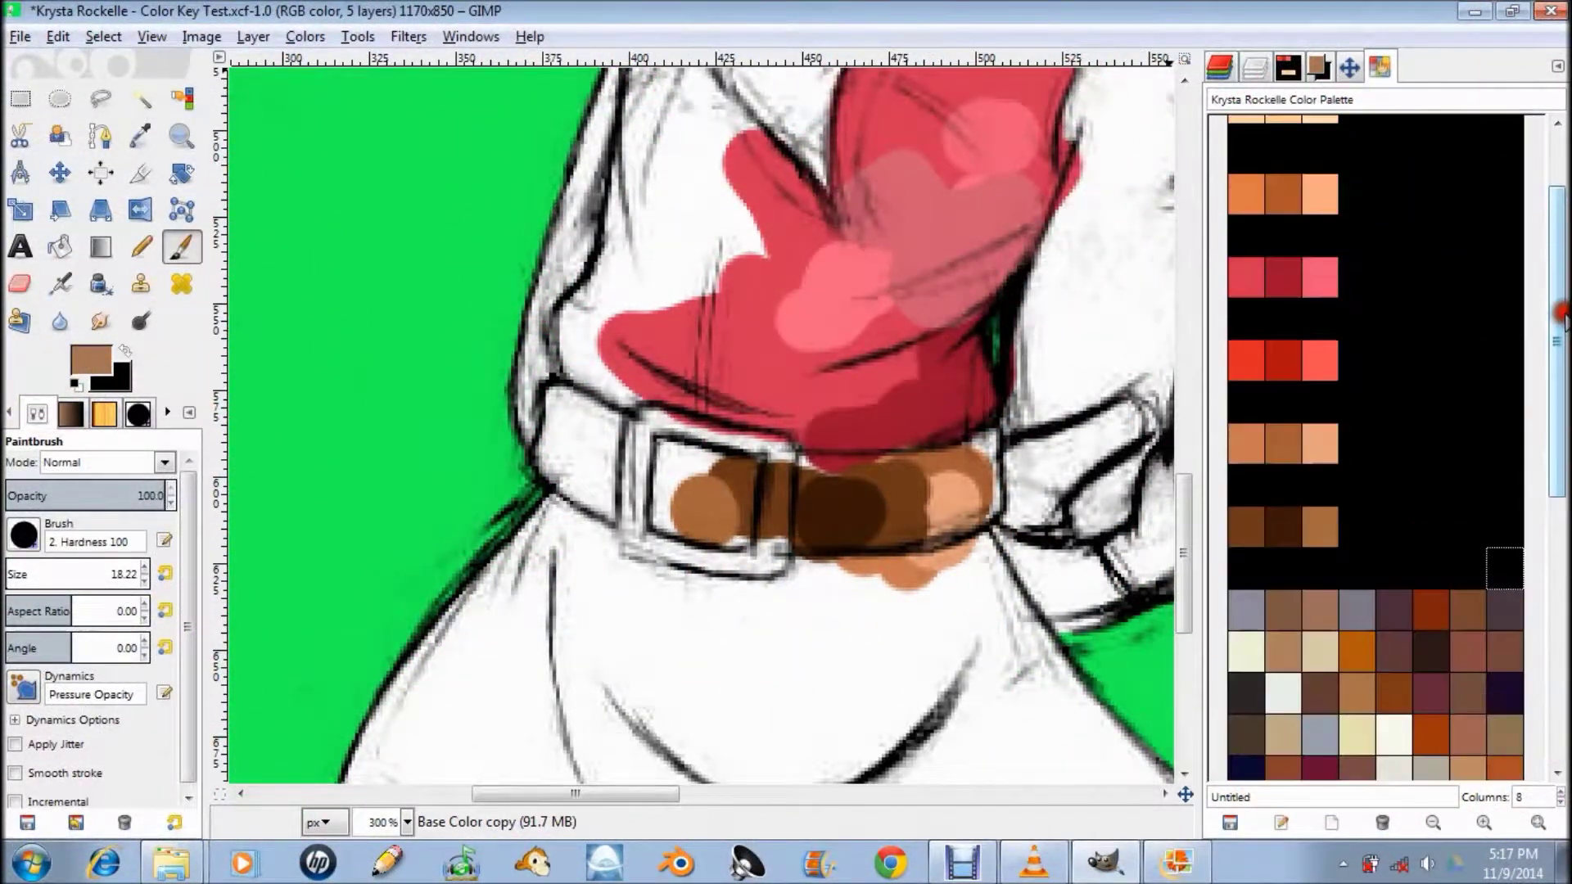
pyautogui.moveTo(1562, 314); pyautogui.dragTo(1564, 192)
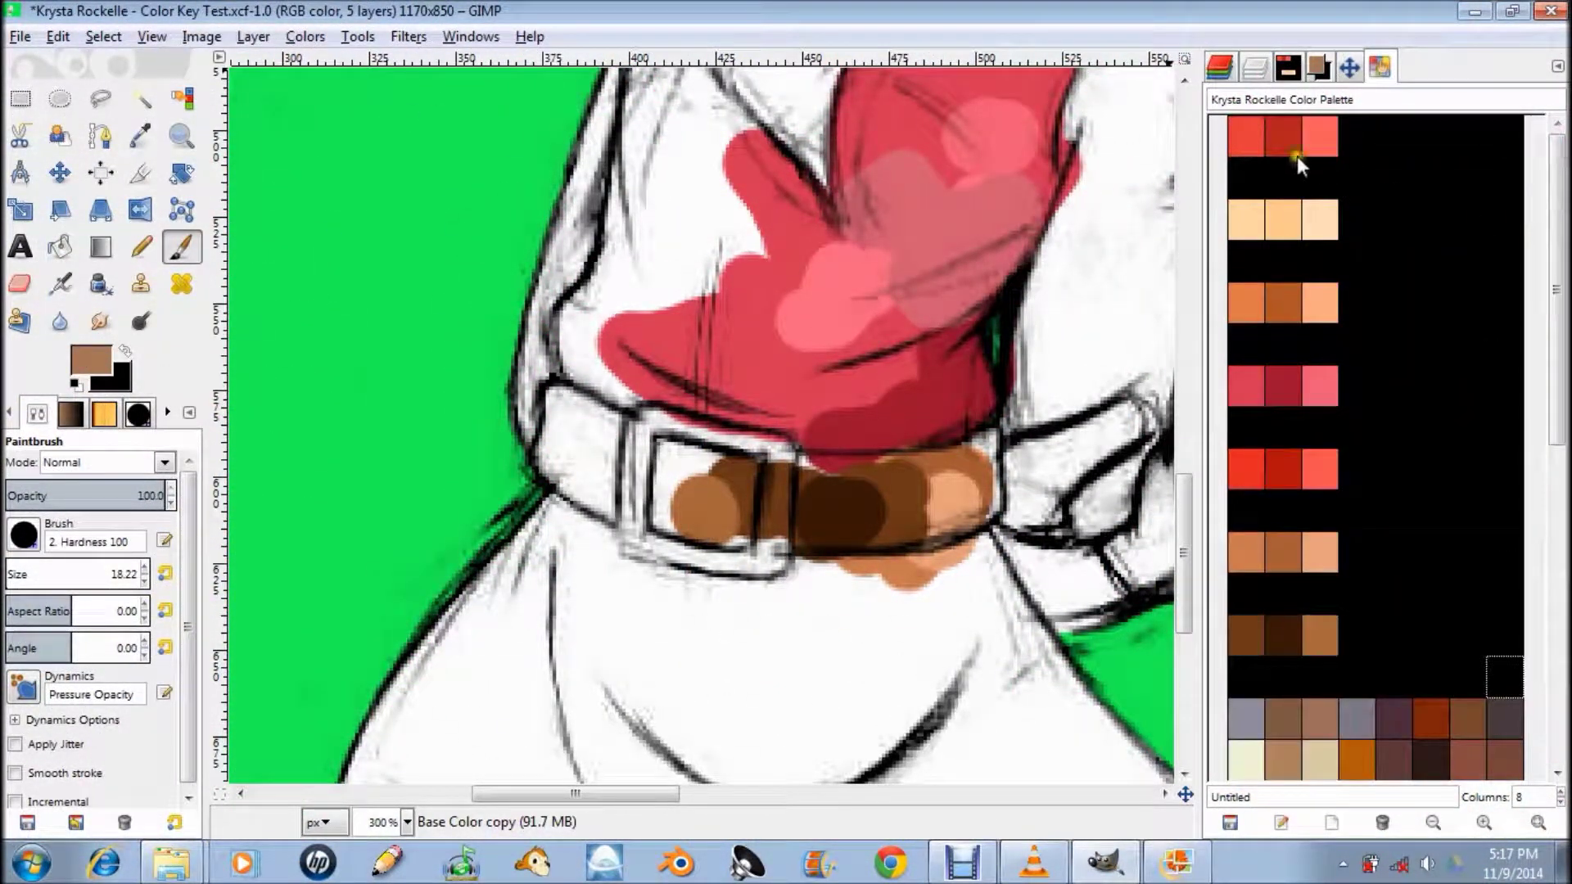
# - Make the Hair (Base) red the foreground colour and scroll around the canvas
pyautogui.click(1246, 125)
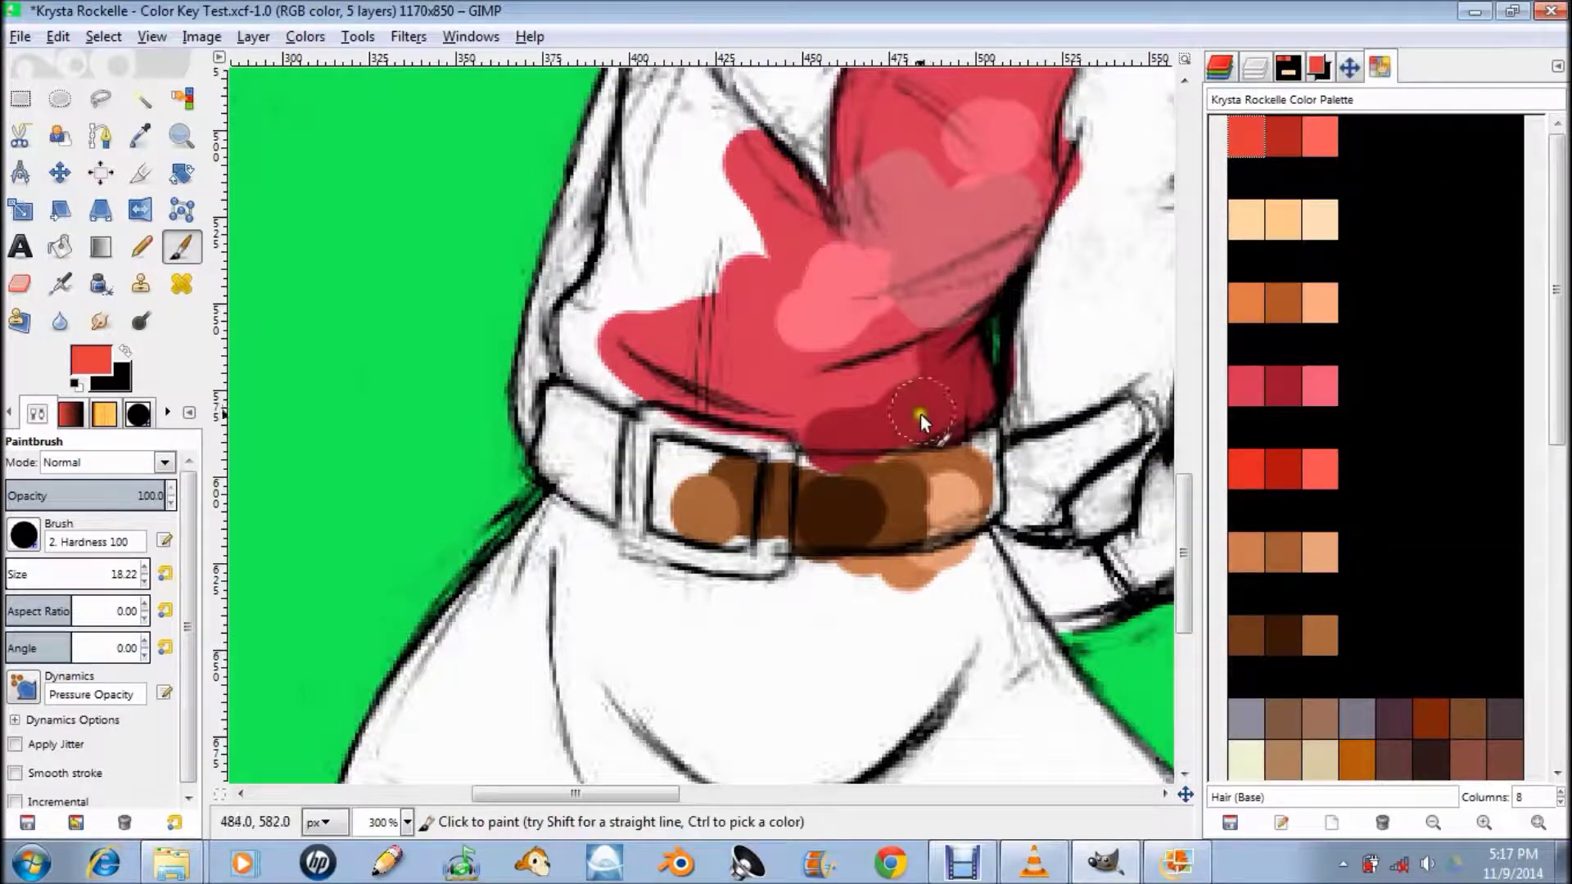
pyautogui.keyDown('ctrl'); pyautogui.scroll(-1, 838, 370); pyautogui.keyUp('ctrl')
pyautogui.keyDown('ctrl'); pyautogui.scroll(-1, 842, 449); pyautogui.keyUp('ctrl')
pyautogui.keyDown('ctrl'); pyautogui.scroll(-1, 827, 442); pyautogui.keyUp('ctrl')
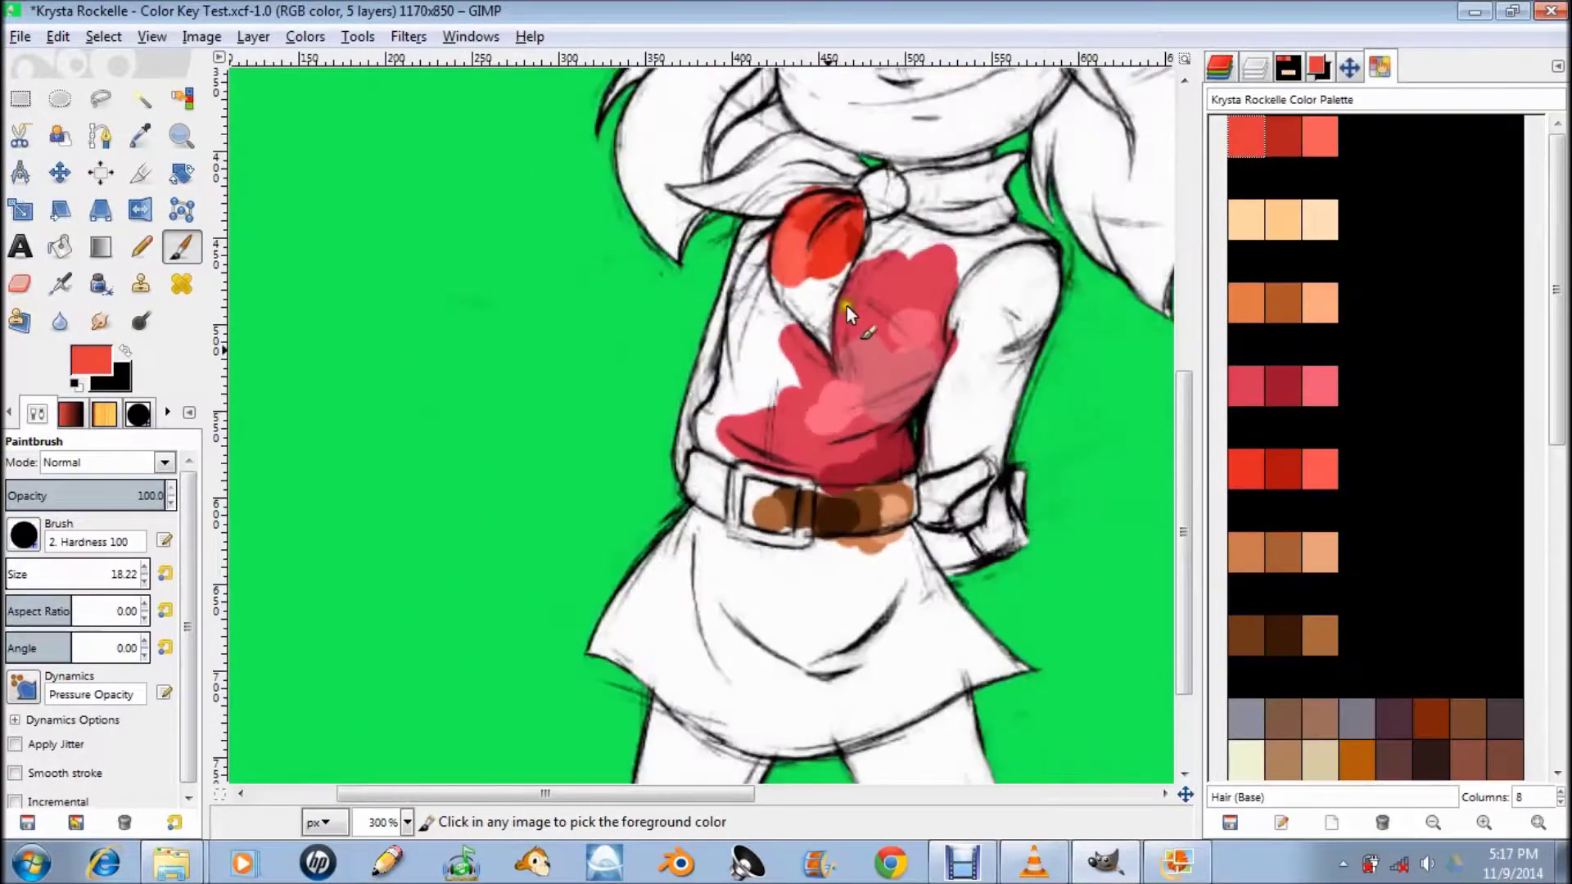
pyautogui.scroll(3, 811, 436)
pyautogui.hscroll(3, 811, 459)
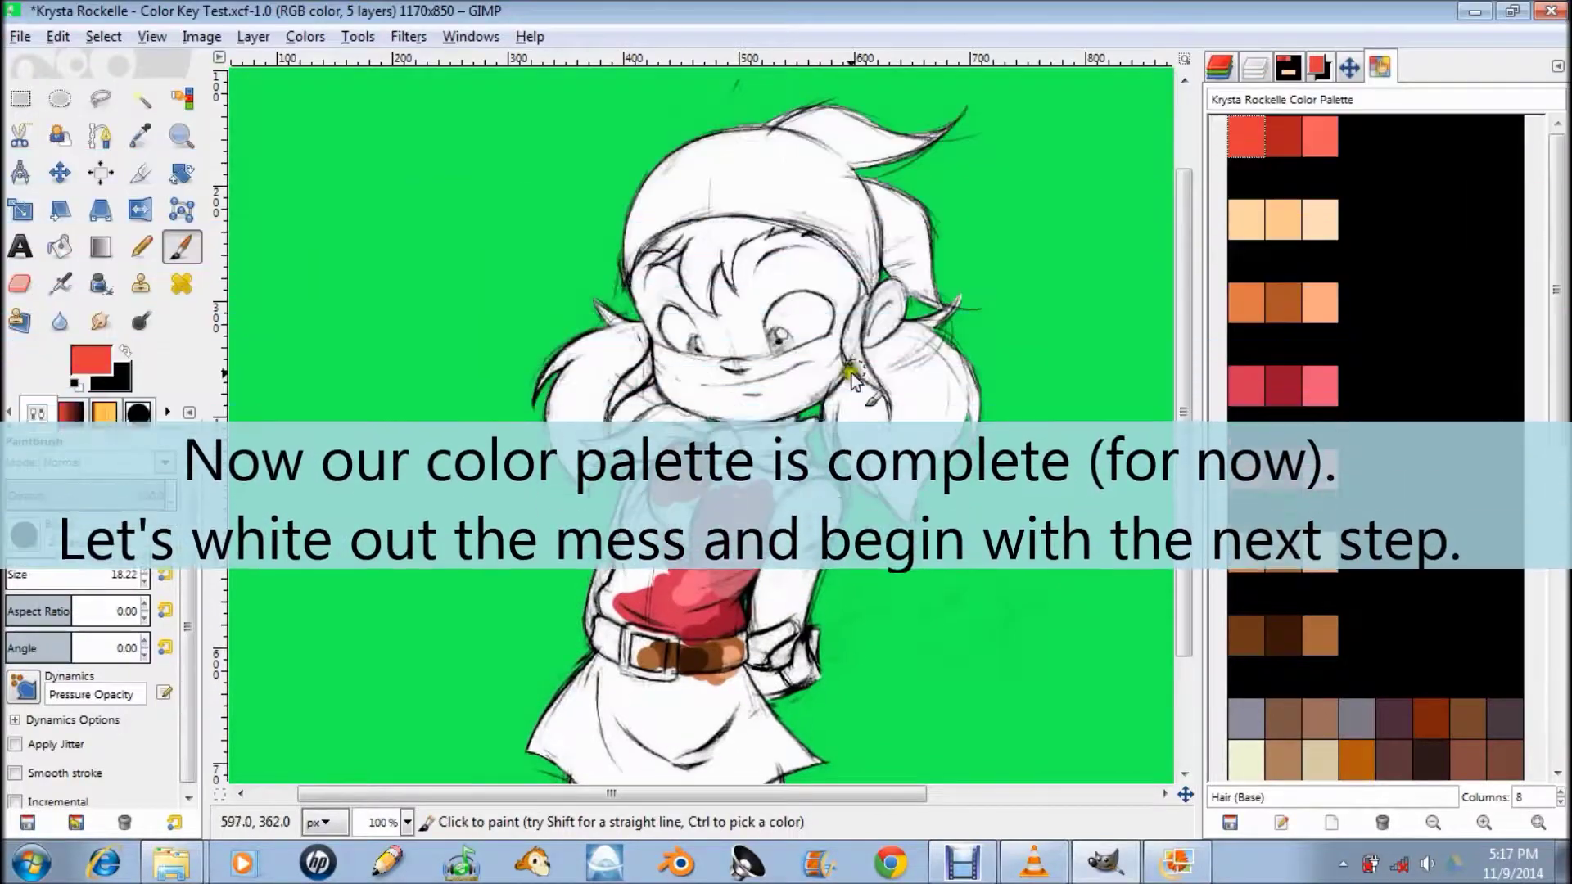
pyautogui.keyDown('ctrl'); pyautogui.scroll(2, 757, 536); pyautogui.keyUp('ctrl')
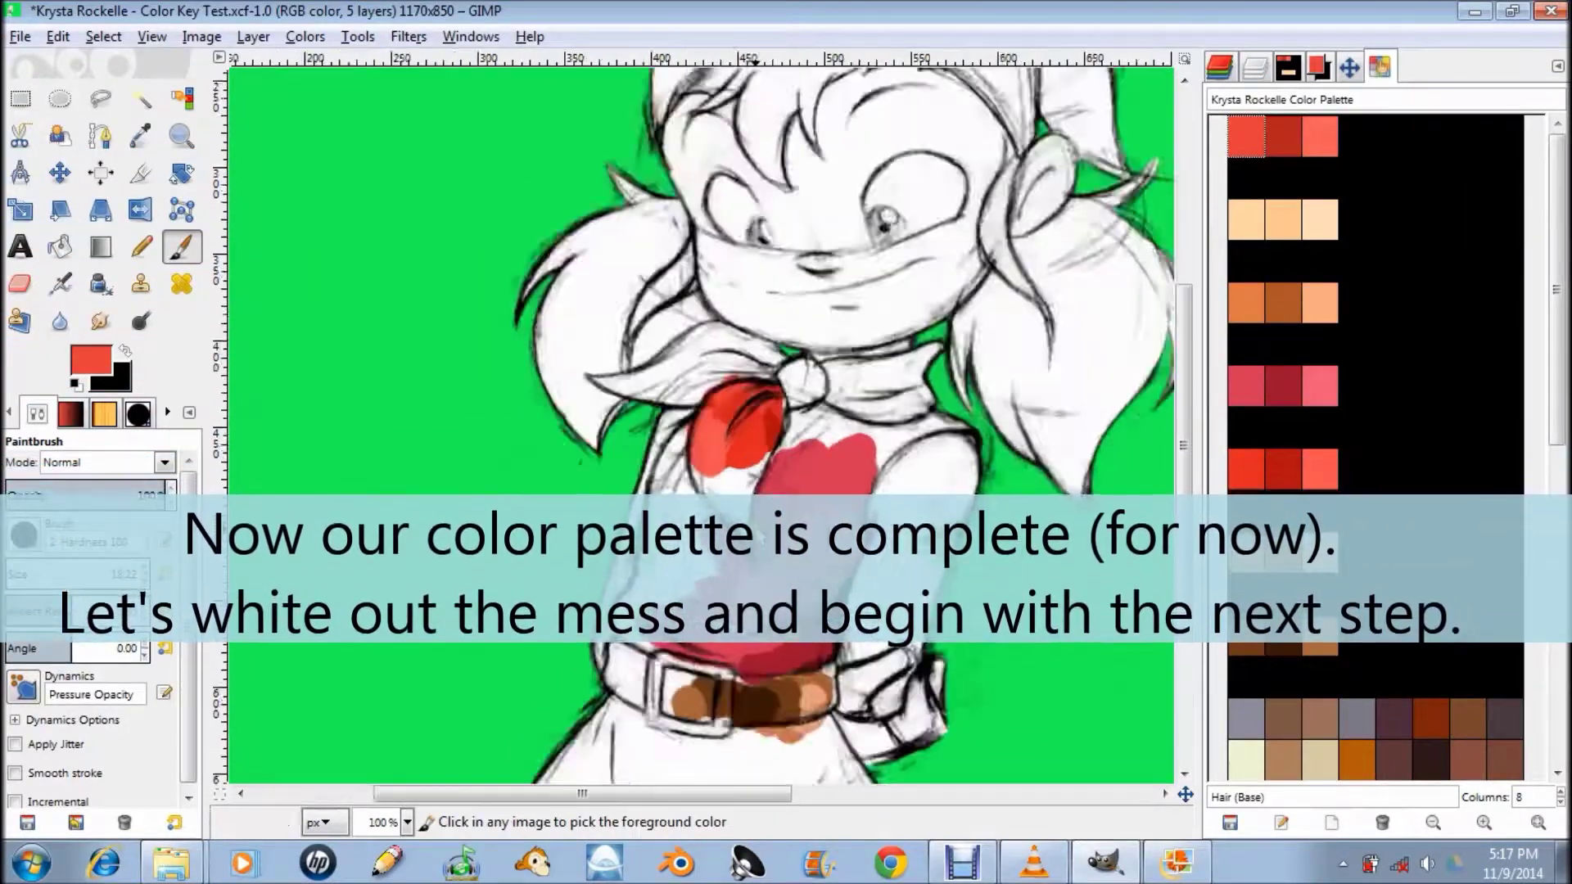
pyautogui.scroll(-1, 758, 533)
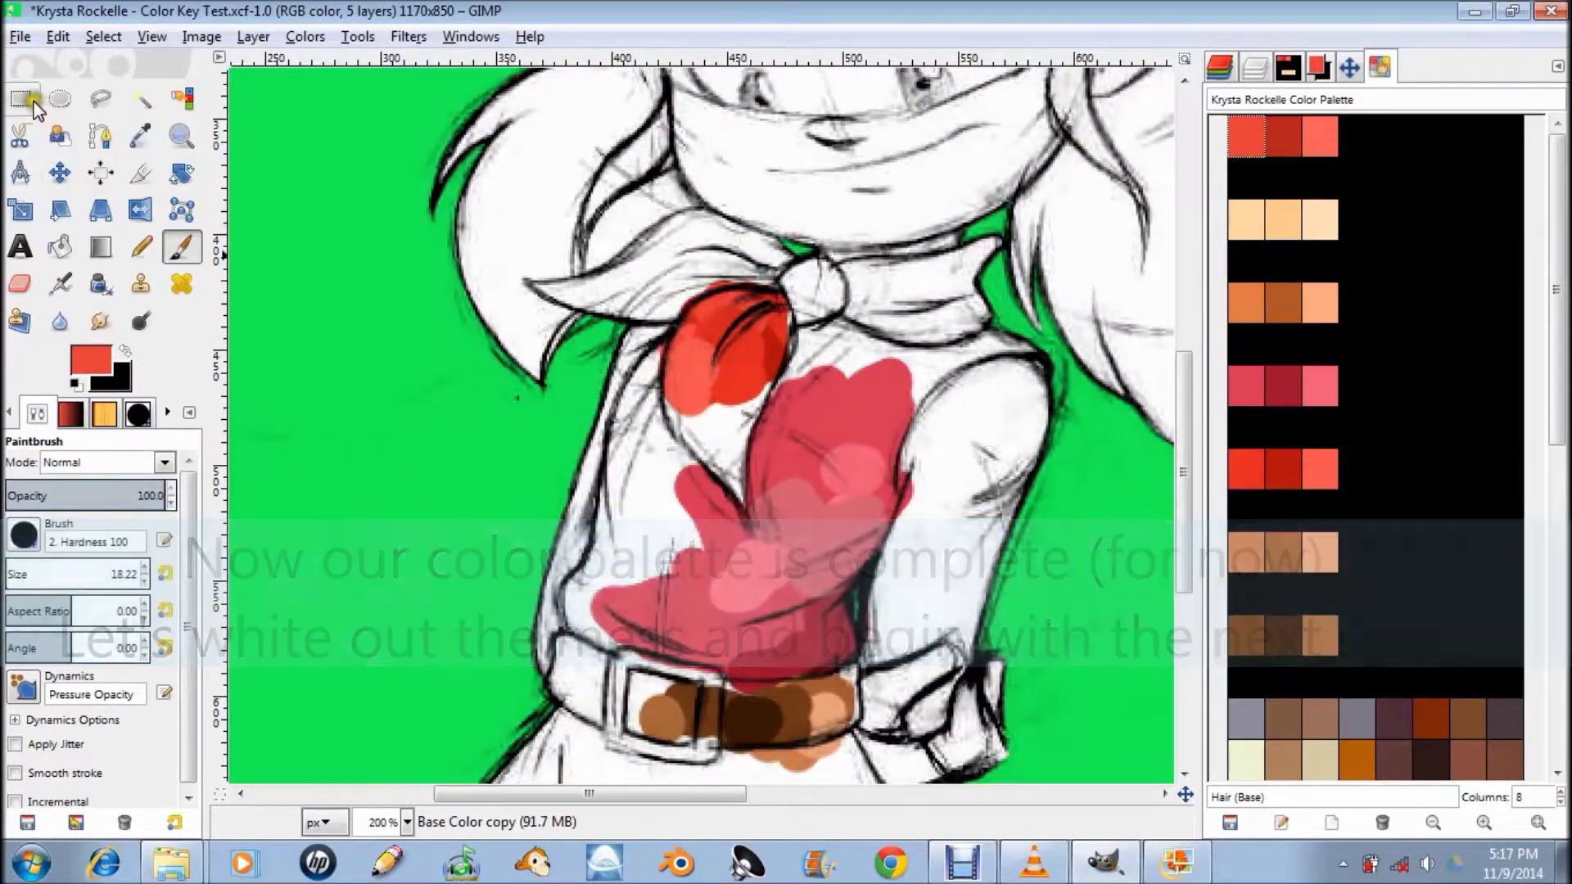
# - Paint white over the red and pink test paint in a rectangle around the chest and belt, then deselect
pyautogui.click(20, 99)
pyautogui.scroll(-1, 547, 399)
pyautogui.keyDown('ctrl'); pyautogui.scroll(-2, 548, 344); pyautogui.keyUp('ctrl')
pyautogui.moveTo(524, 203); pyautogui.dragTo(770, 539)
pyautogui.click(77, 385)
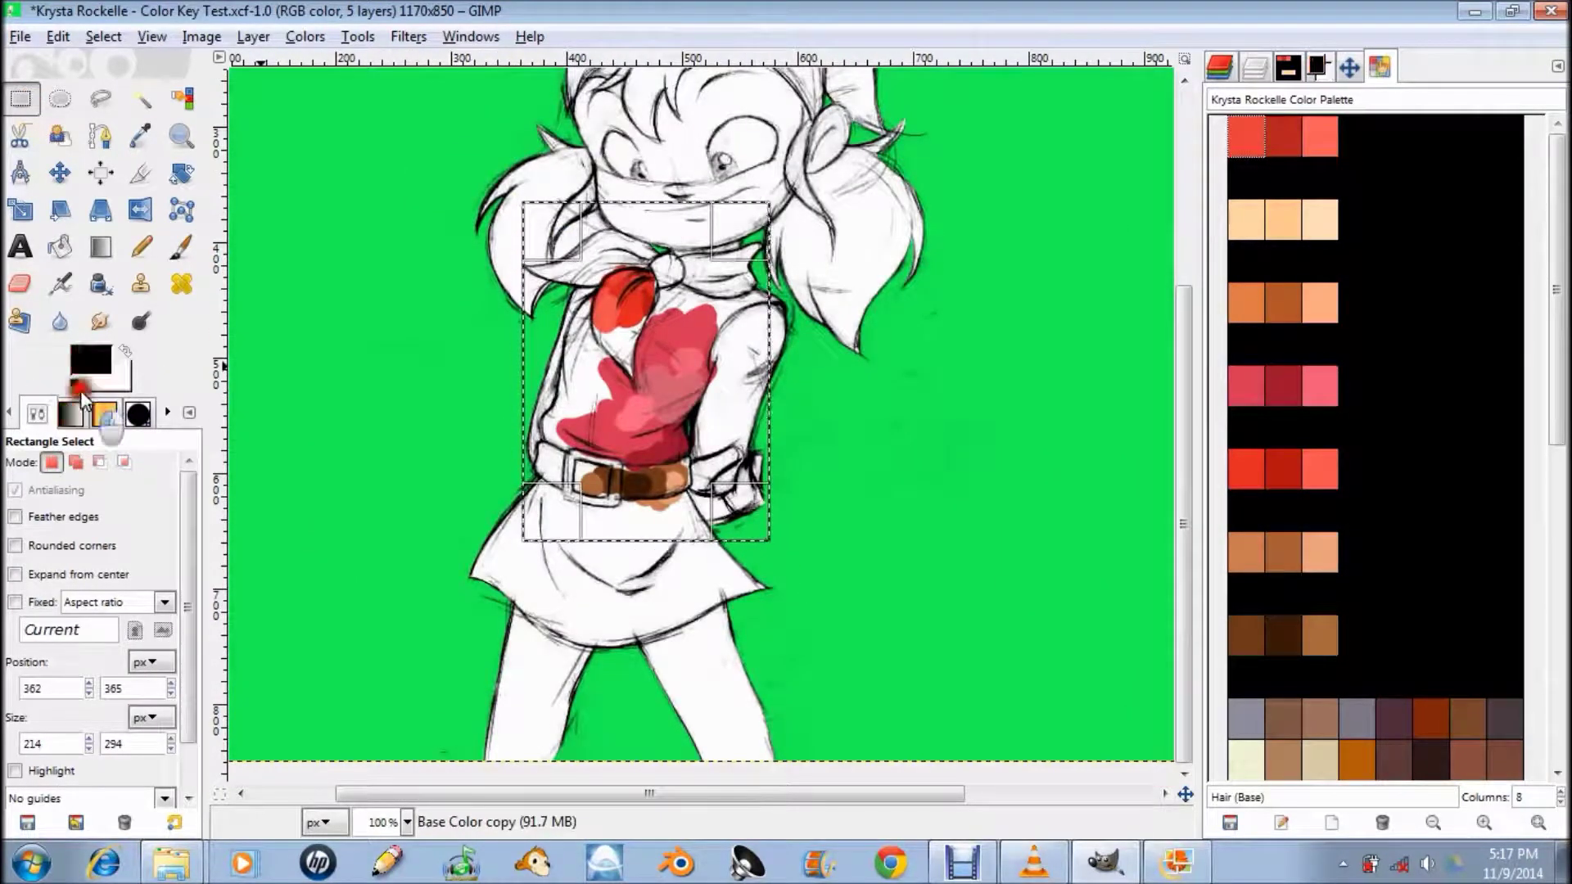
pyautogui.click(182, 249)
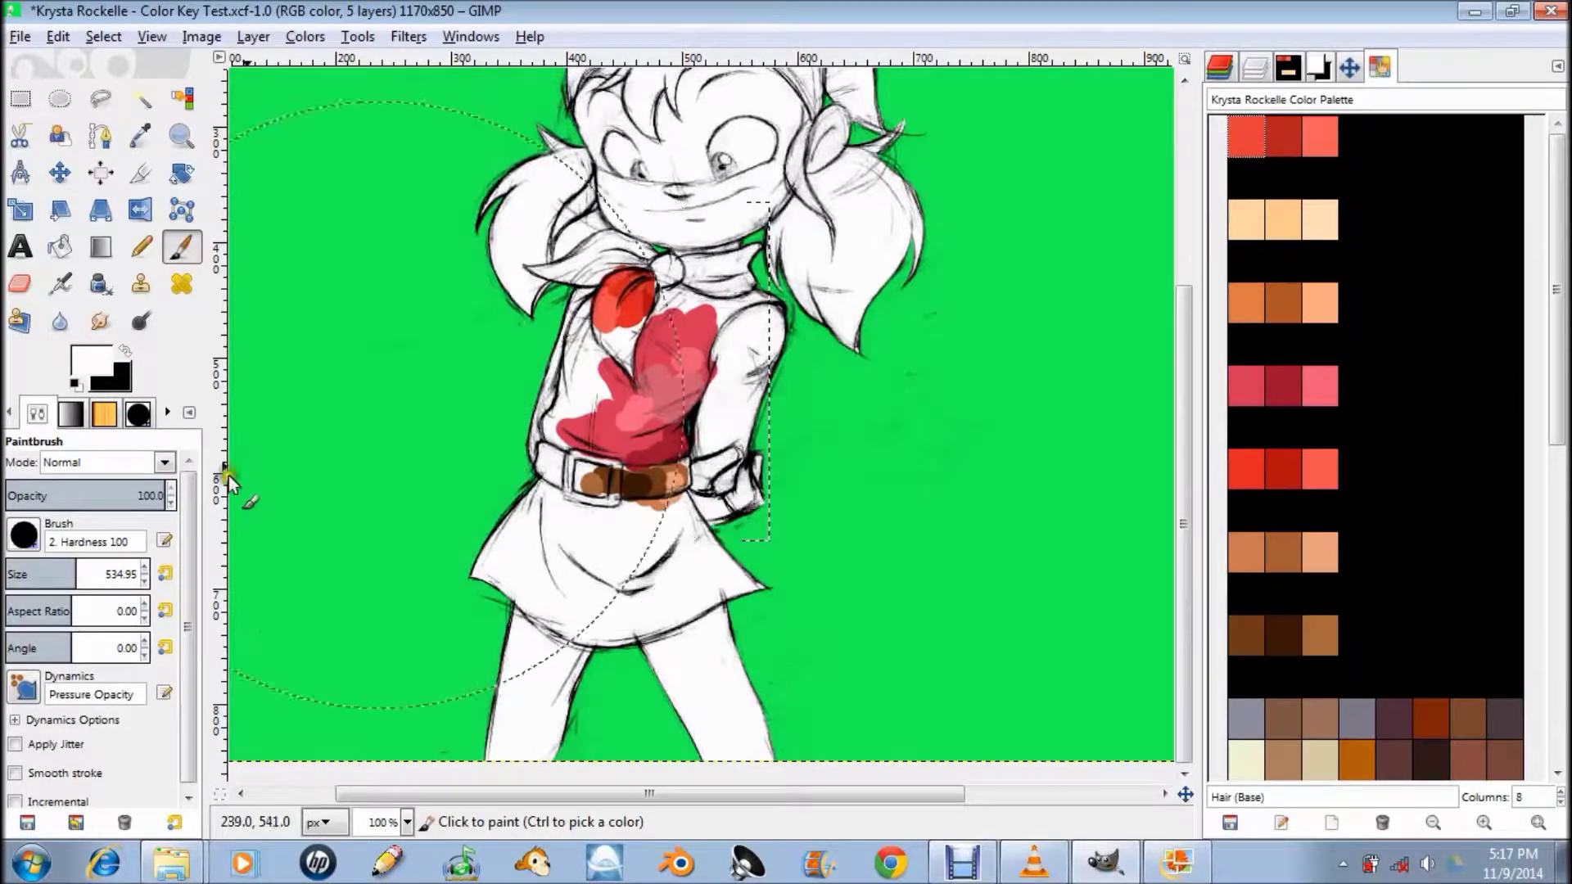
pyautogui.moveTo(29, 573); pyautogui.dragTo(23, 573)
pyautogui.moveTo(614, 294)
pyautogui.mouseDown()
pyautogui.moveTo(671, 369)
pyautogui.moveTo(590, 450)
pyautogui.mouseUp()
pyautogui.hotkey('ctrl', 'shift', 'a')
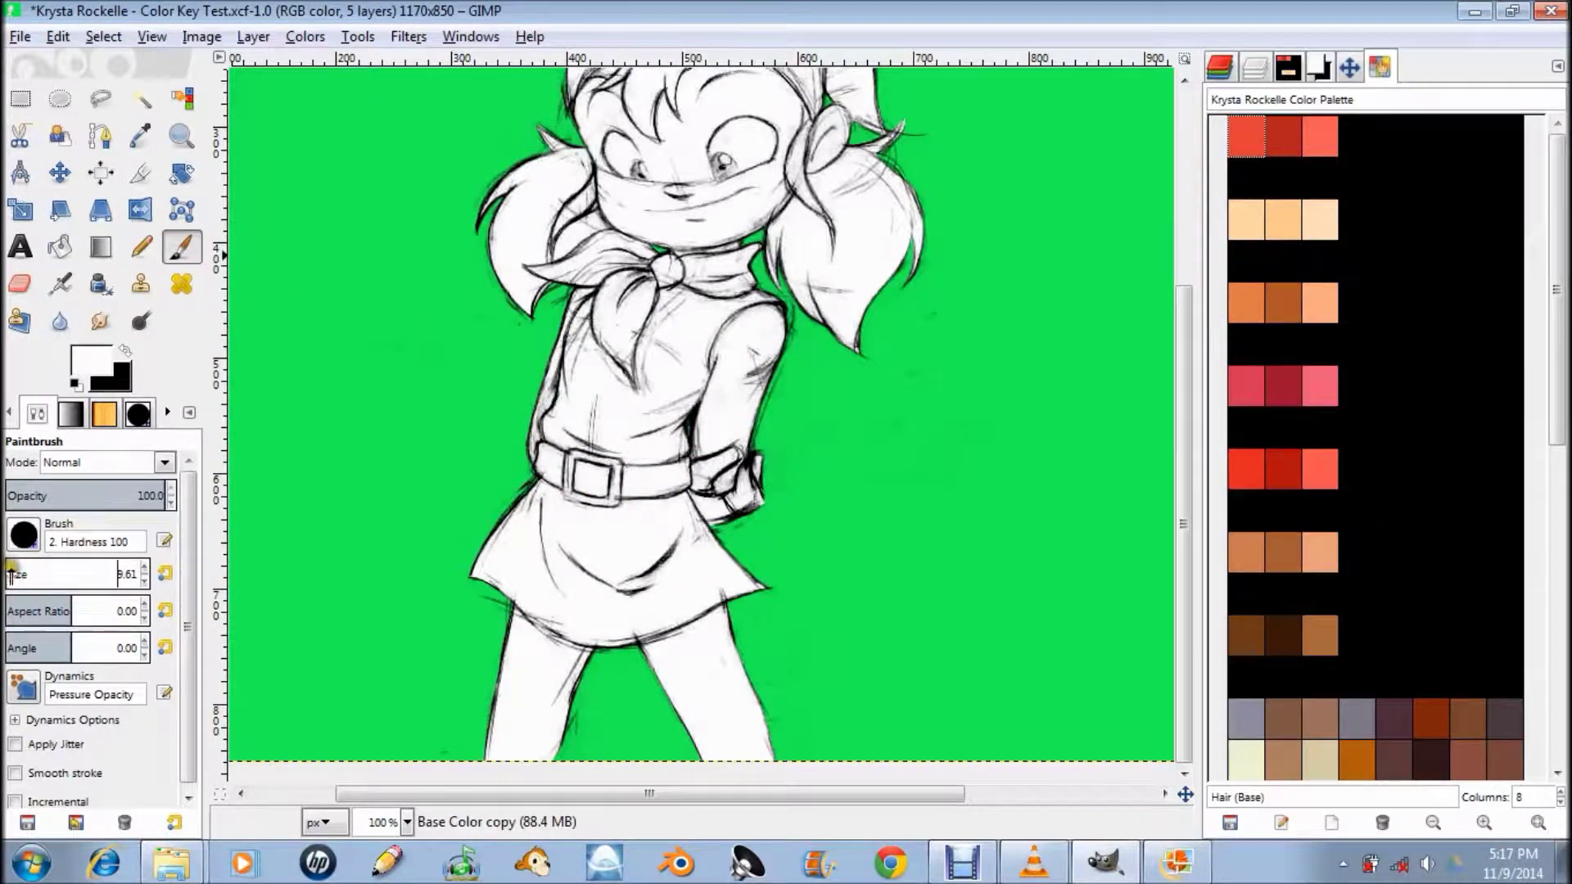
pyautogui.scroll(1, 567, 393)
# - Choose the Hair (Base) red from the palette and undo the stray red test stroke
pyautogui.scroll(1, 631, 524)
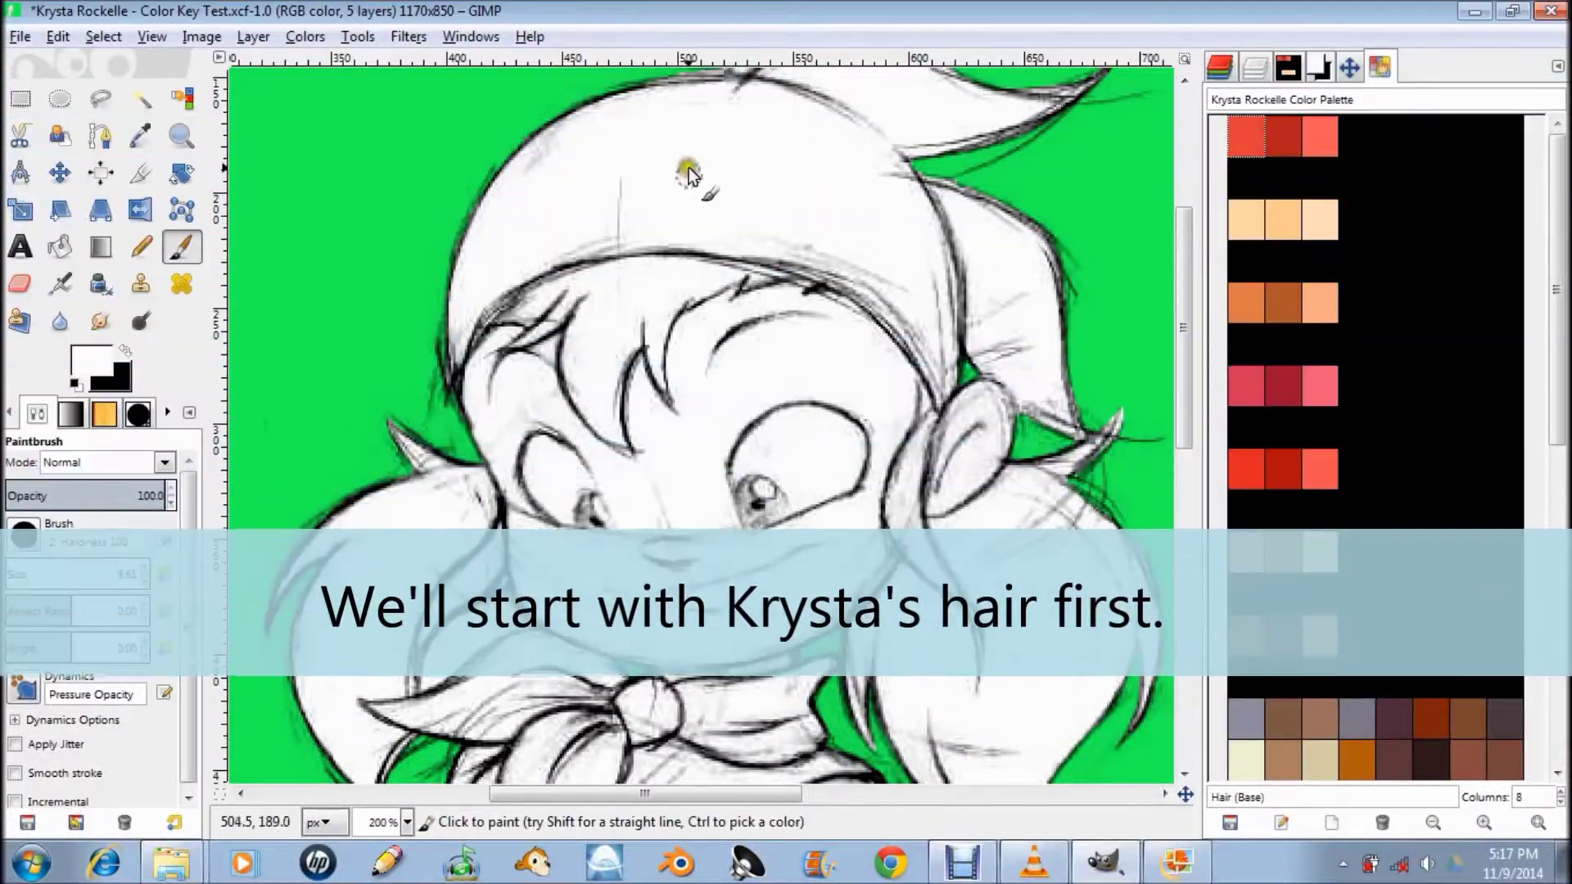
pyautogui.scroll(2, 562, 267)
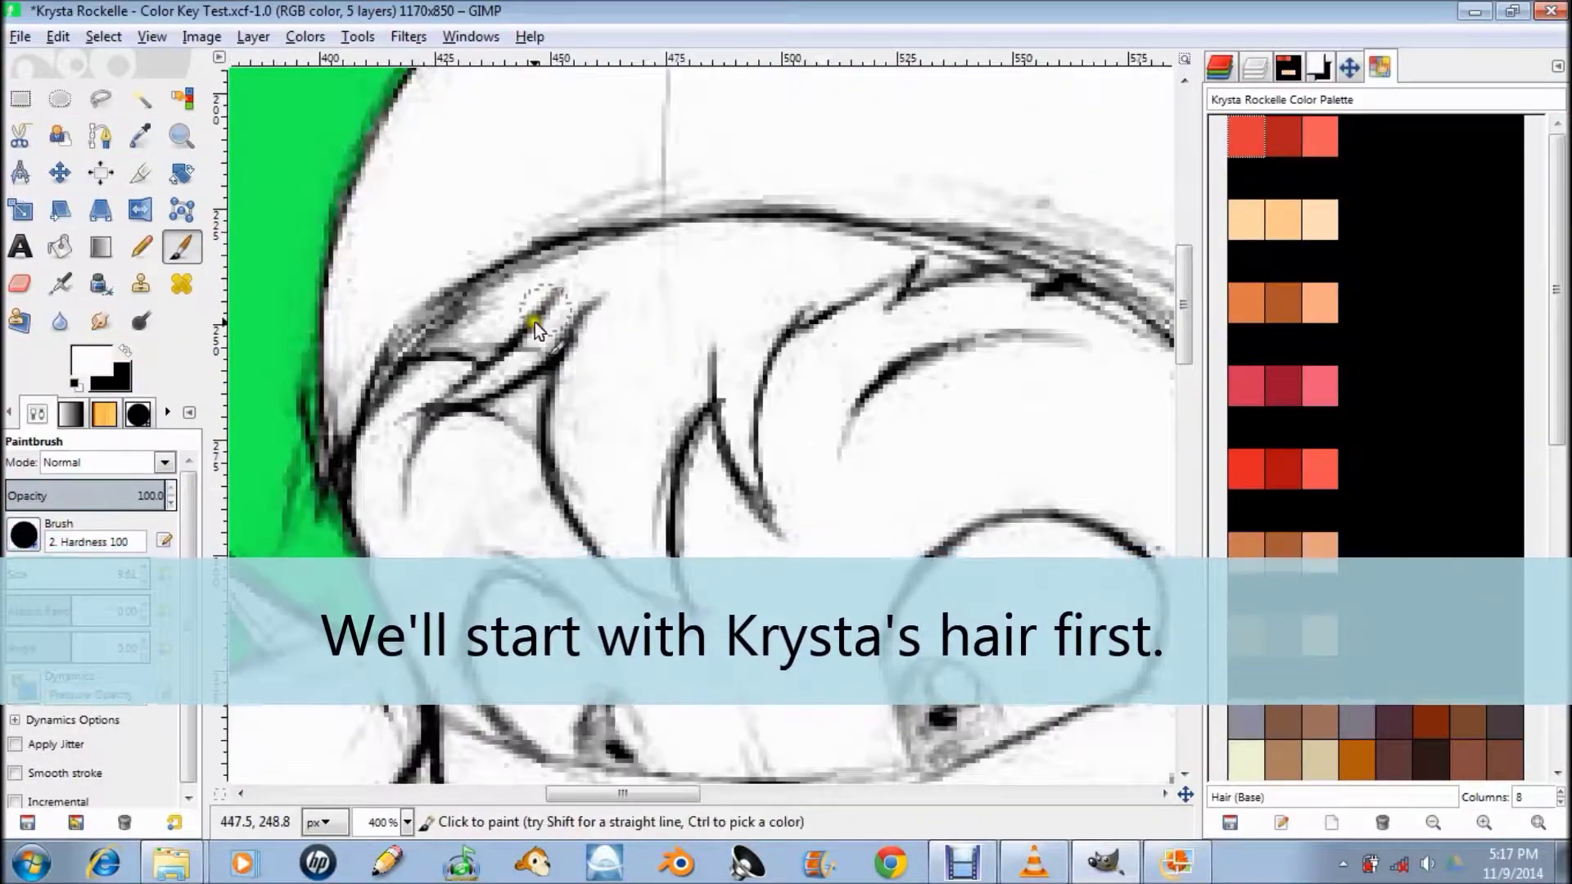
pyautogui.moveTo(495, 311); pyautogui.dragTo(562, 288)
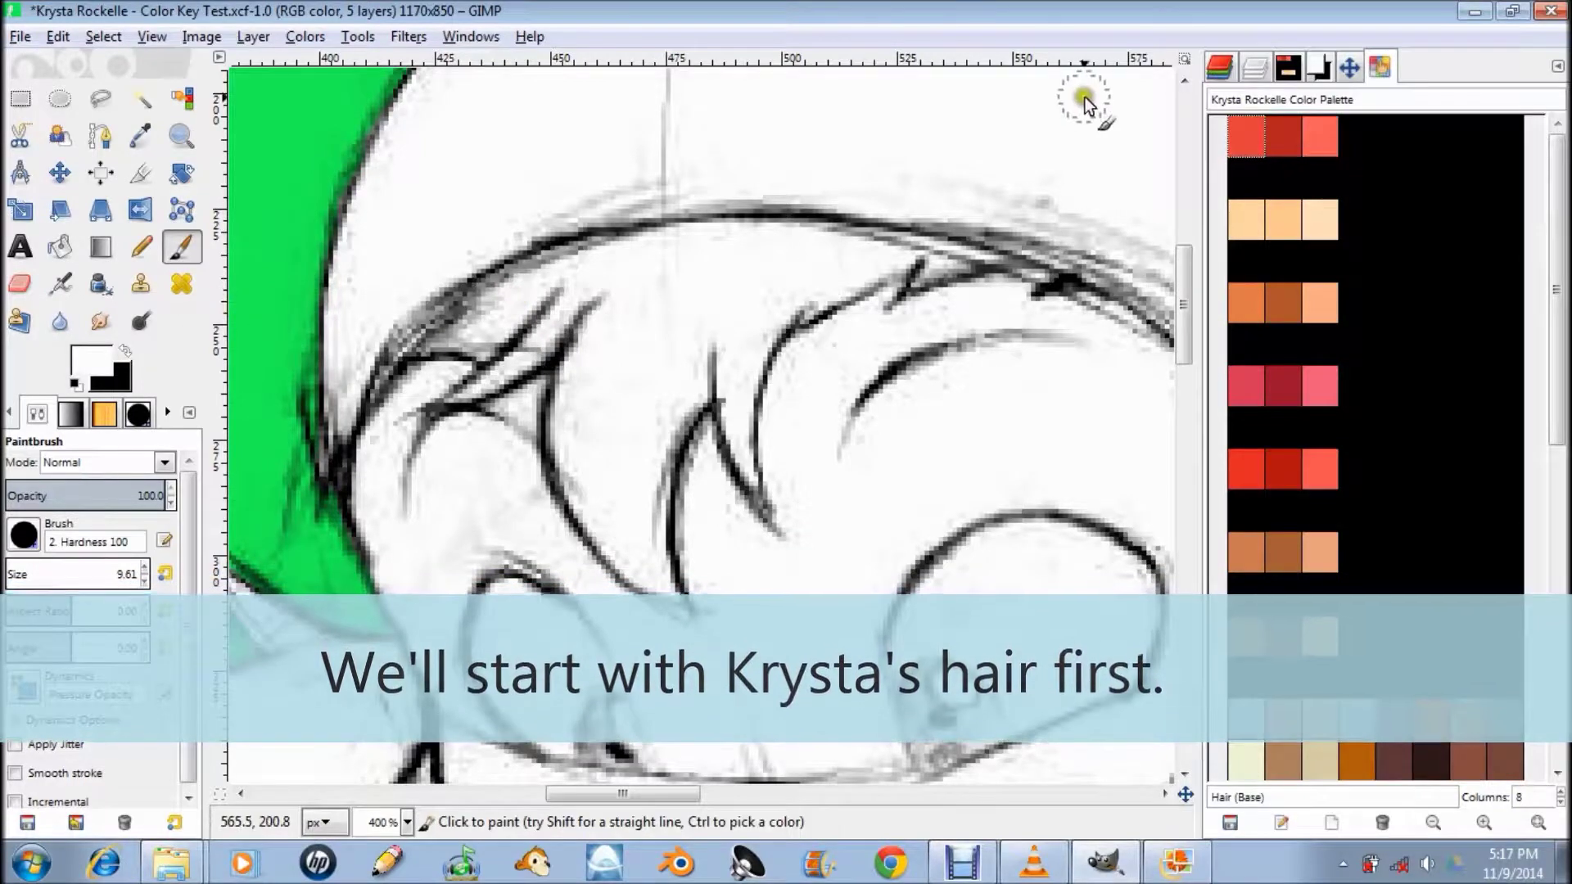
pyautogui.click(1238, 131)
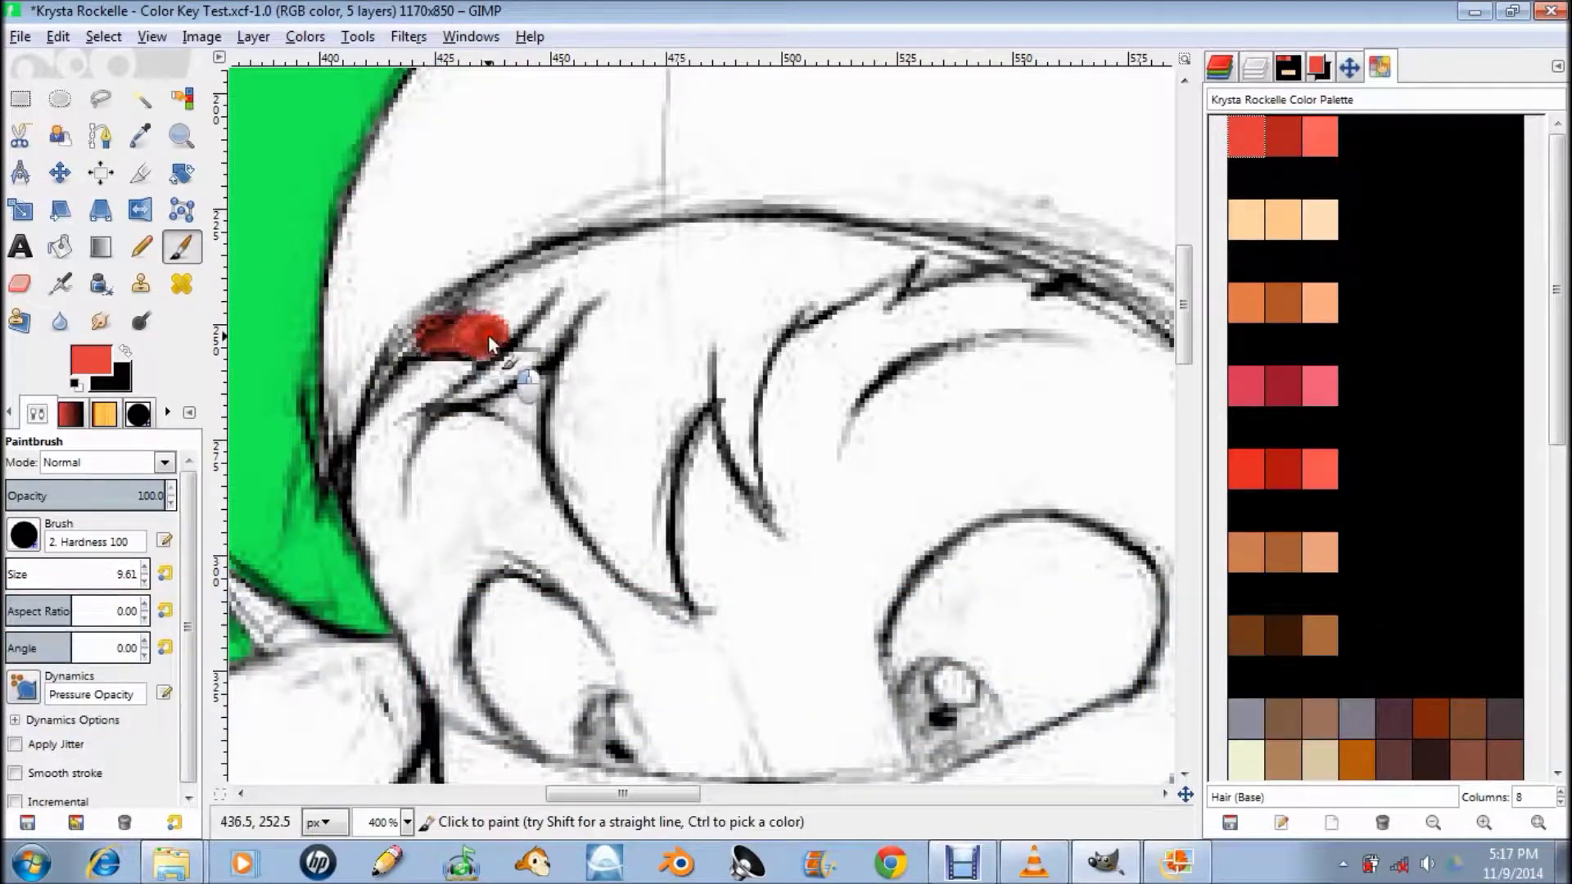
pyautogui.hotkey('ctrl', 'z')
pyautogui.click(1255, 69)
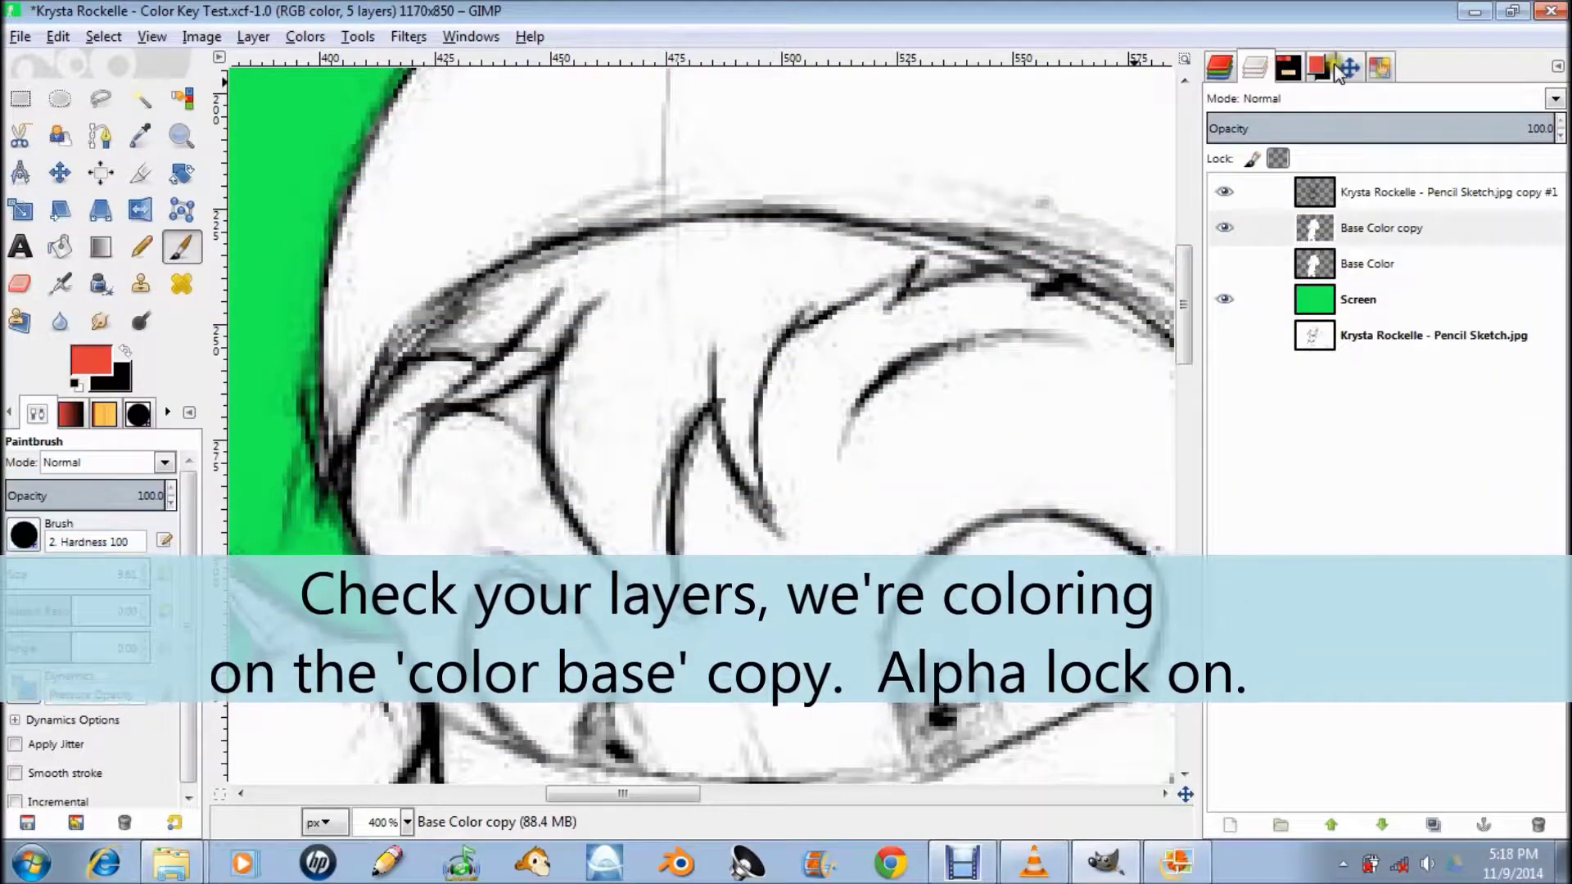
pyautogui.click(1333, 68)
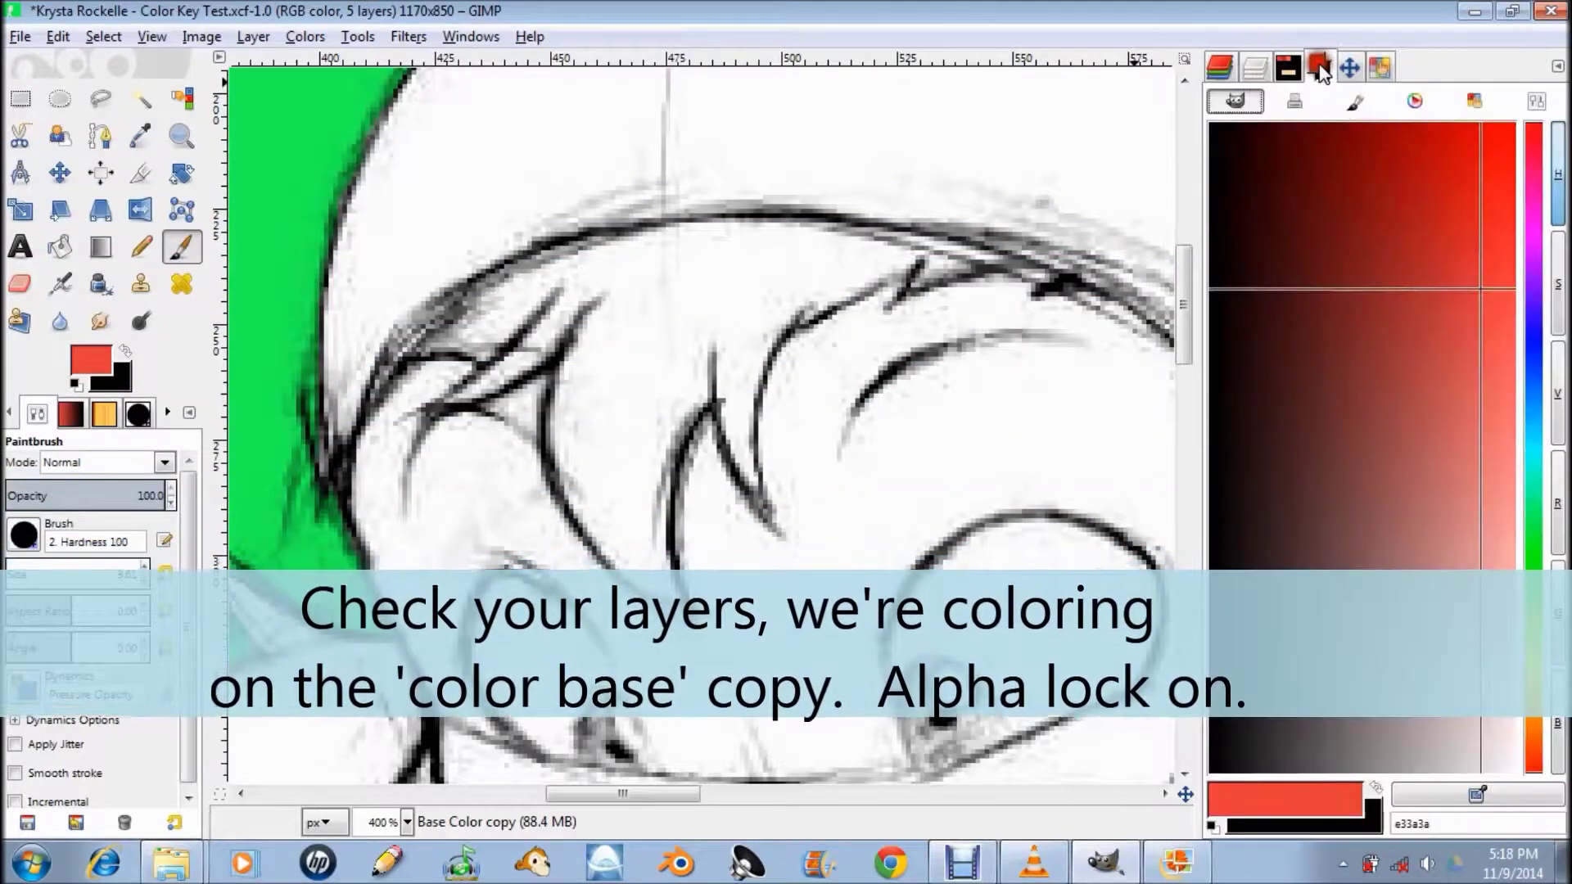
pyautogui.click(1381, 67)
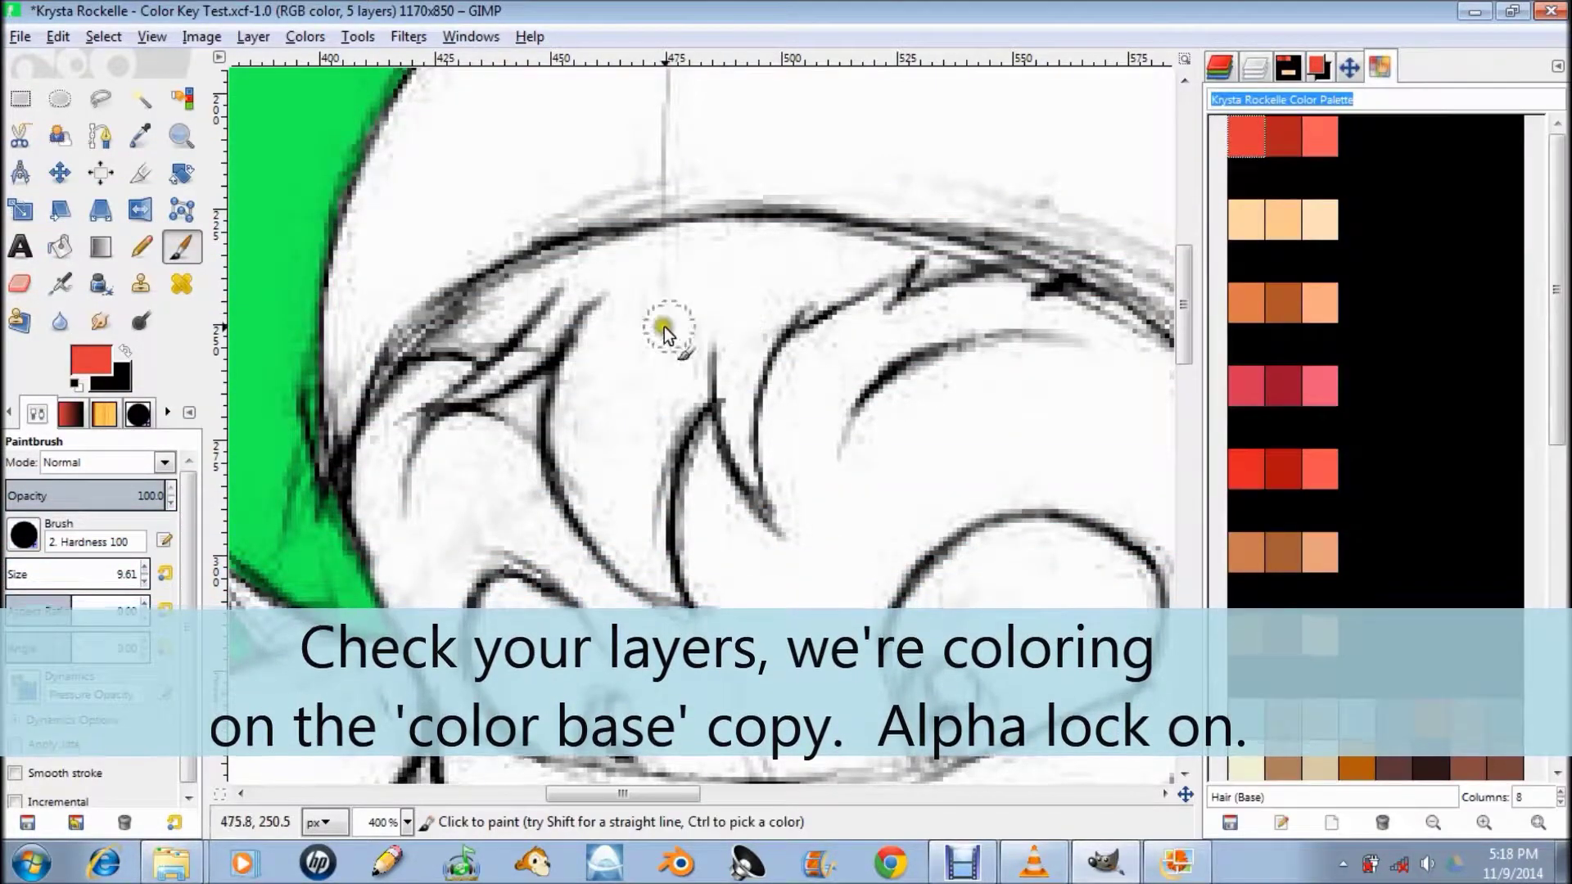
# - Paint red along the top of the hair and fill the white gap in the bangs
pyautogui.moveTo(503, 327); pyautogui.dragTo(427, 347)
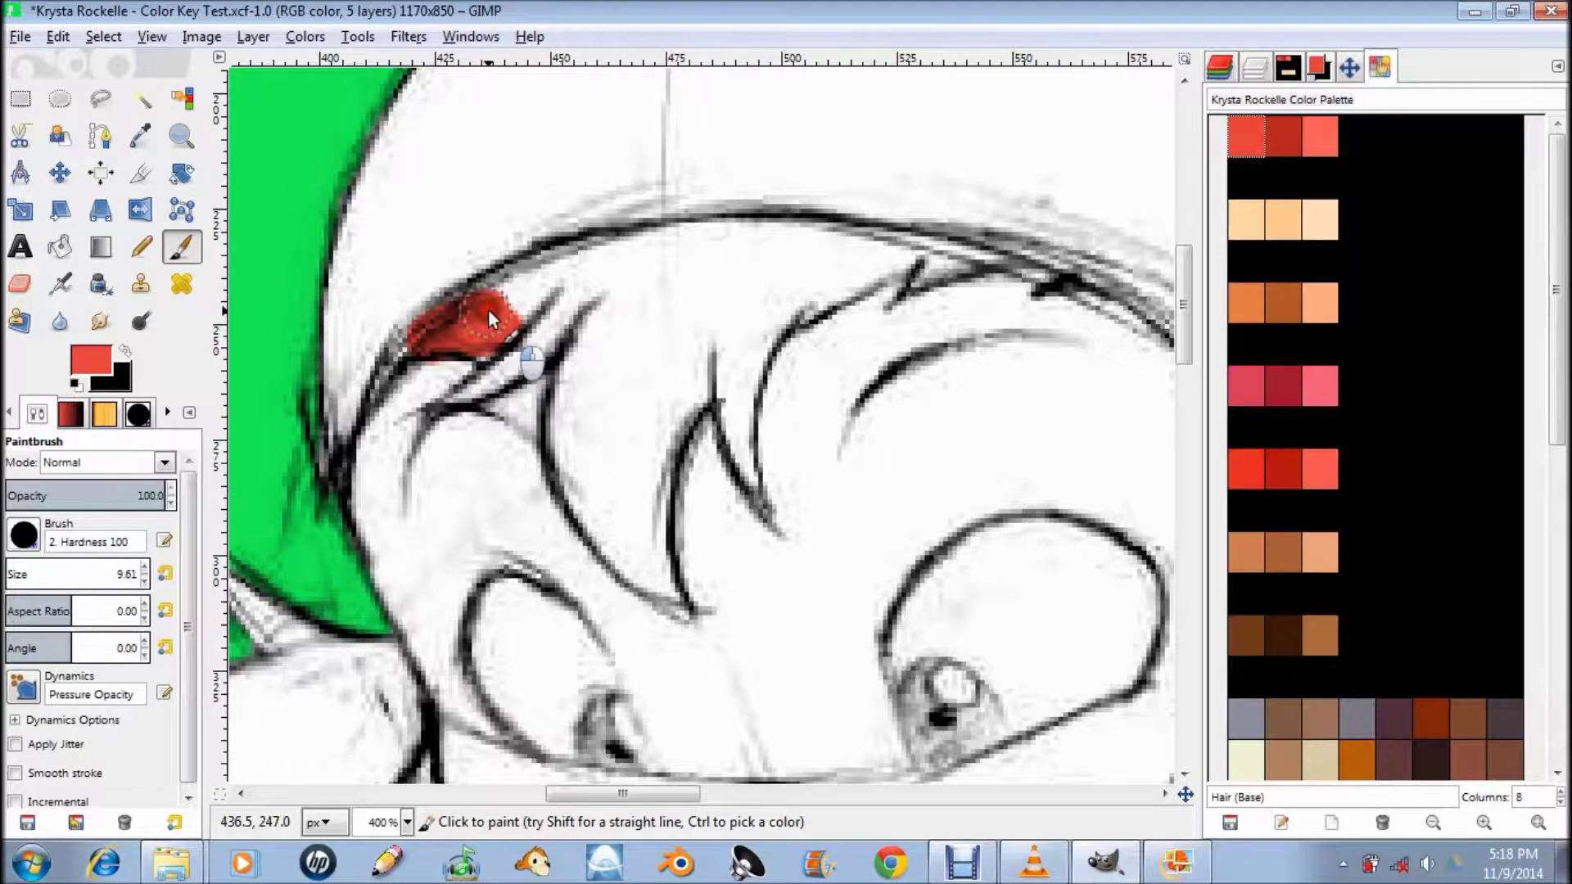
pyautogui.moveTo(508, 293)
pyautogui.mouseDown()
pyautogui.moveTo(612, 254)
pyautogui.moveTo(794, 244)
pyautogui.mouseUp()
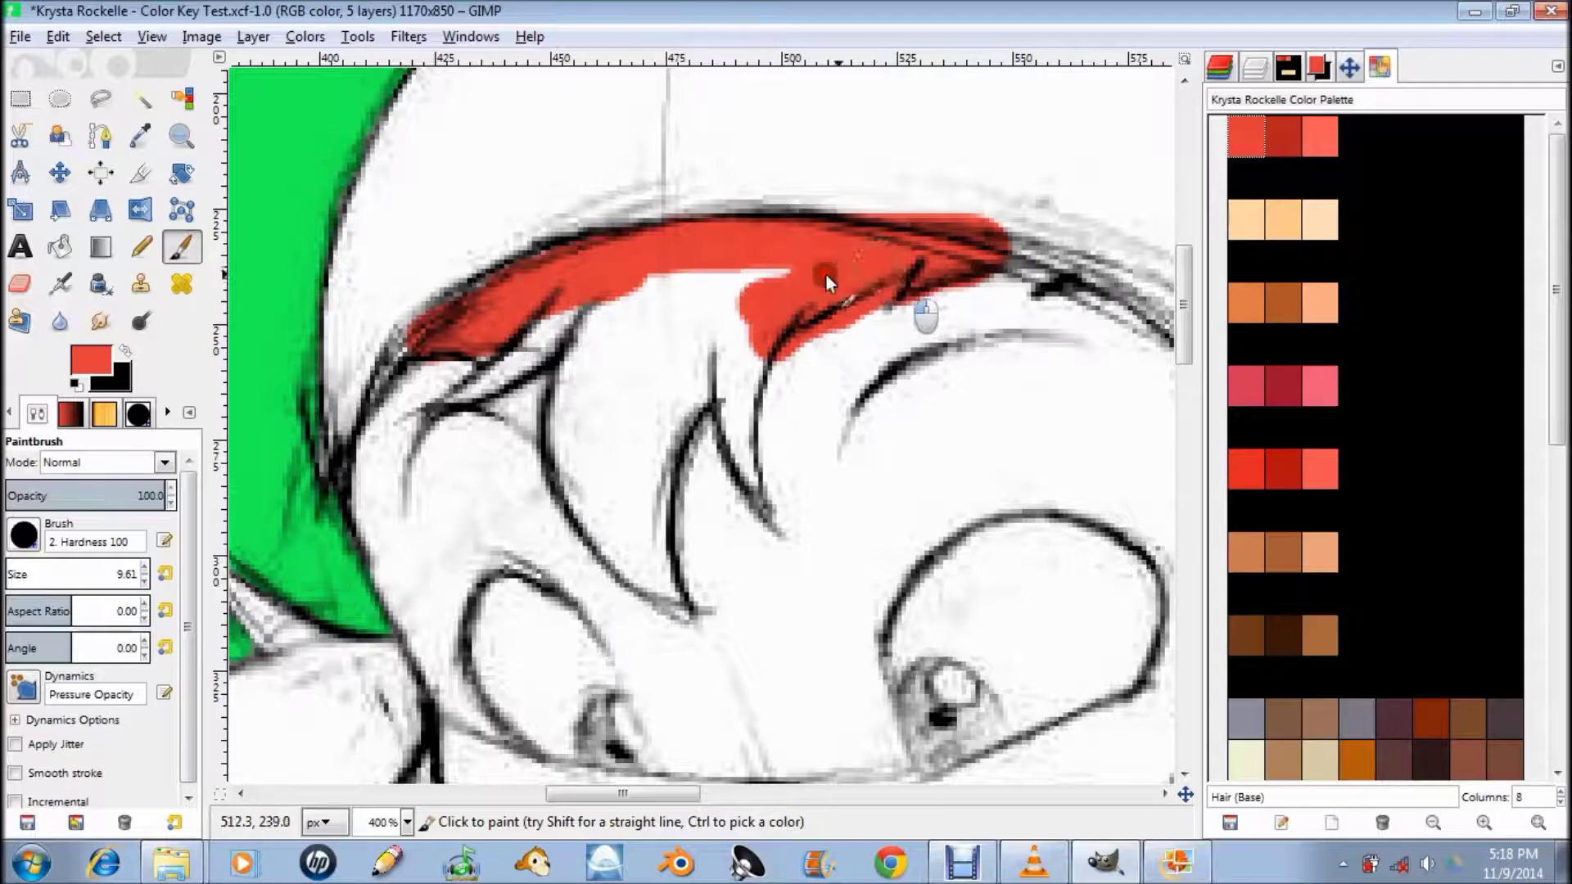
pyautogui.moveTo(826, 275); pyautogui.dragTo(583, 316)
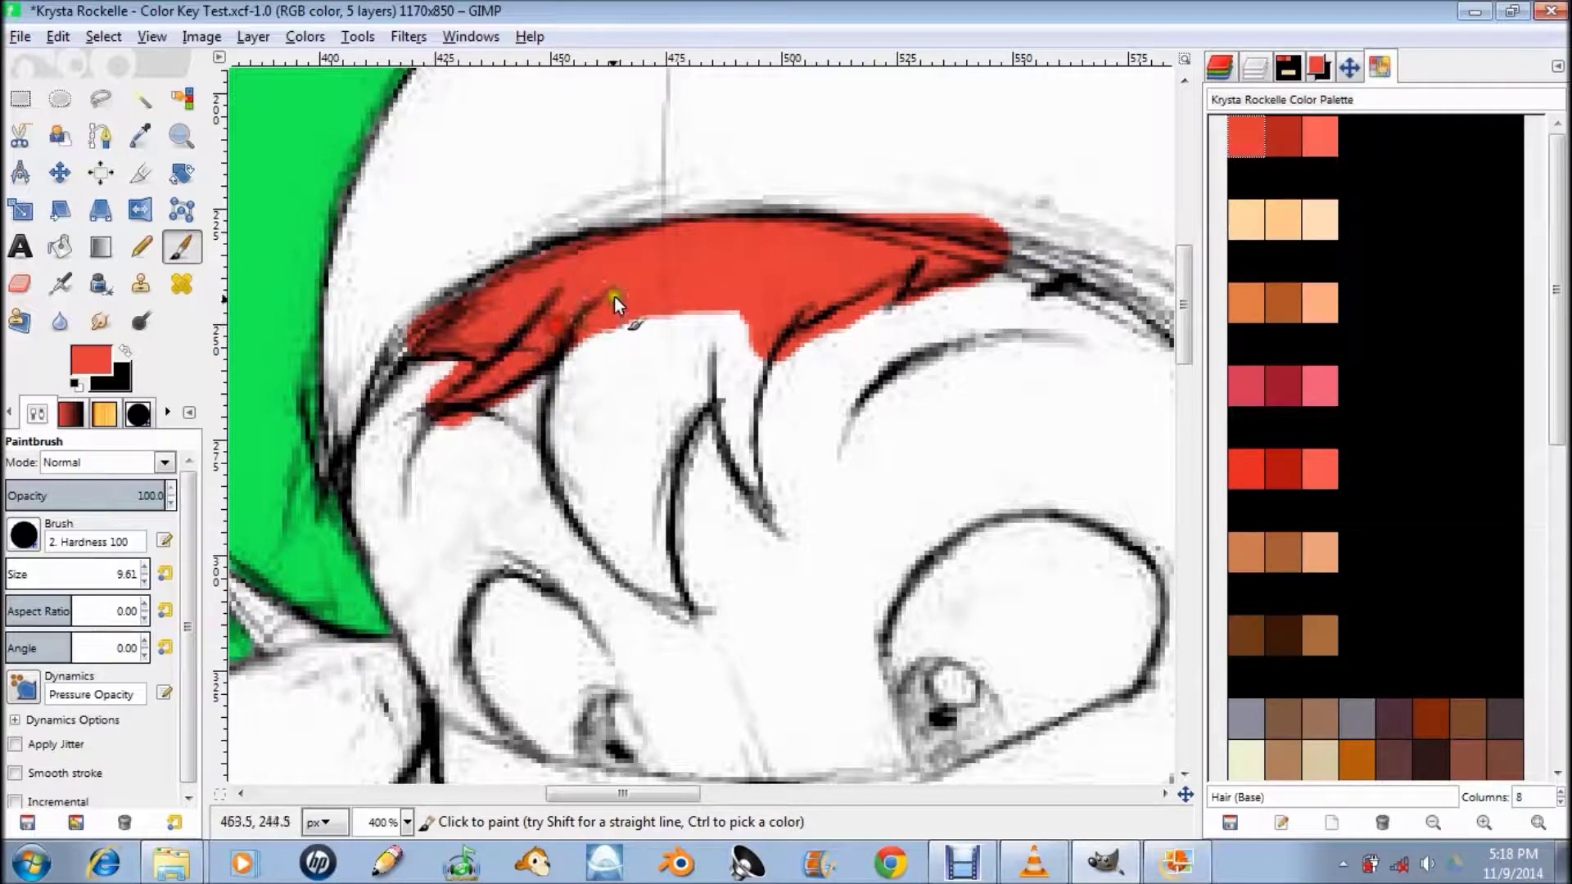
pyautogui.scroll(-3, 566, 457)
pyautogui.moveTo(549, 348)
pyautogui.mouseDown()
pyautogui.moveTo(568, 381)
pyautogui.moveTo(636, 386)
pyautogui.moveTo(602, 357)
pyautogui.mouseUp()
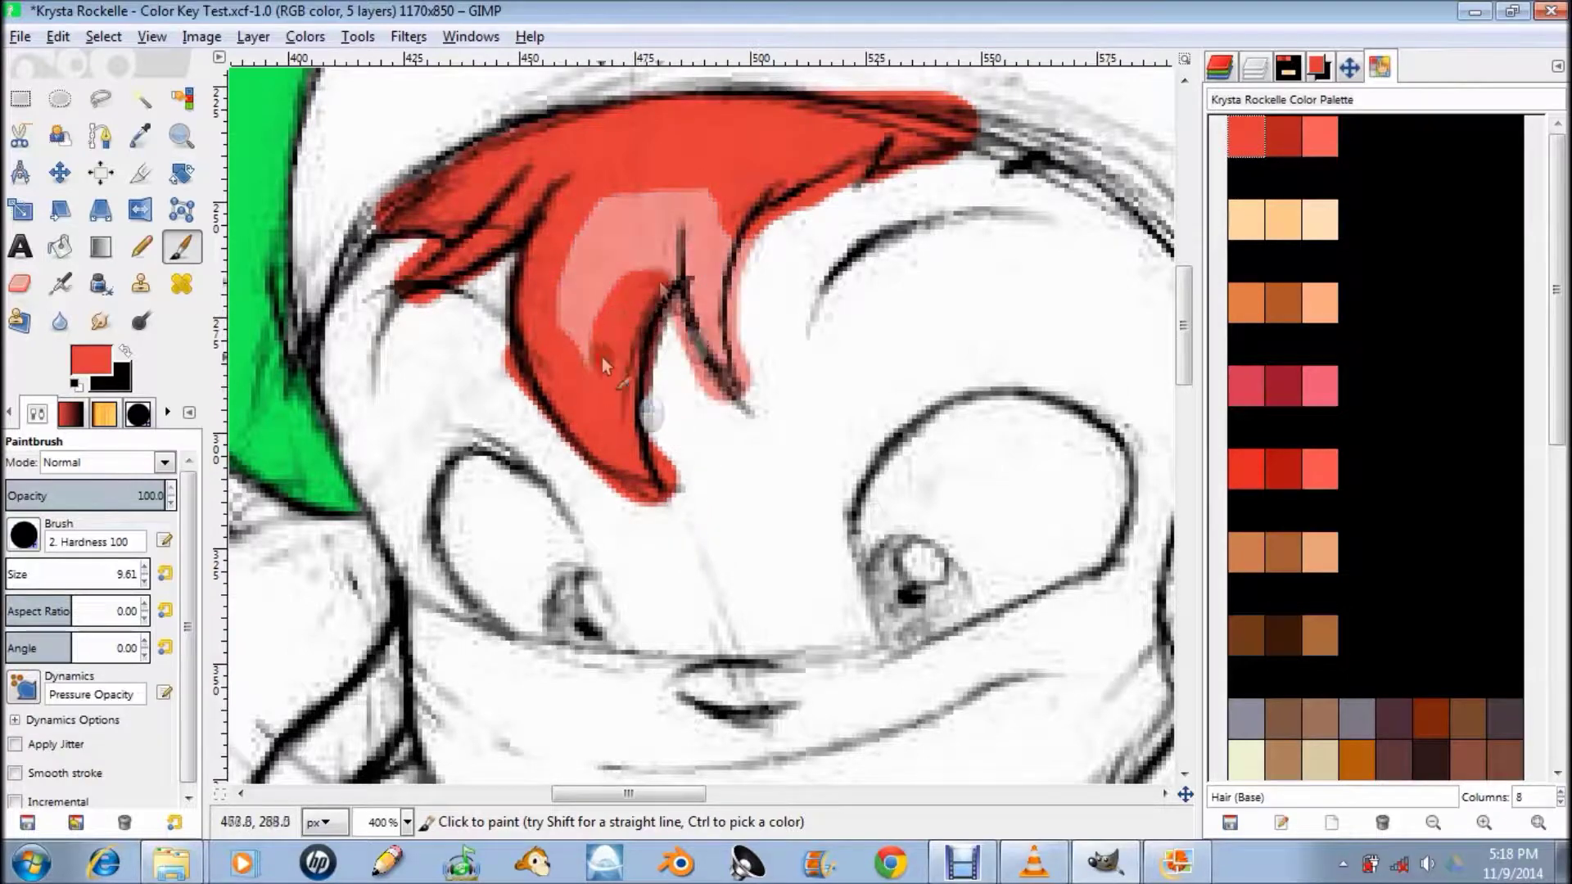
pyautogui.press('2')
pyautogui.press('3')
pyautogui.scroll(2, 680, 381)
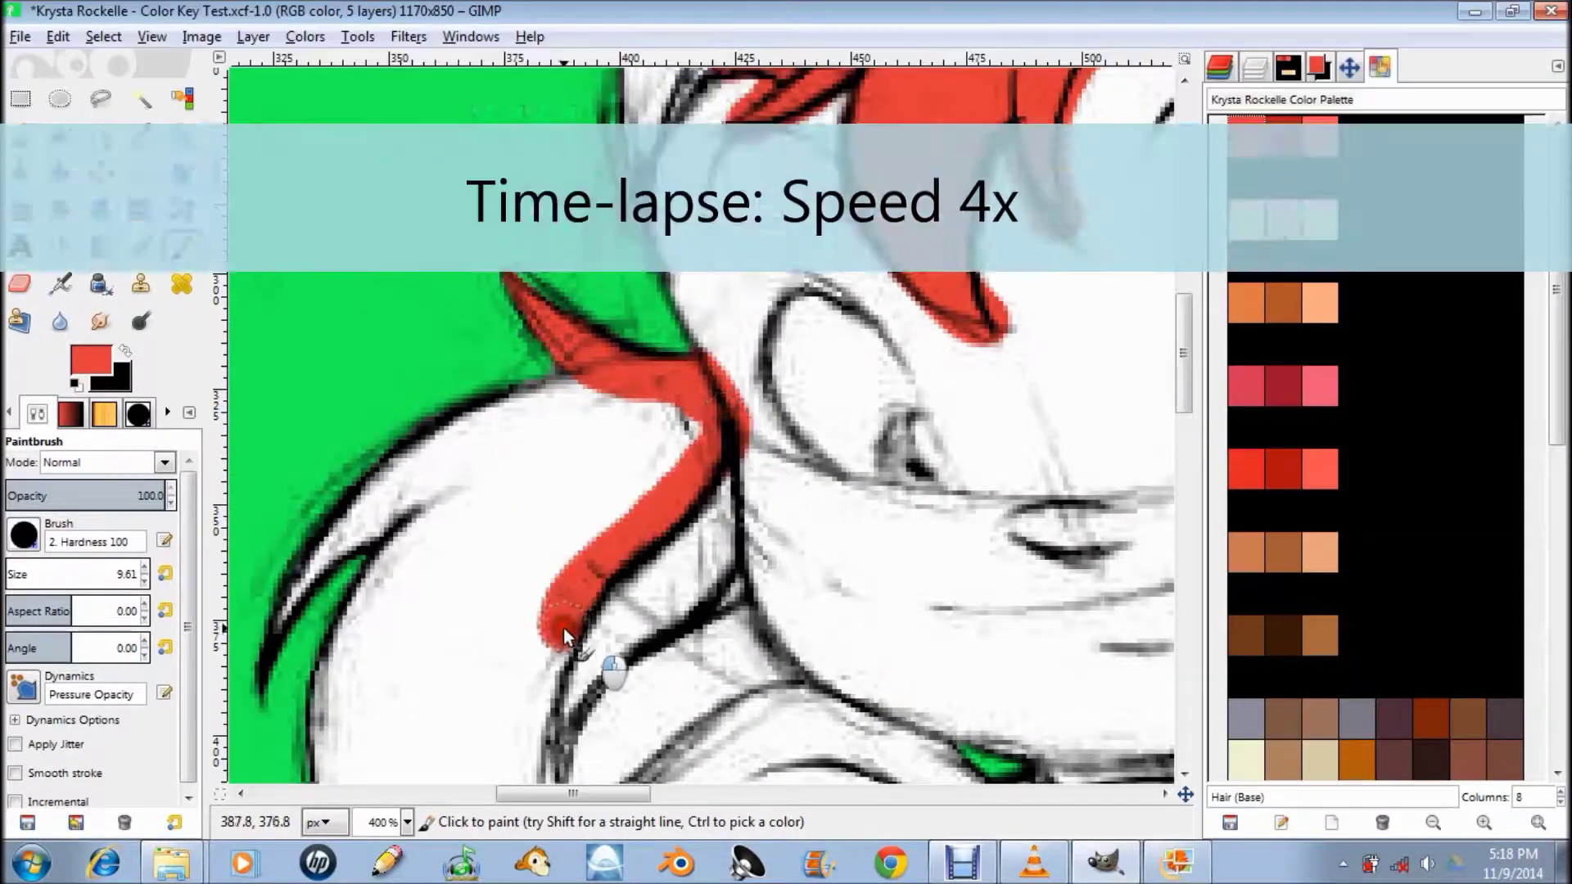
# - Paint red down the long hair strands beside the face
pyautogui.moveTo(740, 372); pyautogui.dragTo(774, 498)
pyautogui.click(471, 312)
pyautogui.moveTo(473, 312)
pyautogui.mouseDown()
pyautogui.moveTo(617, 279)
pyautogui.moveTo(622, 458)
pyautogui.moveTo(538, 403)
pyautogui.mouseUp()
pyautogui.scroll(-3, 573, 369)
pyautogui.moveTo(661, 293)
pyautogui.mouseDown()
pyautogui.moveTo(734, 336)
pyautogui.moveTo(750, 177)
pyautogui.moveTo(465, 385)
pyautogui.moveTo(572, 409)
pyautogui.mouseUp()
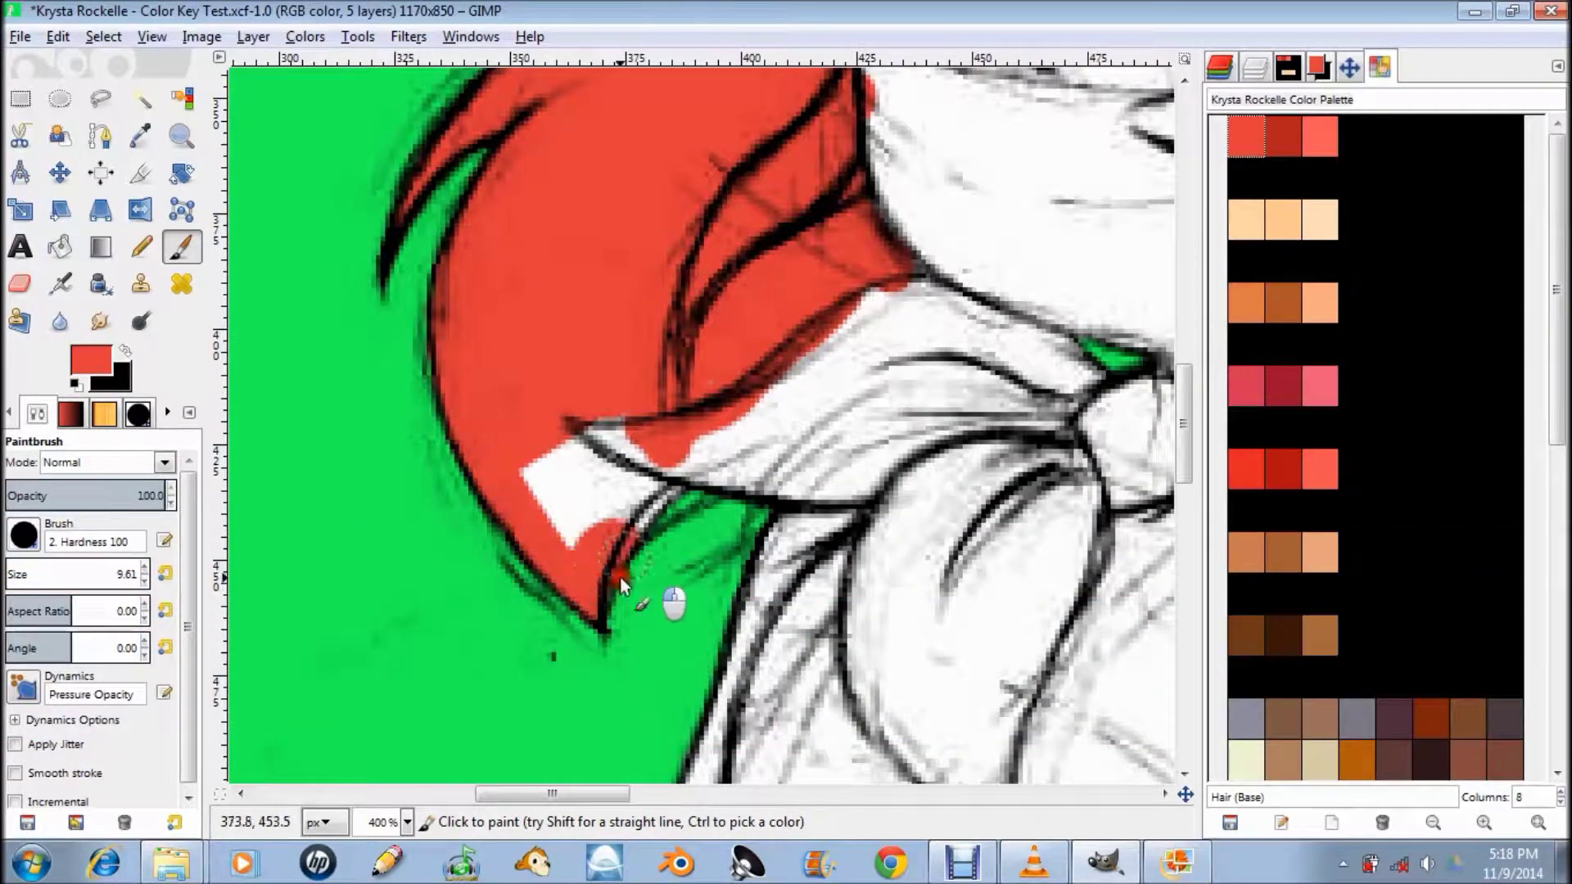
pyautogui.scroll(-3, 704, 409)
pyautogui.scroll(3, 544, 322)
pyautogui.moveTo(544, 322); pyautogui.dragTo(617, 385)
pyautogui.click(729, 322)
pyautogui.moveTo(729, 322)
pyautogui.mouseDown()
pyautogui.moveTo(678, 395)
pyautogui.moveTo(692, 509)
pyautogui.mouseUp()
pyautogui.scroll(-3, 692, 509)
pyautogui.moveTo(672, 344); pyautogui.dragTo(685, 449)
# - Fill the remaining white spots and the large pigtail hair mass with red
pyautogui.scroll(-3, 684, 449)
pyautogui.click(710, 276)
pyautogui.scroll(-3, 852, 228)
pyautogui.click(734, 519)
pyautogui.scroll(-2, 833, 456)
pyautogui.moveTo(524, 205)
pyautogui.mouseDown()
pyautogui.moveTo(518, 357)
pyautogui.moveTo(954, 450)
pyautogui.mouseUp()
pyautogui.scroll(3, 955, 451)
pyautogui.moveTo(819, 491)
pyautogui.mouseDown()
pyautogui.moveTo(613, 375)
pyautogui.moveTo(757, 568)
pyautogui.mouseUp()
pyautogui.scroll(-3, 756, 568)
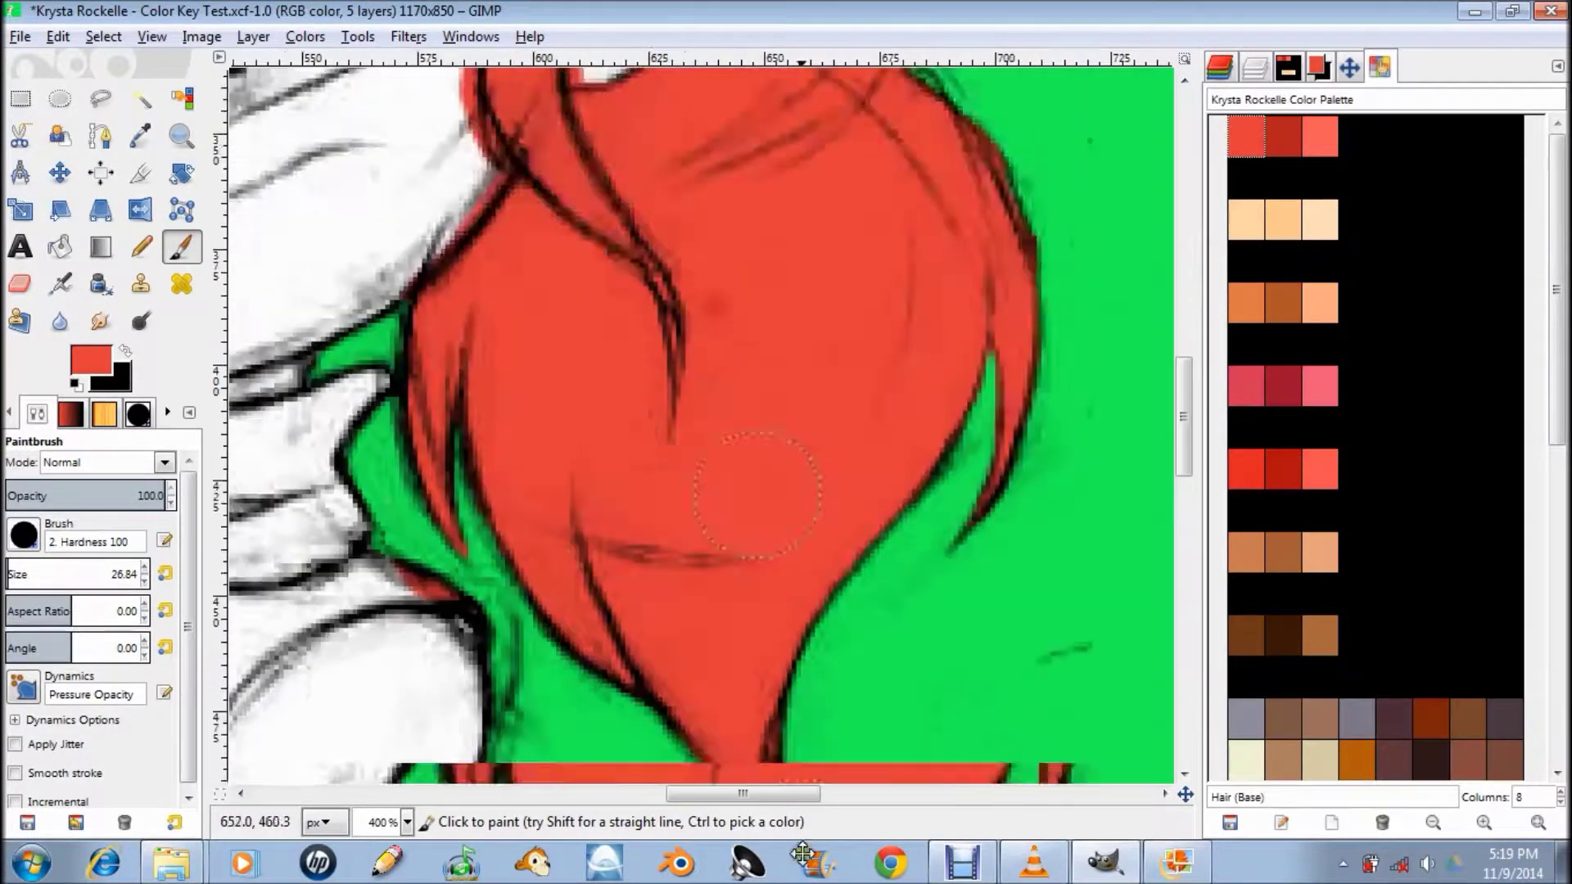
pyautogui.scroll(-2, 631, 441)
pyautogui.moveTo(8, 573); pyautogui.dragTo(7, 574)
pyautogui.click(1248, 219)
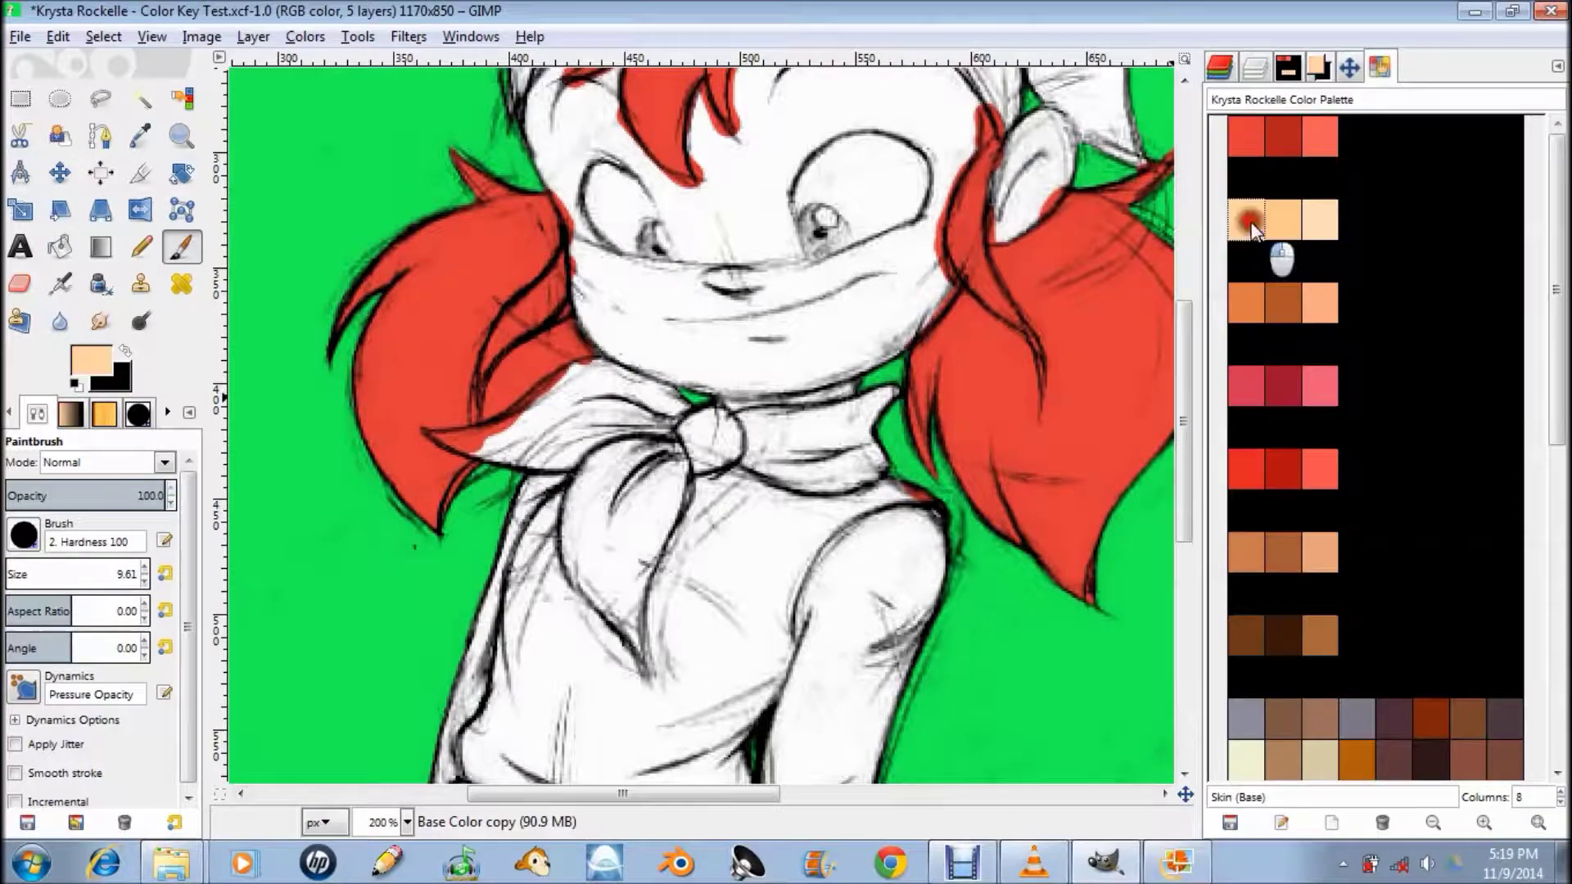
# - Paint the peach skin tone along the face where it meets the hair
pyautogui.scroll(2, 920, 318)
pyautogui.scroll(2, 838, 209)
pyautogui.moveTo(763, 326)
pyautogui.mouseDown()
pyautogui.moveTo(747, 460)
pyautogui.moveTo(597, 624)
pyautogui.moveTo(698, 580)
pyautogui.mouseUp()
pyautogui.scroll(-1, 674, 466)
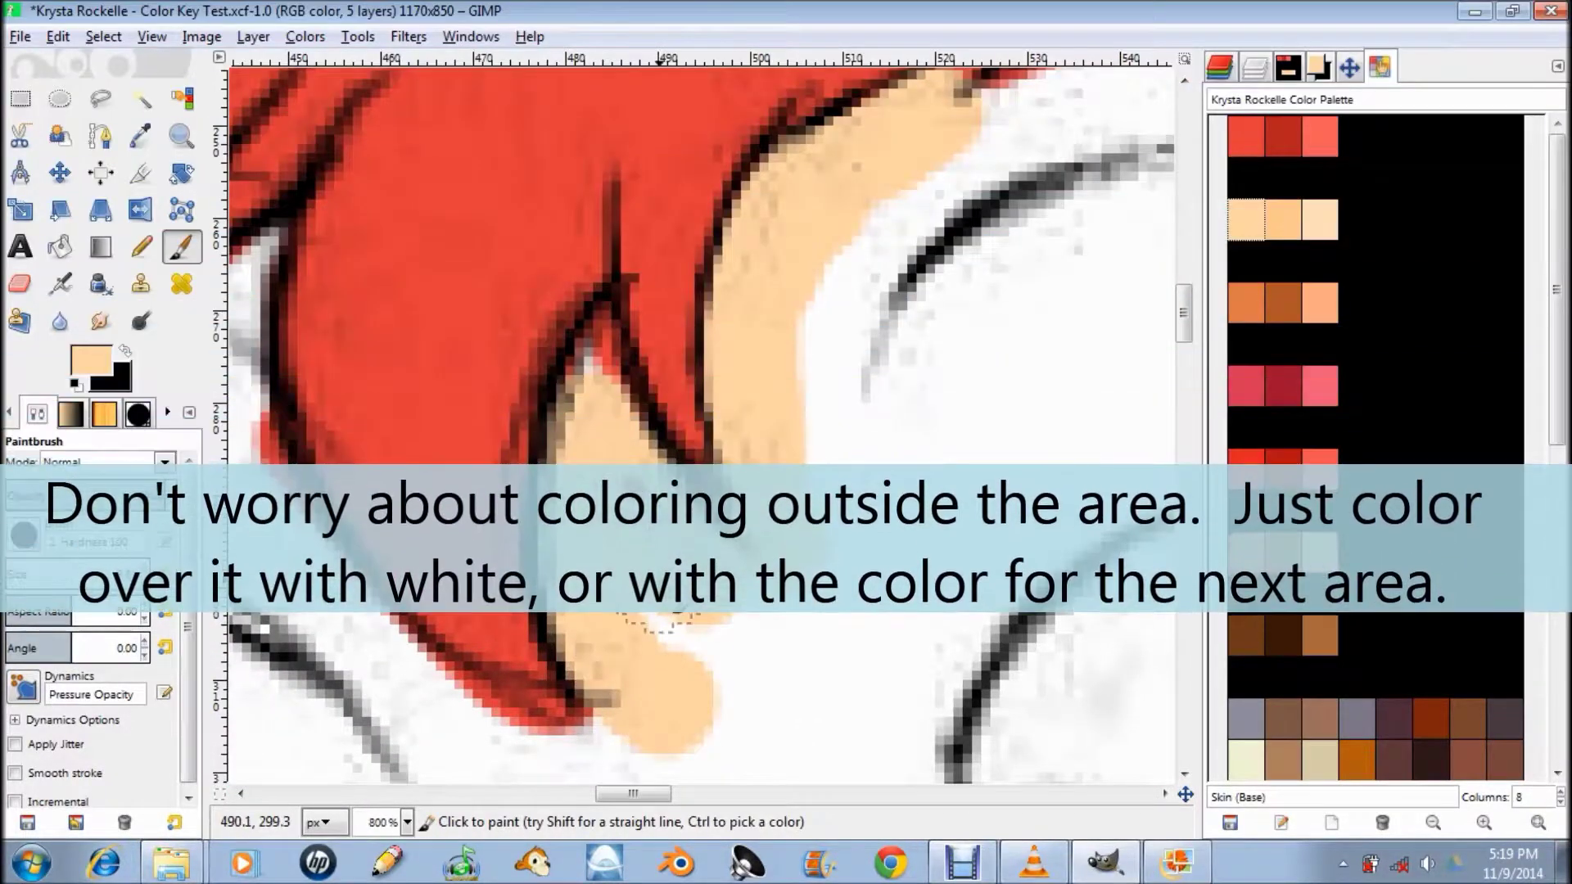
pyautogui.scroll(-2, 679, 491)
pyautogui.scroll(2, 661, 395)
pyautogui.moveTo(662, 394)
pyautogui.mouseDown()
pyautogui.moveTo(873, 495)
pyautogui.moveTo(748, 357)
pyautogui.moveTo(690, 219)
pyautogui.moveTo(871, 429)
pyautogui.mouseUp()
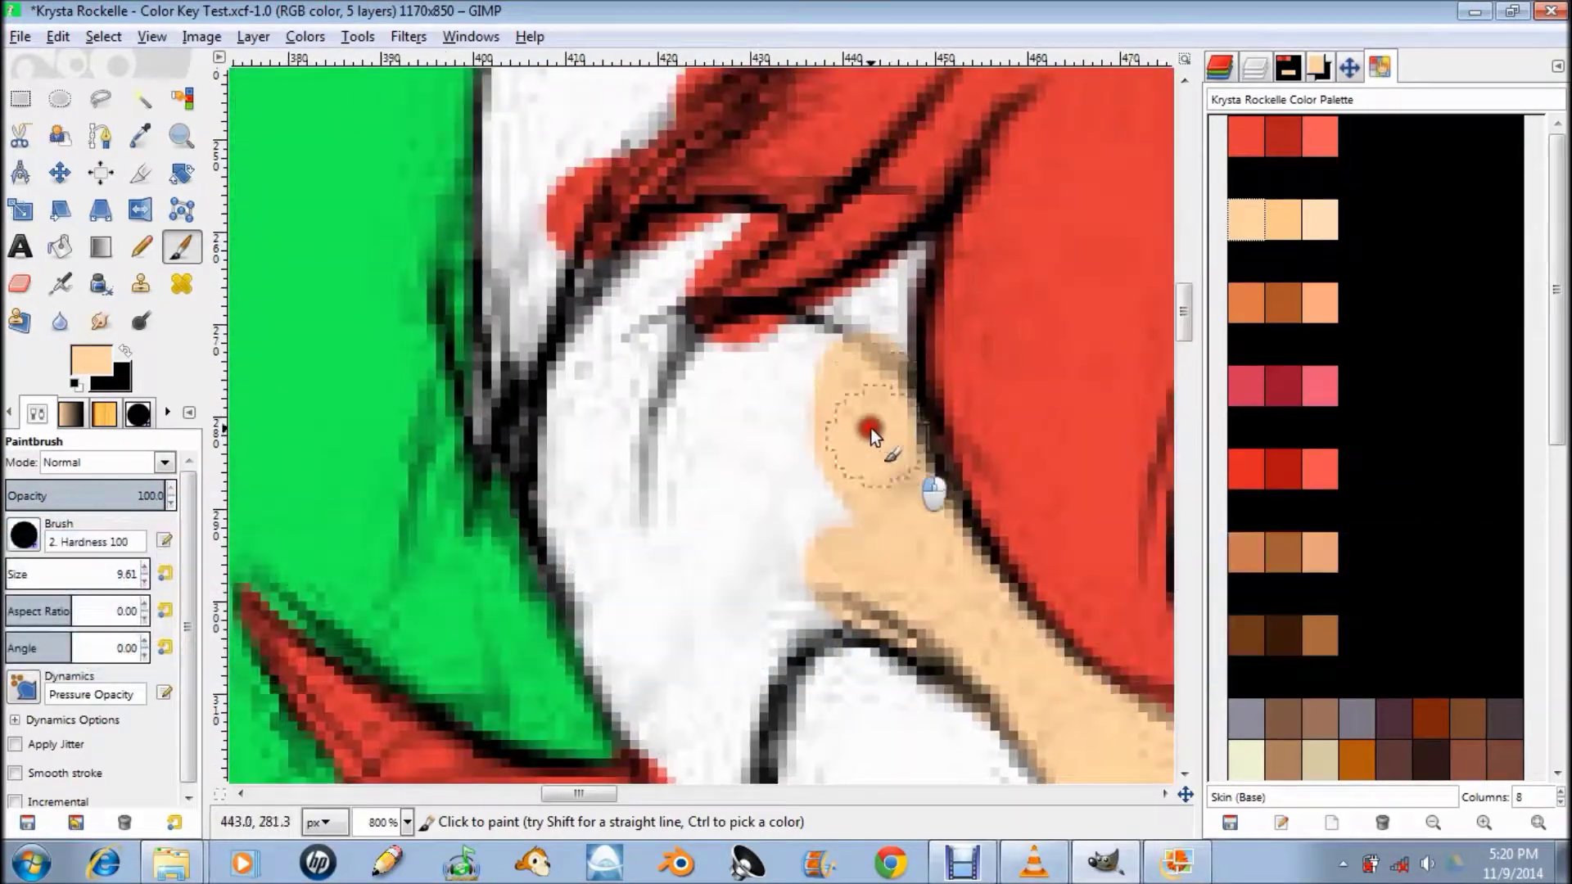
pyautogui.moveTo(749, 363)
pyautogui.mouseDown()
pyautogui.moveTo(732, 346)
pyautogui.moveTo(626, 436)
pyautogui.moveTo(553, 226)
pyautogui.mouseUp()
# - Colour the neck peach and fill the white gaps on the cheek
pyautogui.moveTo(598, 301)
pyautogui.mouseDown()
pyautogui.moveTo(590, 333)
pyautogui.moveTo(666, 533)
pyautogui.moveTo(660, 273)
pyautogui.moveTo(808, 547)
pyautogui.moveTo(982, 432)
pyautogui.moveTo(892, 366)
pyautogui.moveTo(763, 425)
pyautogui.moveTo(843, 386)
pyautogui.moveTo(835, 404)
pyautogui.moveTo(958, 238)
pyautogui.moveTo(933, 411)
pyautogui.mouseUp()
pyautogui.scroll(-1, 933, 411)
pyautogui.moveTo(967, 280)
pyautogui.mouseDown()
pyautogui.moveTo(702, 421)
pyautogui.moveTo(947, 481)
pyautogui.moveTo(642, 586)
pyautogui.moveTo(738, 619)
pyautogui.mouseUp()
pyautogui.scroll(-2, 921, 305)
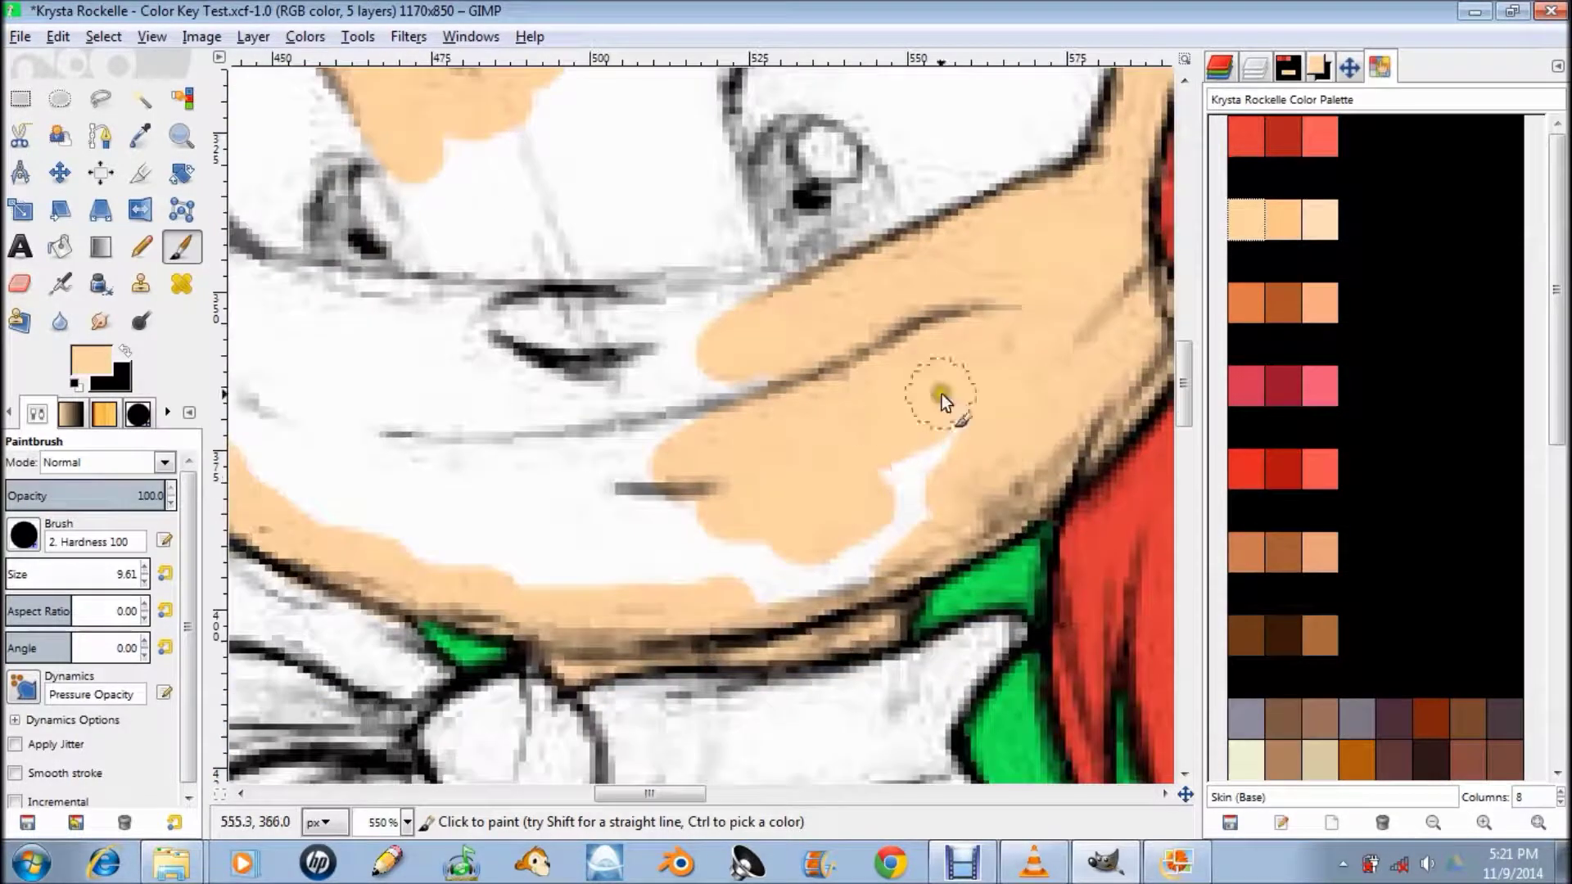
pyautogui.moveTo(942, 395); pyautogui.dragTo(442, 538)
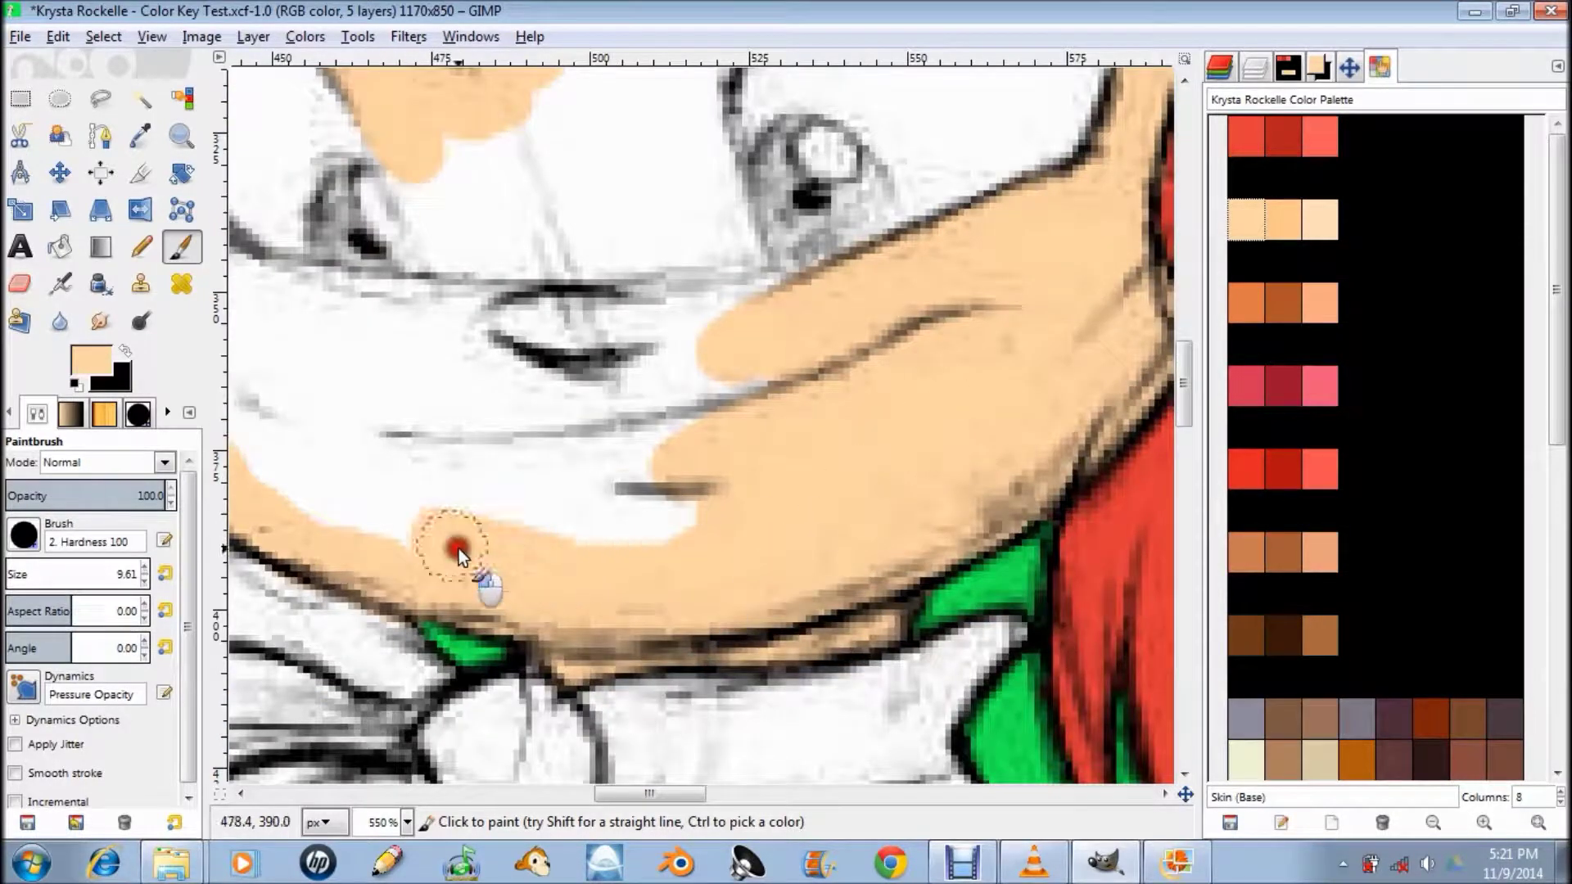
pyautogui.moveTo(891, 480)
pyautogui.mouseDown()
pyautogui.moveTo(529, 436)
pyautogui.moveTo(636, 414)
pyautogui.moveTo(509, 493)
pyautogui.moveTo(966, 517)
pyautogui.mouseUp()
# - Fill the white strips beside the eye and nose bridge with peach
pyautogui.scroll(3, 508, 385)
pyautogui.scroll(3, 794, 414)
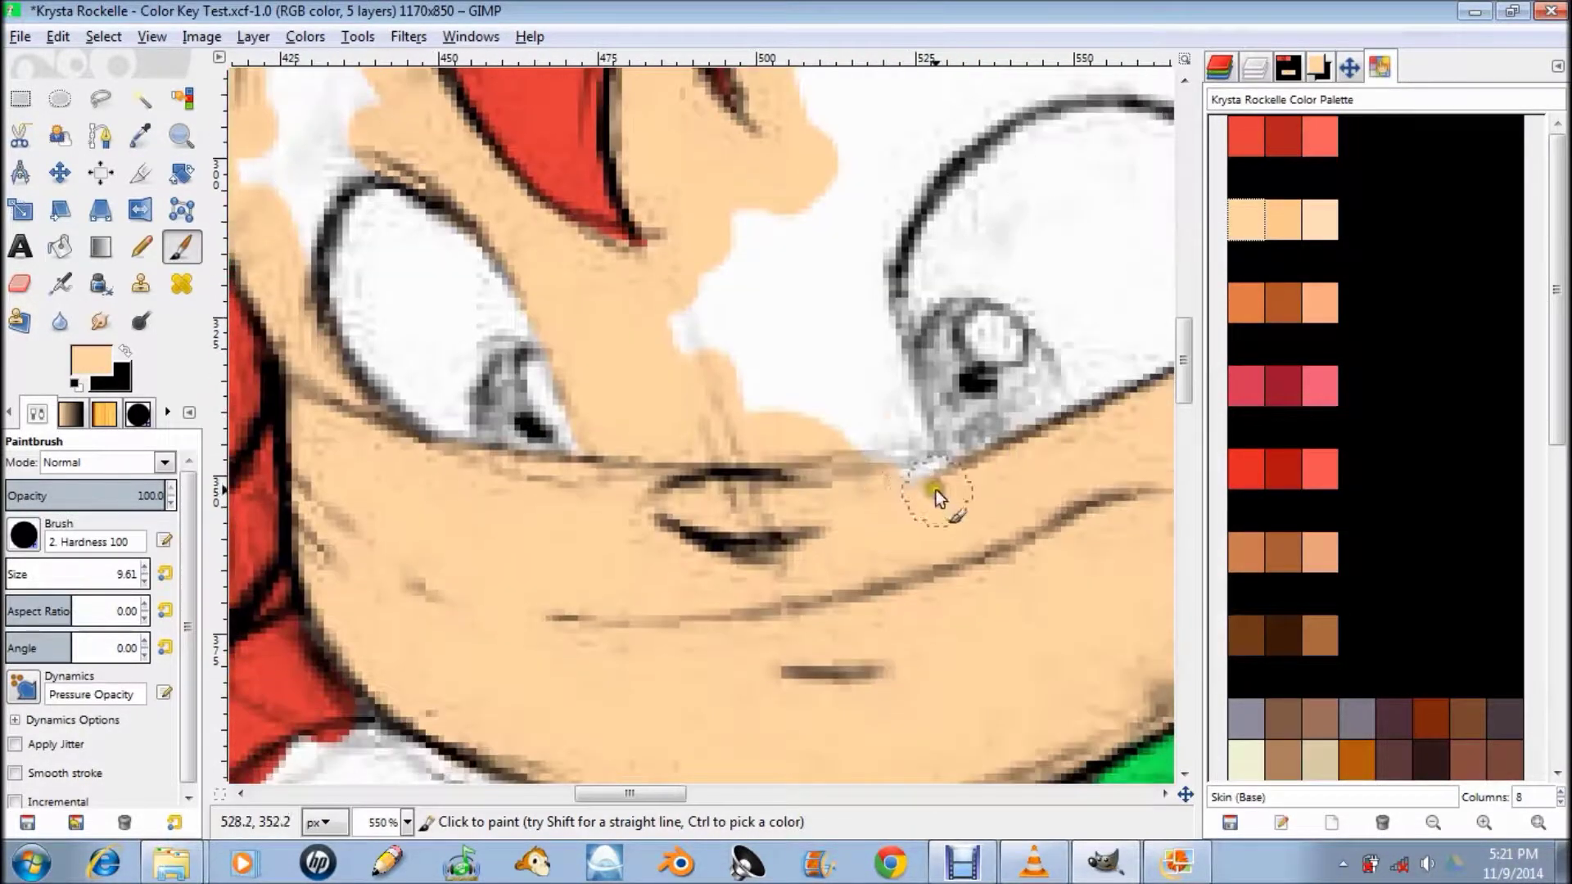
pyautogui.moveTo(855, 270); pyautogui.dragTo(878, 437)
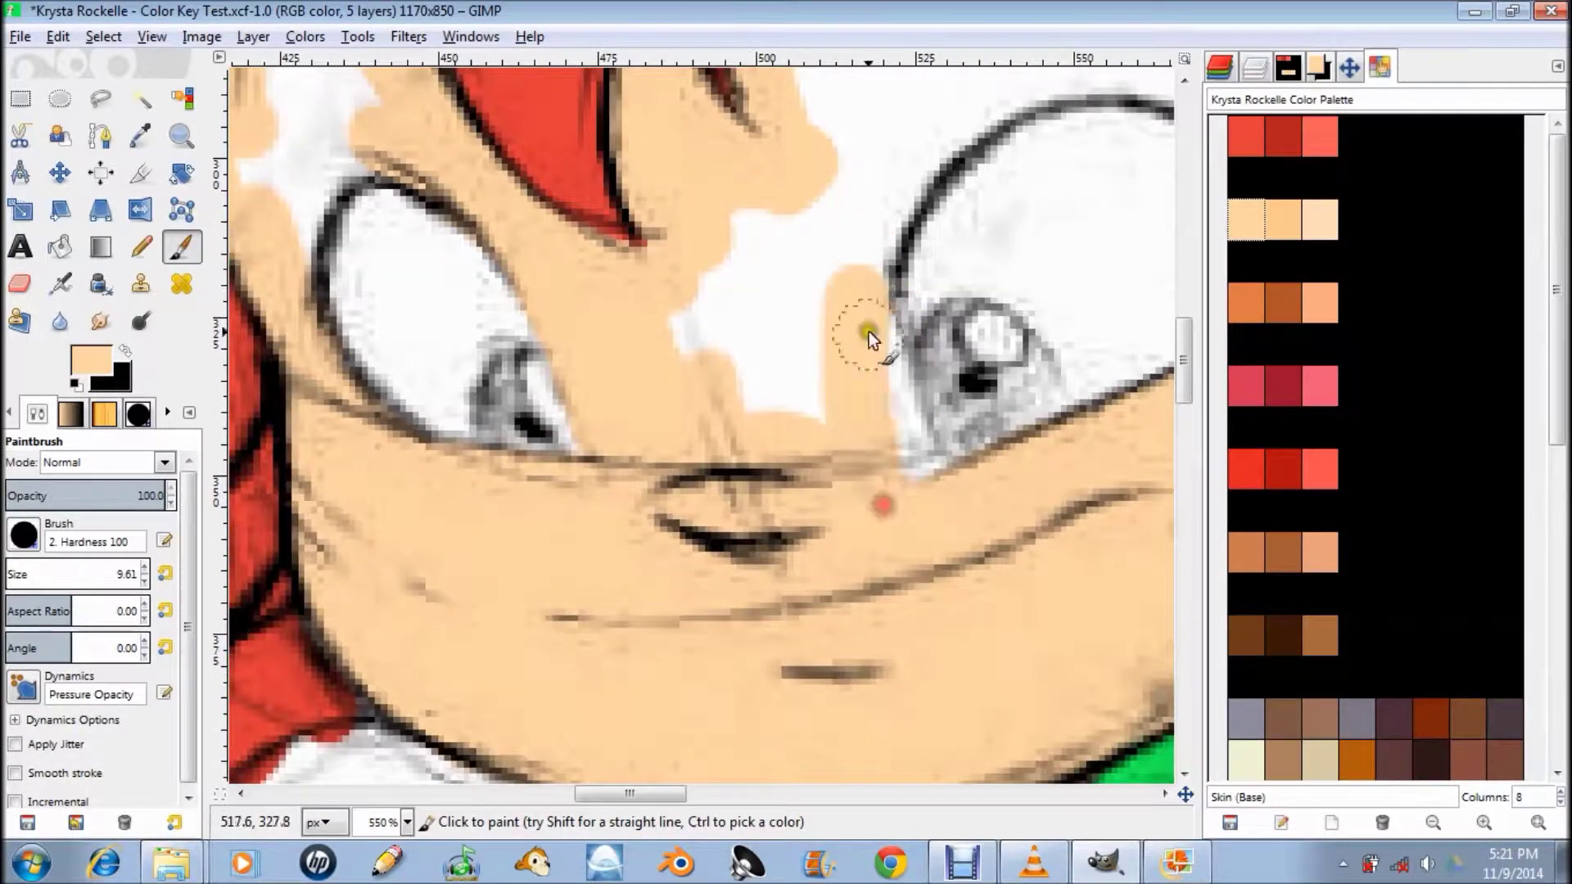
pyautogui.scroll(3, 817, 332)
pyautogui.moveTo(843, 360); pyautogui.dragTo(861, 474)
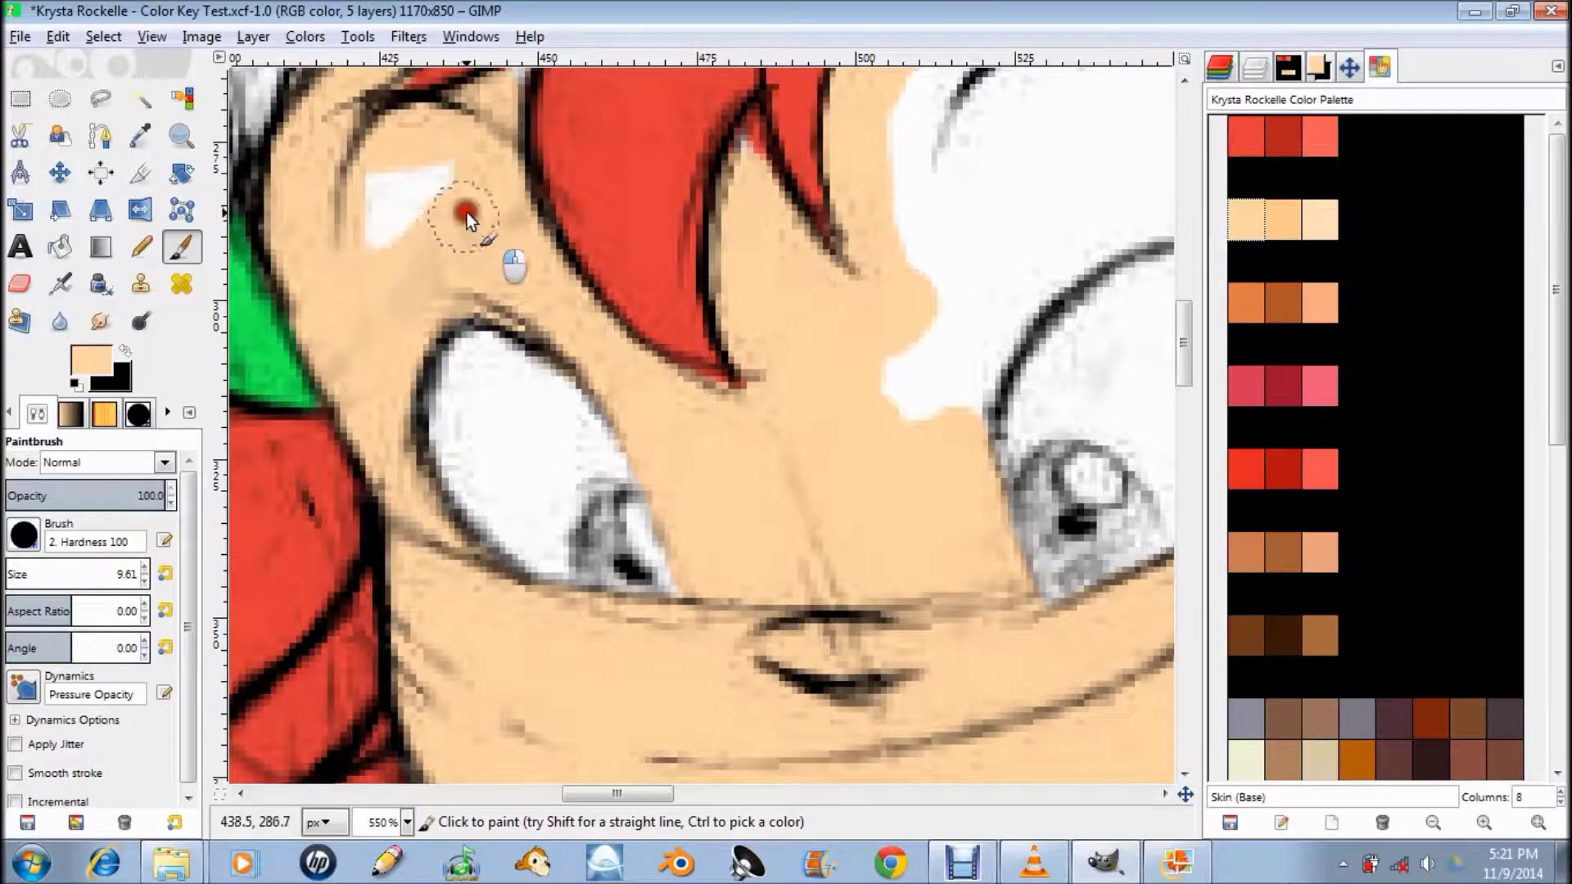
pyautogui.scroll(5, 757, 221)
pyautogui.hscroll(5, 757, 221)
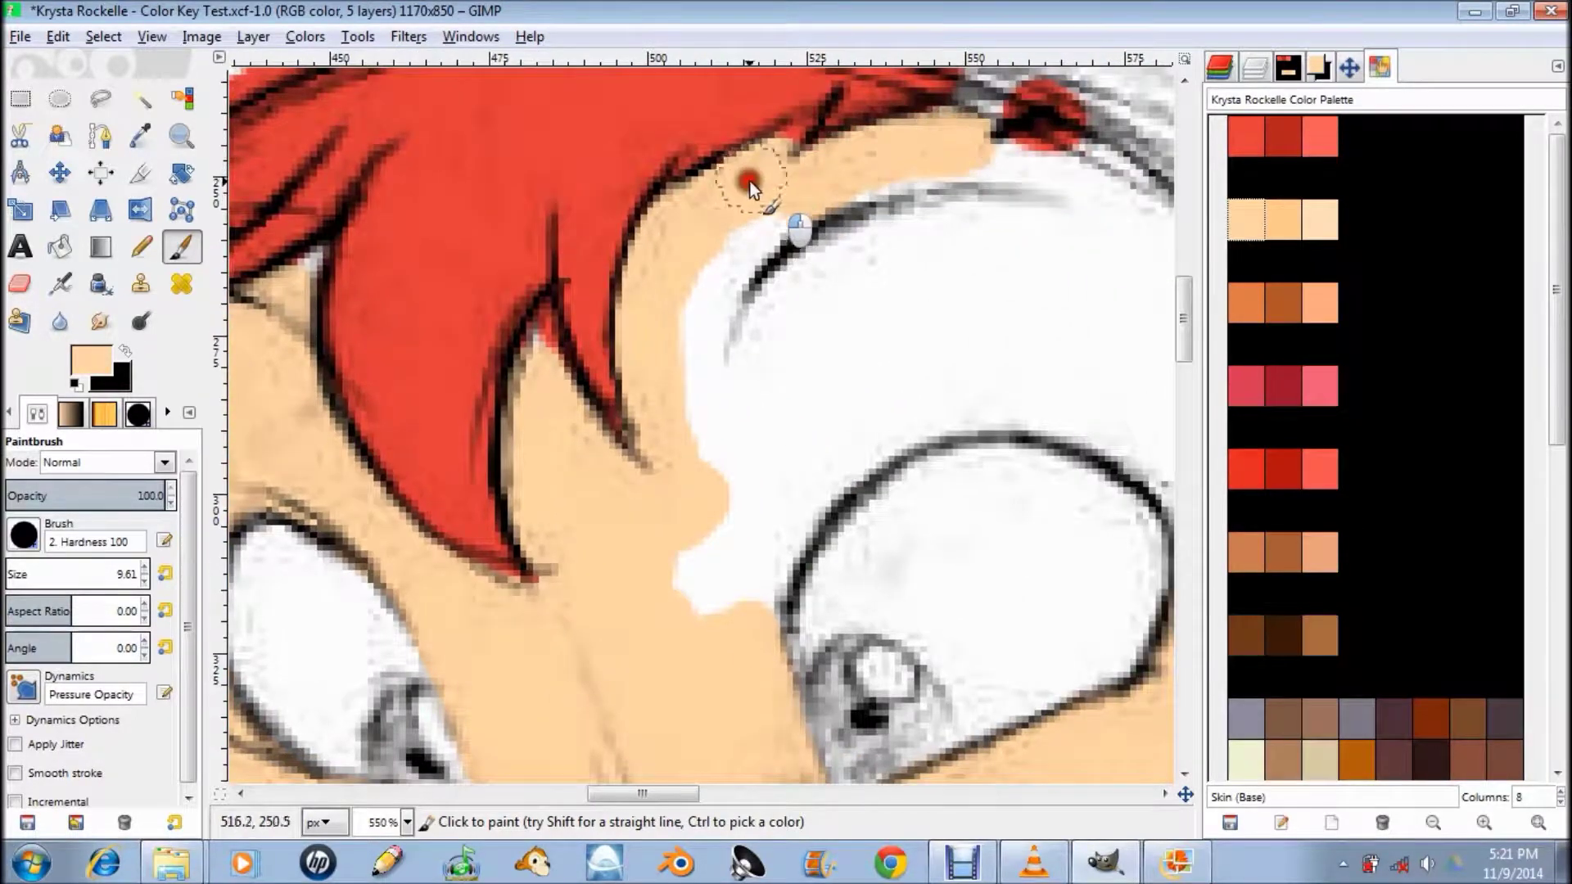
pyautogui.hscroll(7, 750, 181)
pyautogui.scroll(1, 750, 180)
# - Cover the brow line and the area above the eye with peach
pyautogui.moveTo(740, 212); pyautogui.dragTo(964, 341)
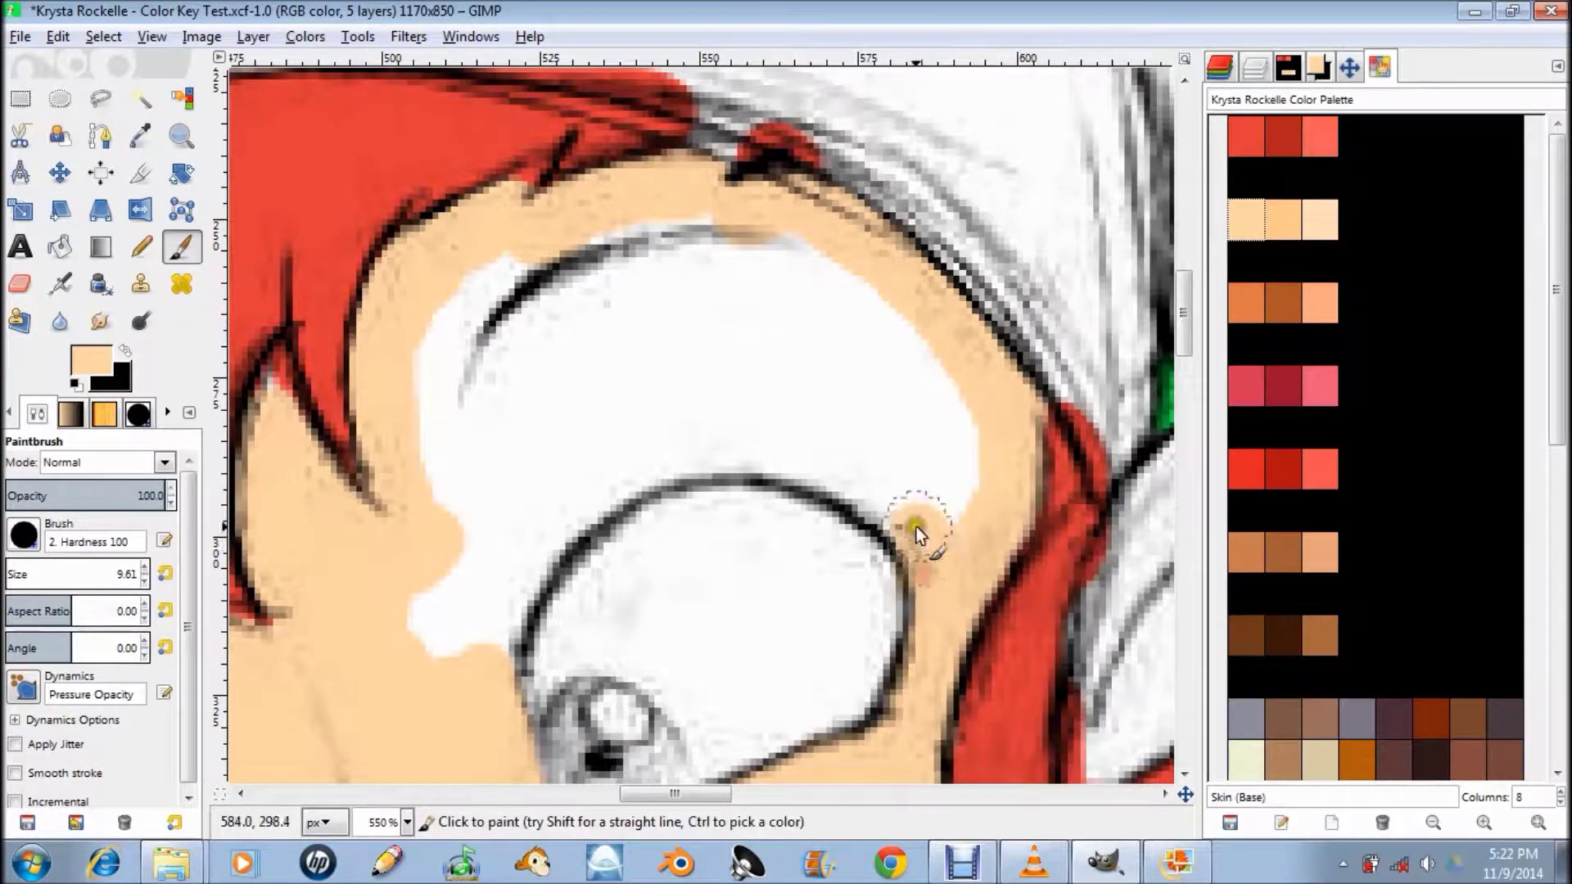
pyautogui.moveTo(916, 527); pyautogui.dragTo(725, 479)
pyautogui.scroll(-5, 789, 287)
pyautogui.hscroll(-4, 788, 287)
pyautogui.moveTo(788, 295); pyautogui.dragTo(639, 381)
pyautogui.hscroll(1, 871, 340)
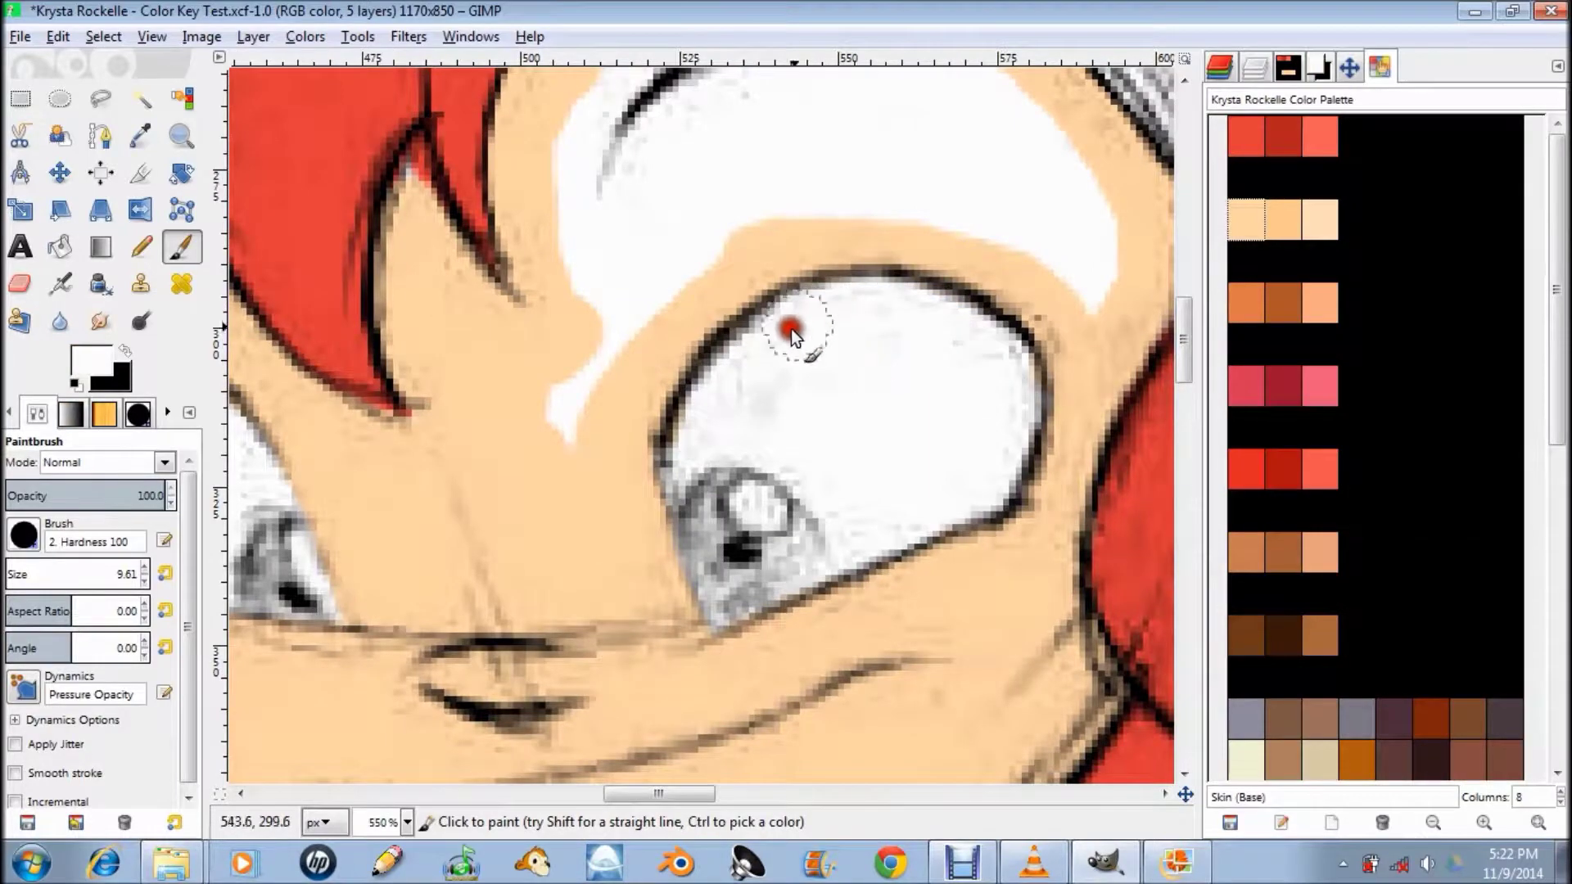
pyautogui.moveTo(1117, 282)
pyautogui.mouseDown()
pyautogui.moveTo(1010, 211)
pyautogui.moveTo(675, 292)
pyautogui.moveTo(783, 359)
pyautogui.moveTo(639, 632)
pyautogui.mouseUp()
pyautogui.scroll(3, 1011, 196)
pyautogui.hscroll(-2, 1011, 182)
pyautogui.keyDown('ctrl'); pyautogui.scroll(2, 383, 354); pyautogui.keyUp('ctrl')
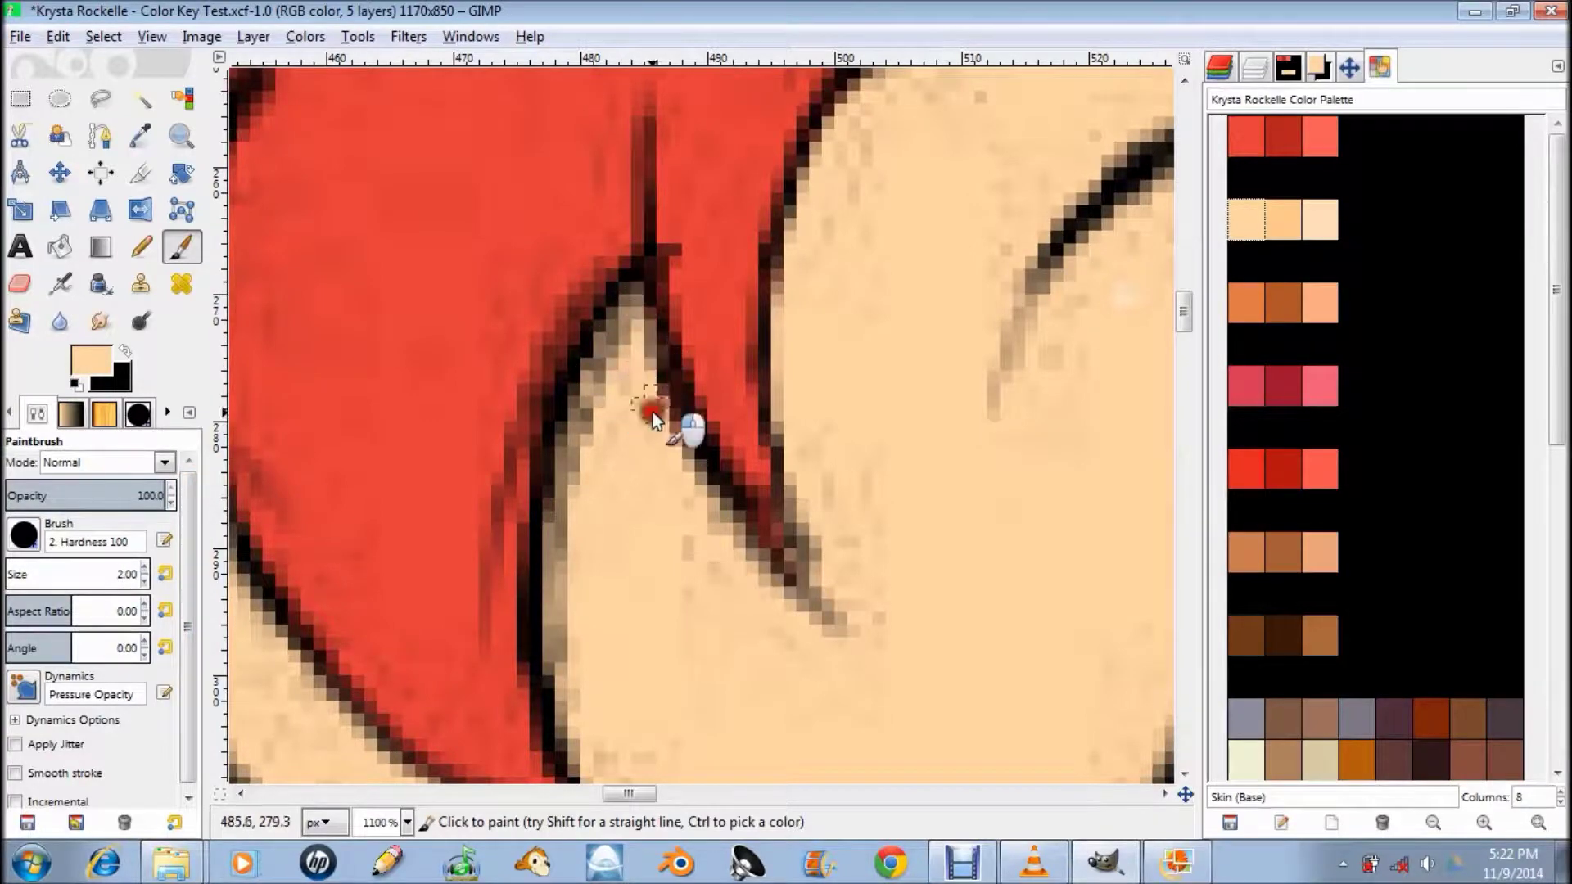
# - Zoom in on the ear and swap between the red hair and peach skin colours
pyautogui.scroll(3, 764, 537)
pyautogui.keyDown('ctrl'); pyautogui.scroll(1, 687, 518); pyautogui.keyUp('ctrl')
pyautogui.hscroll(-2, 529, 544)
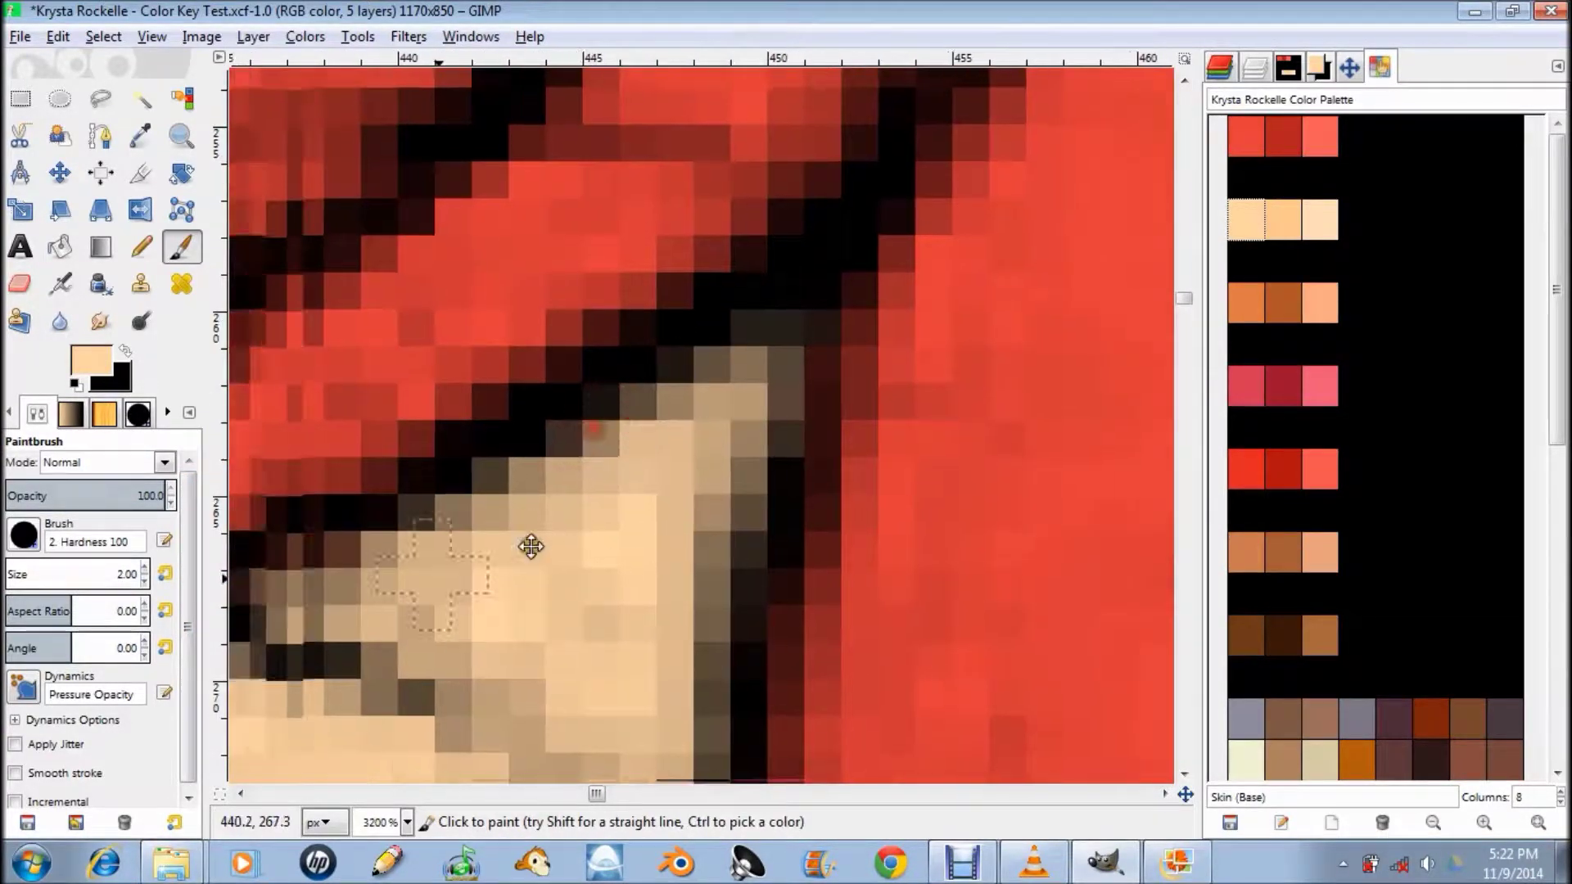
pyautogui.keyDown('ctrl'); pyautogui.scroll(-1, 573, 518); pyautogui.keyUp('ctrl')
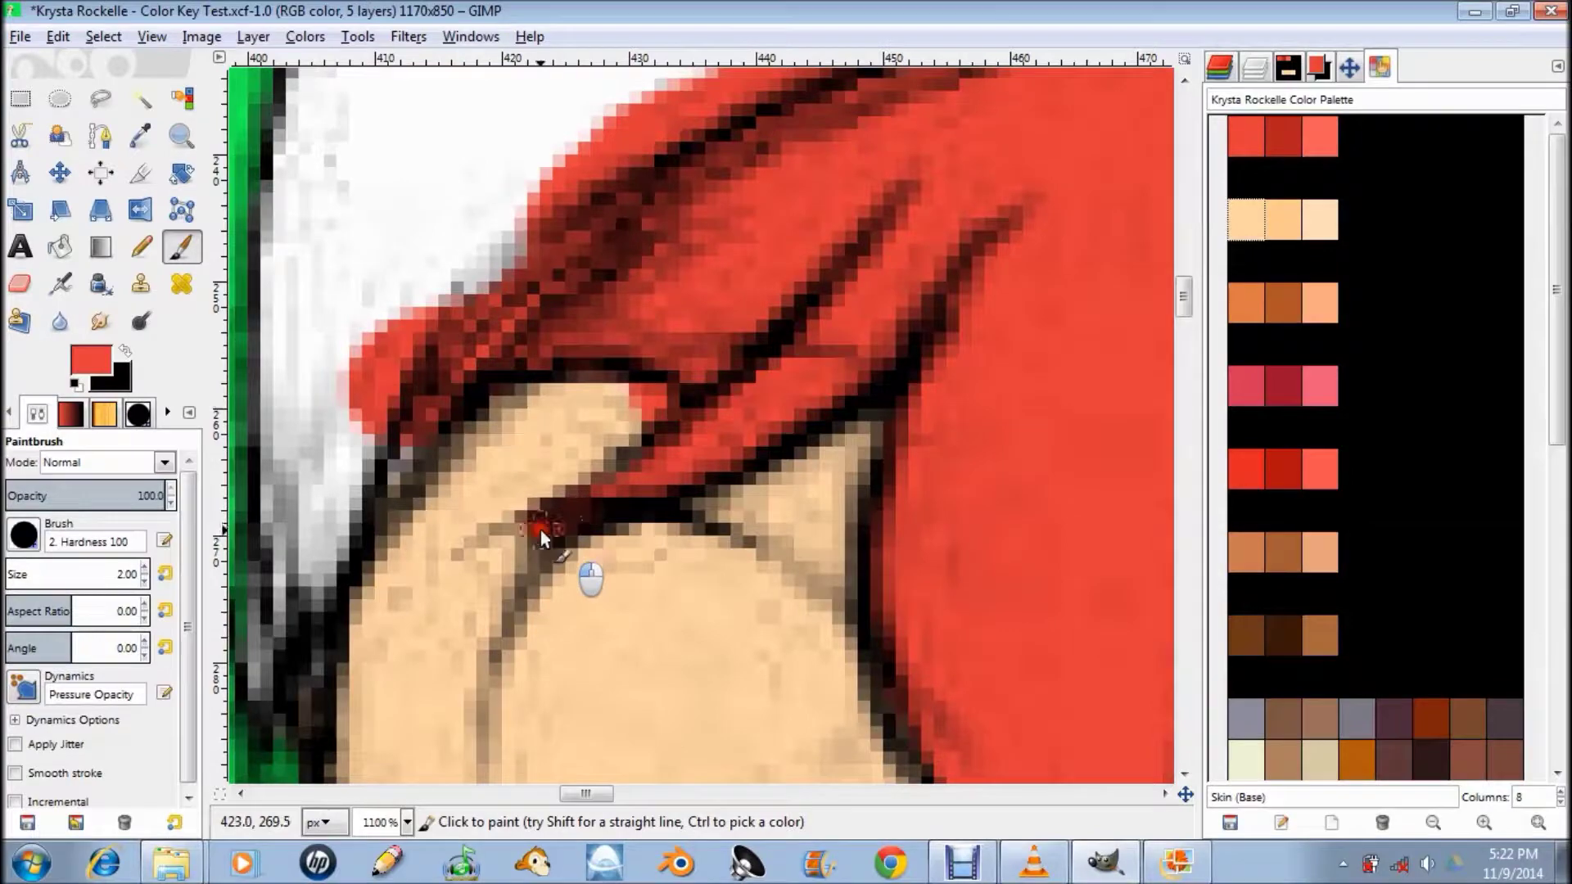
pyautogui.scroll(1, 547, 528)
pyautogui.hscroll(-1, 706, 453)
pyautogui.scroll(-7, 660, 449)
pyautogui.scroll(7, 586, 264)
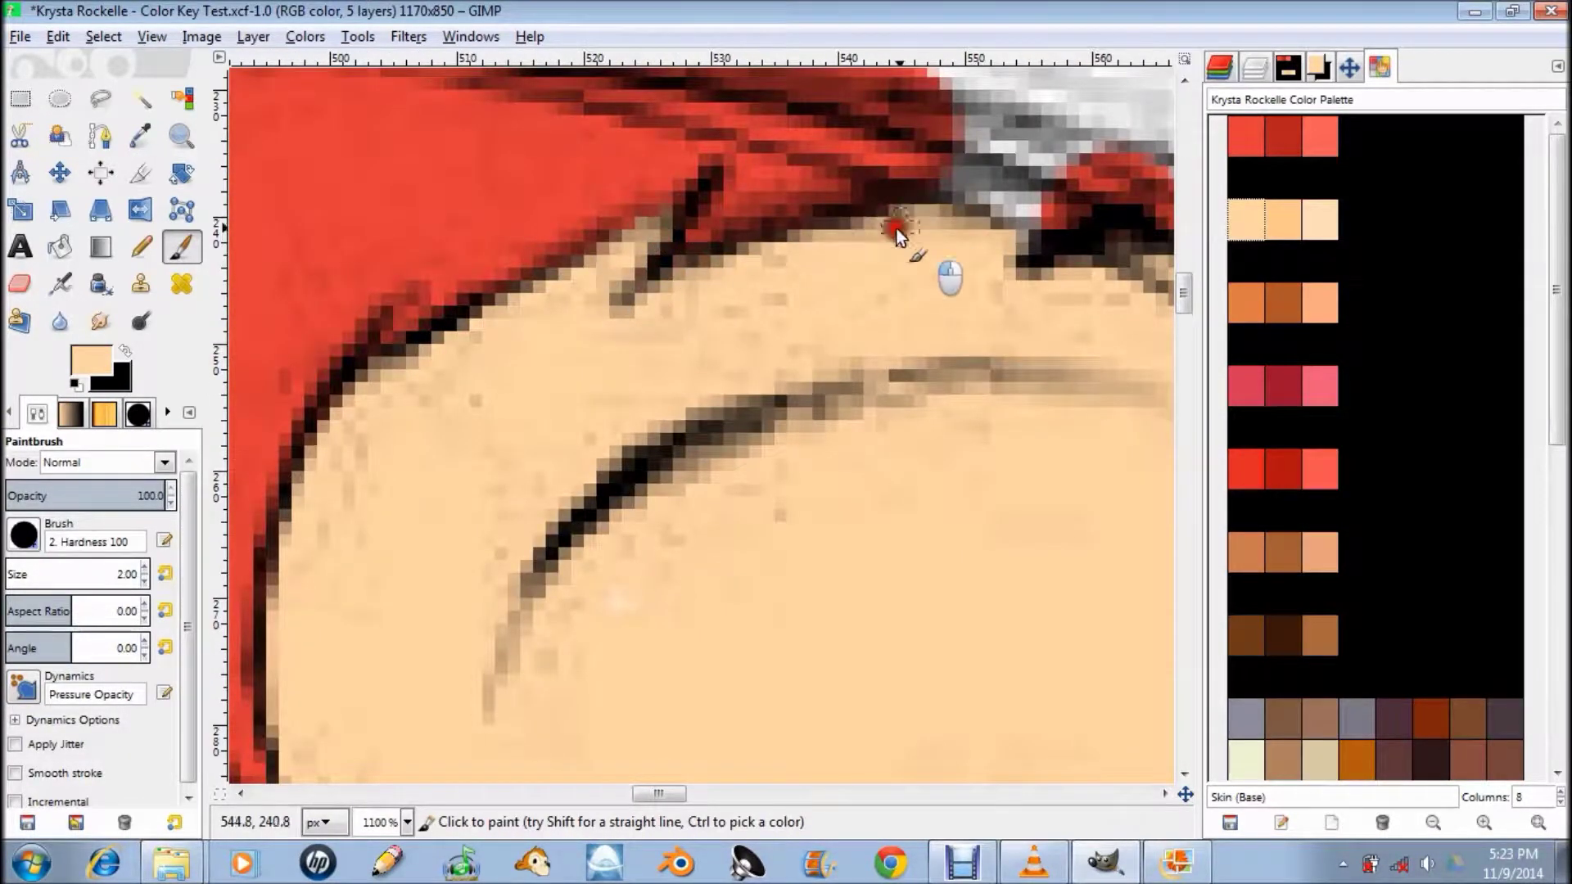
pyautogui.scroll(-2, 877, 239)
pyautogui.keyDown('ctrl'); pyautogui.click(706, 381); pyautogui.keyUp('ctrl')
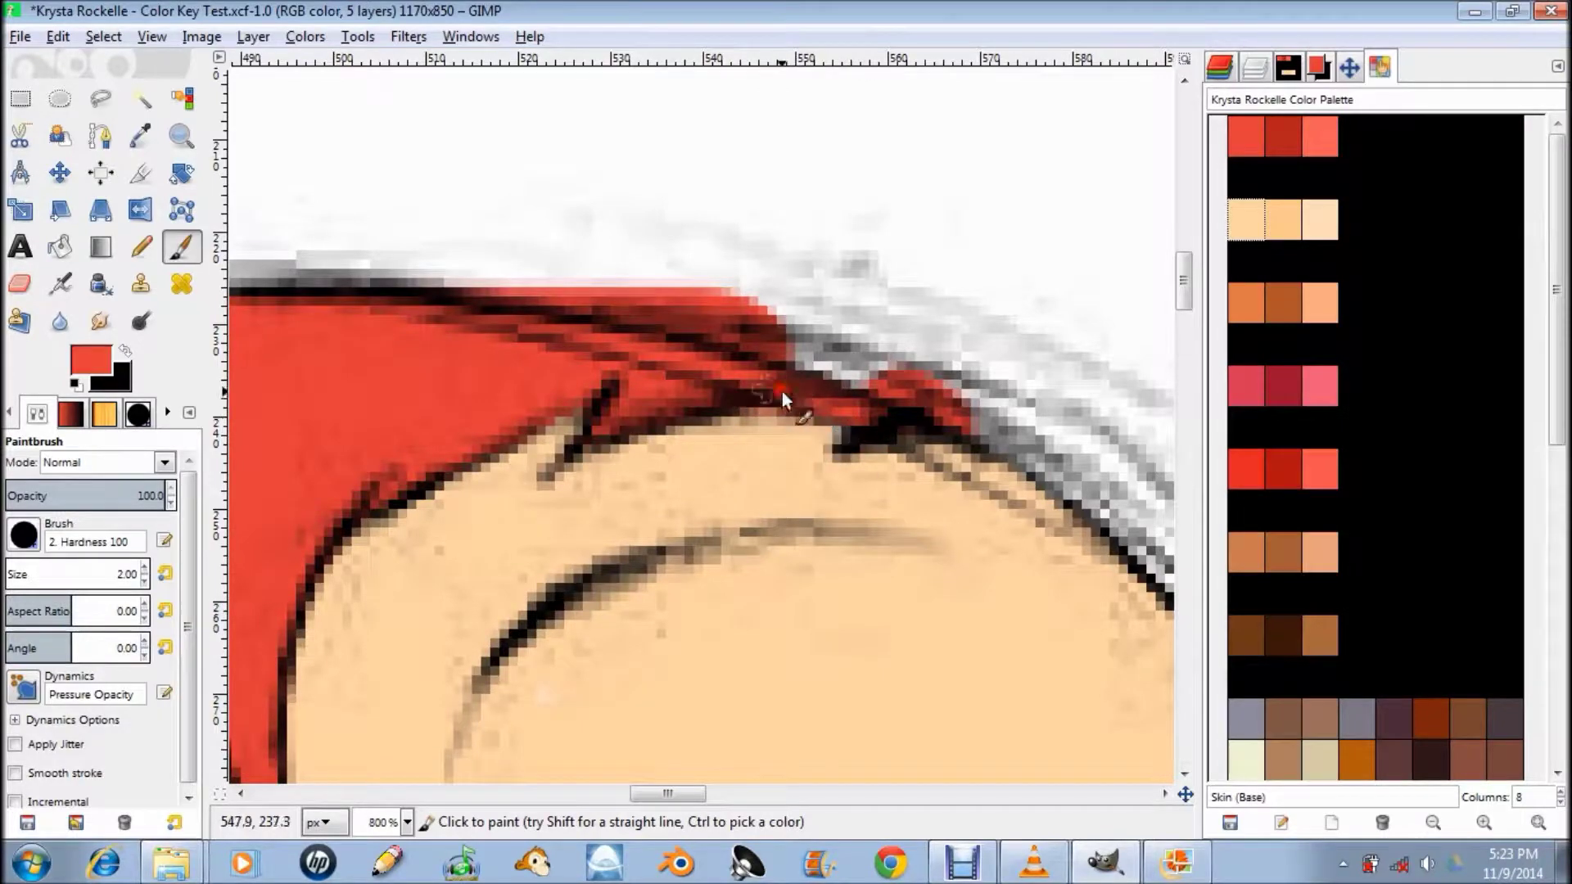
pyautogui.keyDown('ctrl'); pyautogui.click(741, 413); pyautogui.keyUp('ctrl')
# - Enlarge the brush slightly and fill the ear with peach
pyautogui.scroll(-3, 728, 422)
pyautogui.scroll(-3, 818, 385)
pyautogui.scroll(5, 881, 344)
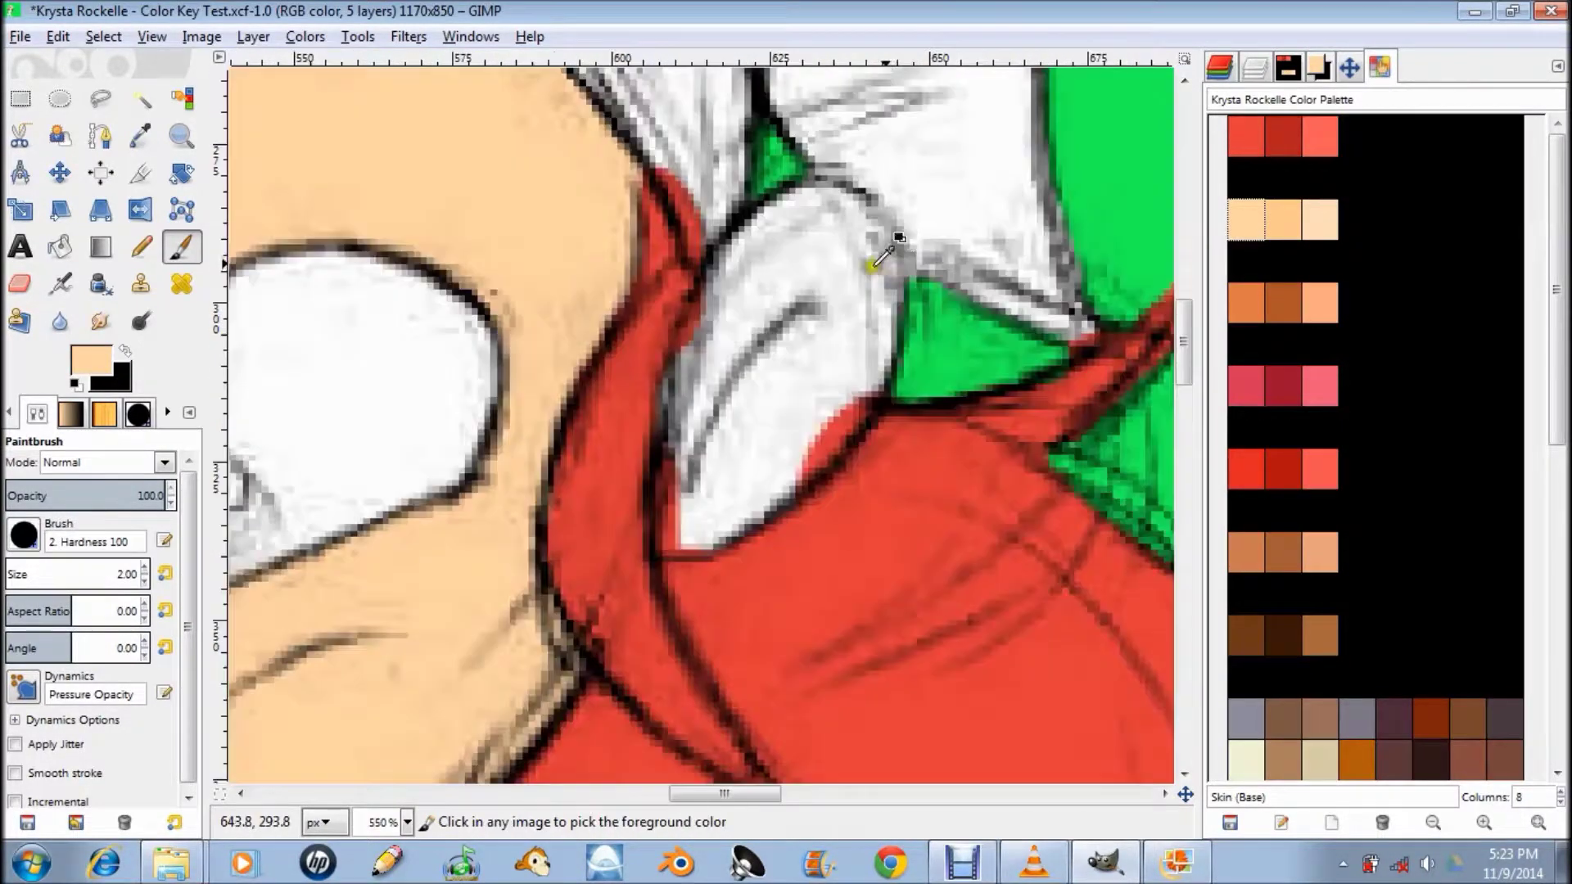
pyautogui.scroll(2, 891, 261)
pyautogui.moveTo(111, 582); pyautogui.dragTo(123, 582)
pyautogui.moveTo(763, 361); pyautogui.dragTo(830, 220)
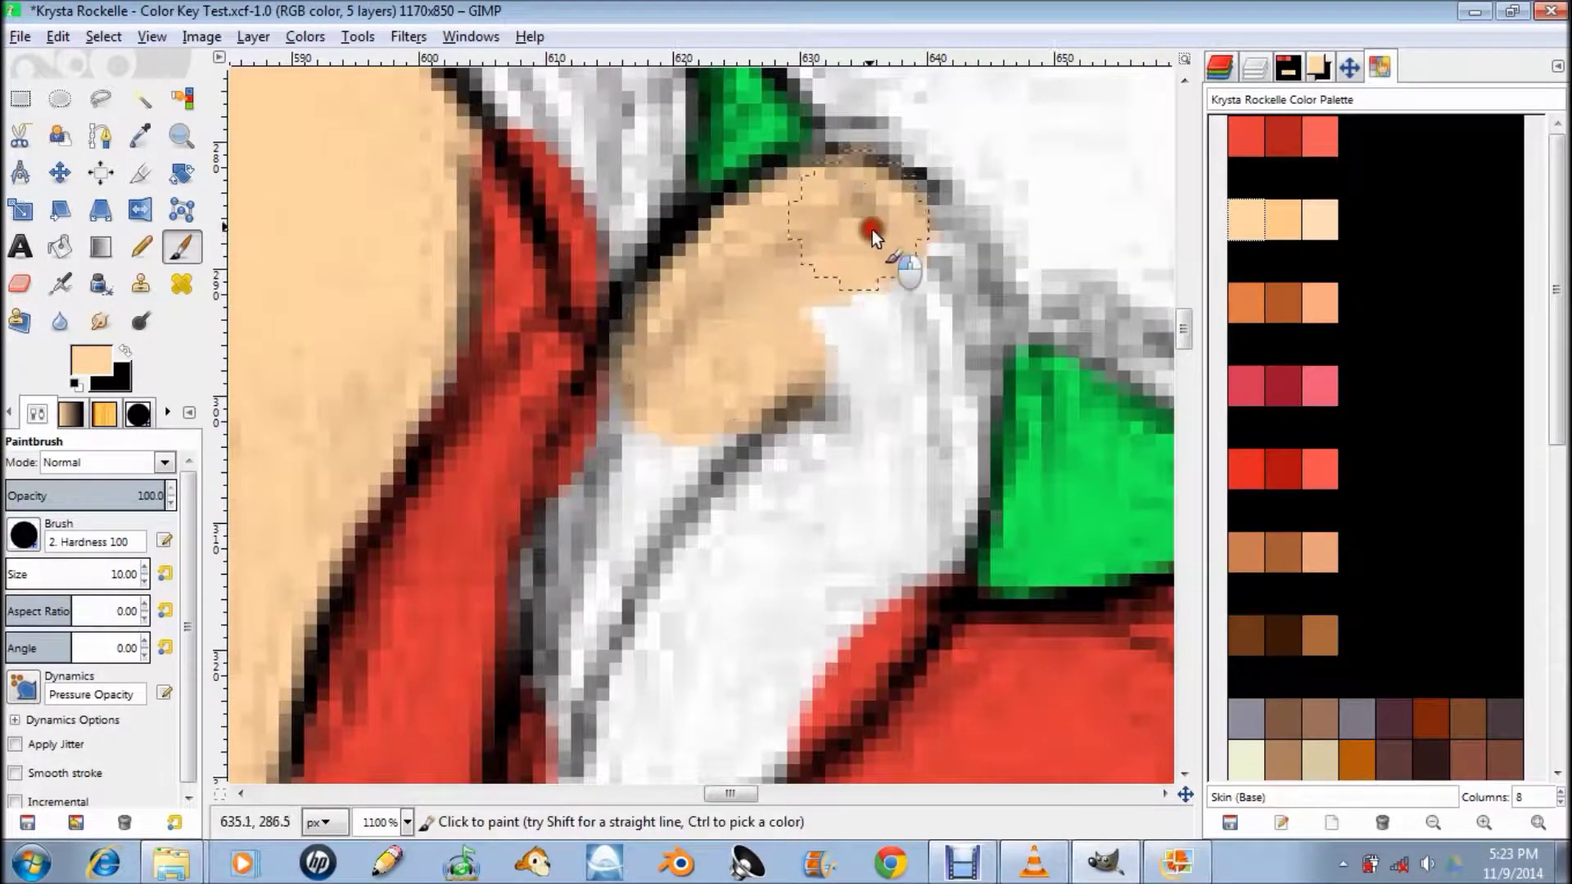
pyautogui.moveTo(704, 425)
pyautogui.mouseDown()
pyautogui.moveTo(626, 332)
pyautogui.moveTo(557, 596)
pyautogui.moveTo(797, 470)
pyautogui.moveTo(720, 293)
pyautogui.moveTo(637, 430)
pyautogui.moveTo(565, 630)
pyautogui.mouseUp()
pyautogui.scroll(-2, 625, 333)
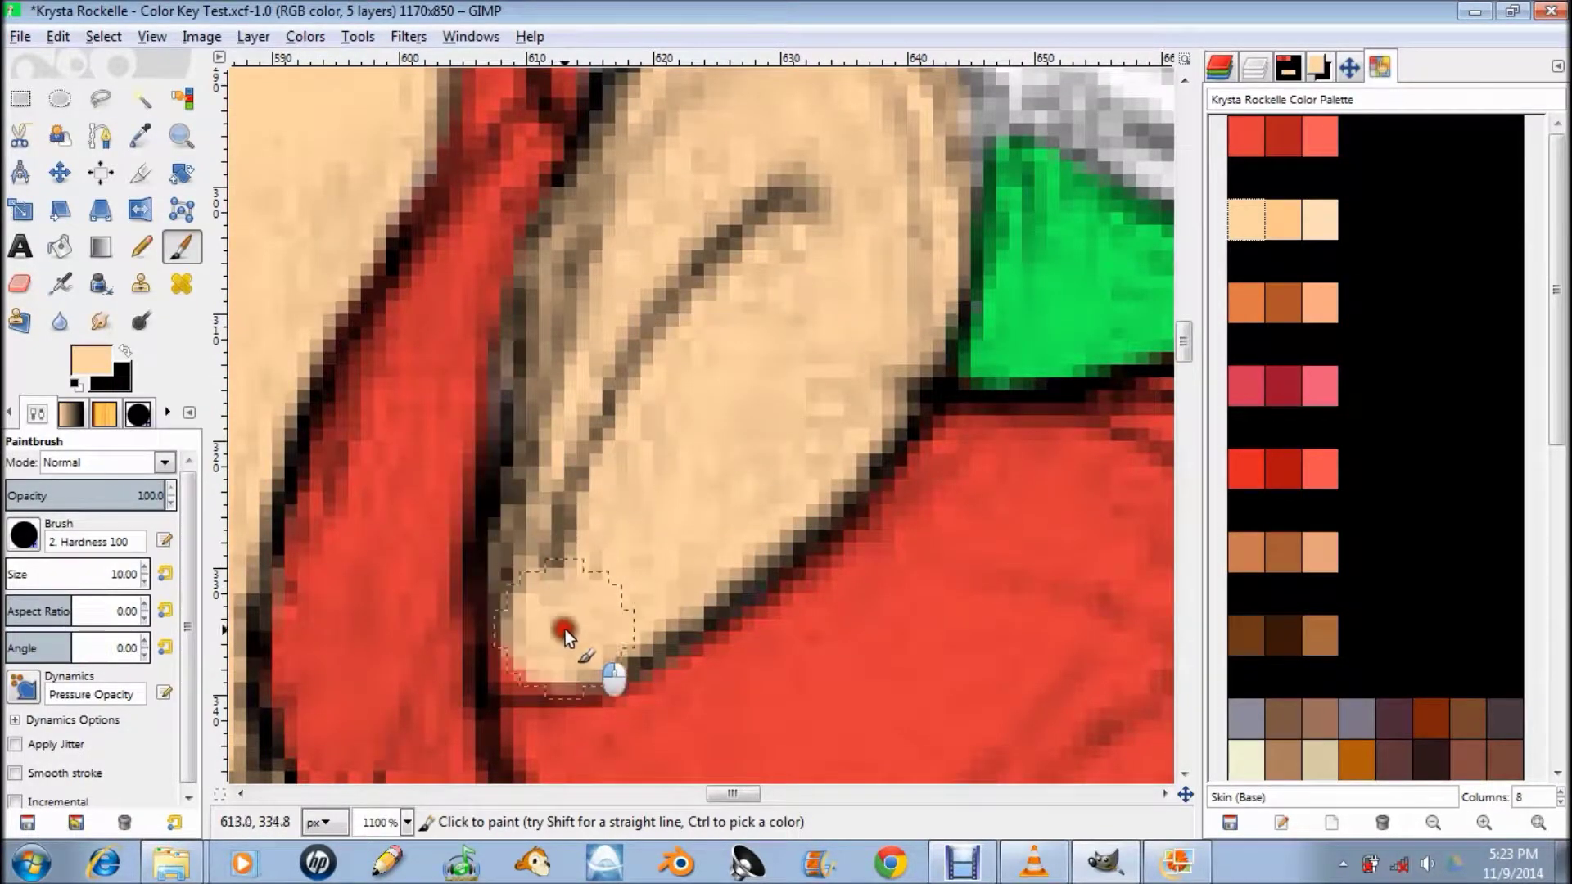
pyautogui.scroll(1, 831, 425)
pyautogui.scroll(-2, 773, 293)
pyautogui.scroll(1, 896, 336)
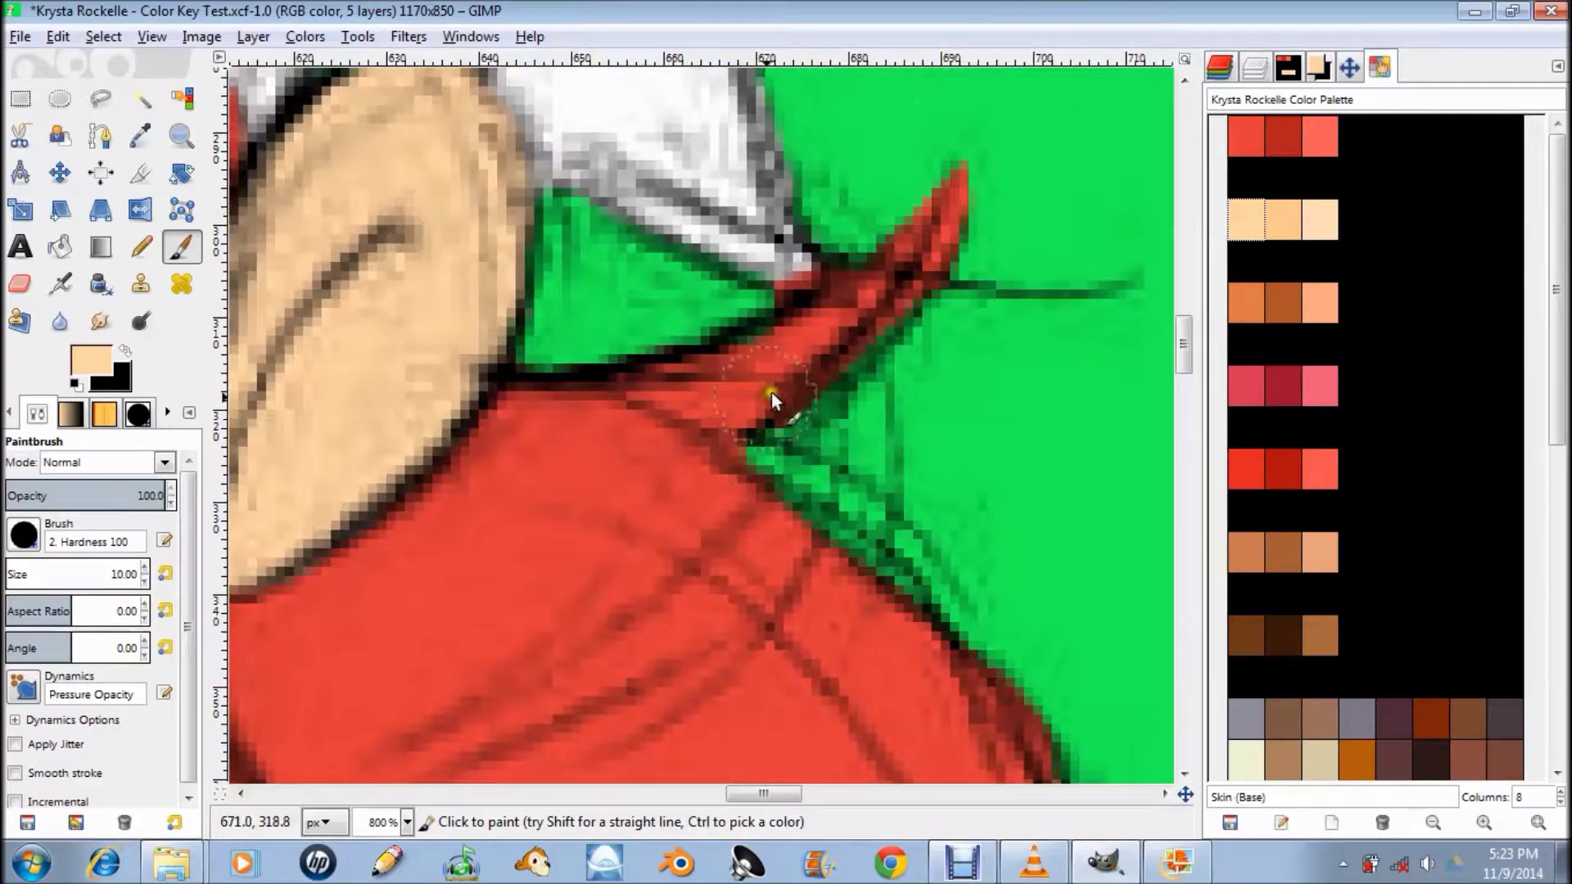
# - Show the Layers list, pick red from the drawing, and touch up the hair tip by the ear
pyautogui.click(1254, 66)
pyautogui.keyDown('ctrl'); pyautogui.click(577, 399); pyautogui.keyUp('ctrl')
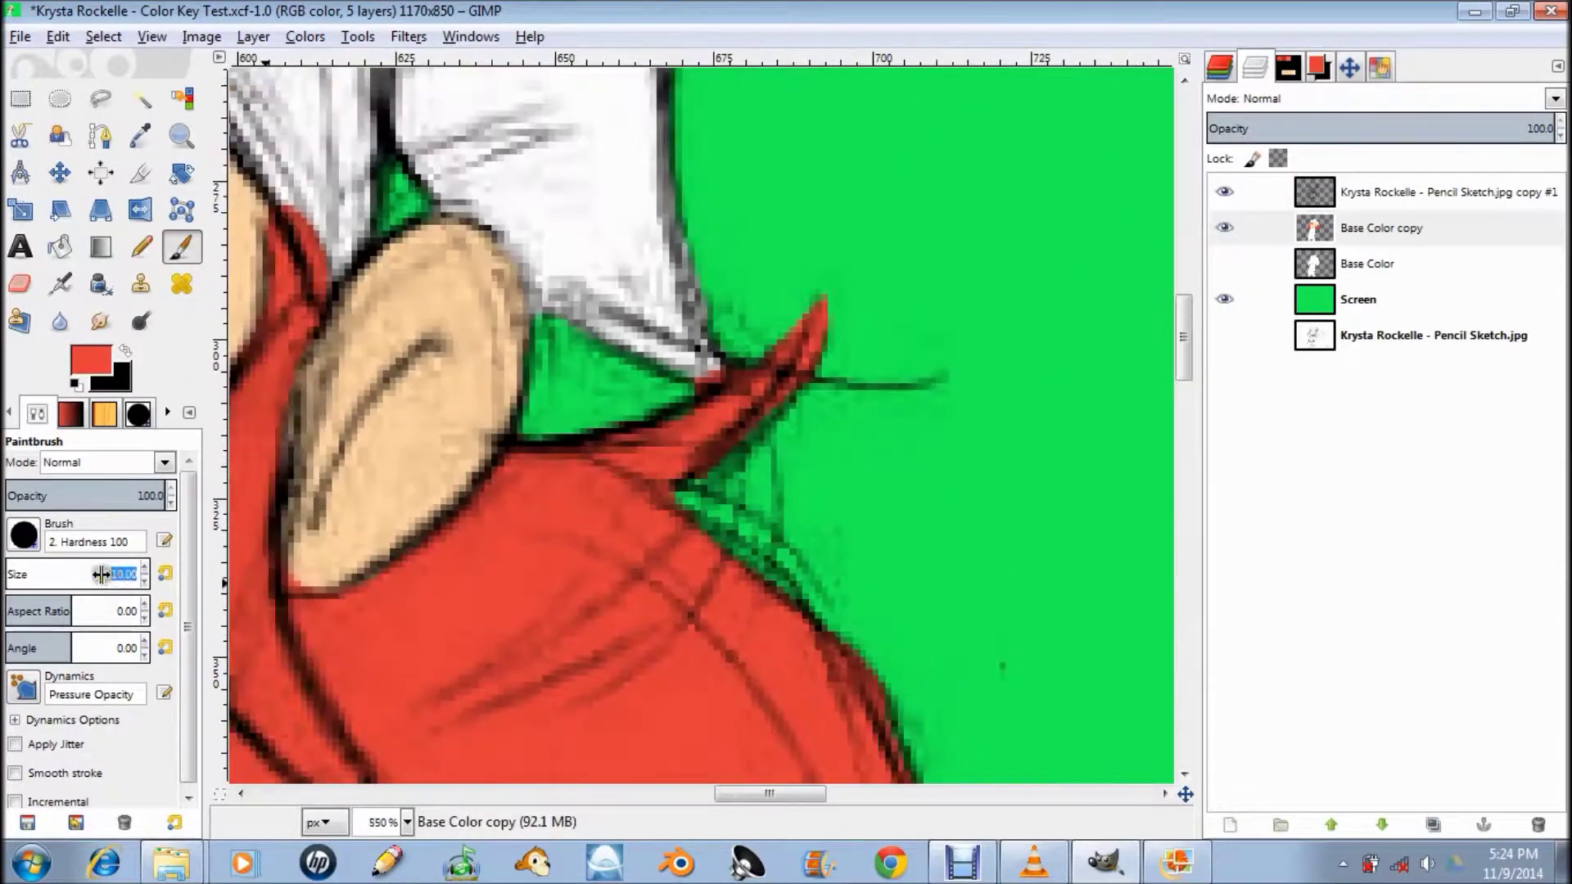
pyautogui.scroll(-2, 128, 574)
pyautogui.scroll(-1, 456, 572)
pyautogui.scroll(2, 881, 308)
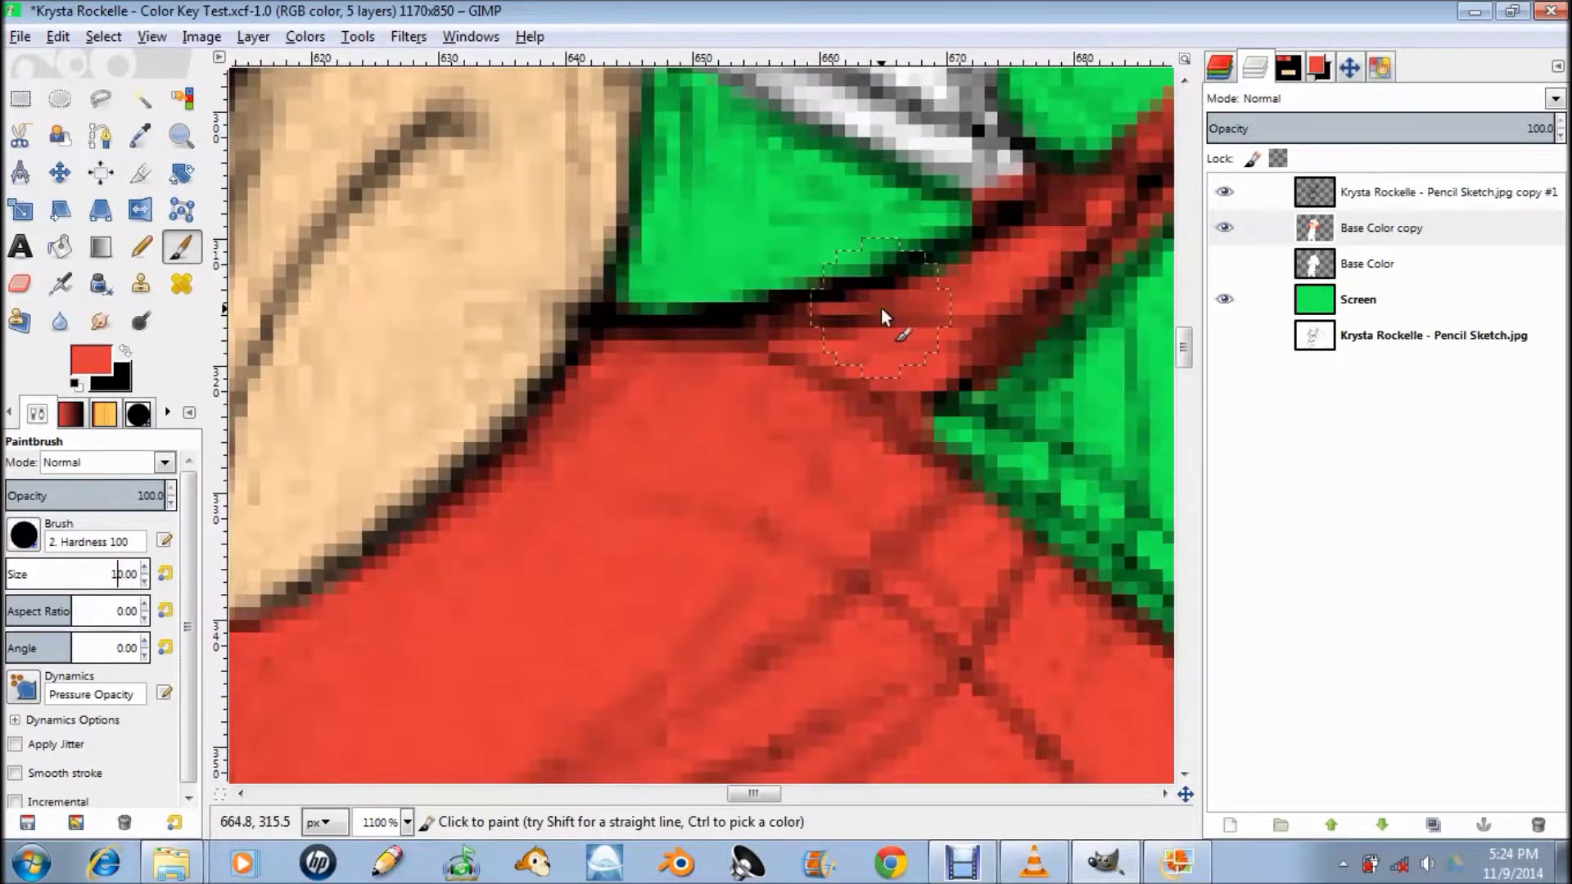
pyautogui.scroll(1, 881, 308)
pyautogui.scroll(-2, 573, 538)
pyautogui.scroll(2, 573, 538)
pyautogui.scroll(-1, 129, 574)
pyautogui.scroll(-1, 128, 574)
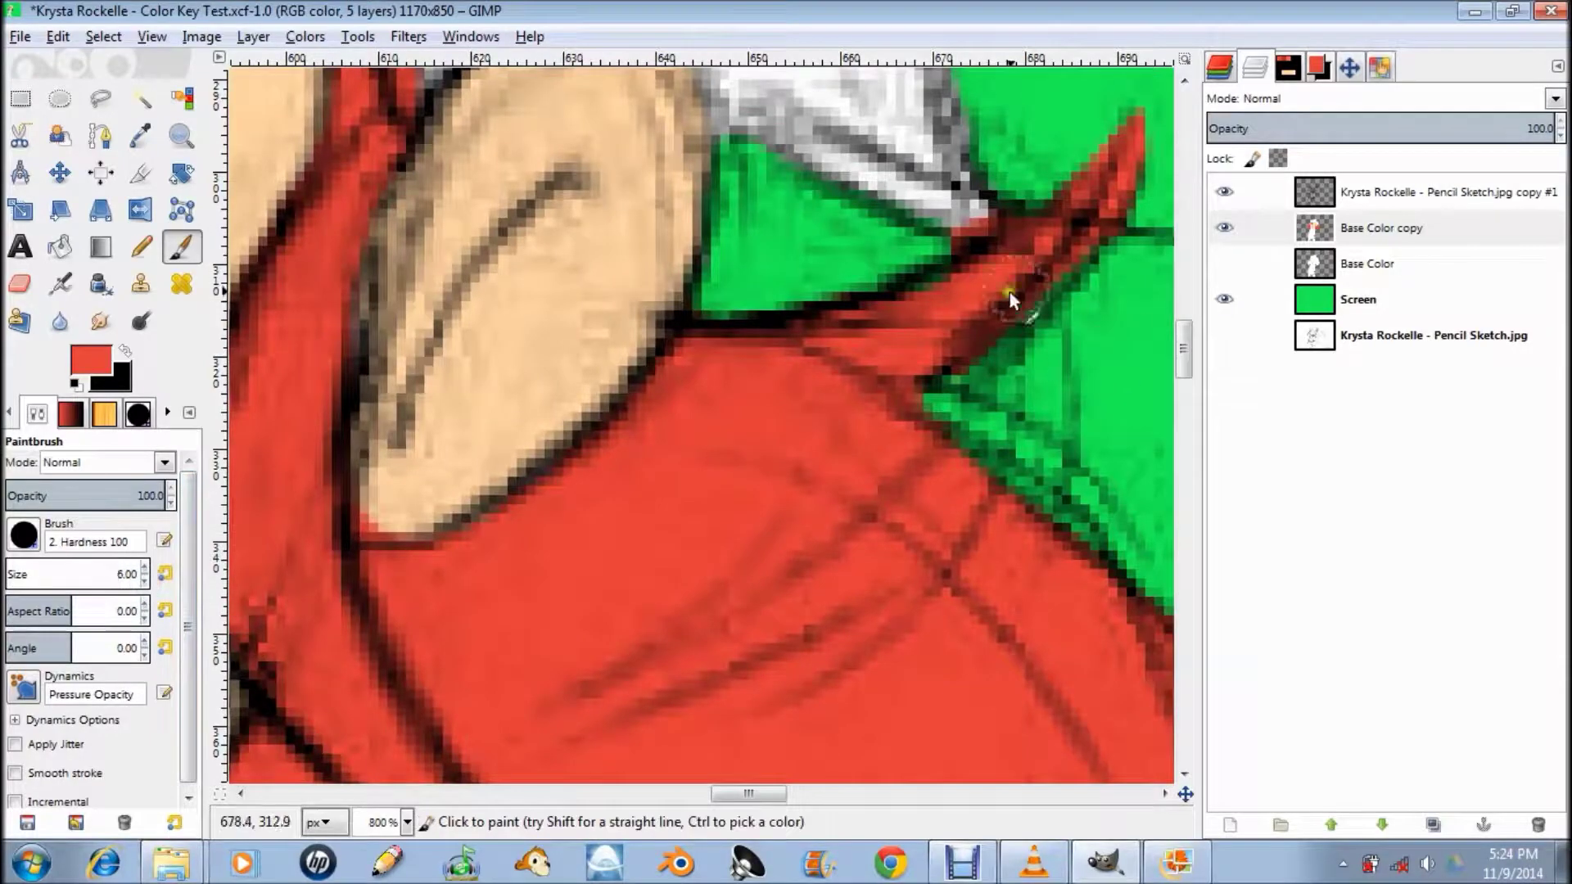
pyautogui.keyDown('ctrl'); pyautogui.click(922, 410); pyautogui.keyUp('ctrl')
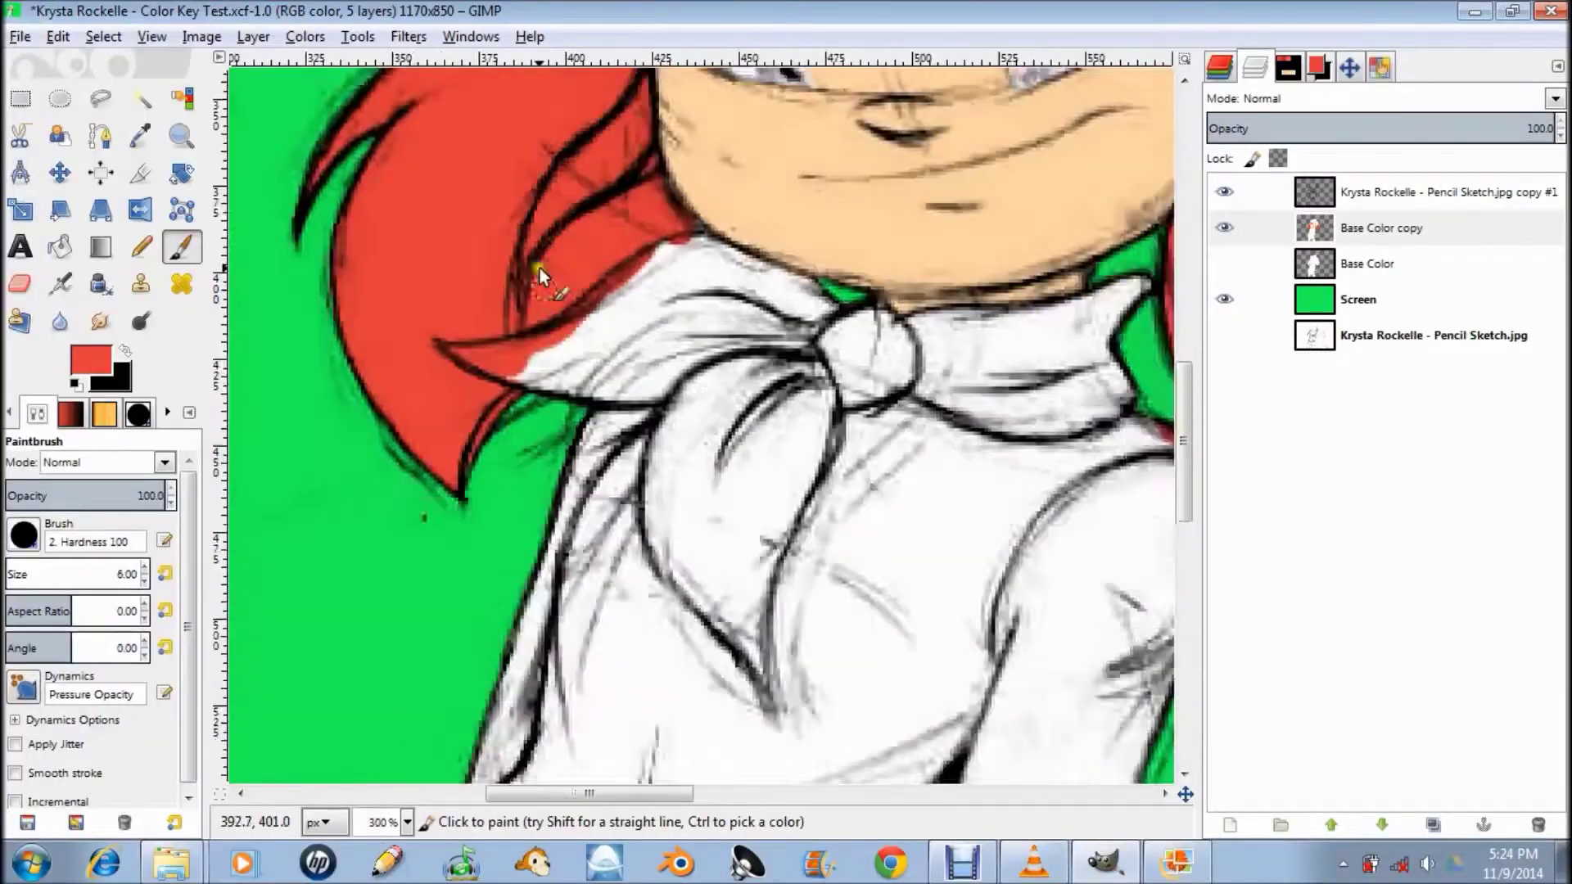
pyautogui.scroll(5, 543, 270)
pyautogui.scroll(-2, 969, 339)
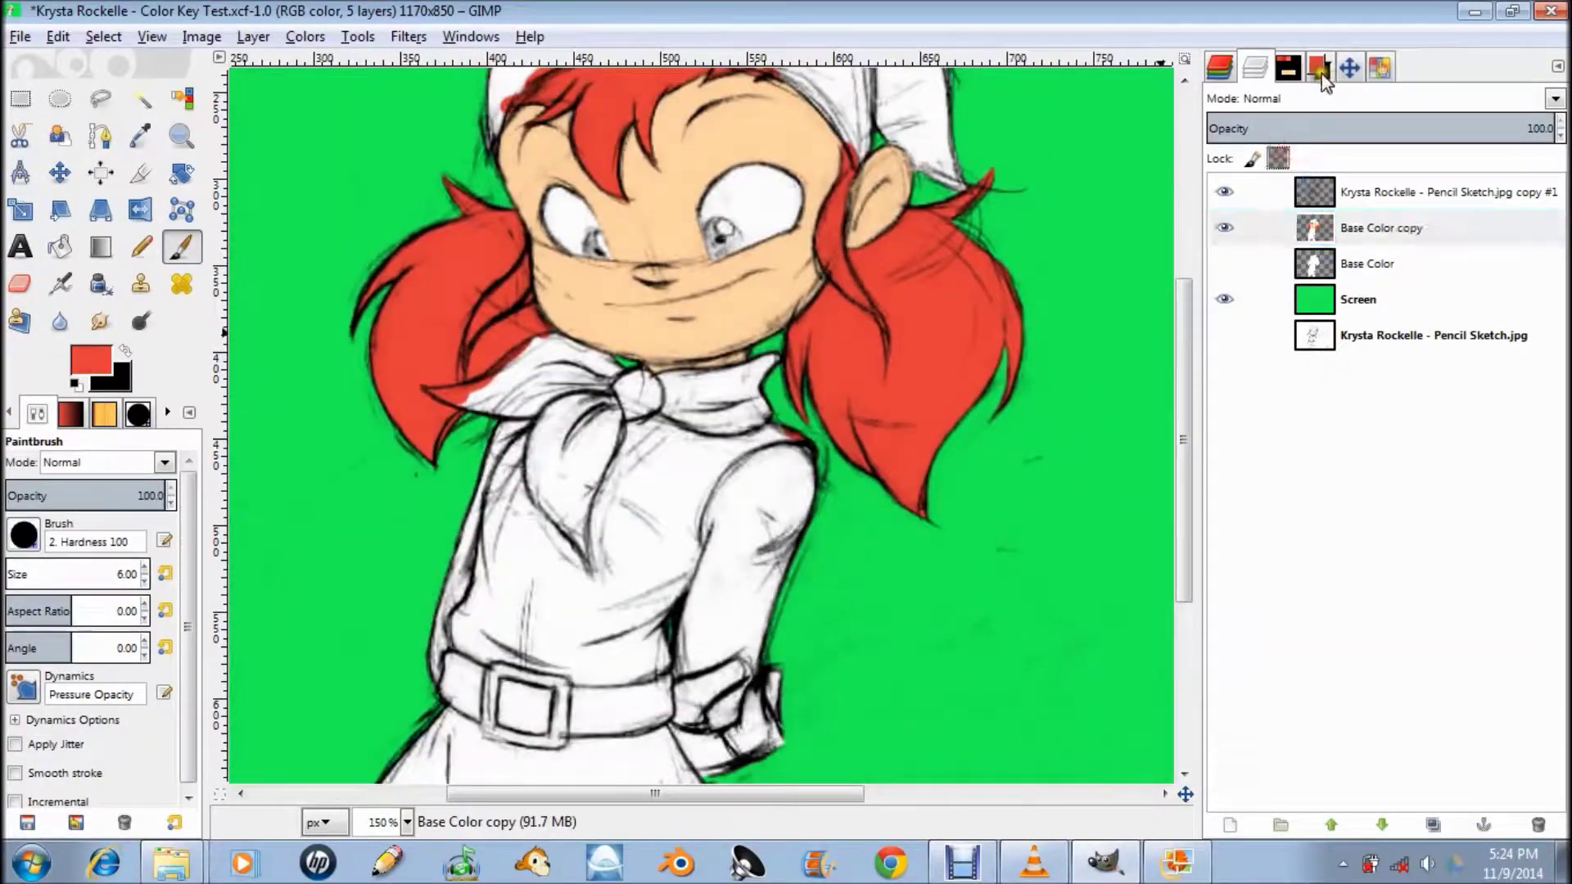
# - Paint the iris orange-brown, covering the grey pixels and white highlight around it
pyautogui.click(1318, 67)
pyautogui.click(1245, 303)
pyautogui.scroll(6, 675, 285)
pyautogui.moveTo(589, 458); pyautogui.dragTo(583, 306)
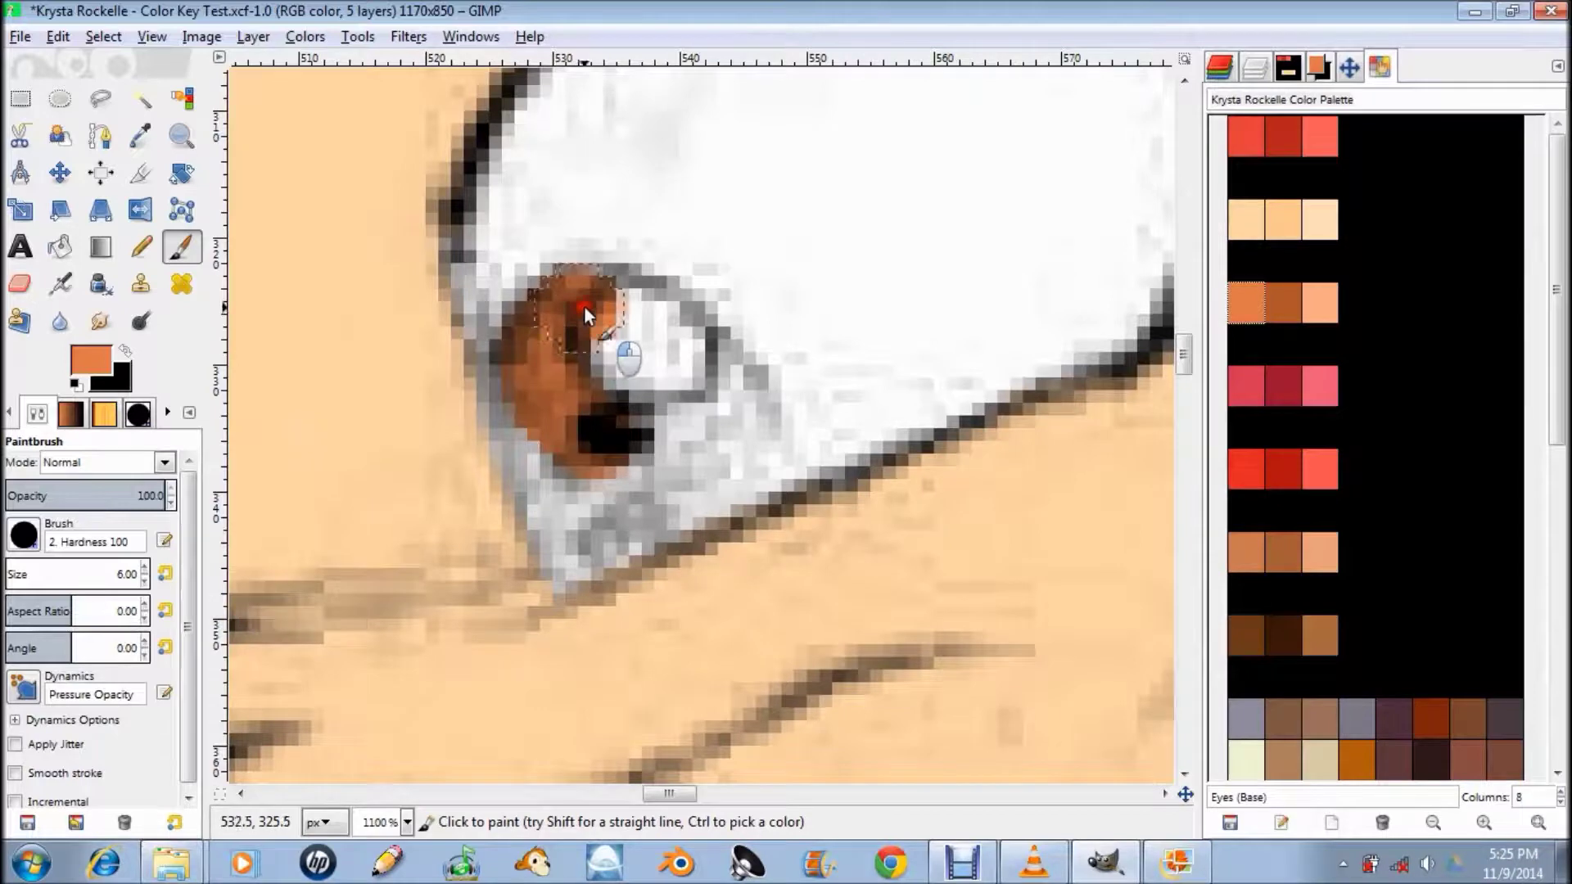
pyautogui.moveTo(529, 472); pyautogui.dragTo(663, 504)
pyautogui.moveTo(705, 380); pyautogui.dragTo(724, 447)
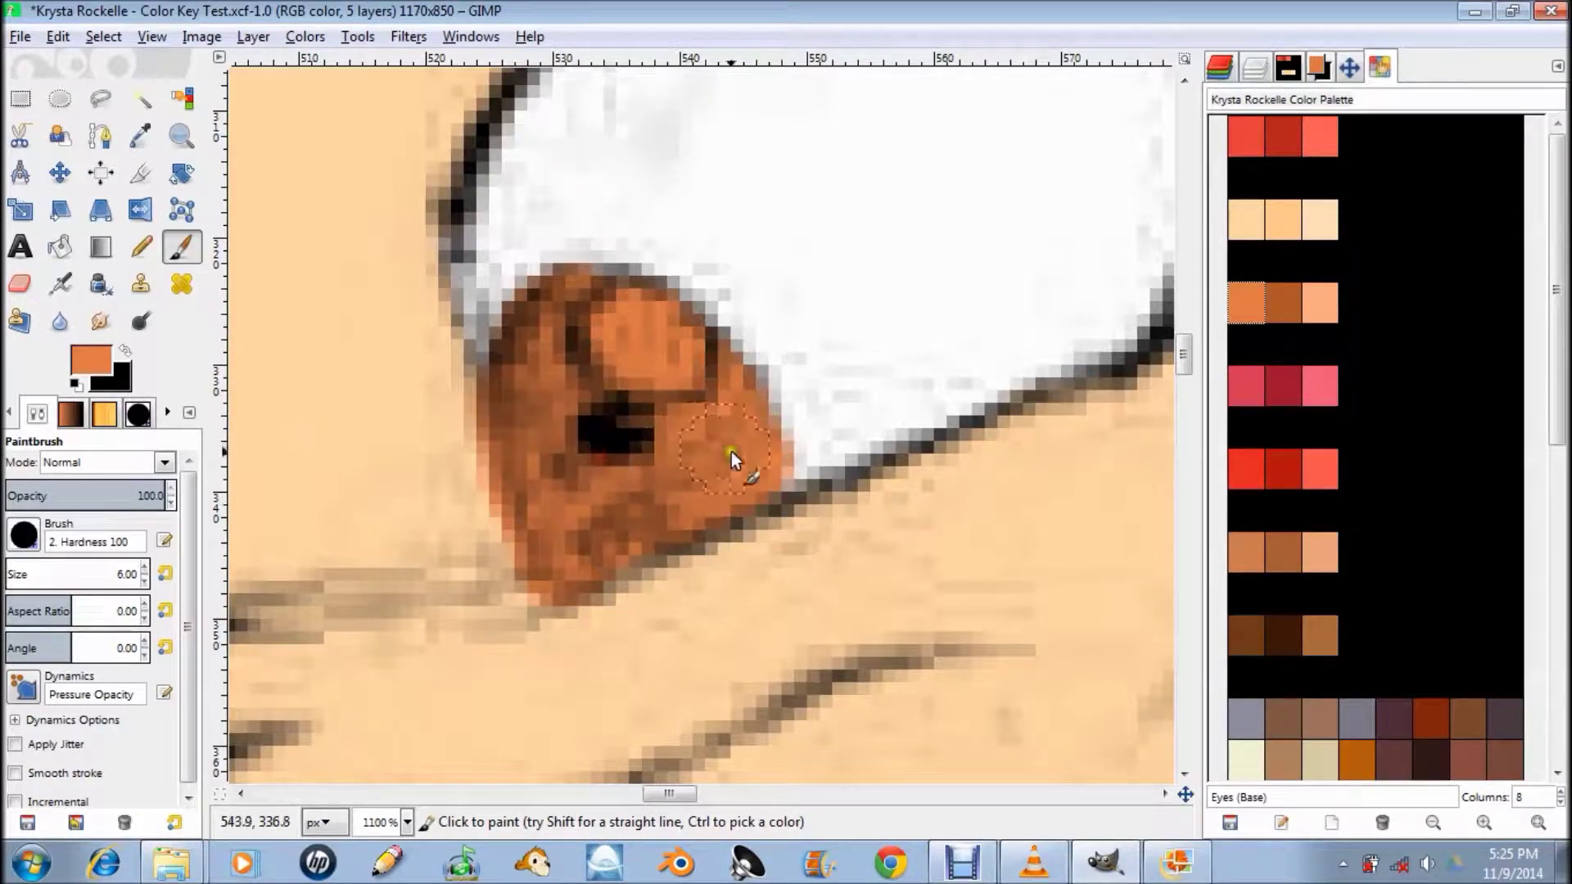
# - Paint peach over the eye's left edge and white into the eye
pyautogui.keyDown('ctrl'); pyautogui.click(372, 438); pyautogui.keyUp('ctrl')
pyautogui.moveTo(477, 393); pyautogui.dragTo(455, 483)
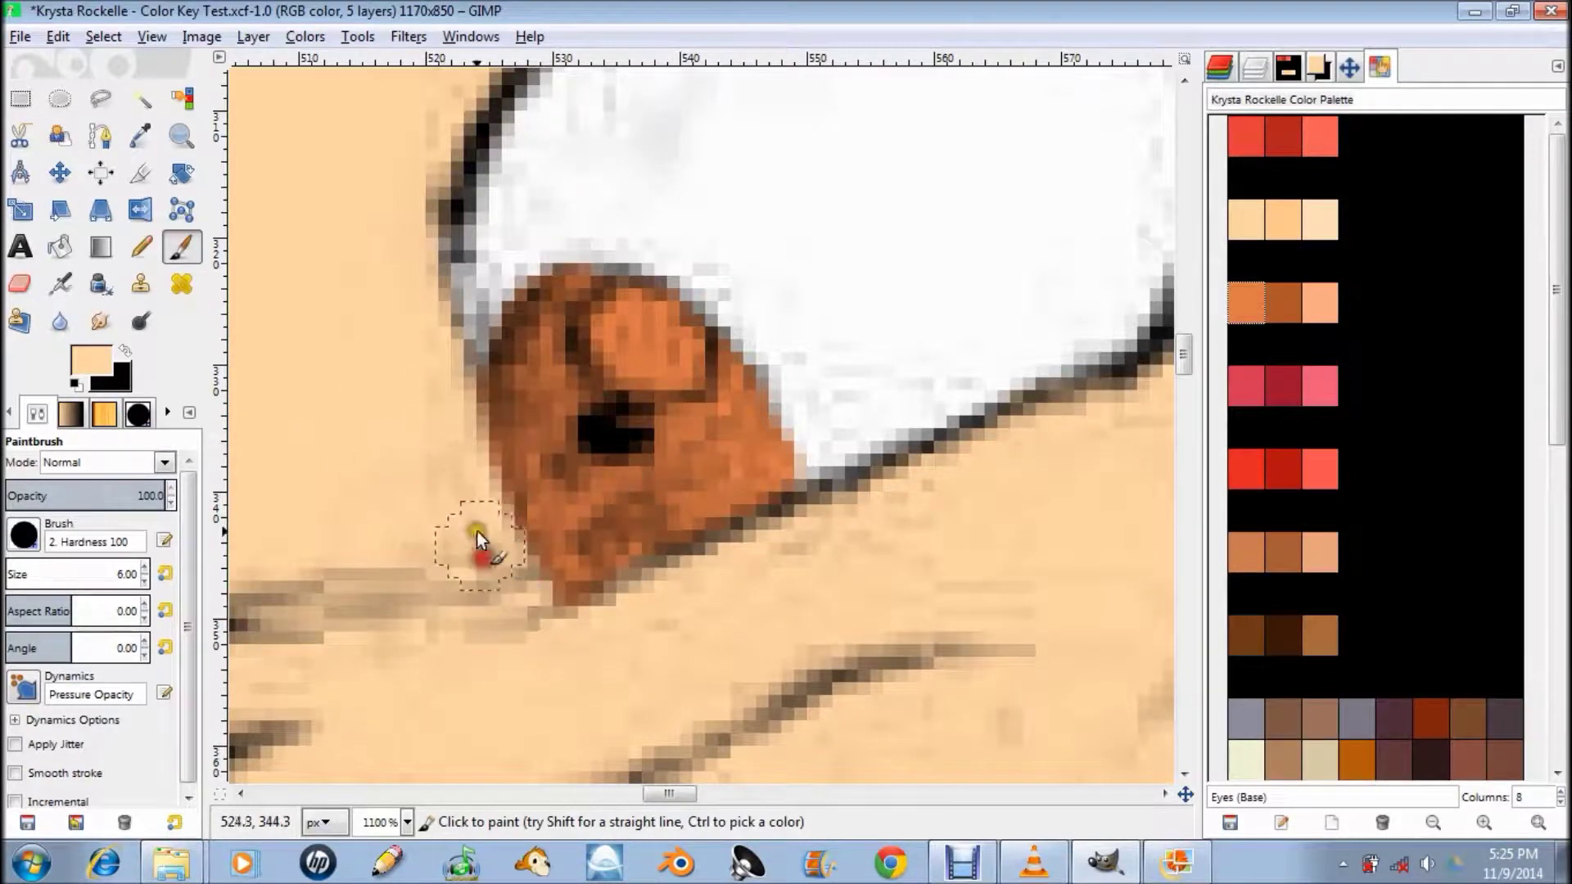
pyautogui.keyDown('ctrl'); pyautogui.click(876, 198); pyautogui.keyUp('ctrl')
pyautogui.scroll(2, 633, 276)
pyautogui.moveTo(634, 277); pyautogui.dragTo(634, 257)
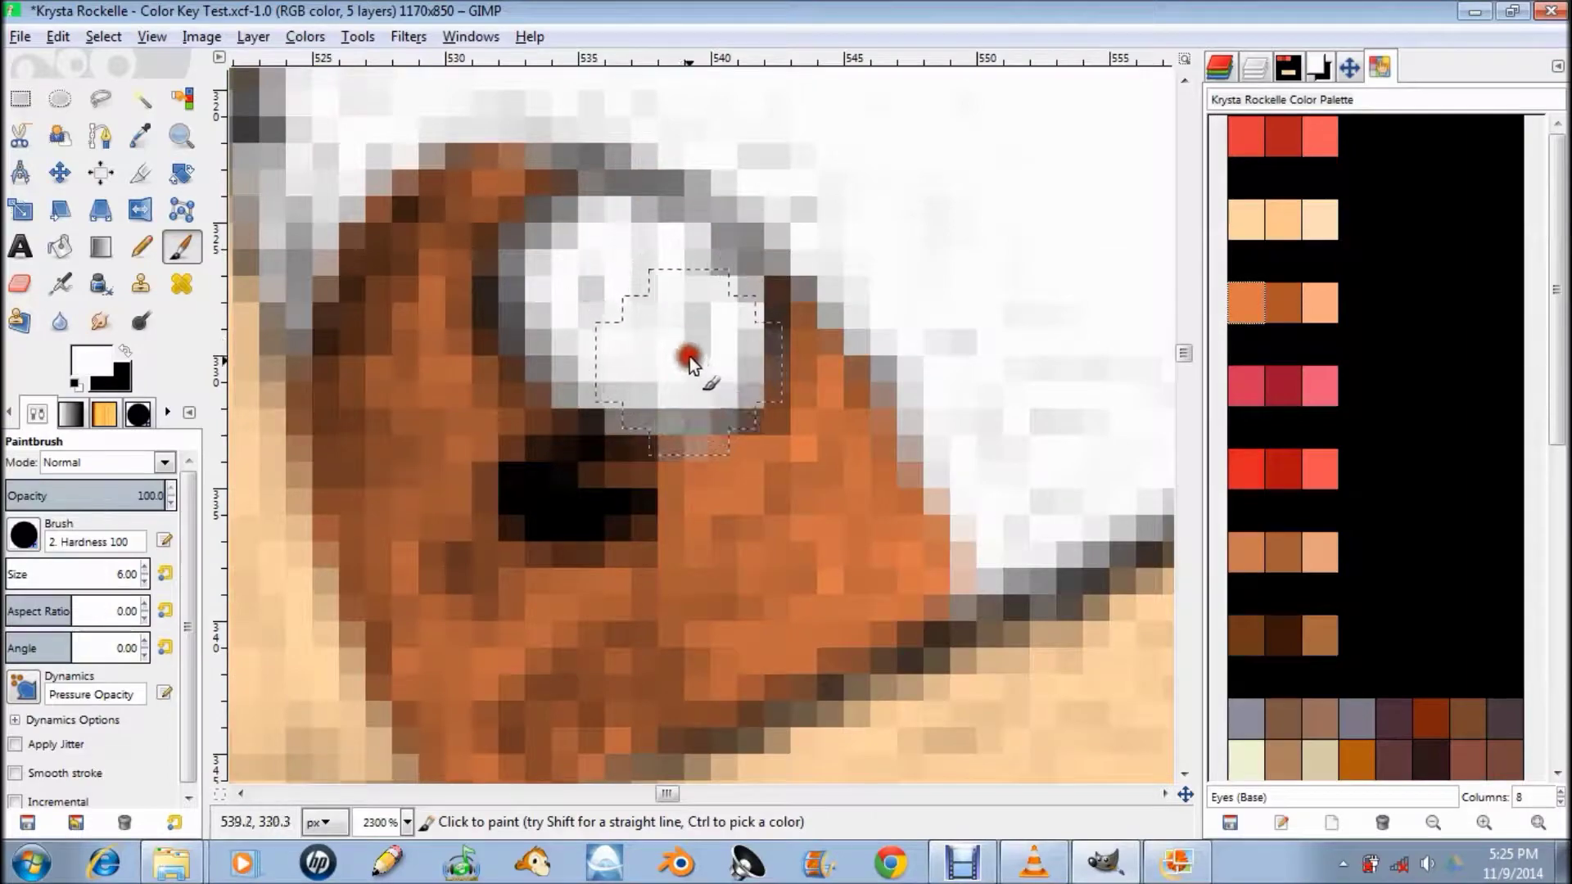
pyautogui.scroll(-3, 693, 362)
pyautogui.scroll(-1, 804, 377)
# - Repaint the grey iris orange and the skin around the eye in peach
pyautogui.keyDown('ctrl'); pyautogui.click(1070, 352); pyautogui.keyUp('ctrl')
pyautogui.scroll(3, 596, 303)
pyautogui.moveTo(596, 302)
pyautogui.mouseDown()
pyautogui.moveTo(711, 450)
pyautogui.moveTo(588, 263)
pyautogui.moveTo(720, 463)
pyautogui.moveTo(786, 409)
pyautogui.mouseUp()
pyautogui.keyDown('ctrl'); pyautogui.click(460, 511); pyautogui.keyUp('ctrl')
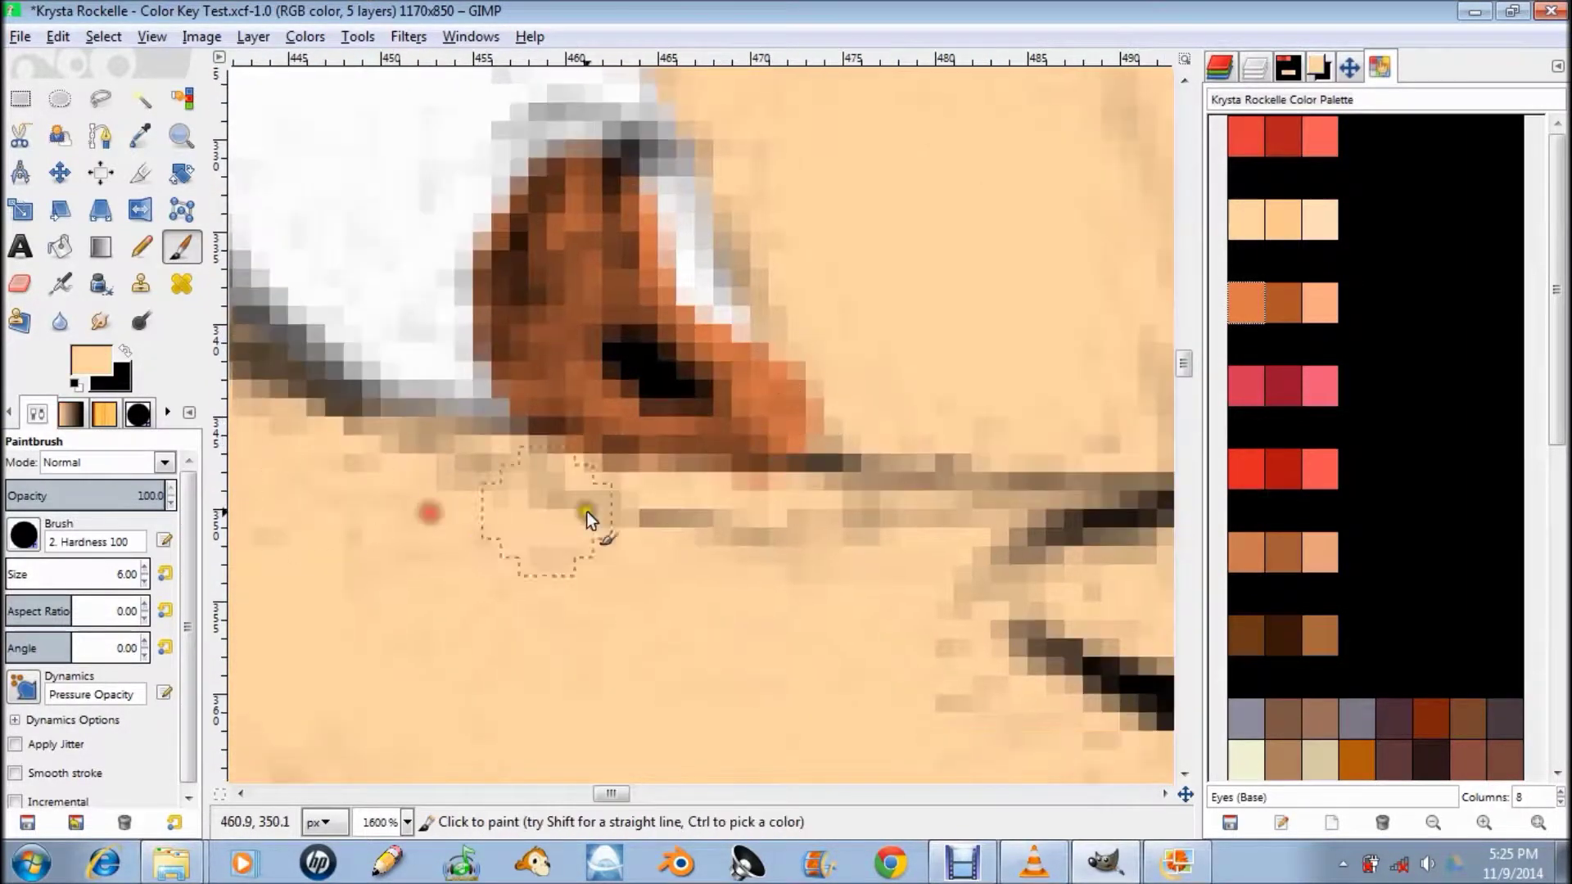
pyautogui.scroll(2, 578, 508)
pyautogui.moveTo(648, 340)
pyautogui.mouseDown()
pyautogui.moveTo(655, 421)
pyautogui.moveTo(813, 457)
pyautogui.mouseUp()
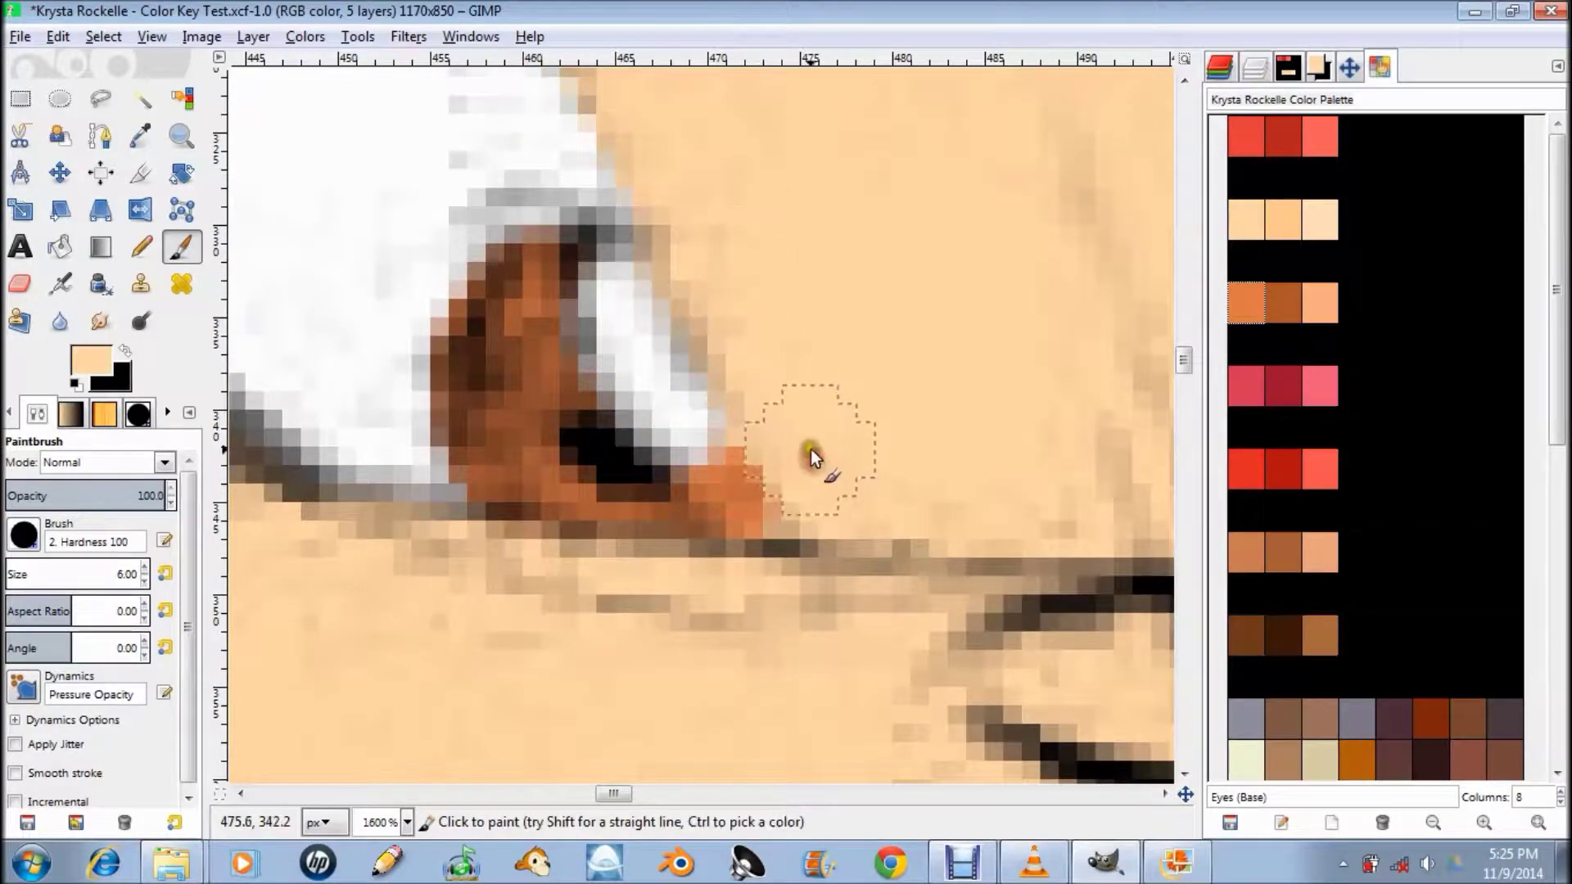
pyautogui.scroll(-3, 813, 457)
pyautogui.scroll(2, 850, 489)
# - Add orange to the iris edge and cover the stray orange with peach
pyautogui.keyDown('ctrl'); pyautogui.click(579, 456); pyautogui.keyUp('ctrl')
pyautogui.scroll(1, 617, 415)
pyautogui.moveTo(616, 414)
pyautogui.mouseDown()
pyautogui.moveTo(773, 450)
pyautogui.moveTo(842, 352)
pyautogui.moveTo(744, 582)
pyautogui.mouseUp()
pyautogui.keyDown('ctrl'); pyautogui.click(818, 426); pyautogui.keyUp('ctrl')
pyautogui.scroll(-4, 907, 587)
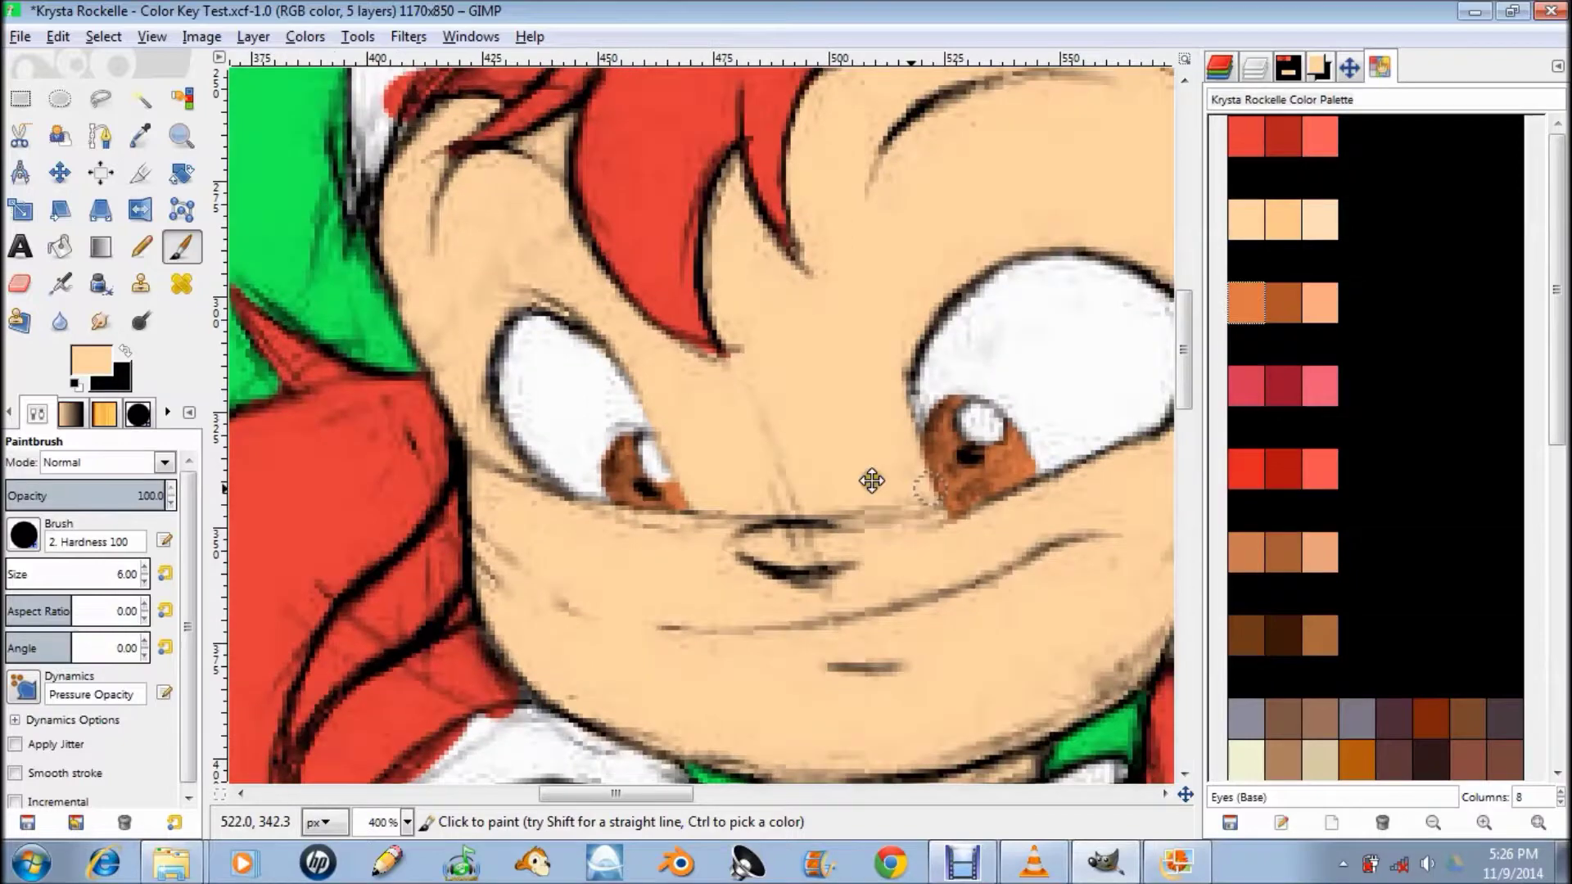
pyautogui.scroll(-3, 819, 471)
pyautogui.click(1246, 385)
pyautogui.scroll(-2, 819, 400)
pyautogui.scroll(4, 736, 294)
# - Trace pink-red along the tunic's sketched top edge and down its sides
pyautogui.moveTo(719, 277); pyautogui.dragTo(874, 239)
pyautogui.hscroll(3, 874, 239)
pyautogui.hscroll(2, 720, 305)
pyautogui.moveTo(942, 352)
pyautogui.mouseDown()
pyautogui.moveTo(927, 282)
pyautogui.moveTo(1056, 196)
pyautogui.mouseUp()
pyautogui.hscroll(3, 706, 258)
pyautogui.moveTo(705, 259)
pyautogui.mouseDown()
pyautogui.moveTo(534, 316)
pyautogui.moveTo(434, 385)
pyautogui.mouseUp()
pyautogui.hscroll(-3, 872, 320)
pyautogui.hscroll(-1, 627, 388)
pyautogui.scroll(-2, 704, 244)
pyautogui.moveTo(704, 244); pyautogui.dragTo(597, 654)
pyautogui.hscroll(-3, 597, 654)
pyautogui.hscroll(-1, 507, 344)
pyautogui.moveTo(573, 276)
pyautogui.mouseDown()
pyautogui.moveTo(508, 344)
pyautogui.moveTo(431, 594)
pyautogui.mouseUp()
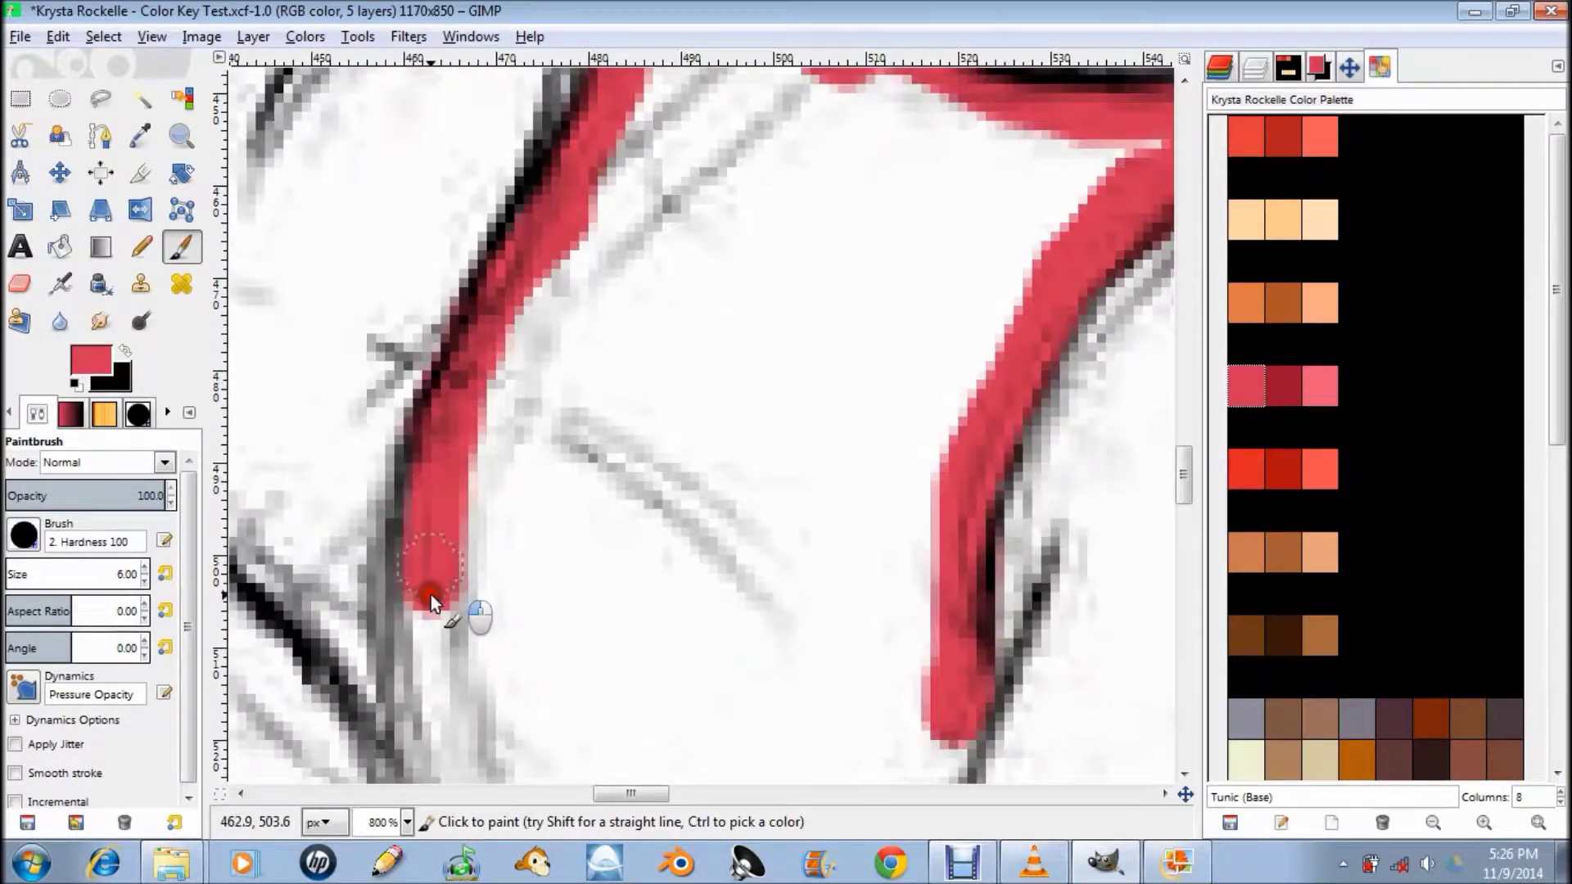
# - Continue the pink-red outline along the tunic's lower edge
pyautogui.scroll(-3, 425, 607)
pyautogui.scroll(4, 637, 439)
pyautogui.moveTo(656, 412)
pyautogui.mouseDown()
pyautogui.moveTo(573, 491)
pyautogui.moveTo(456, 379)
pyautogui.mouseUp()
pyautogui.scroll(-1, 660, 396)
pyautogui.scroll(-2, 456, 379)
pyautogui.moveTo(415, 270); pyautogui.dragTo(691, 393)
pyautogui.hscroll(-2, 691, 393)
pyautogui.moveTo(778, 369); pyautogui.dragTo(760, 625)
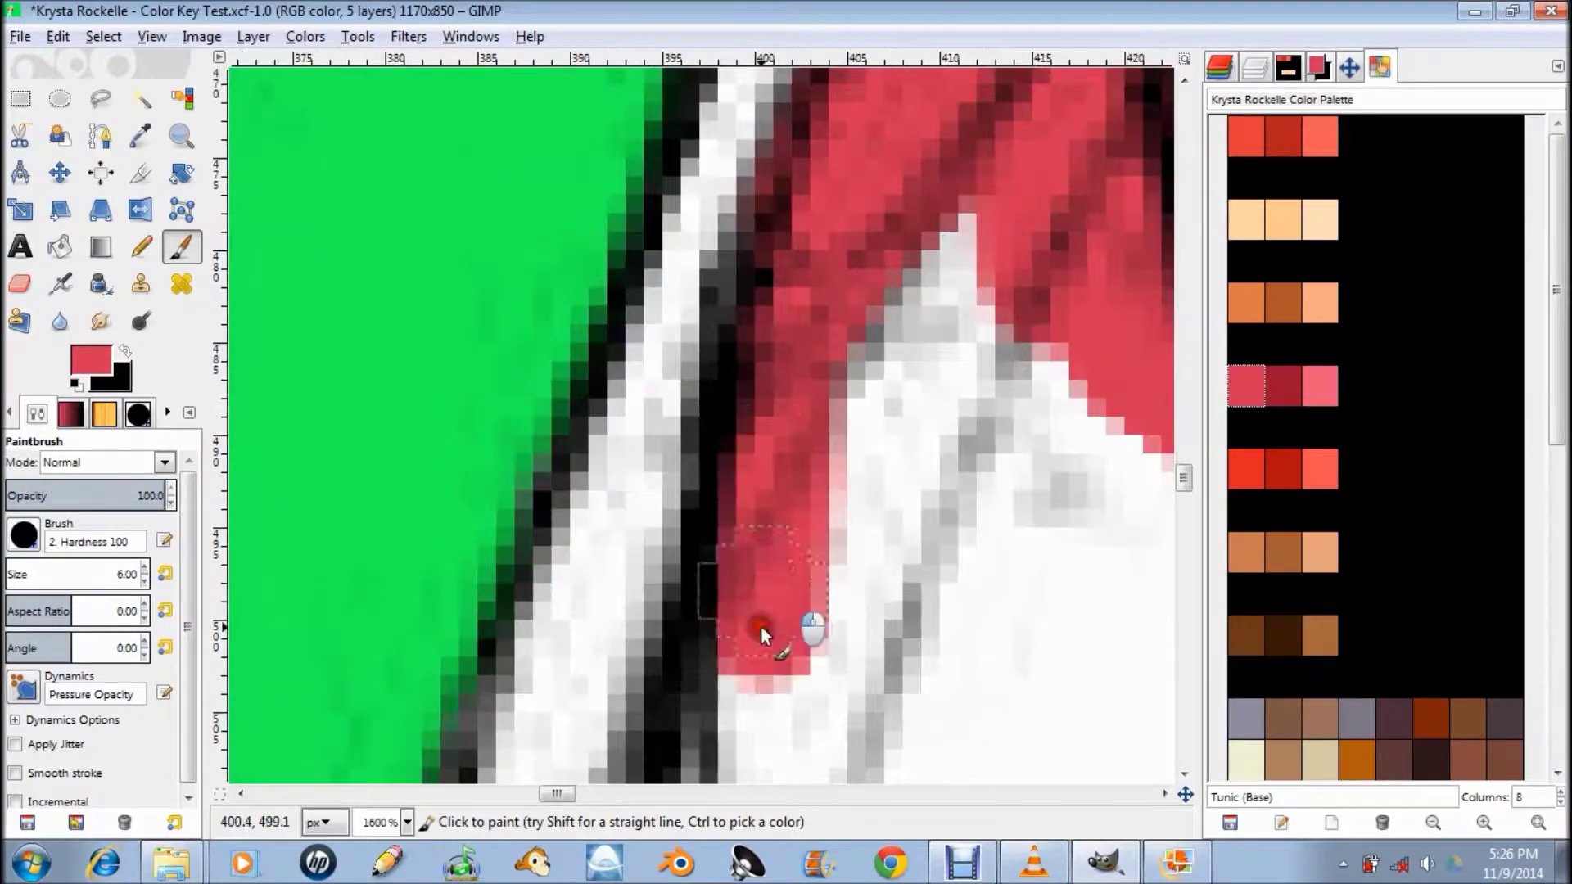
pyautogui.scroll(-2, 760, 626)
pyautogui.scroll(2, 683, 487)
pyautogui.moveTo(655, 425); pyautogui.dragTo(683, 486)
pyautogui.scroll(-2, 750, 198)
pyautogui.moveTo(696, 295); pyautogui.dragTo(639, 459)
pyautogui.hscroll(-2, 534, 560)
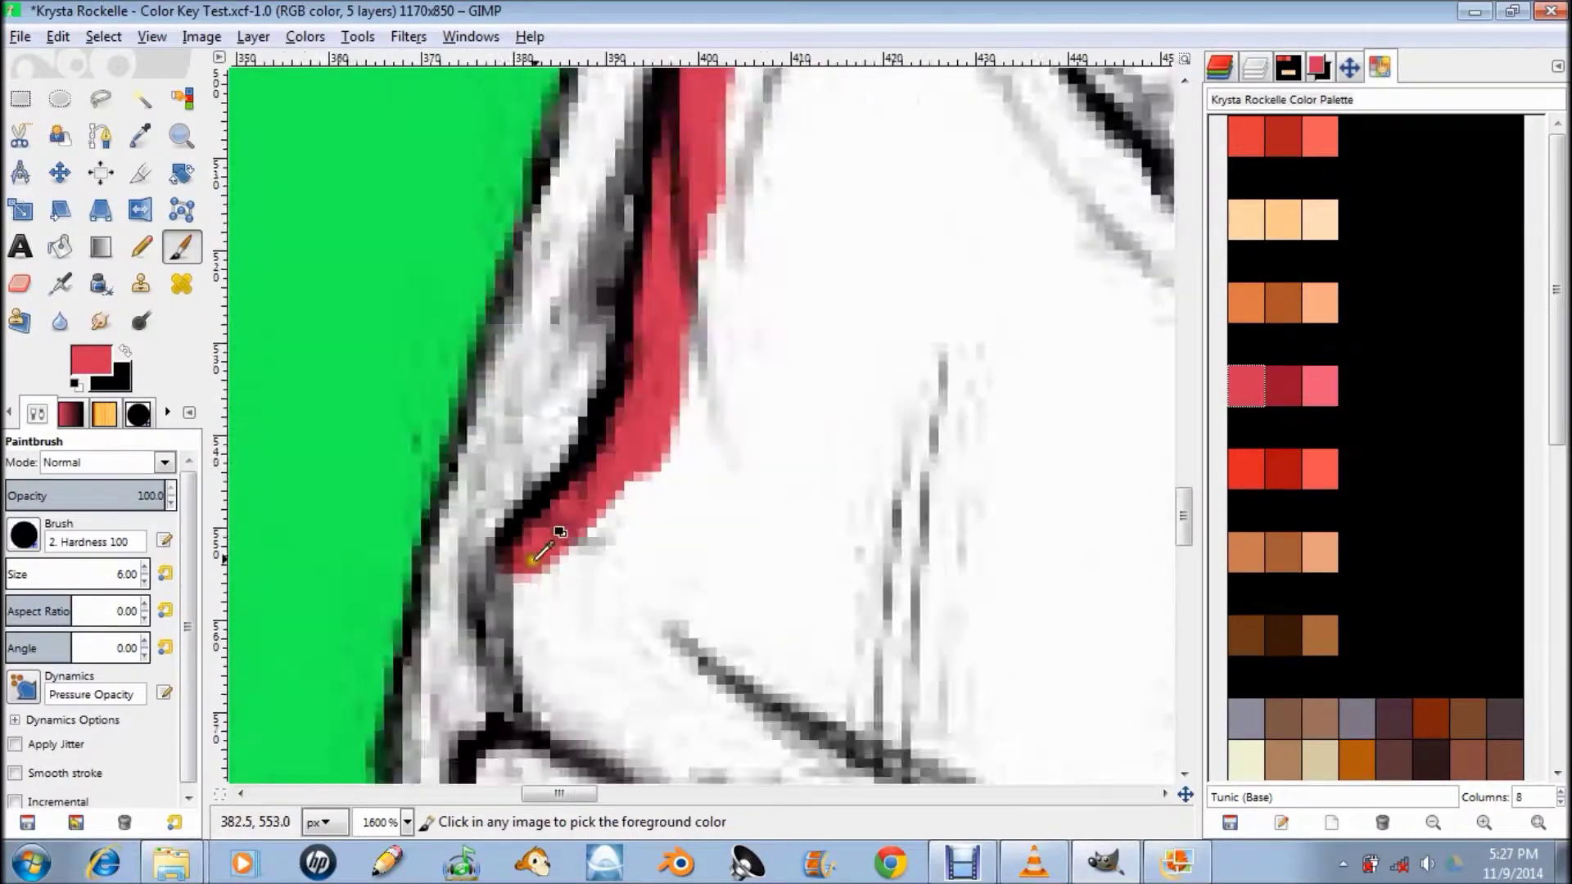
pyautogui.scroll(-1, 541, 552)
pyautogui.moveTo(454, 426); pyautogui.dragTo(882, 555)
pyautogui.scroll(2, 882, 555)
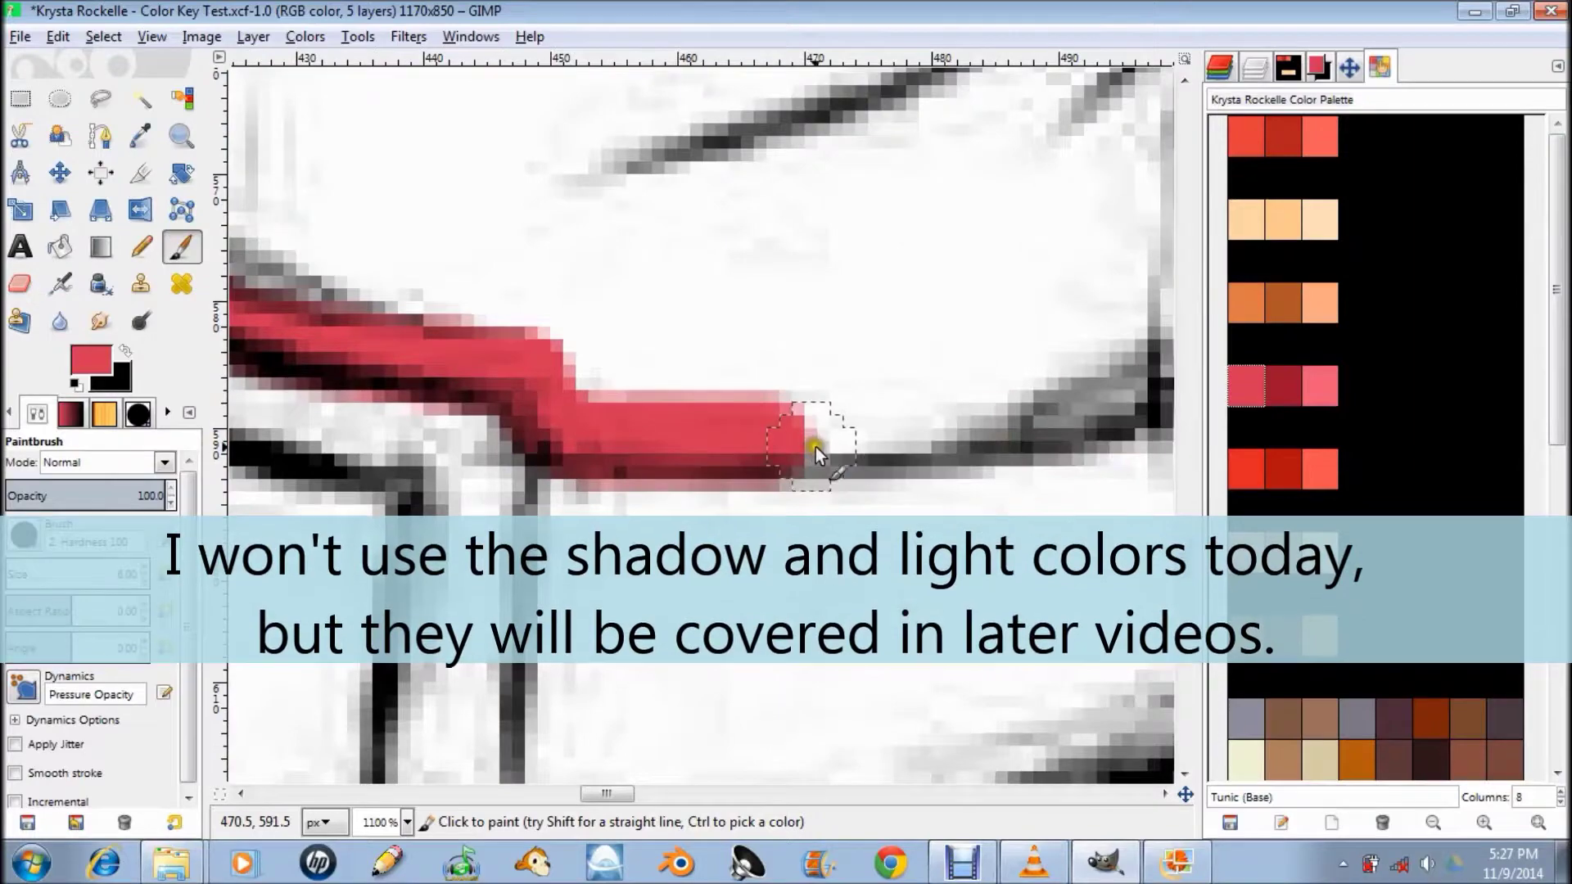
pyautogui.scroll(-2, 815, 447)
pyautogui.scroll(2, 829, 421)
# - Outline the tunic's other side and its diagonal edge in pink-red
pyautogui.moveTo(829, 422); pyautogui.dragTo(864, 253)
pyautogui.scroll(1, 814, 511)
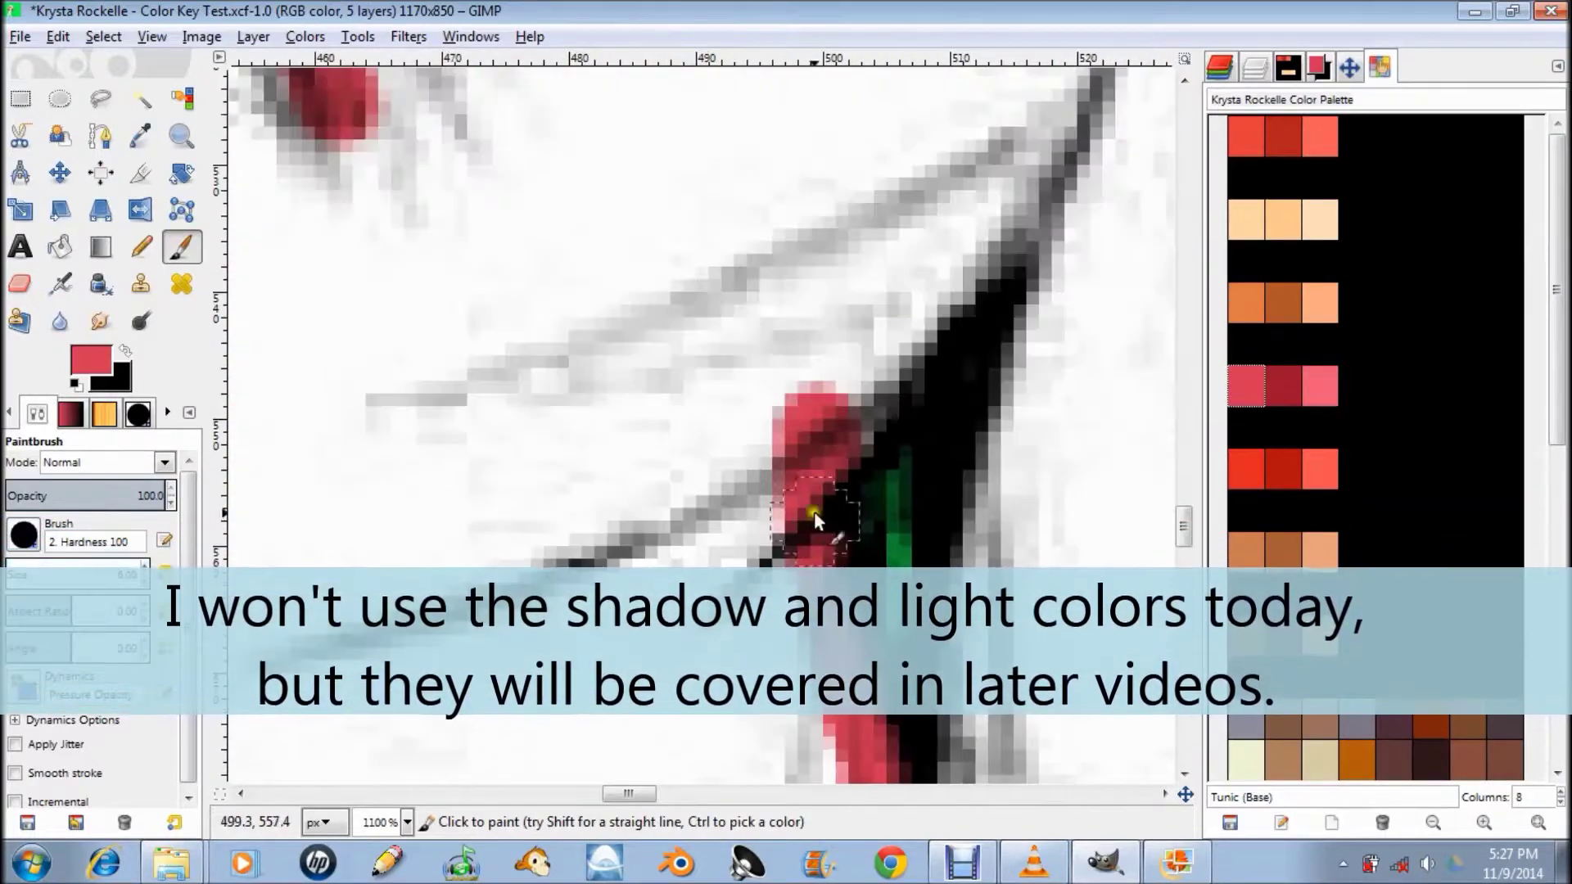
pyautogui.scroll(-3, 778, 491)
pyautogui.moveTo(743, 468); pyautogui.dragTo(814, 273)
pyautogui.scroll(-2, 508, 239)
pyautogui.scroll(1, 558, 217)
pyautogui.moveTo(558, 216); pyautogui.dragTo(868, 573)
pyautogui.scroll(-1, 868, 573)
pyautogui.scroll(-1, 888, 368)
# - Enlarge the brush to 17.28 and paint pink-red along the upper tunic edge and shoulder trim
pyautogui.click(145, 565)
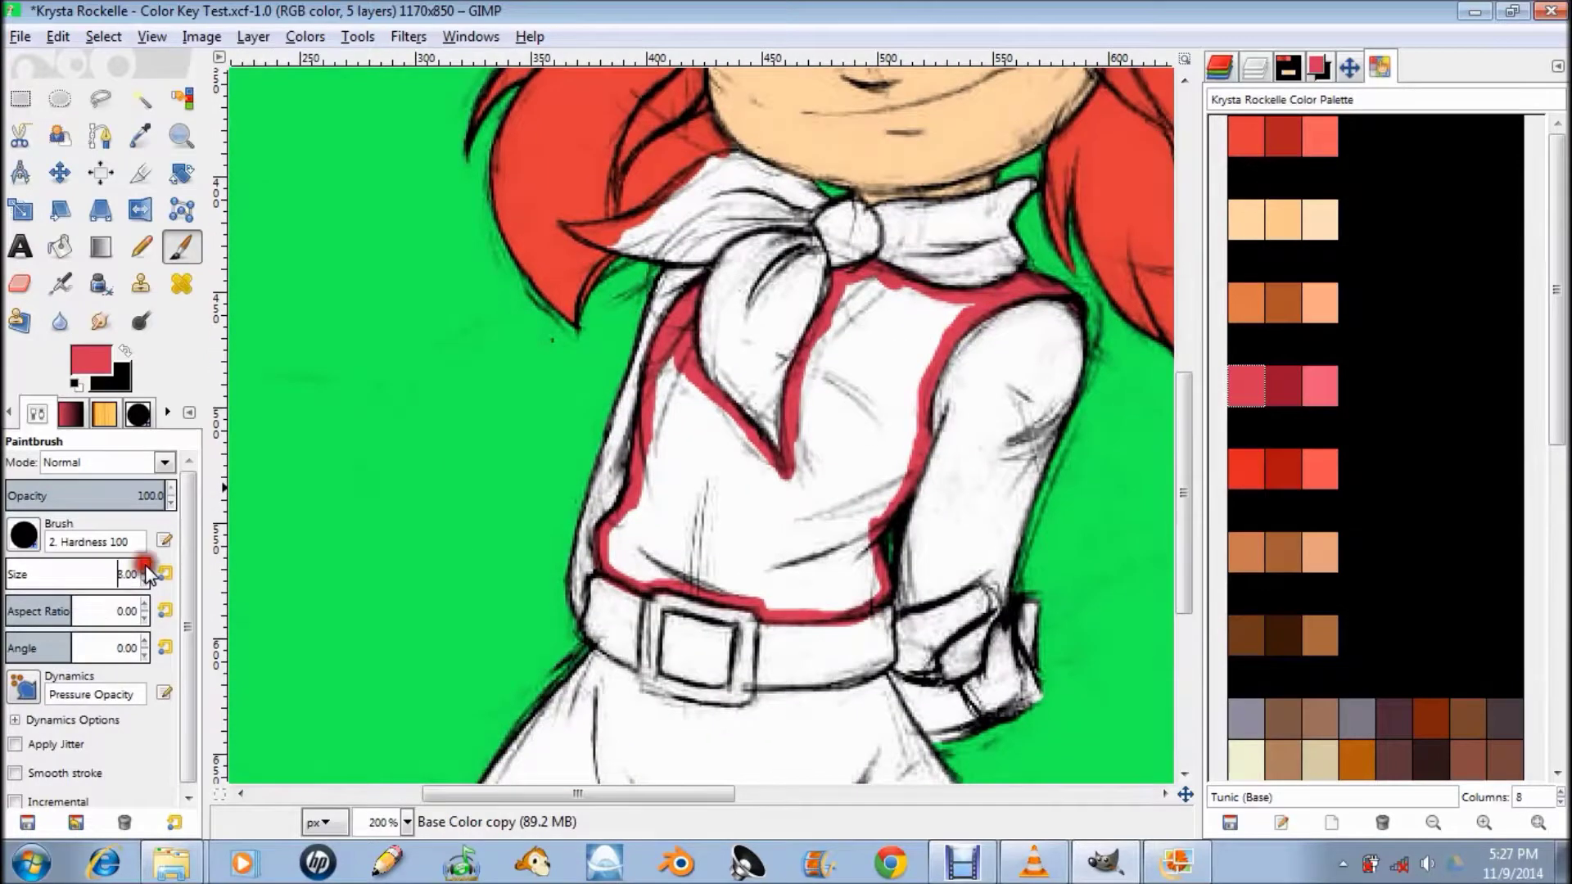
pyautogui.scroll(1, 1014, 272)
pyautogui.moveTo(1013, 272); pyautogui.dragTo(851, 254)
pyautogui.moveTo(145, 573); pyautogui.dragTo(129, 573)
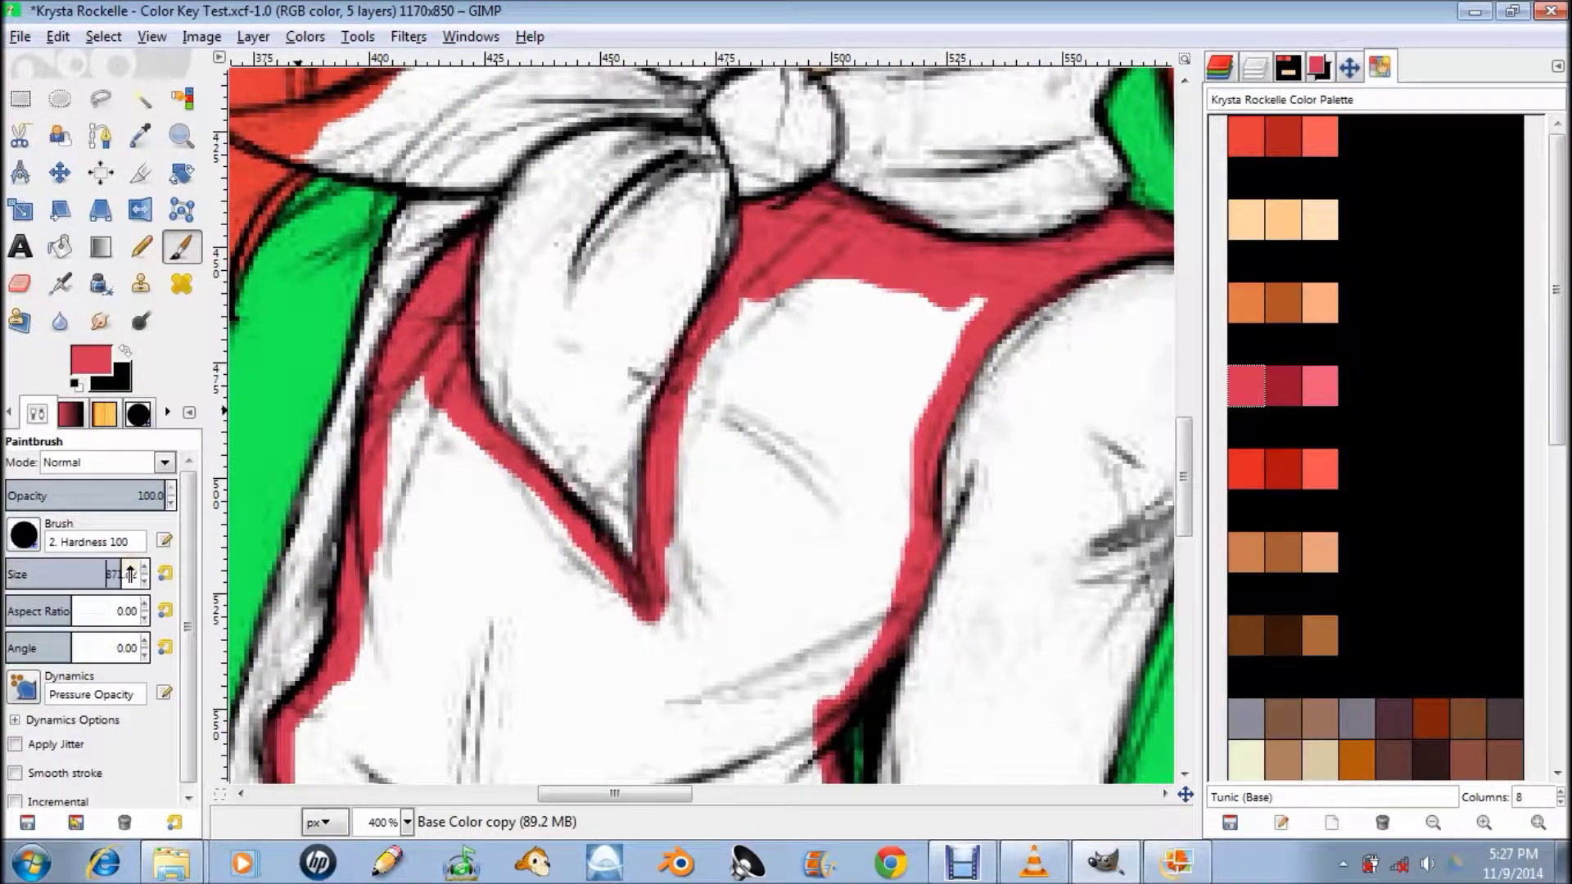
pyautogui.scroll(-1, 194, 576)
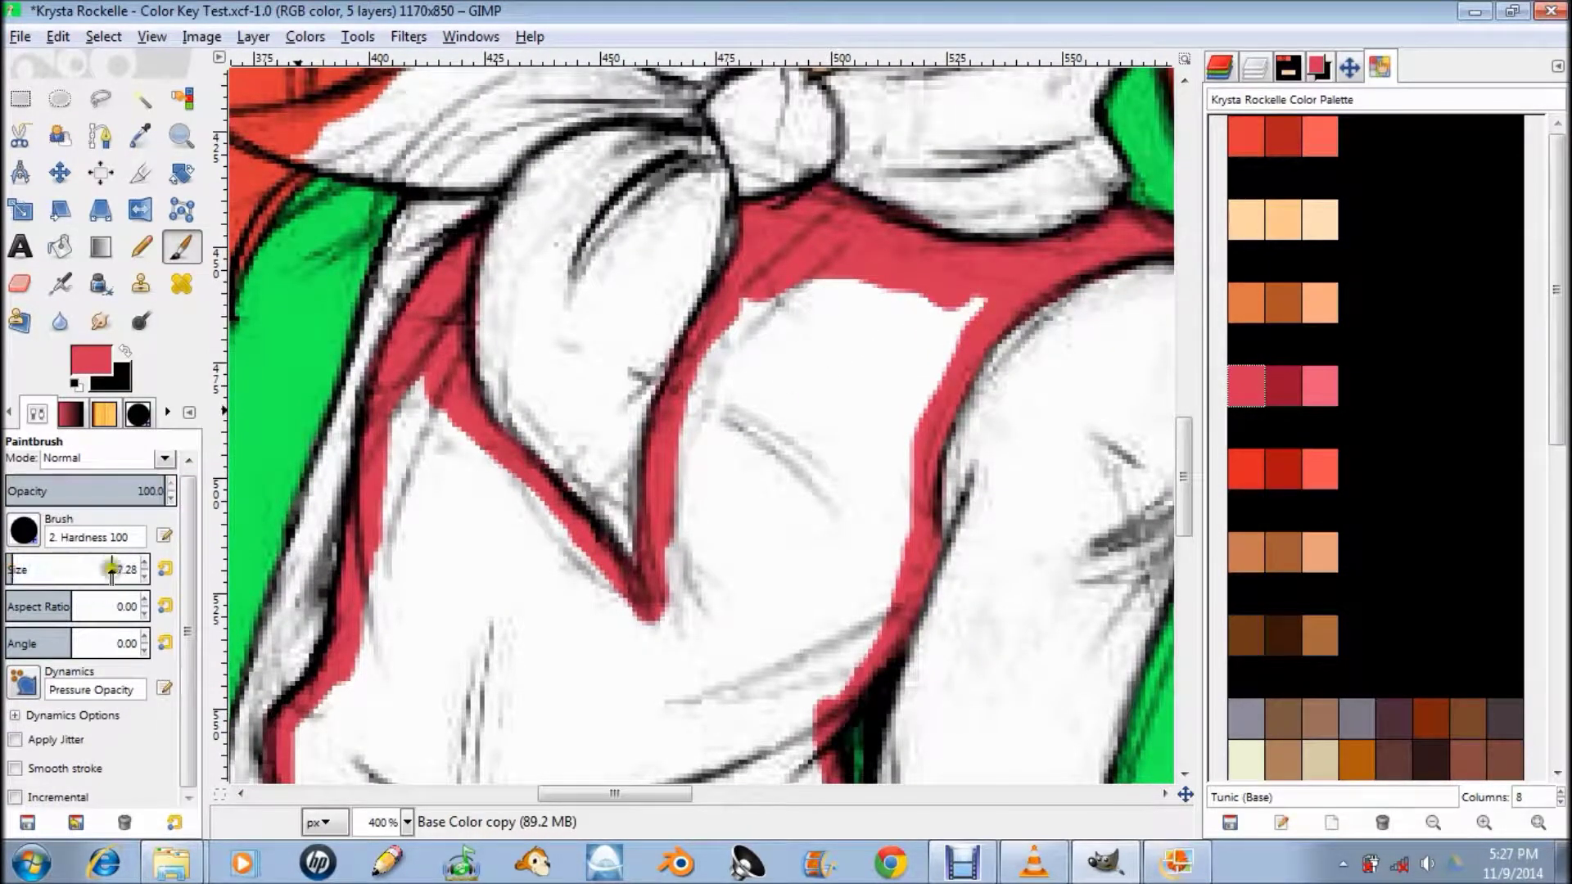
pyautogui.scroll(-2, 236, 596)
pyautogui.click(38, 570)
pyautogui.scroll(-3, 579, 507)
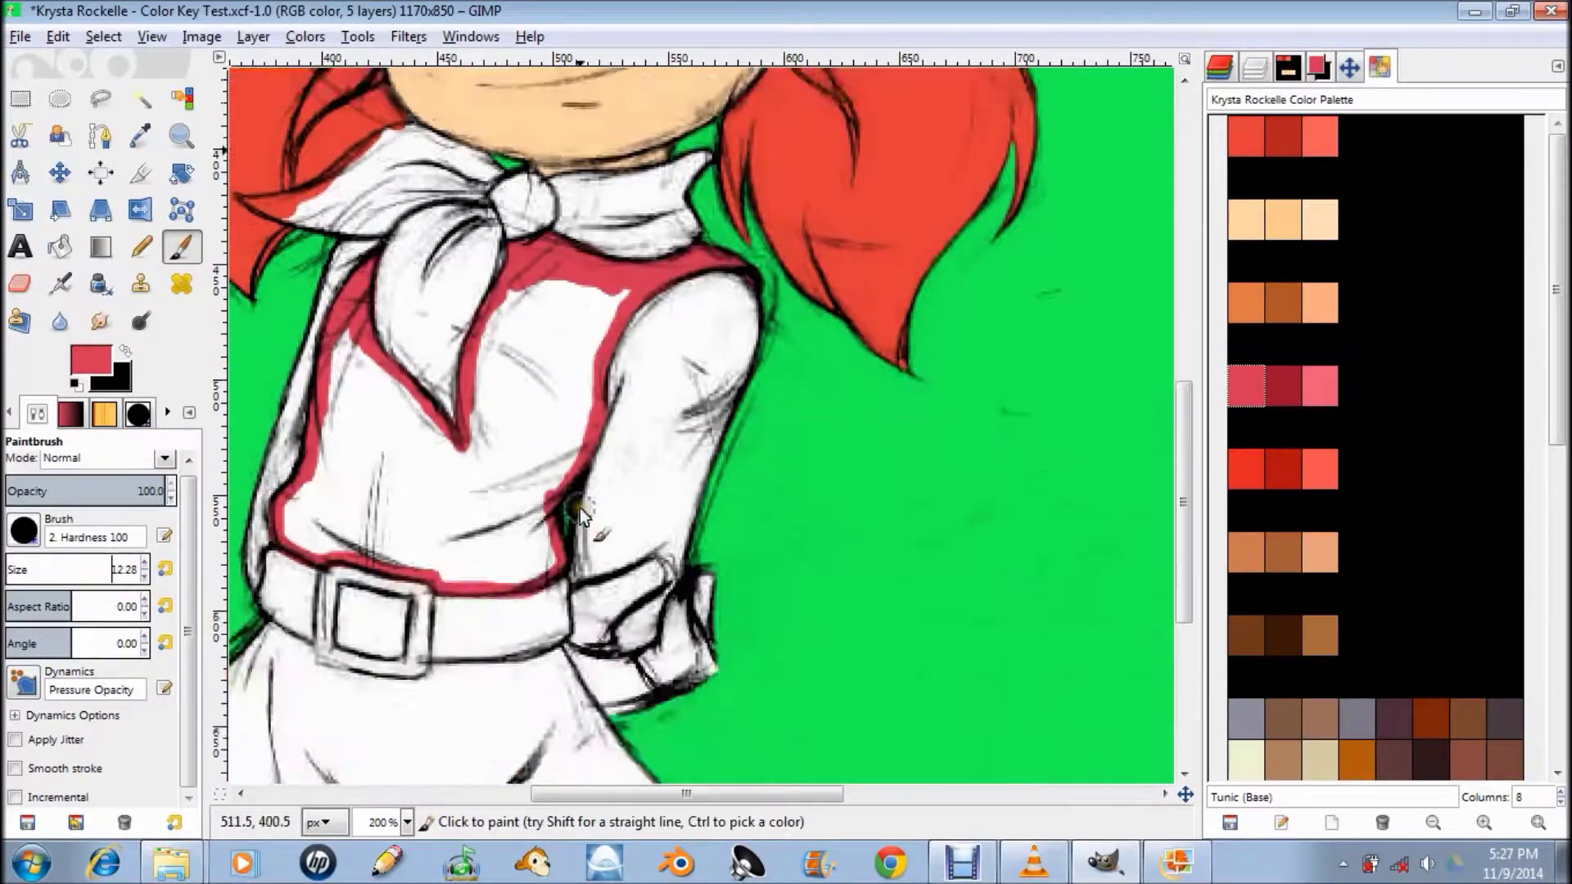
pyautogui.scroll(2, 575, 273)
pyautogui.moveTo(575, 273)
pyautogui.mouseDown()
pyautogui.moveTo(435, 366)
pyautogui.moveTo(704, 294)
pyautogui.moveTo(459, 385)
pyautogui.mouseUp()
# - Enlarge the brush to 26.28 and fill the tunic body and skirt with solid pink-red
pyautogui.scroll(1, 704, 295)
pyautogui.scroll(-3, 704, 294)
pyautogui.moveTo(108, 573); pyautogui.dragTo(122, 573)
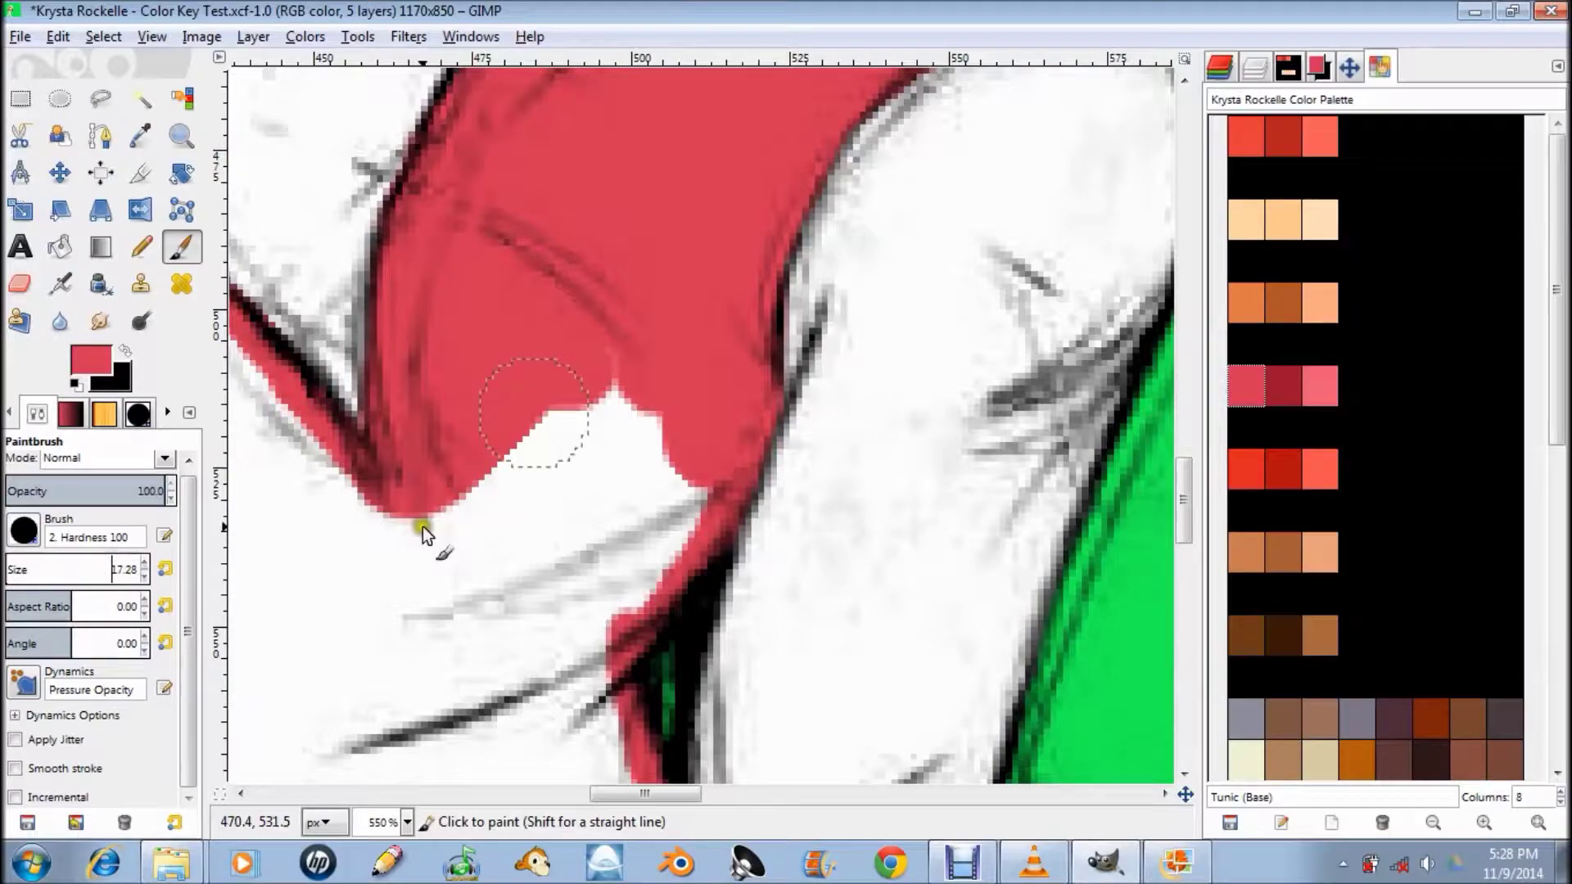
pyautogui.moveTo(538, 410); pyautogui.dragTo(597, 580)
pyautogui.scroll(-2, 596, 580)
pyautogui.hscroll(-2, 596, 579)
pyautogui.moveTo(622, 459); pyautogui.dragTo(758, 627)
pyautogui.scroll(-2, 758, 628)
pyautogui.moveTo(832, 533); pyautogui.dragTo(772, 415)
pyautogui.scroll(2, 772, 415)
pyautogui.moveTo(676, 366); pyautogui.dragTo(673, 516)
pyautogui.scroll(2, 673, 516)
pyautogui.scroll(-5, 673, 516)
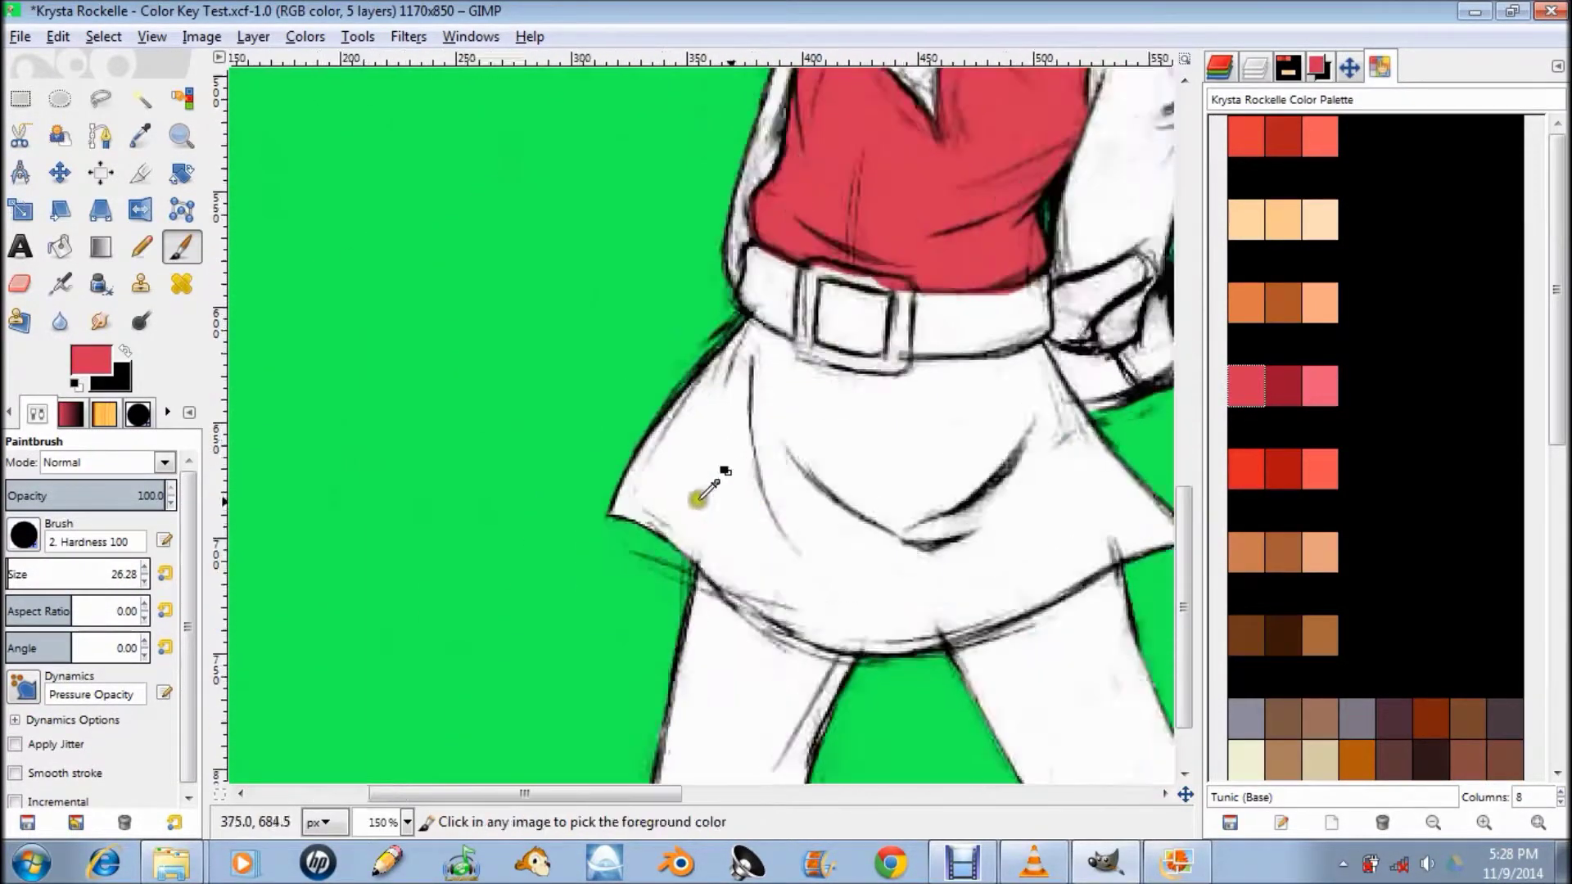
pyautogui.moveTo(565, 459); pyautogui.dragTo(871, 607)
pyautogui.moveTo(491, 270); pyautogui.dragTo(795, 297)
pyautogui.scroll(1, 733, 356)
pyautogui.moveTo(733, 355)
pyautogui.mouseDown()
pyautogui.moveTo(905, 355)
pyautogui.moveTo(1024, 458)
pyautogui.moveTo(340, 490)
pyautogui.moveTo(796, 411)
pyautogui.moveTo(681, 298)
pyautogui.mouseUp()
pyautogui.scroll(-2, 1023, 458)
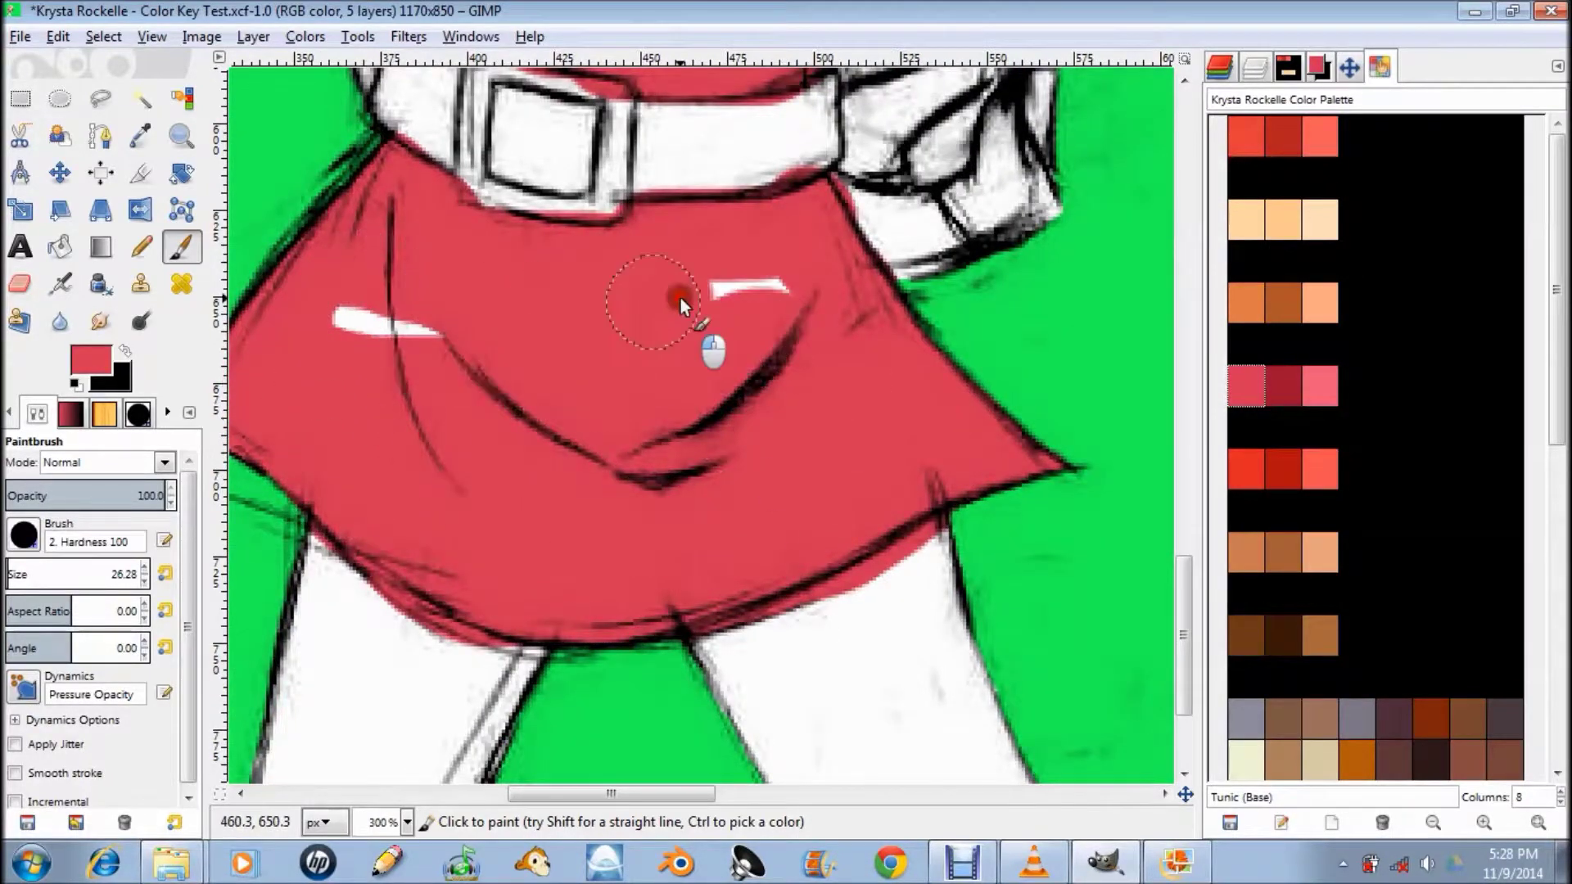
pyautogui.scroll(-3, 343, 270)
# - Paint the white arm and hand peach
pyautogui.click(1247, 219)
pyautogui.scroll(4, 642, 368)
pyautogui.moveTo(622, 459)
pyautogui.mouseDown()
pyautogui.moveTo(642, 369)
pyautogui.moveTo(874, 188)
pyautogui.moveTo(676, 432)
pyautogui.mouseUp()
pyautogui.scroll(-3, 676, 432)
pyautogui.moveTo(762, 172)
pyautogui.mouseDown()
pyautogui.moveTo(704, 583)
pyautogui.moveTo(614, 324)
pyautogui.moveTo(584, 439)
pyautogui.mouseUp()
pyautogui.scroll(-5, 585, 439)
pyautogui.hscroll(-1, 585, 439)
pyautogui.moveTo(705, 224)
pyautogui.mouseDown()
pyautogui.moveTo(675, 341)
pyautogui.moveTo(956, 165)
pyautogui.moveTo(887, 427)
pyautogui.mouseUp()
pyautogui.scroll(3, 828, 400)
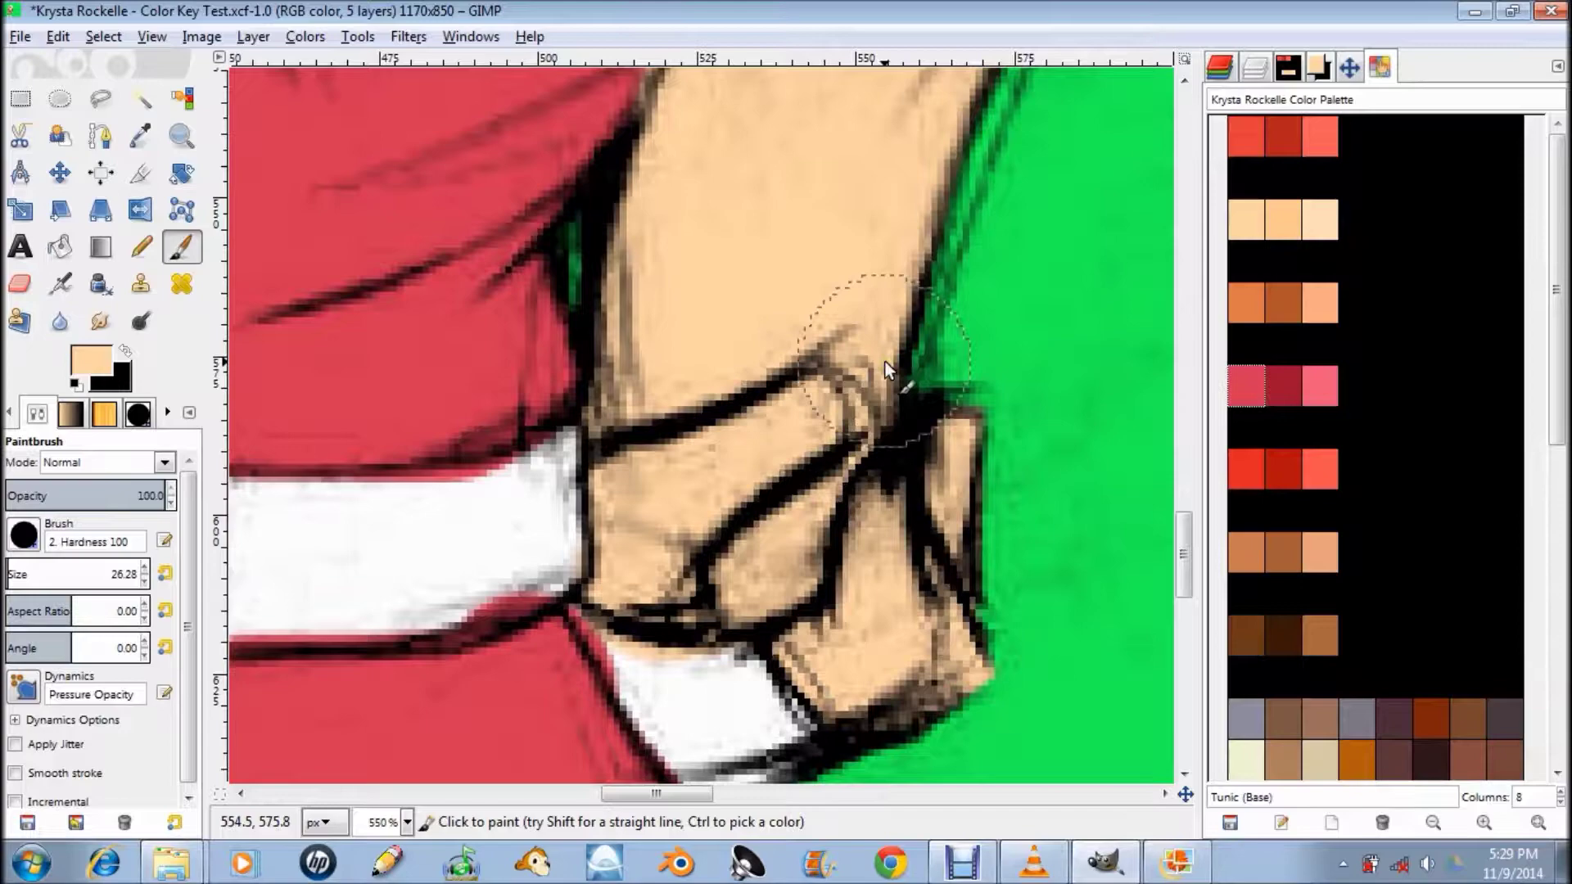
pyautogui.scroll(3, 733, 264)
pyautogui.hscroll(-1, 734, 263)
# - Touch up the arm's edges in peach
pyautogui.keyDown('ctrl'); pyautogui.click(661, 253); pyautogui.keyUp('ctrl')
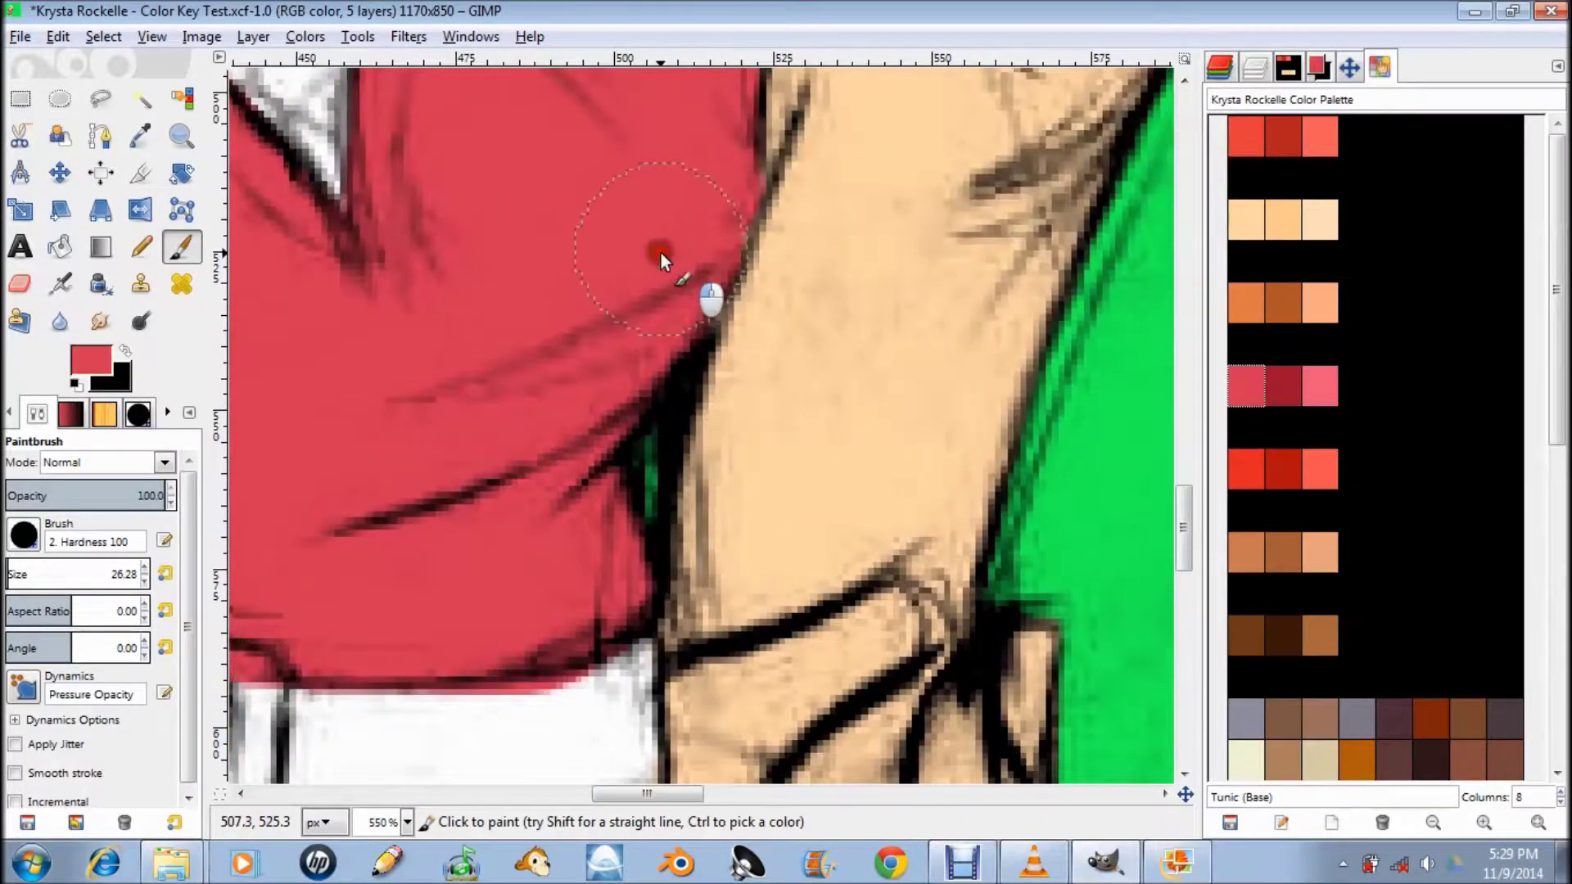
pyautogui.scroll(3, 679, 384)
pyautogui.scroll(-2, 859, 368)
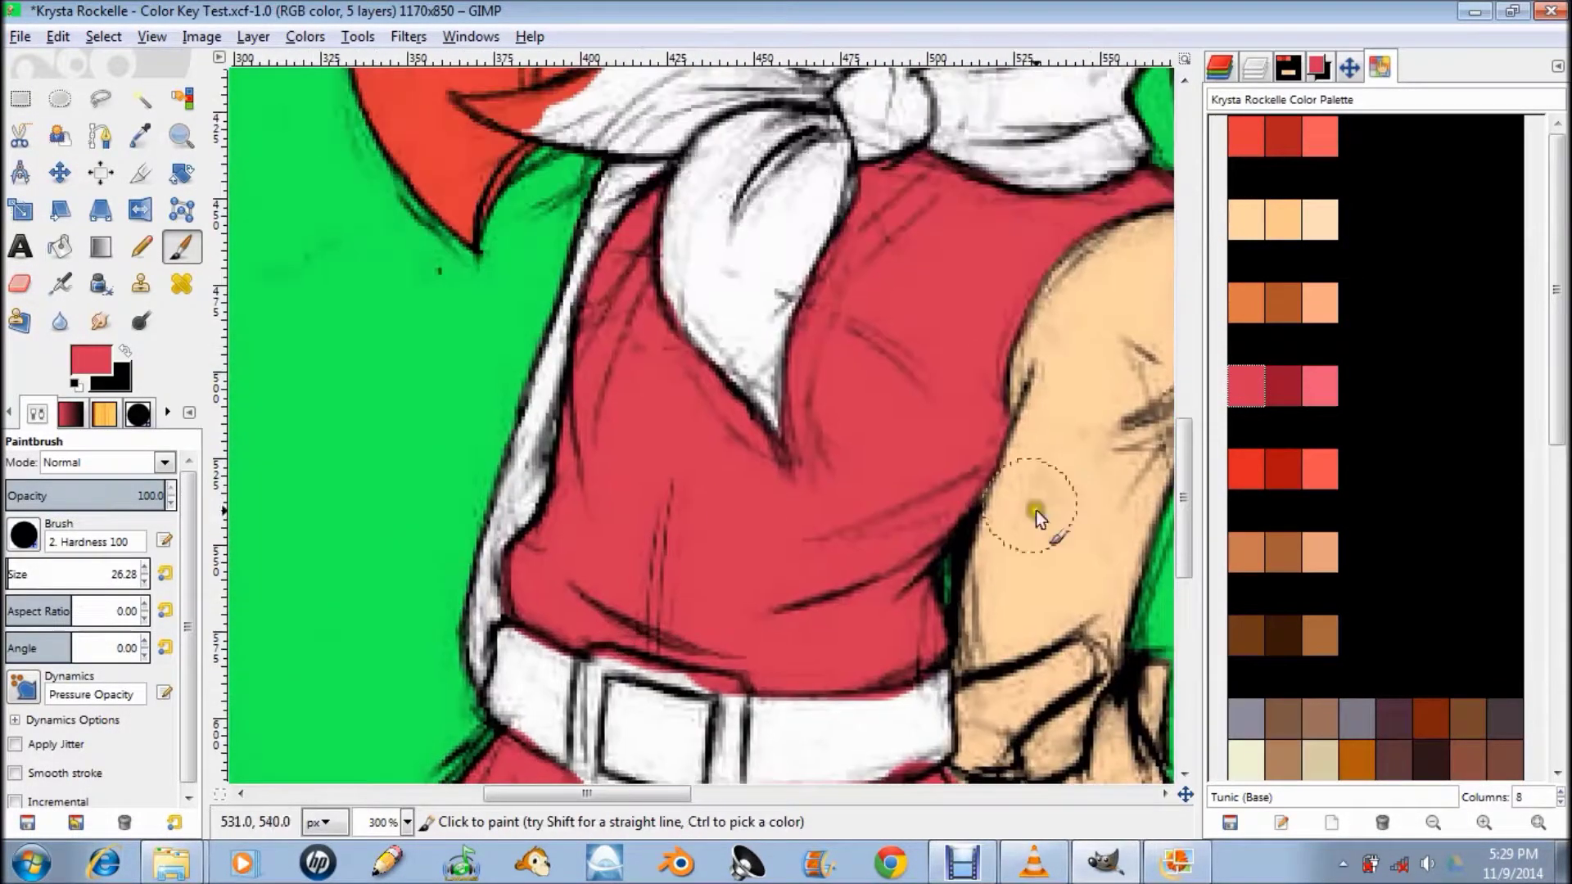
pyautogui.keyDown('ctrl'); pyautogui.click(1035, 516); pyautogui.keyUp('ctrl')
pyautogui.scroll(2, 625, 211)
pyautogui.moveTo(625, 210); pyautogui.dragTo(604, 264)
pyautogui.scroll(2, 573, 246)
pyautogui.moveTo(484, 209); pyautogui.dragTo(479, 430)
pyautogui.scroll(-1, 478, 430)
pyautogui.scroll(-1, 404, 439)
pyautogui.scroll(-1, 396, 361)
pyautogui.scroll(-1, 597, 410)
pyautogui.scroll(1, 780, 444)
# - Pick the Scarf (Base) red, set brush size to about 9, and paint the scarf and knot
pyautogui.click(1246, 469)
pyautogui.scroll(5, 655, 451)
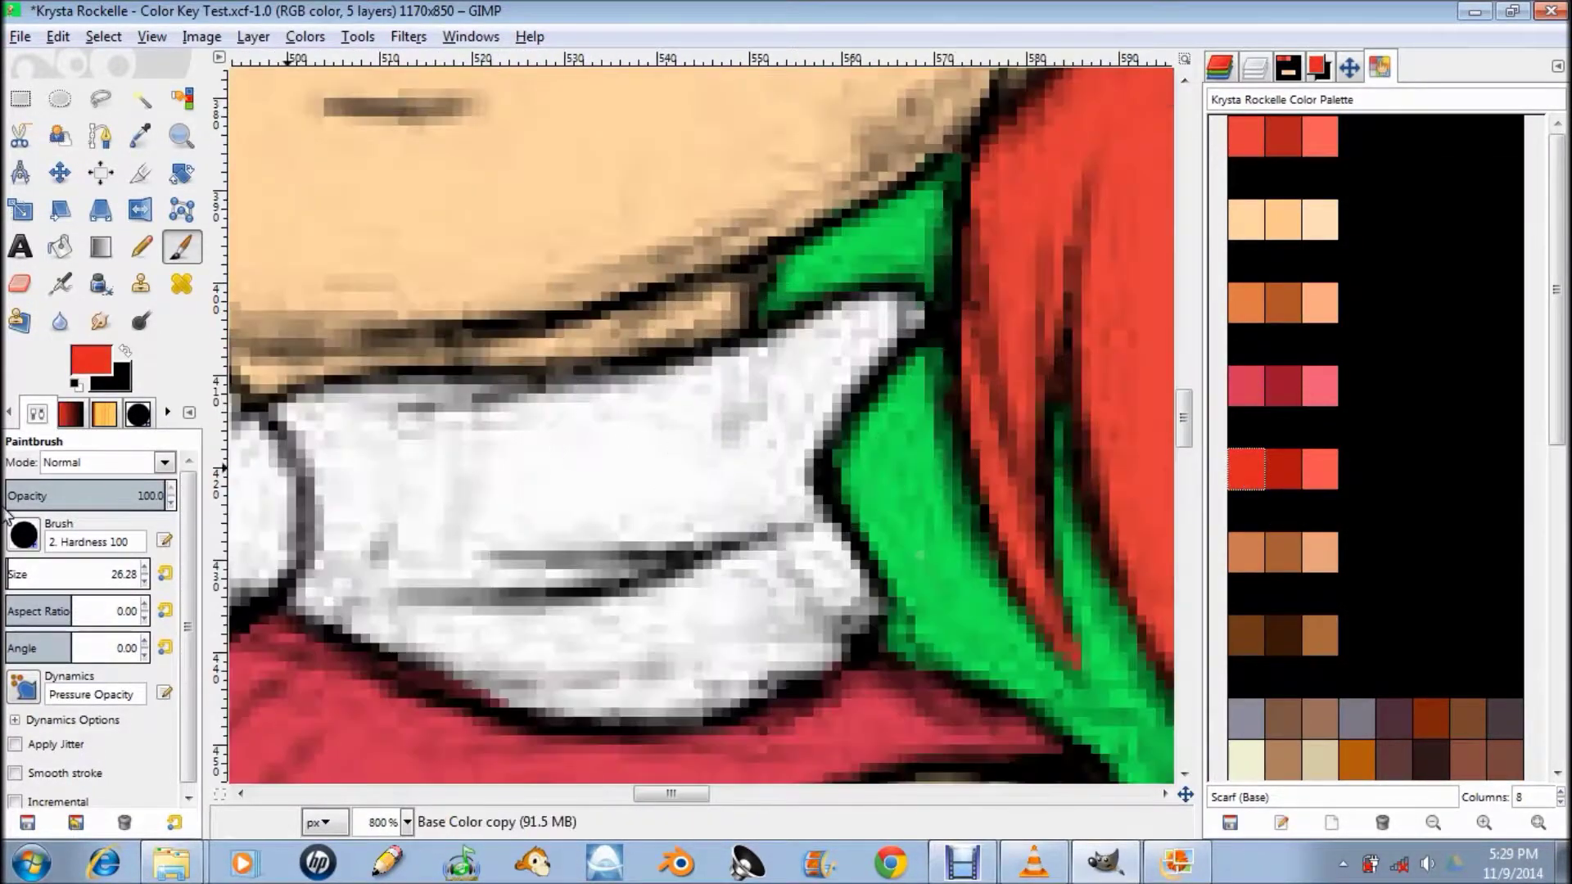
pyautogui.moveTo(113, 565); pyautogui.dragTo(16, 565)
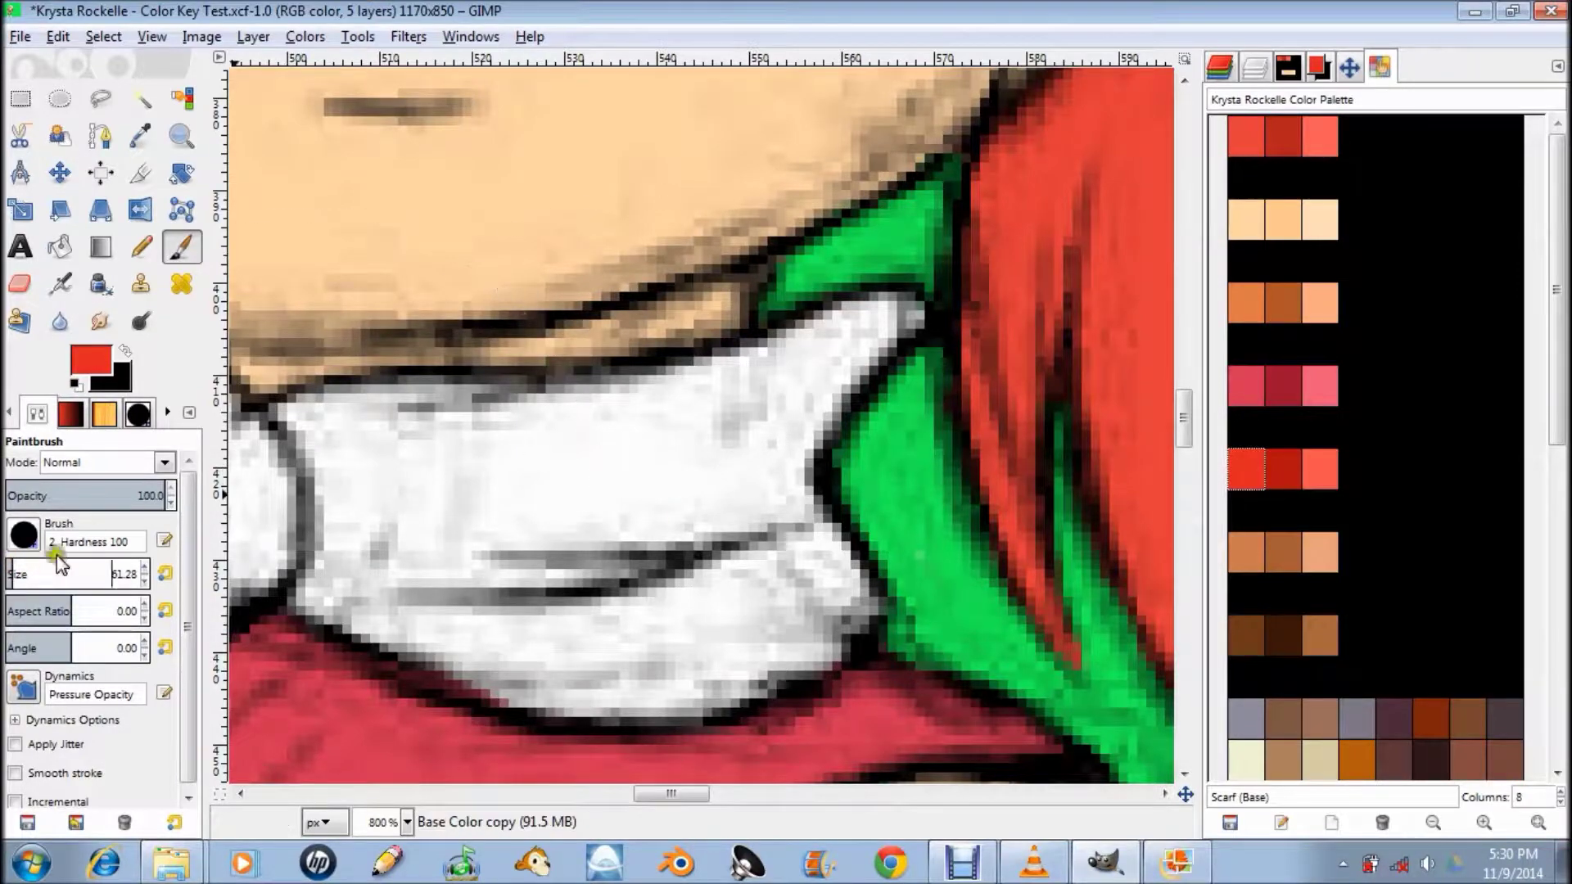
pyautogui.scroll(-1, 8, 563)
pyautogui.moveTo(704, 434); pyautogui.dragTo(827, 391)
pyautogui.scroll(-2, 867, 377)
pyautogui.moveTo(778, 524)
pyautogui.mouseDown()
pyautogui.moveTo(529, 479)
pyautogui.moveTo(725, 359)
pyautogui.mouseUp()
pyautogui.hscroll(-3, 843, 375)
pyautogui.click(30, 566)
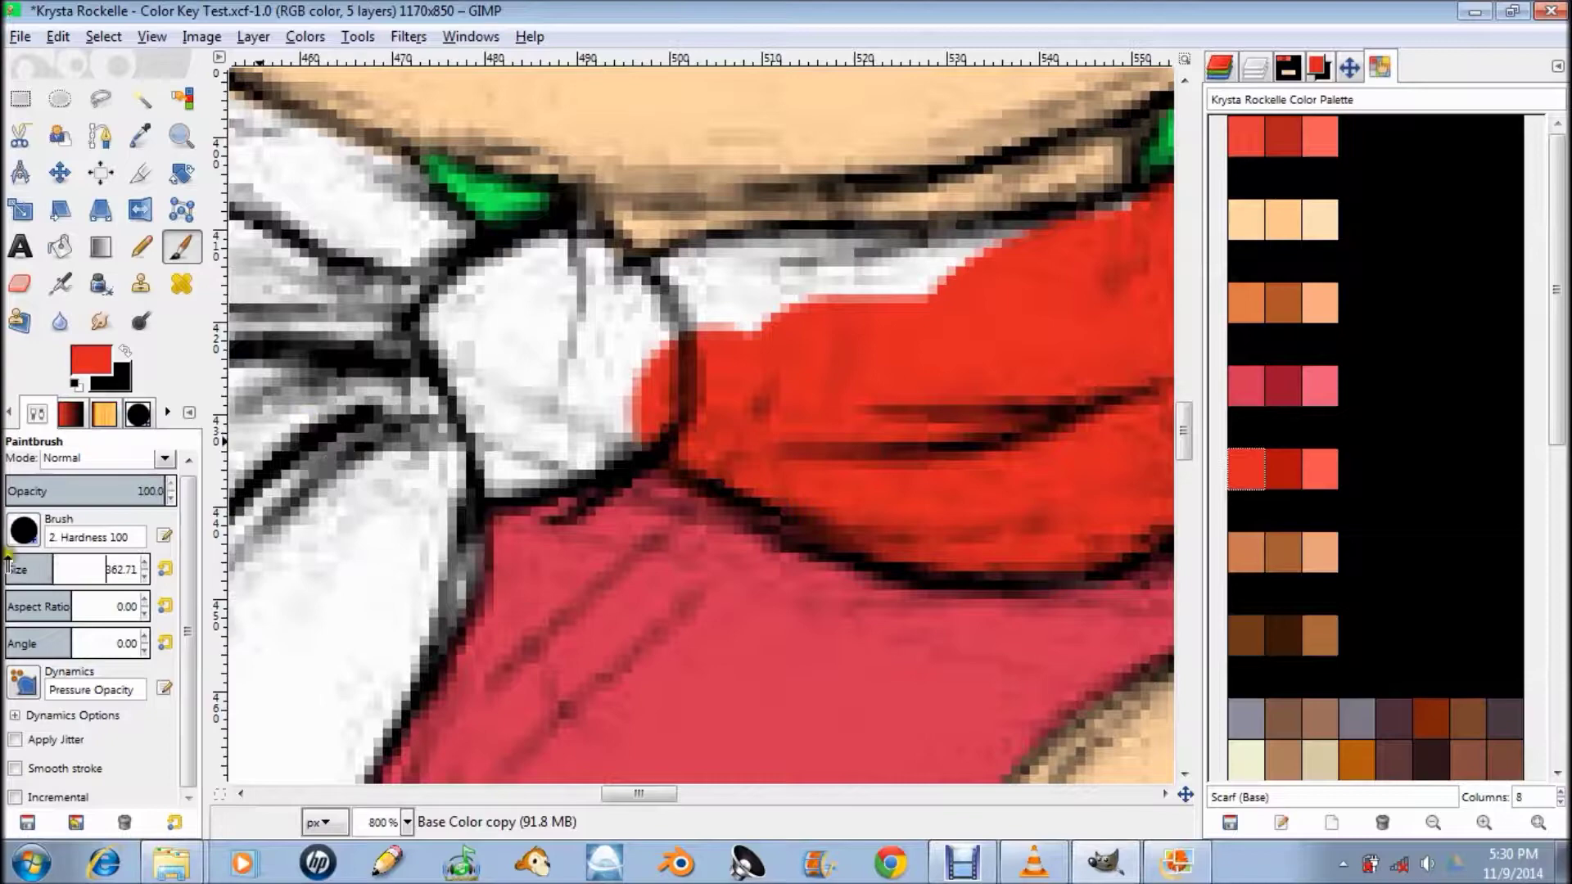
pyautogui.scroll(-9, 18, 568)
pyautogui.moveTo(647, 393)
pyautogui.mouseDown()
pyautogui.moveTo(588, 325)
pyautogui.moveTo(592, 269)
pyautogui.moveTo(529, 382)
pyautogui.moveTo(549, 443)
pyautogui.moveTo(629, 331)
pyautogui.moveTo(1033, 302)
pyautogui.mouseUp()
# - Paint the remaining white patches along the scarf in Scarf (Base) red
pyautogui.hscroll(2, 629, 331)
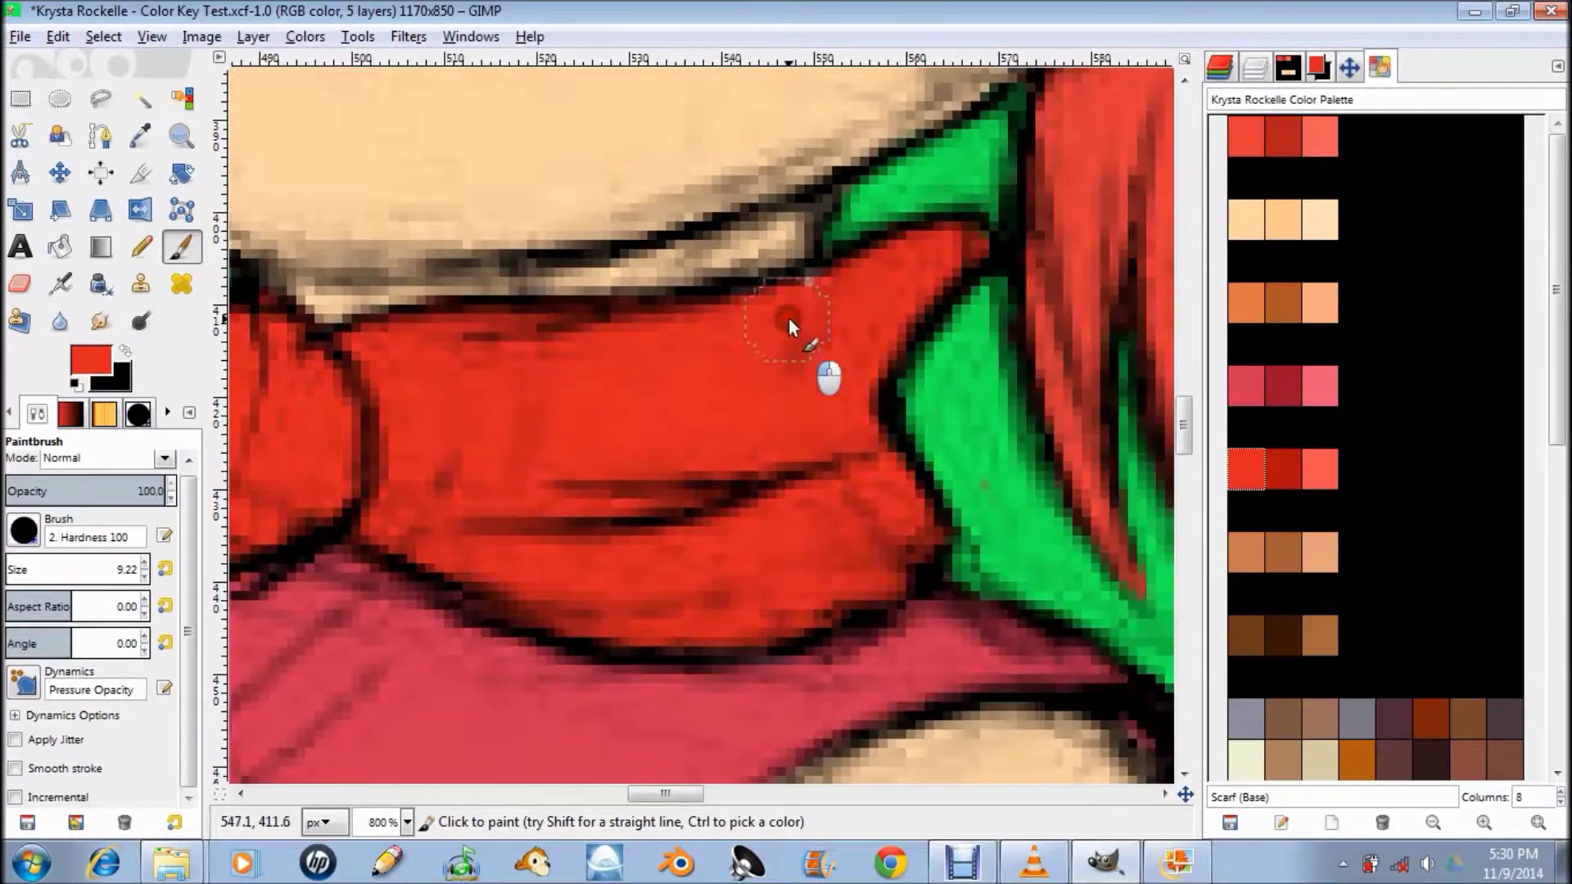
pyautogui.hscroll(-2, 737, 370)
pyautogui.hscroll(-2, 403, 386)
pyautogui.hscroll(-2, 754, 414)
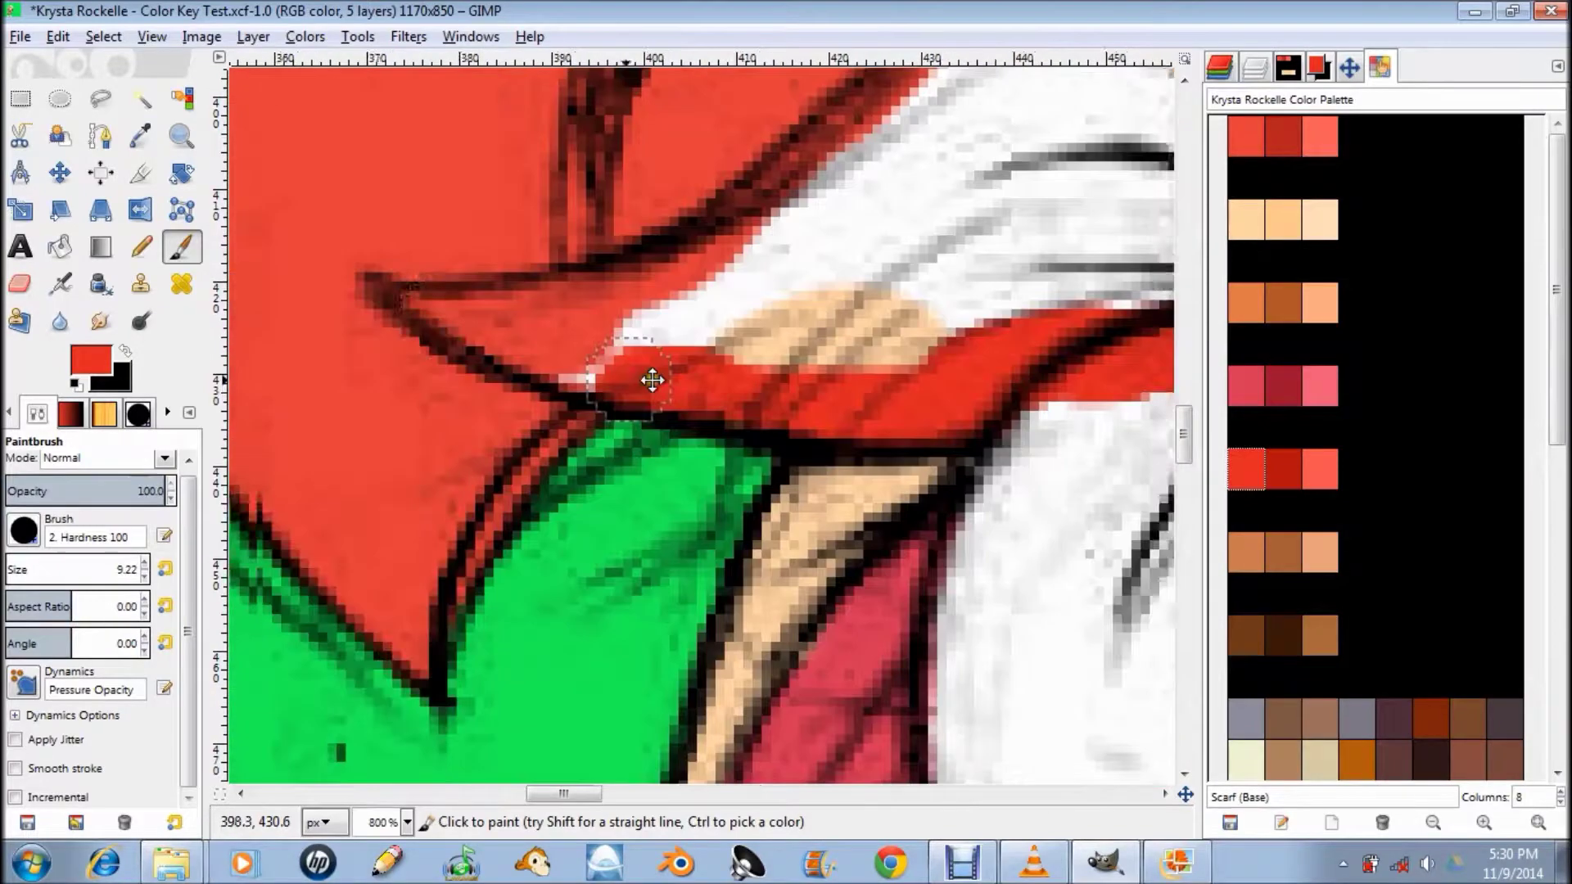
pyautogui.hscroll(-1, 649, 376)
pyautogui.scroll(1, 408, 367)
pyautogui.hscroll(2, 408, 367)
pyautogui.moveTo(565, 450)
pyautogui.mouseDown()
pyautogui.moveTo(681, 334)
pyautogui.moveTo(852, 246)
pyautogui.mouseUp()
pyautogui.scroll(1, 851, 245)
pyautogui.hscroll(2, 739, 337)
pyautogui.moveTo(738, 336)
pyautogui.mouseDown()
pyautogui.moveTo(965, 452)
pyautogui.moveTo(425, 563)
pyautogui.moveTo(558, 493)
pyautogui.moveTo(819, 474)
pyautogui.mouseUp()
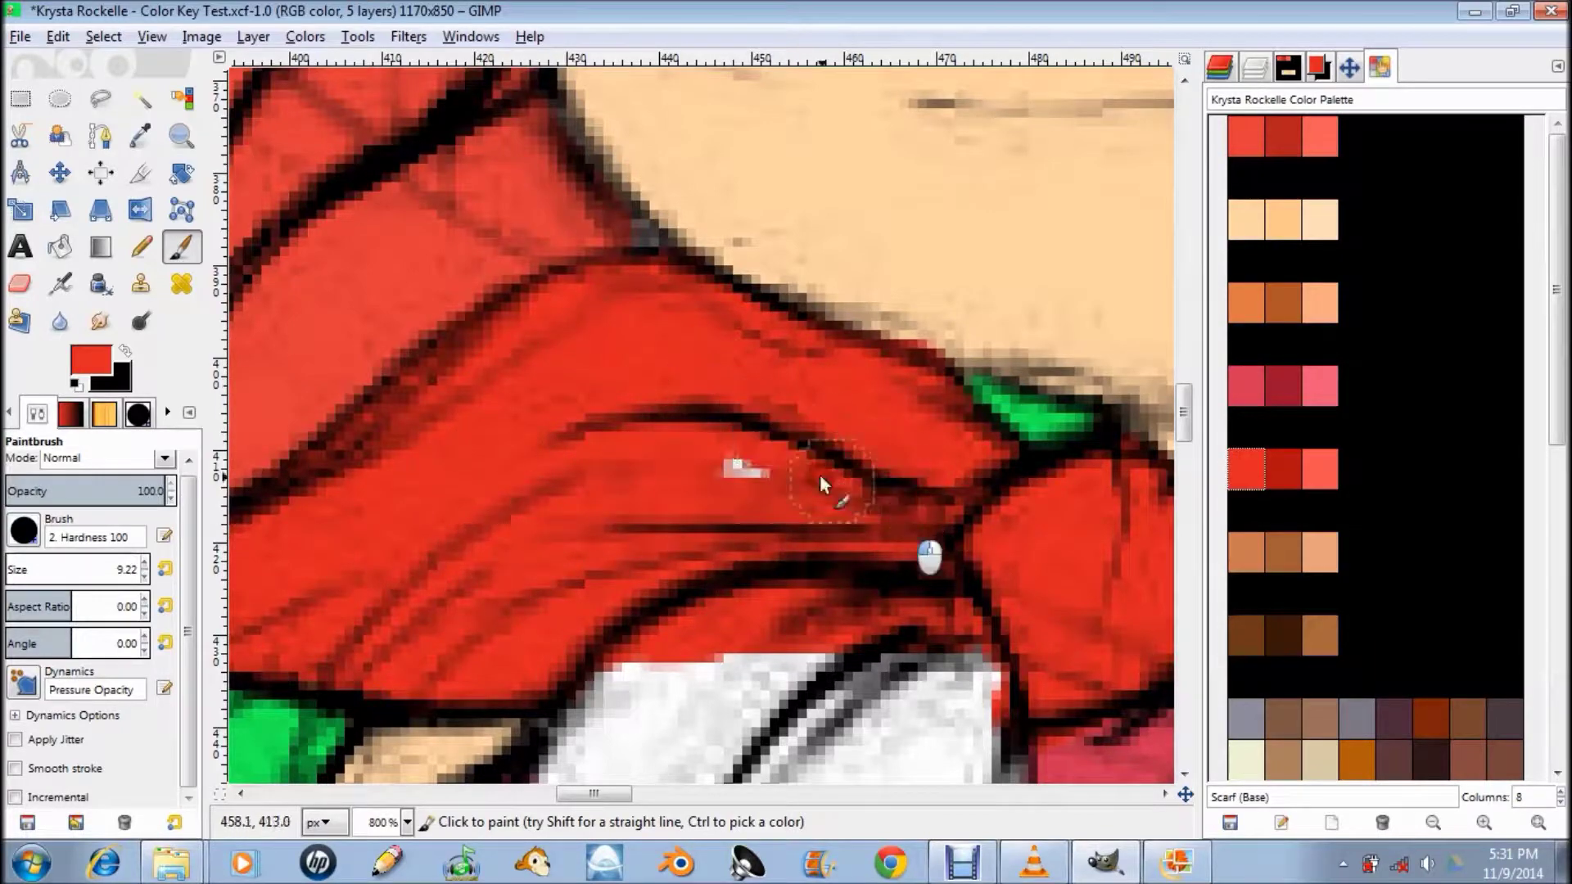
pyautogui.hscroll(1, 851, 393)
# - Sample the skin peach, then cover the last white scarf areas by the knot in red
pyautogui.keyDown('ctrl'); pyautogui.click(882, 318); pyautogui.keyUp('ctrl')
pyautogui.scroll(1, 673, 272)
pyautogui.hscroll(-1, 673, 272)
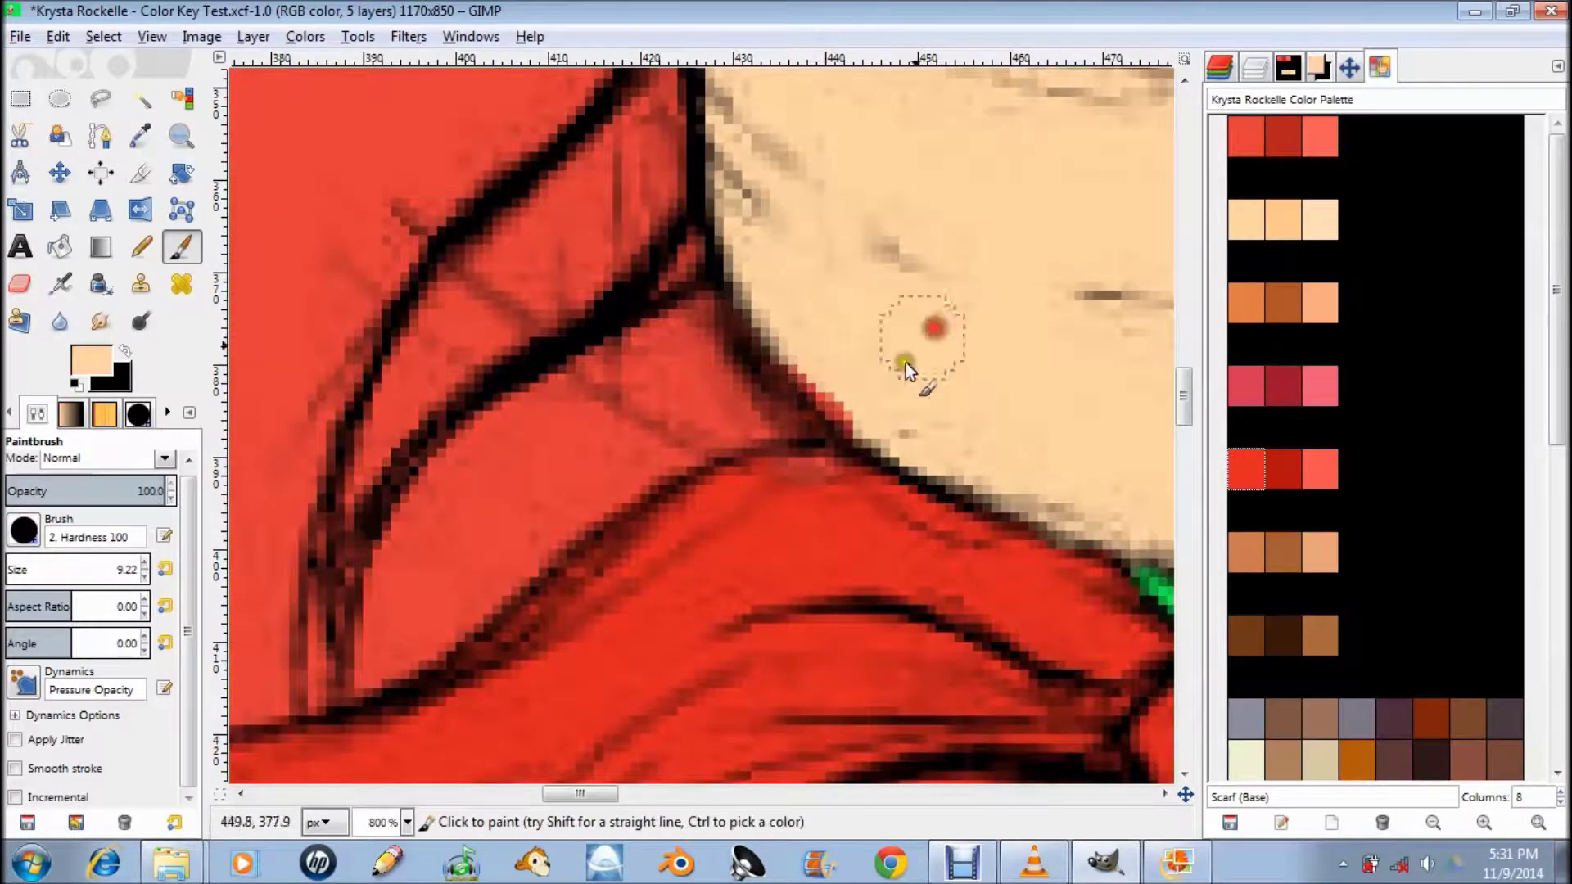
pyautogui.keyDown('ctrl'); pyautogui.click(844, 483); pyautogui.keyUp('ctrl')
pyautogui.scroll(-4, 850, 501)
pyautogui.moveTo(768, 380)
pyautogui.mouseDown()
pyautogui.moveTo(627, 300)
pyautogui.moveTo(582, 434)
pyautogui.moveTo(622, 606)
pyautogui.mouseUp()
pyautogui.scroll(-3, 622, 606)
pyautogui.moveTo(599, 244); pyautogui.dragTo(844, 564)
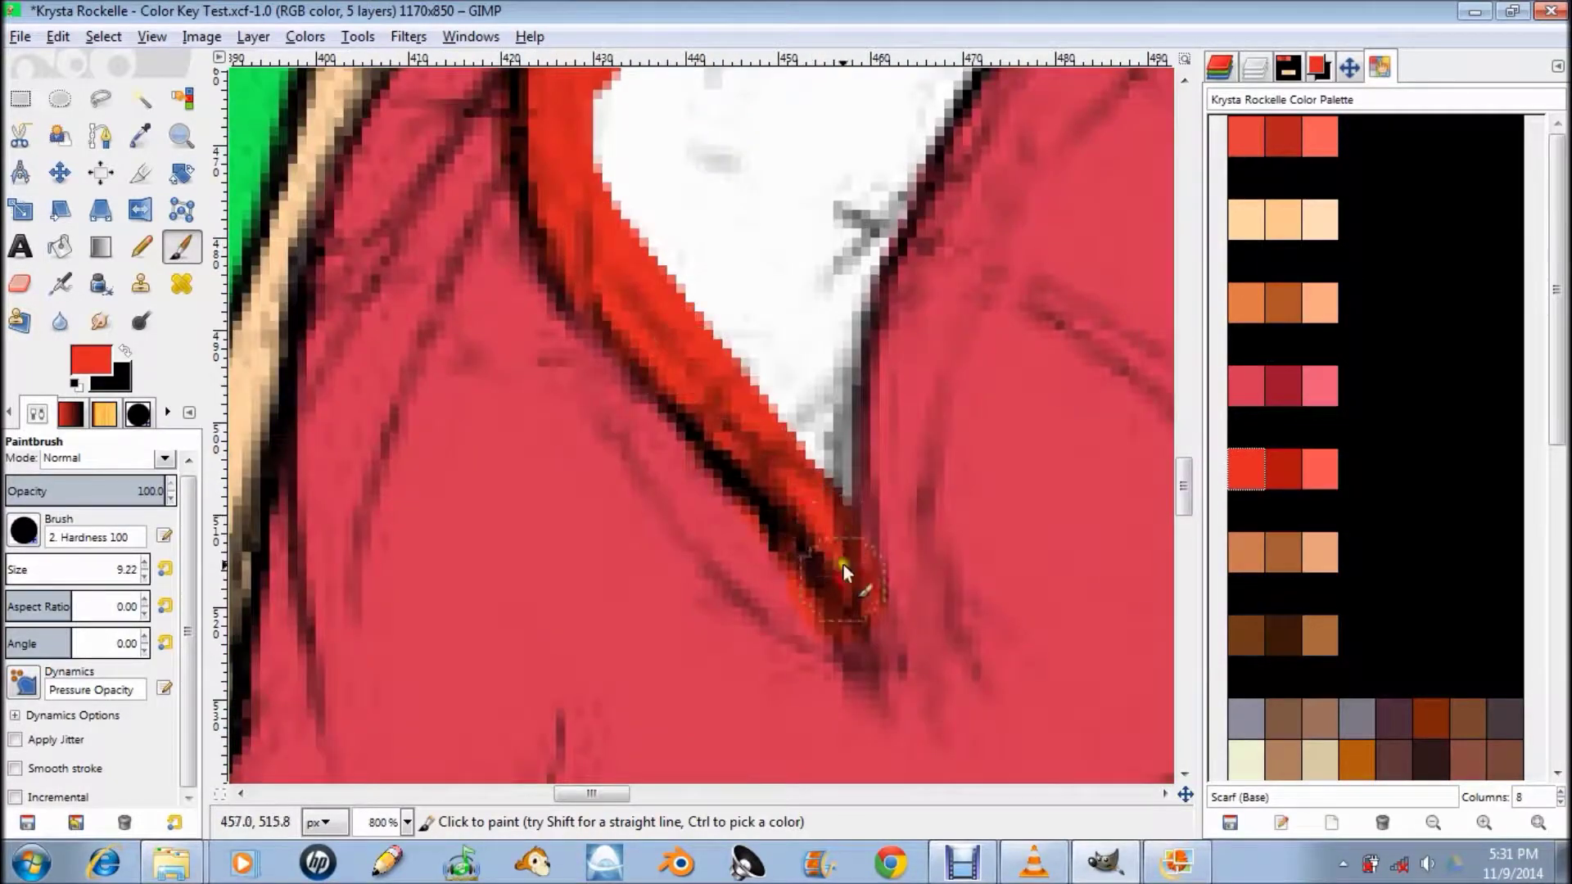
pyautogui.scroll(1, 843, 565)
pyautogui.hscroll(1, 843, 565)
pyautogui.scroll(1, 916, 188)
pyautogui.moveTo(876, 279)
pyautogui.mouseDown()
pyautogui.moveTo(803, 223)
pyautogui.moveTo(470, 416)
pyautogui.mouseUp()
pyautogui.scroll(-2, 470, 416)
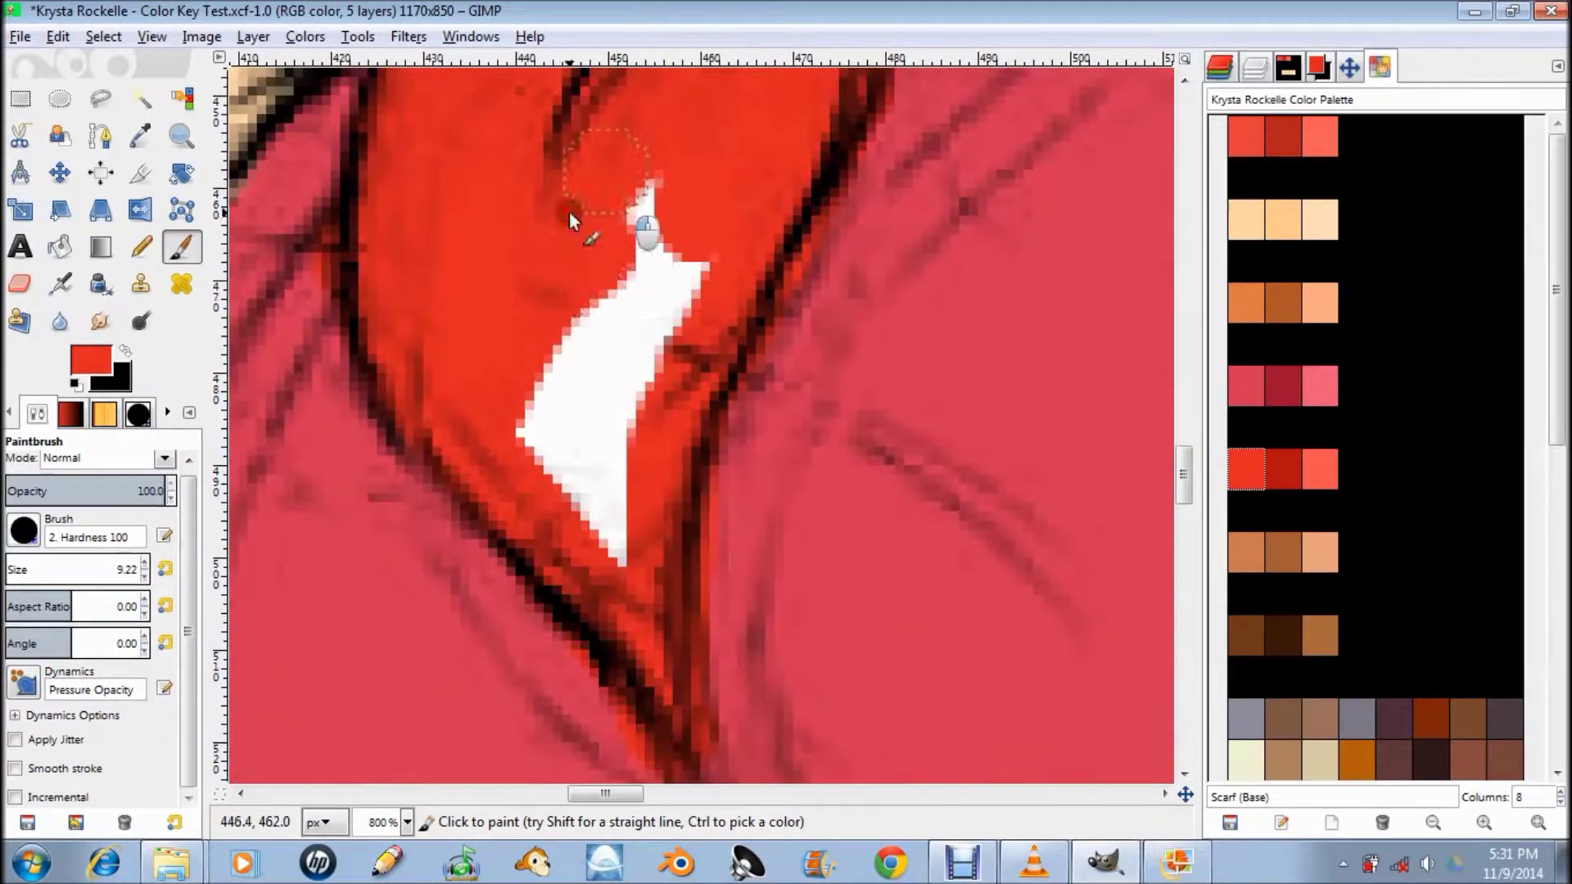
pyautogui.moveTo(568, 213); pyautogui.dragTo(550, 385)
pyautogui.scroll(2, 551, 391)
pyautogui.hscroll(1, 552, 391)
# - Sample the tunic's pink-red colour for touch-ups and bring up the Layers list
pyautogui.keyDown('ctrl'); pyautogui.click(814, 442); pyautogui.keyUp('ctrl')
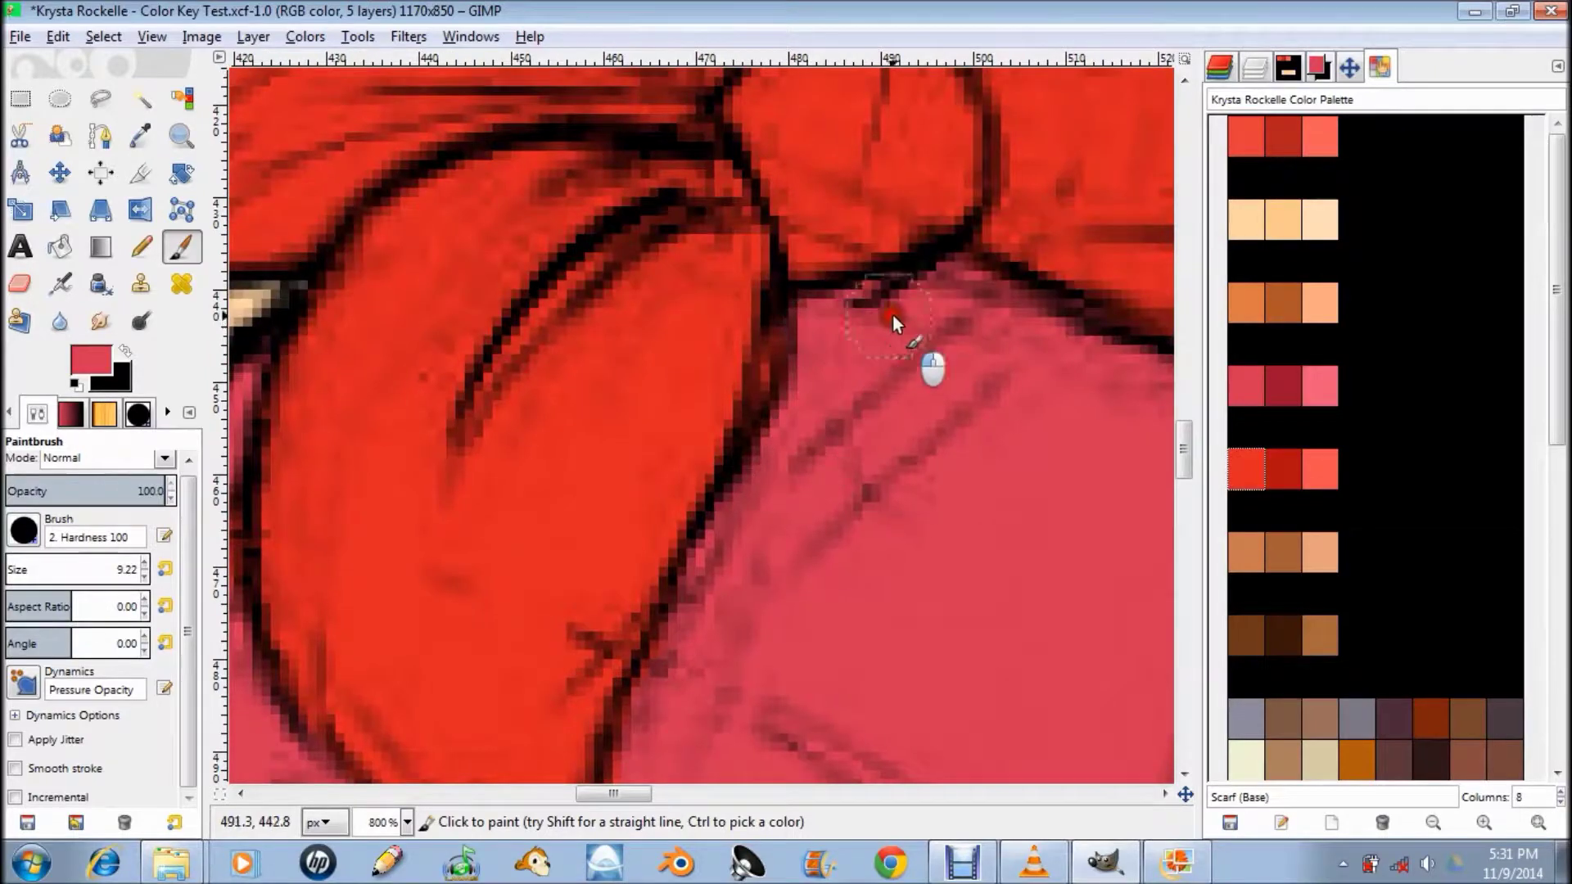
pyautogui.scroll(-4, 917, 303)
pyautogui.hscroll(-1, 917, 303)
pyautogui.scroll(-2, 729, 458)
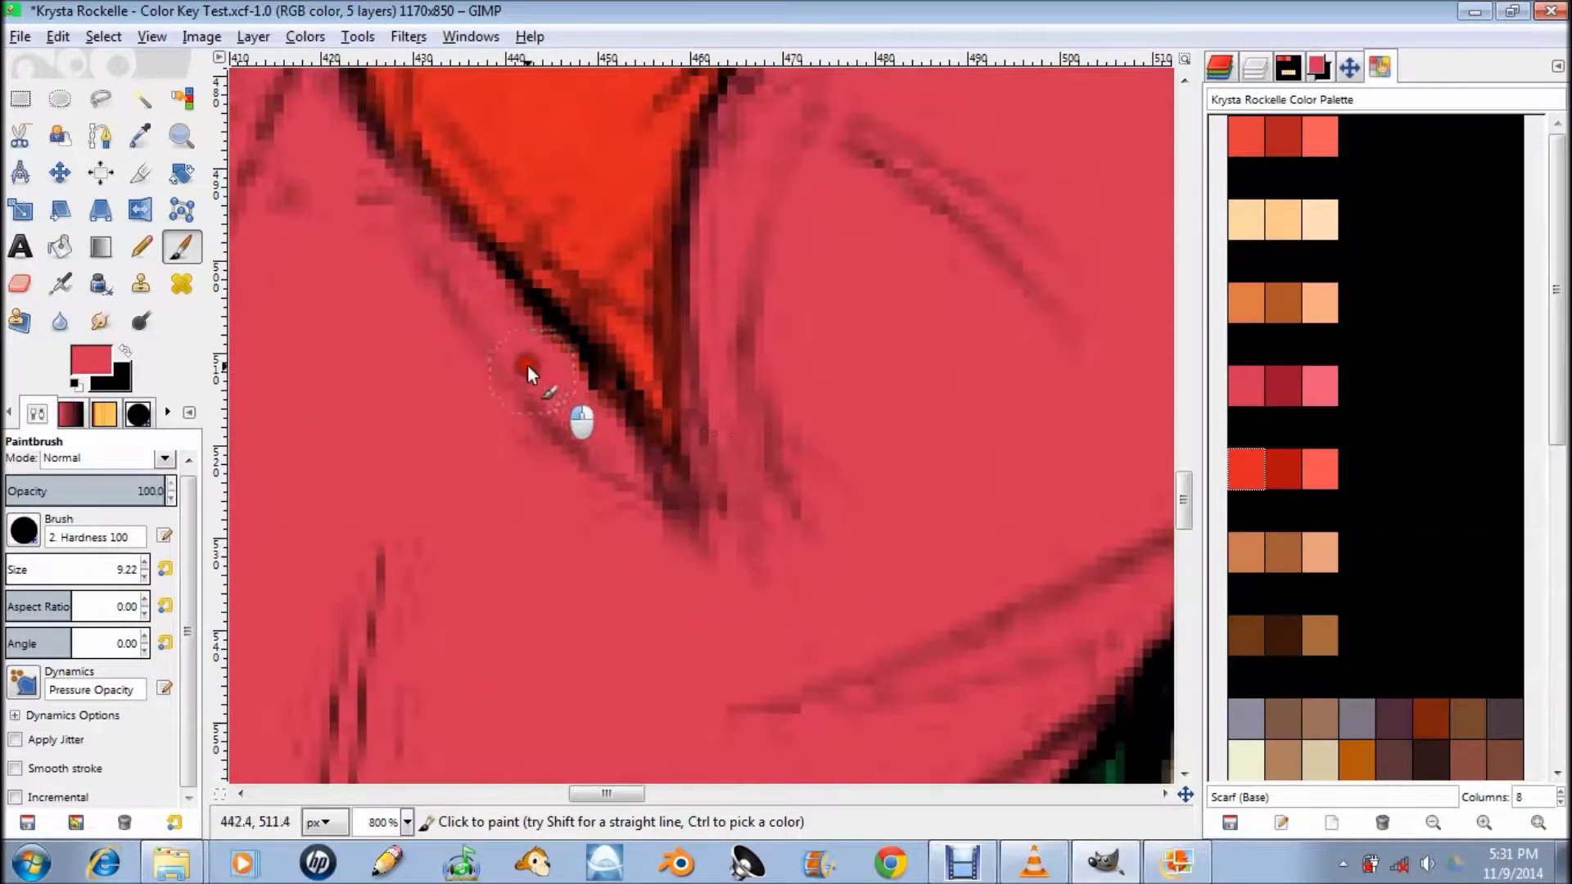
pyautogui.scroll(3, 534, 376)
pyautogui.hscroll(-3, 548, 245)
pyautogui.scroll(-2, 568, 336)
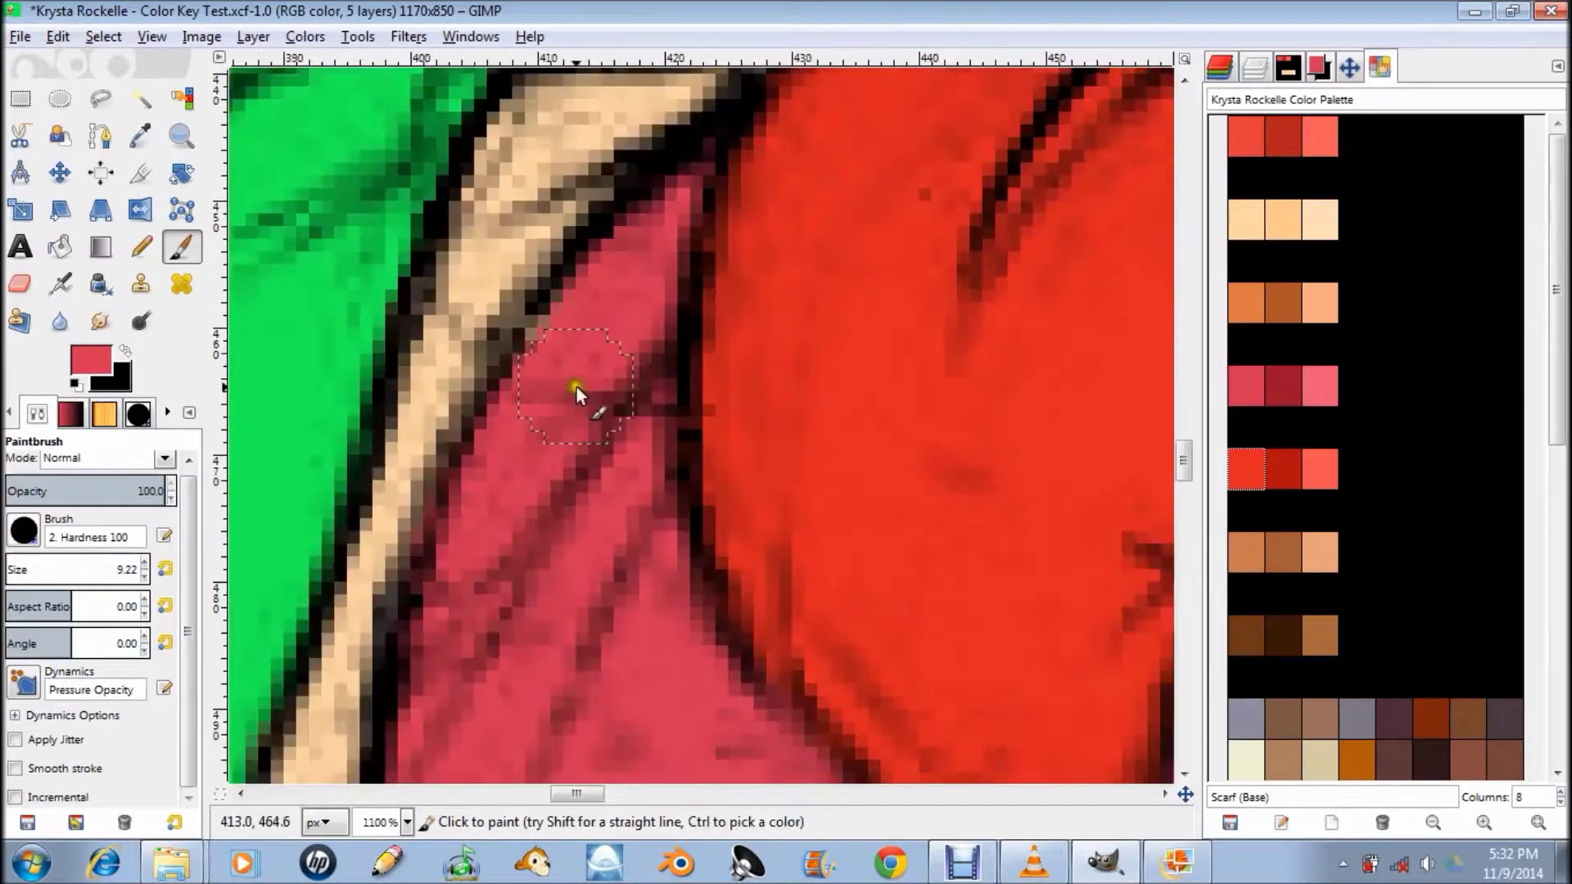
pyautogui.scroll(-2, 597, 369)
pyautogui.scroll(4, 586, 377)
pyautogui.scroll(2, 676, 416)
pyautogui.hotkey('ctrl', 'l')
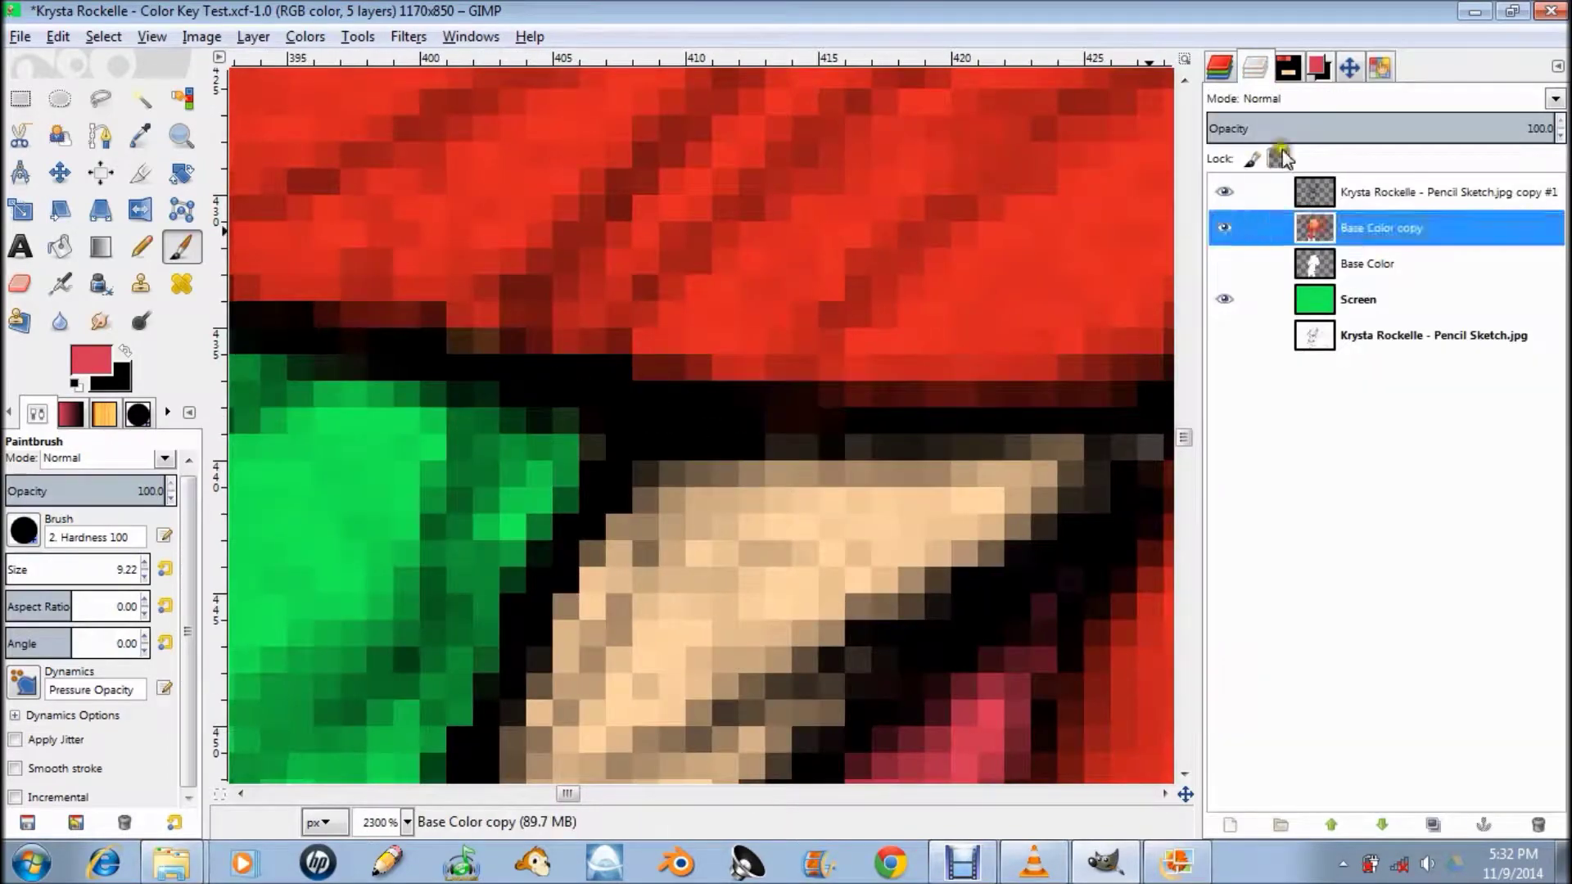
# - Switch to the Eraser at size about 5.84 to clear stray paint at the hair edge
pyautogui.scroll(-3, 701, 246)
pyautogui.scroll(-2, 773, 426)
pyautogui.scroll(3, 773, 427)
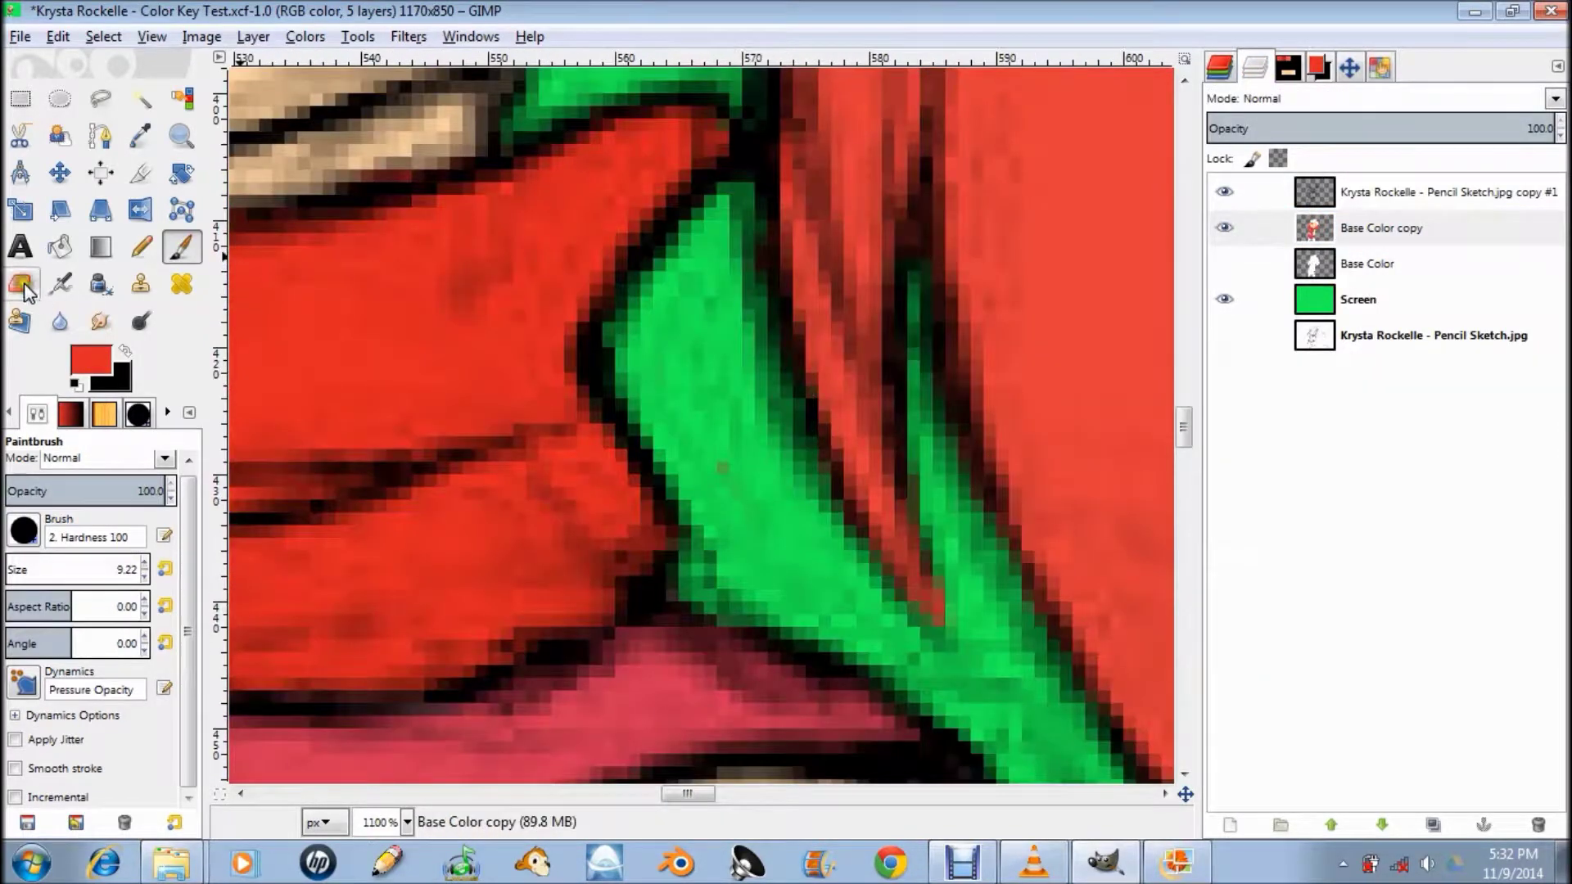
pyautogui.scroll(-2, 745, 384)
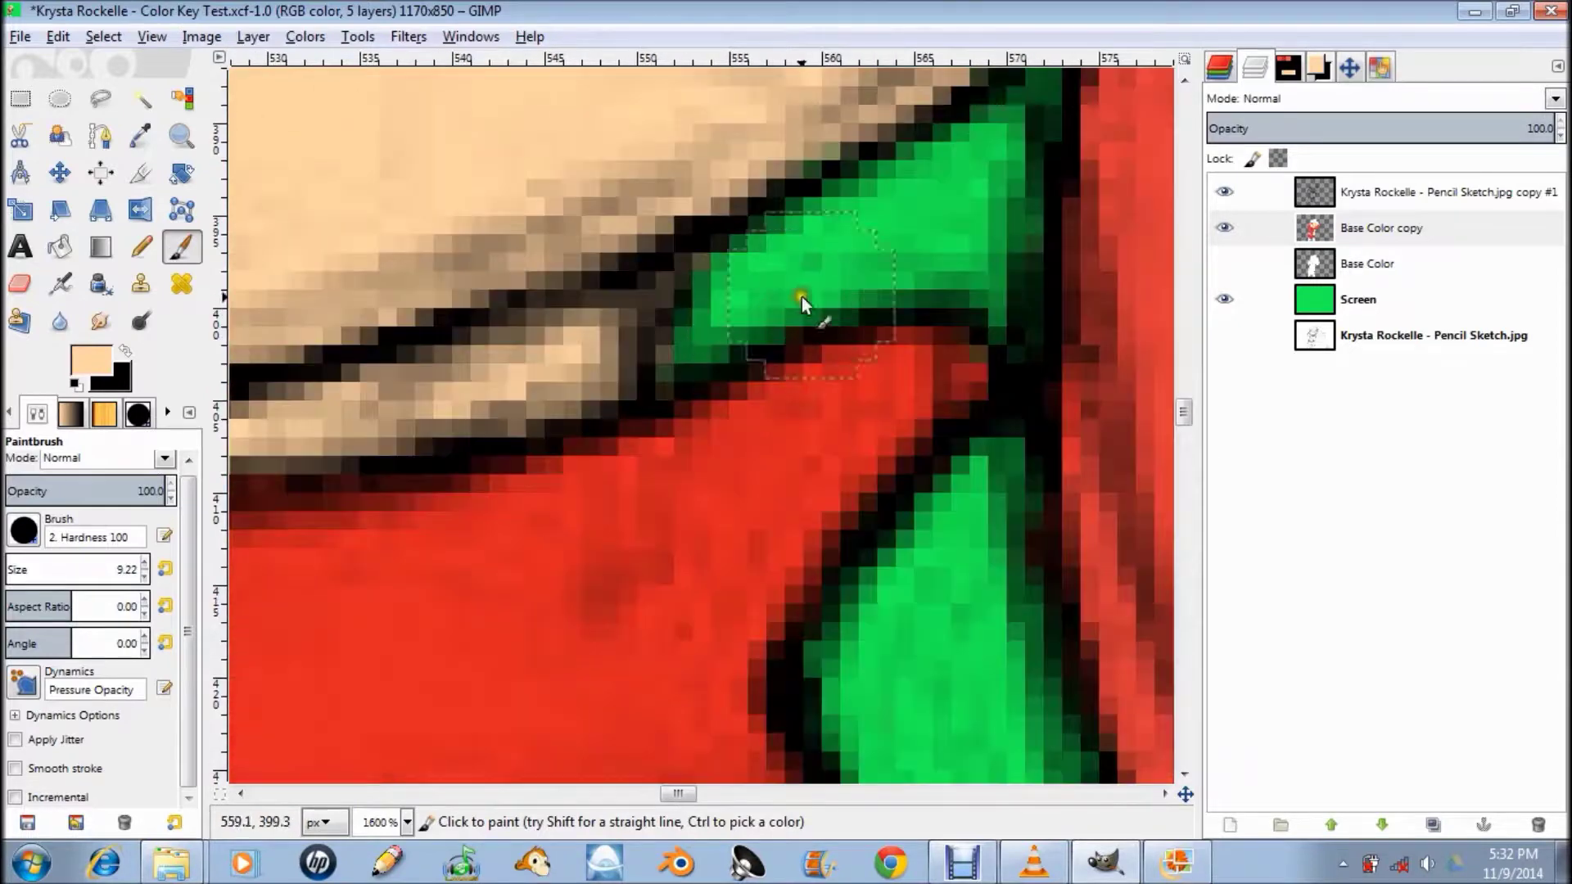
pyautogui.click(18, 283)
pyautogui.moveTo(107, 569); pyautogui.dragTo(78, 569)
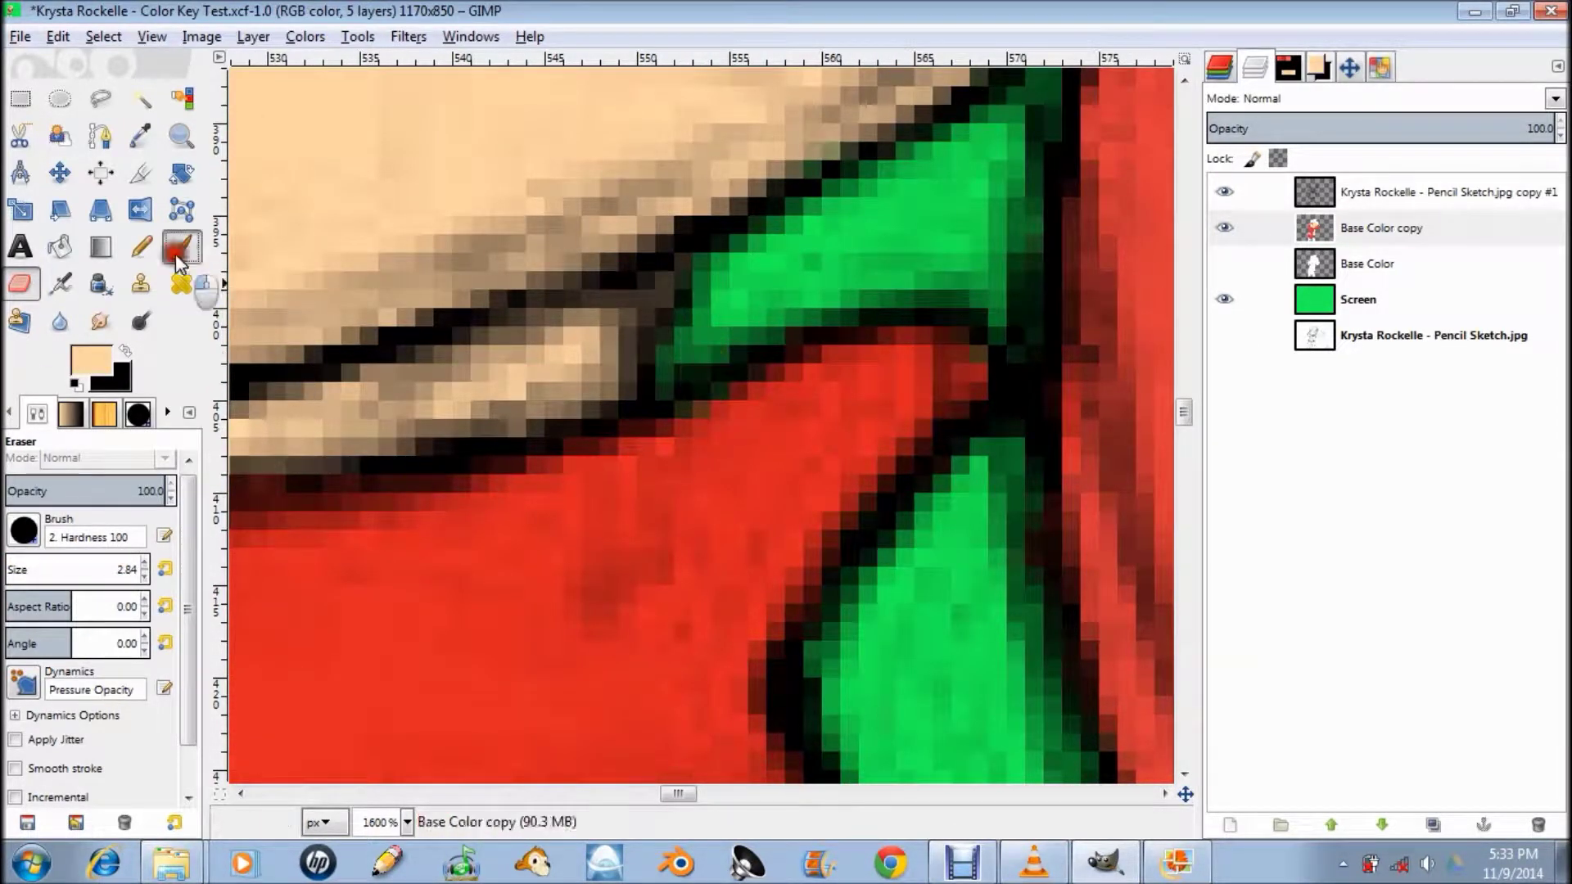
# - Retouch the hair-edge gap in red with the Paintbrush, then pick the tunic palette swatch
pyautogui.click(178, 249)
pyautogui.keyDown('ctrl'); pyautogui.click(833, 400); pyautogui.keyUp('ctrl')
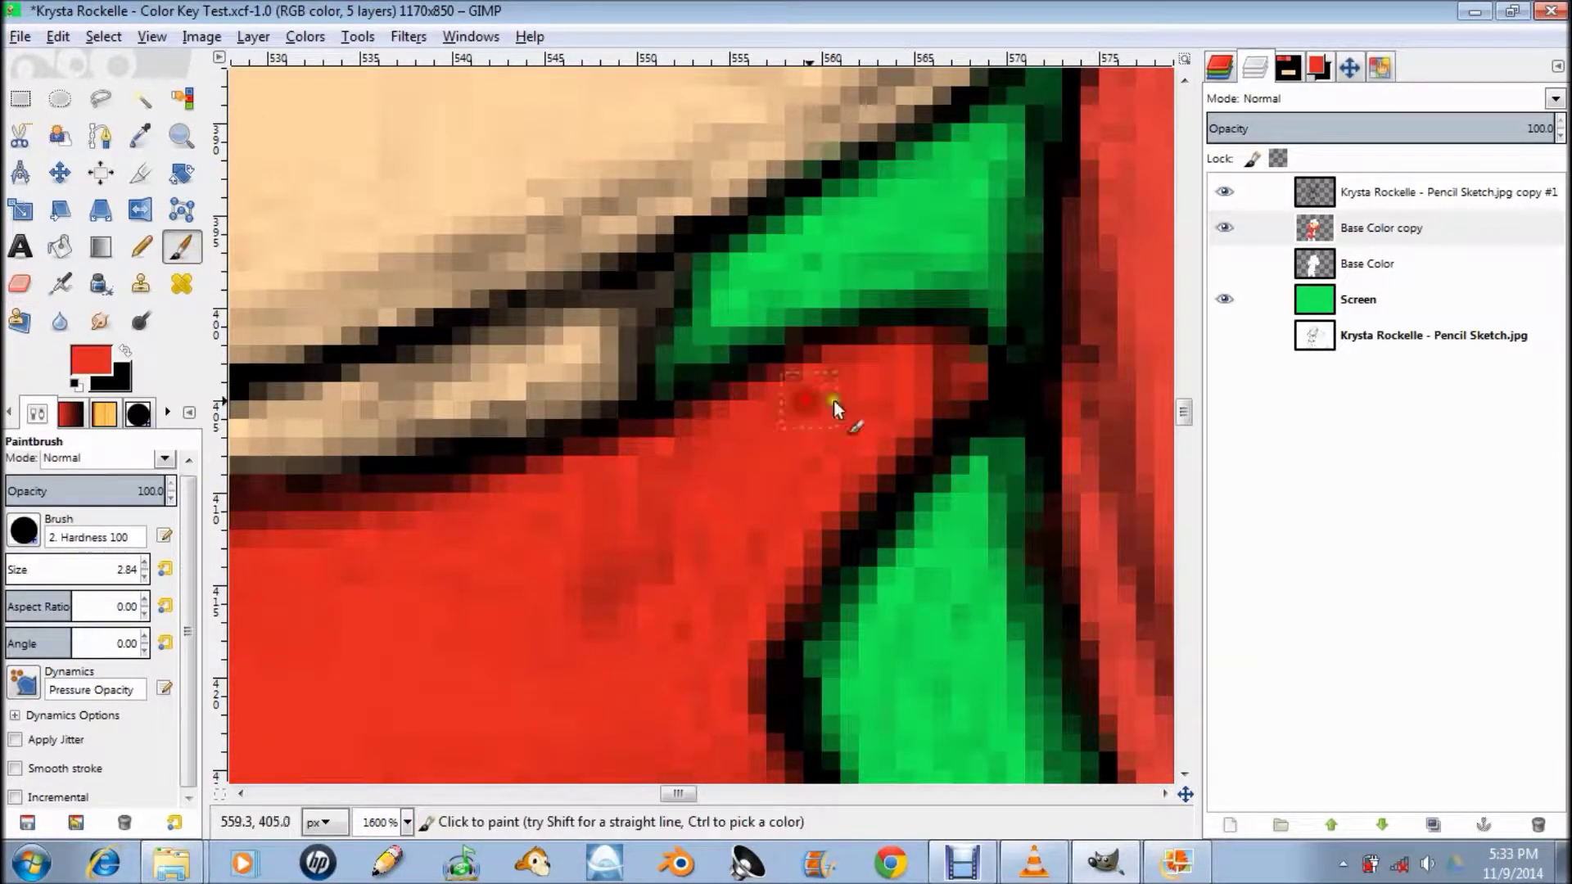
pyautogui.scroll(-3, 834, 400)
pyautogui.scroll(-3, 346, 208)
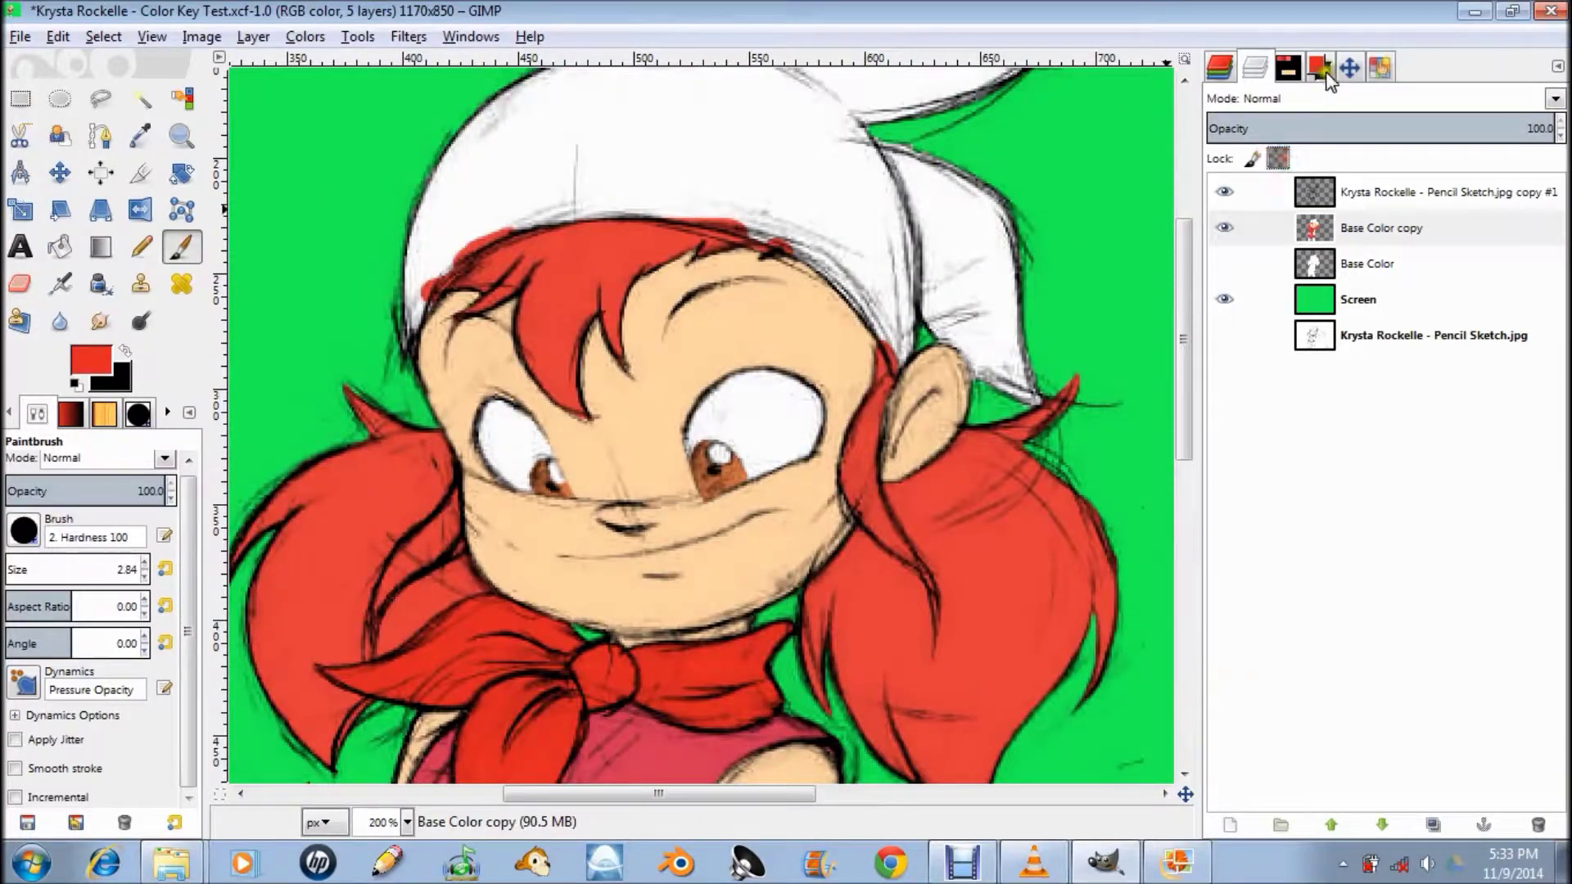
pyautogui.click(1319, 67)
pyautogui.click(1254, 537)
pyautogui.scroll(-3, 666, 632)
# - Paint the pink-red tunic hem along the dress edge and select a spare palette swatch
pyautogui.scroll(-3, 667, 632)
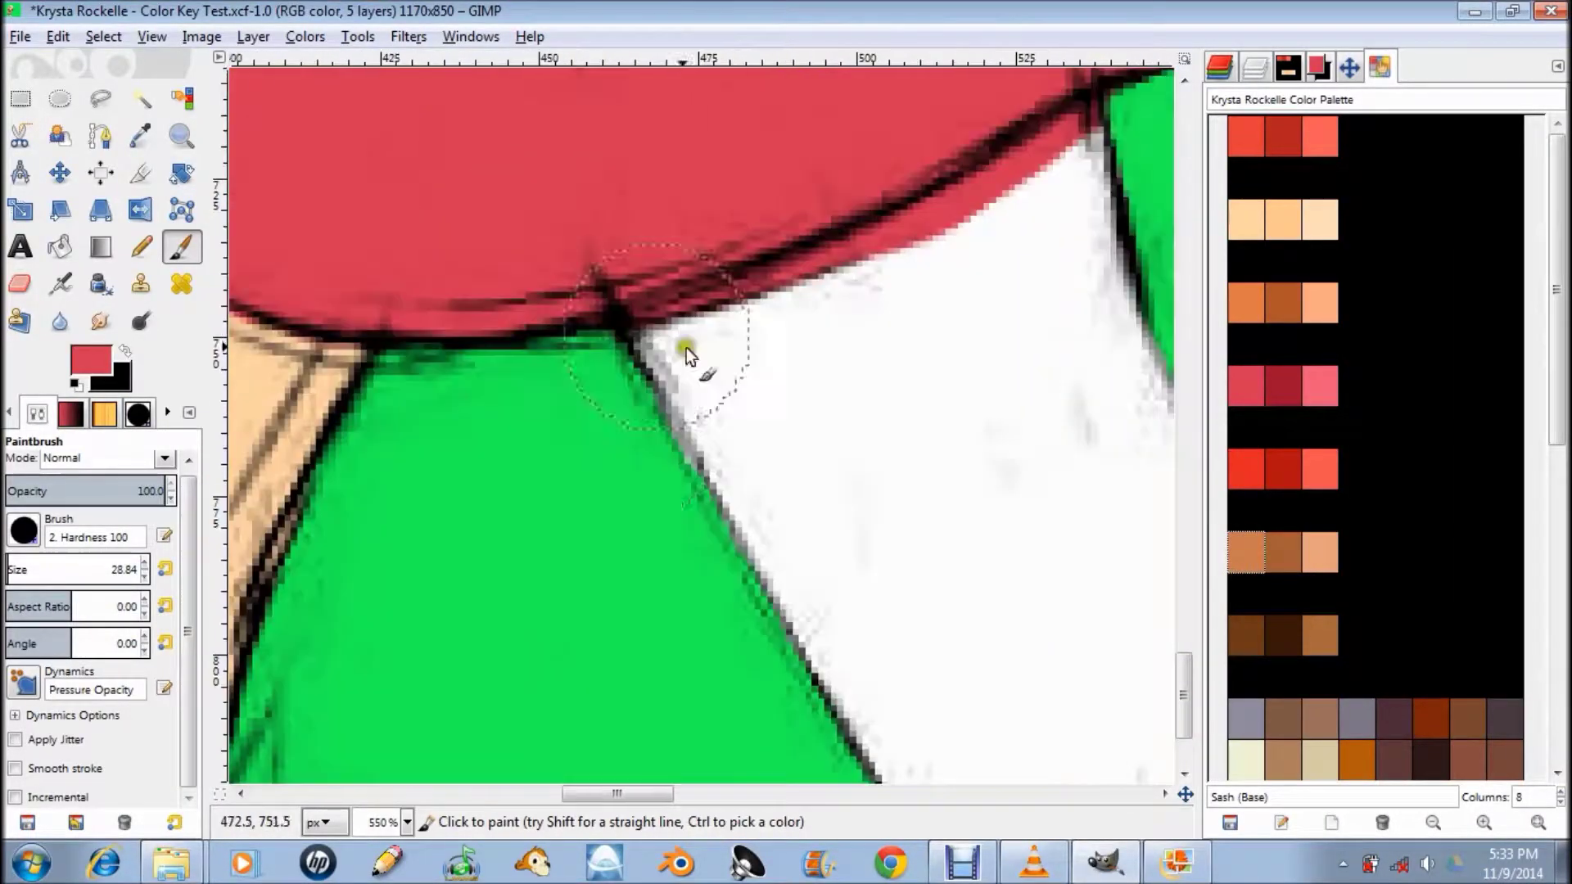
pyautogui.click(667, 419)
pyautogui.moveTo(666, 420)
pyautogui.mouseDown()
pyautogui.moveTo(1044, 251)
pyautogui.moveTo(691, 386)
pyautogui.moveTo(1099, 195)
pyautogui.mouseUp()
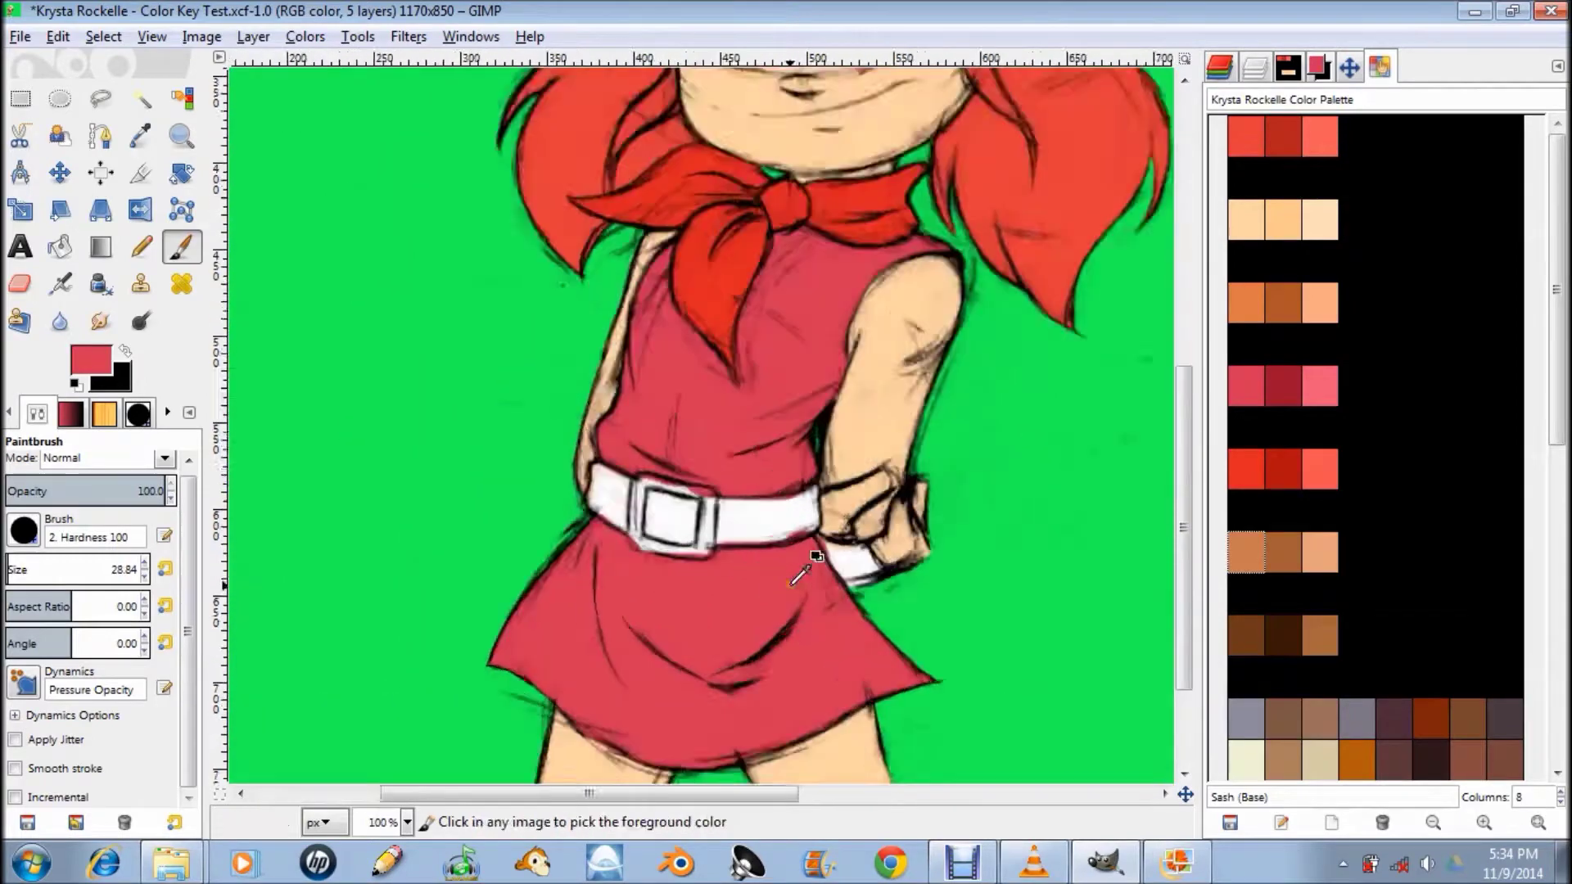
pyautogui.click(1255, 717)
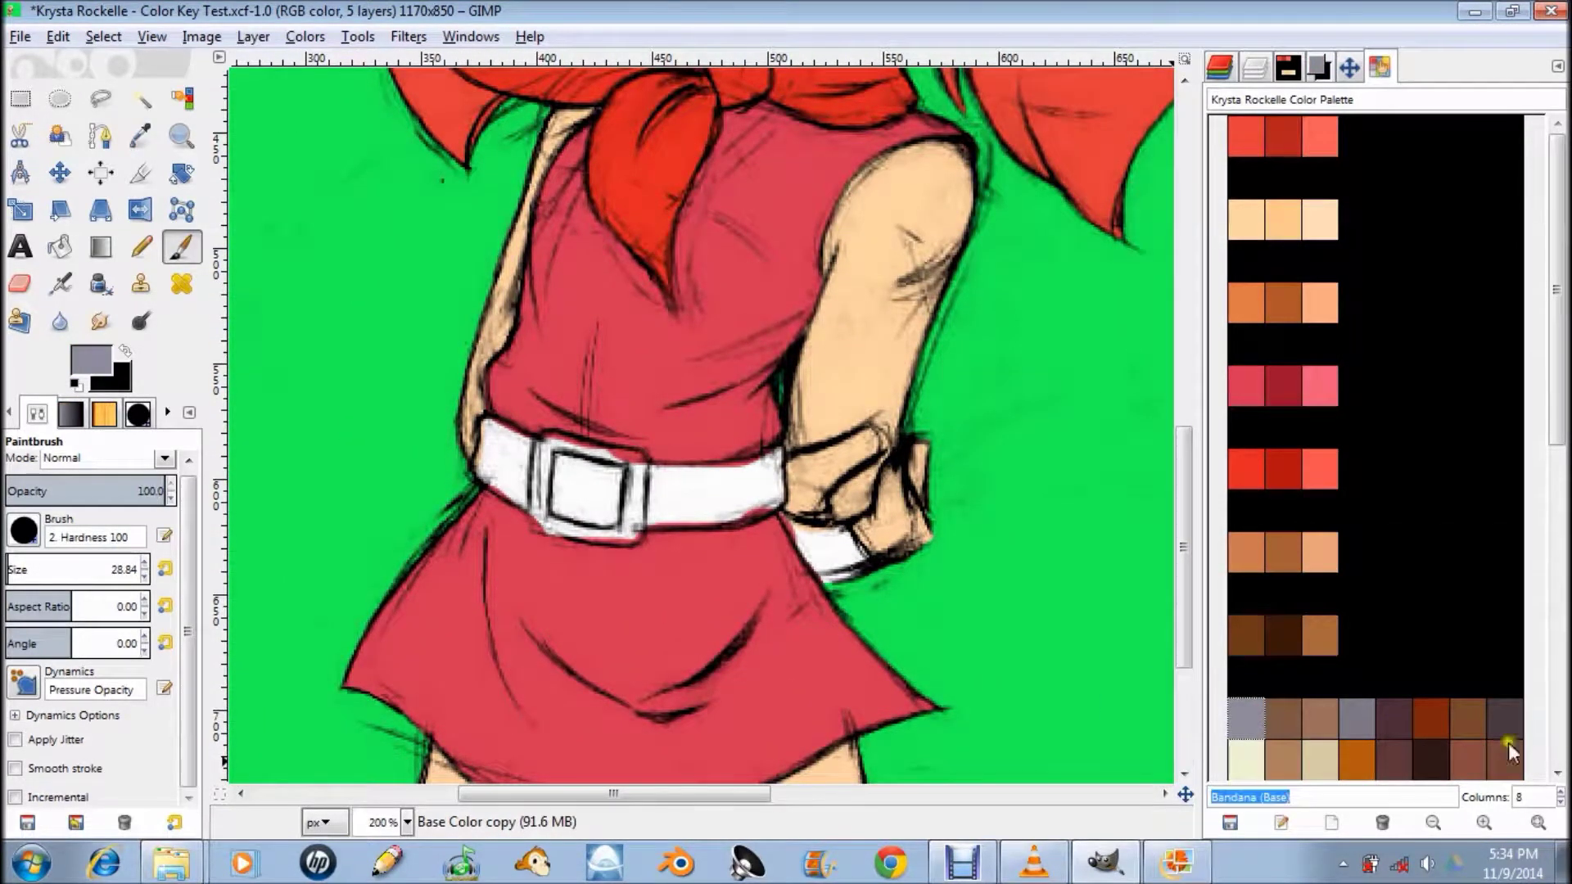
# - Name the spare swatches Bandana (Shadow) and Bandana (Light), and set Bandana (Base) to red
pyautogui.click(1282, 718)
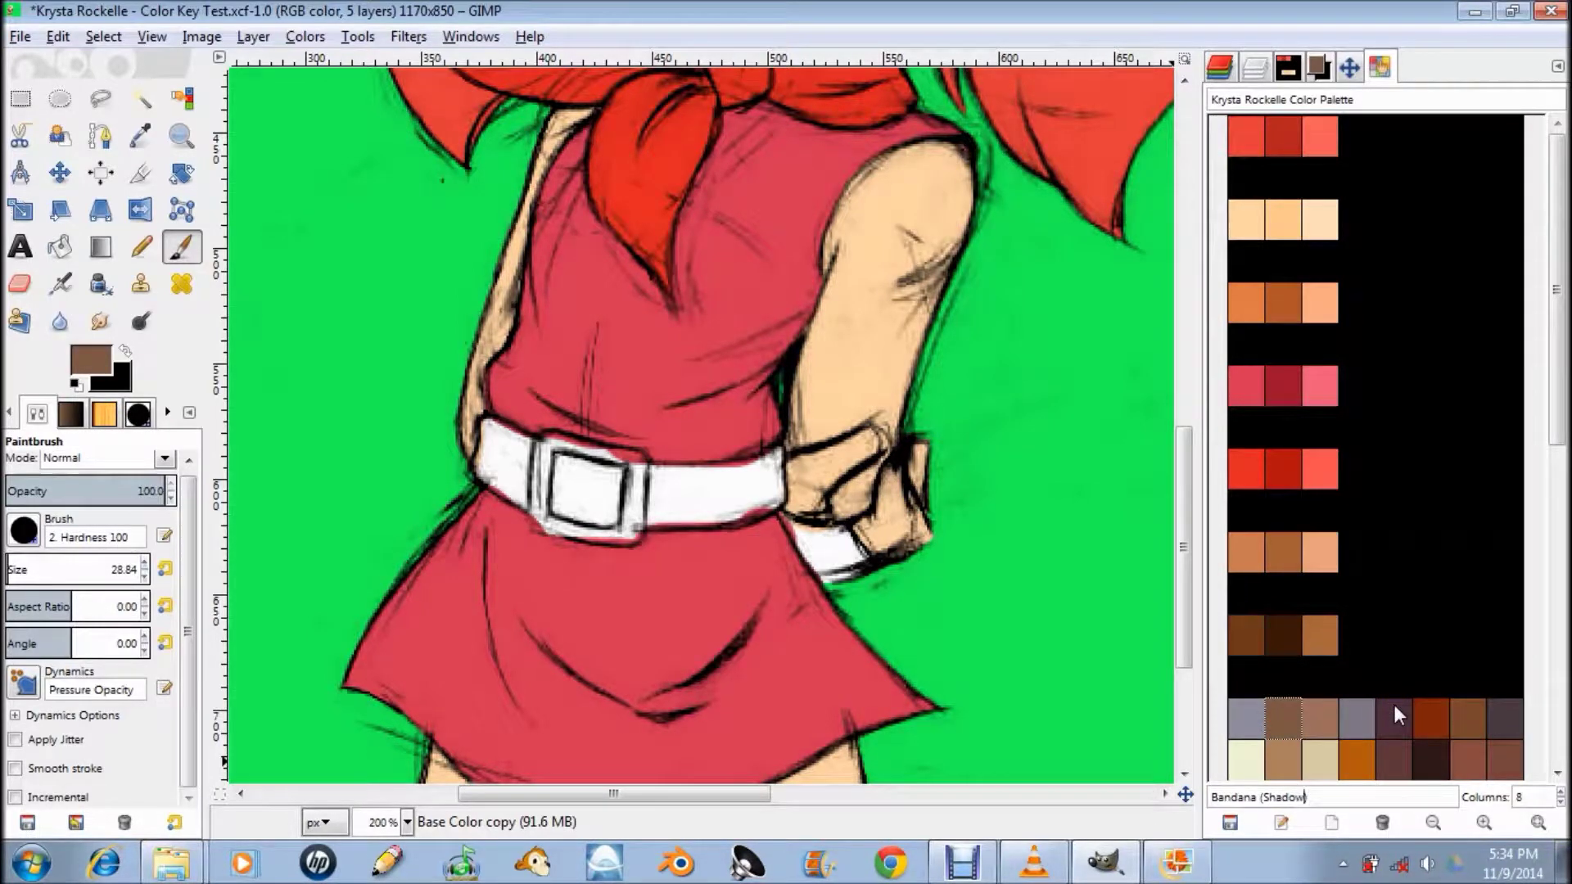
pyautogui.click(1319, 718)
pyautogui.write('Banda')
pyautogui.write('na (Light)')
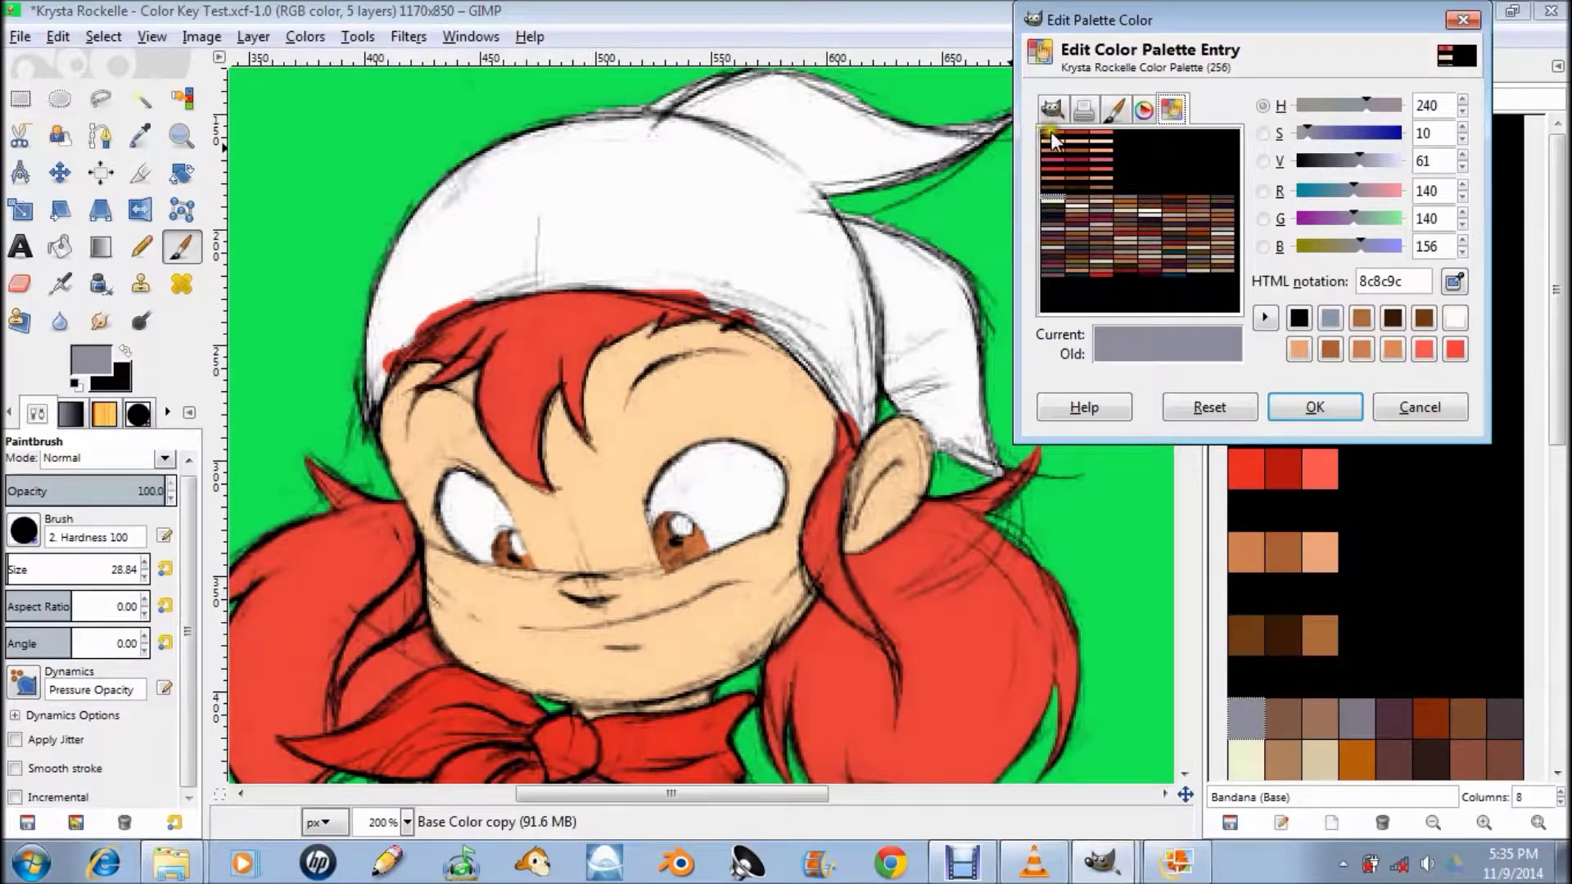
pyautogui.click(1052, 161)
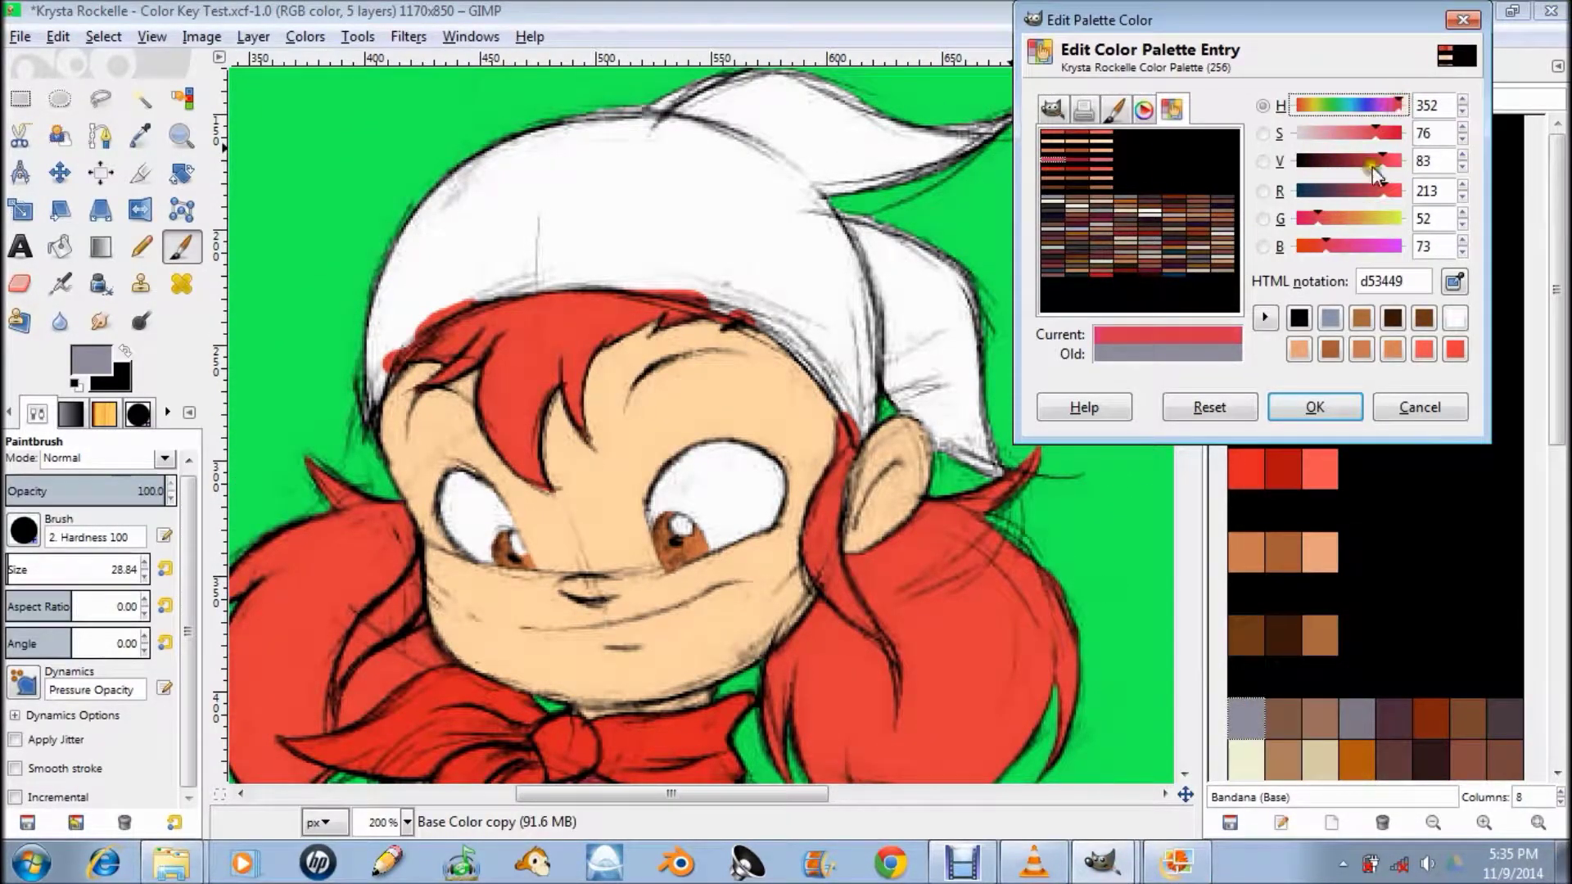
pyautogui.click(1315, 407)
# - Give Bandana (Shadow) a darker red and Bandana (Light) a less saturated pink-red
pyautogui.doubleClick(1284, 721)
pyautogui.click(1298, 318)
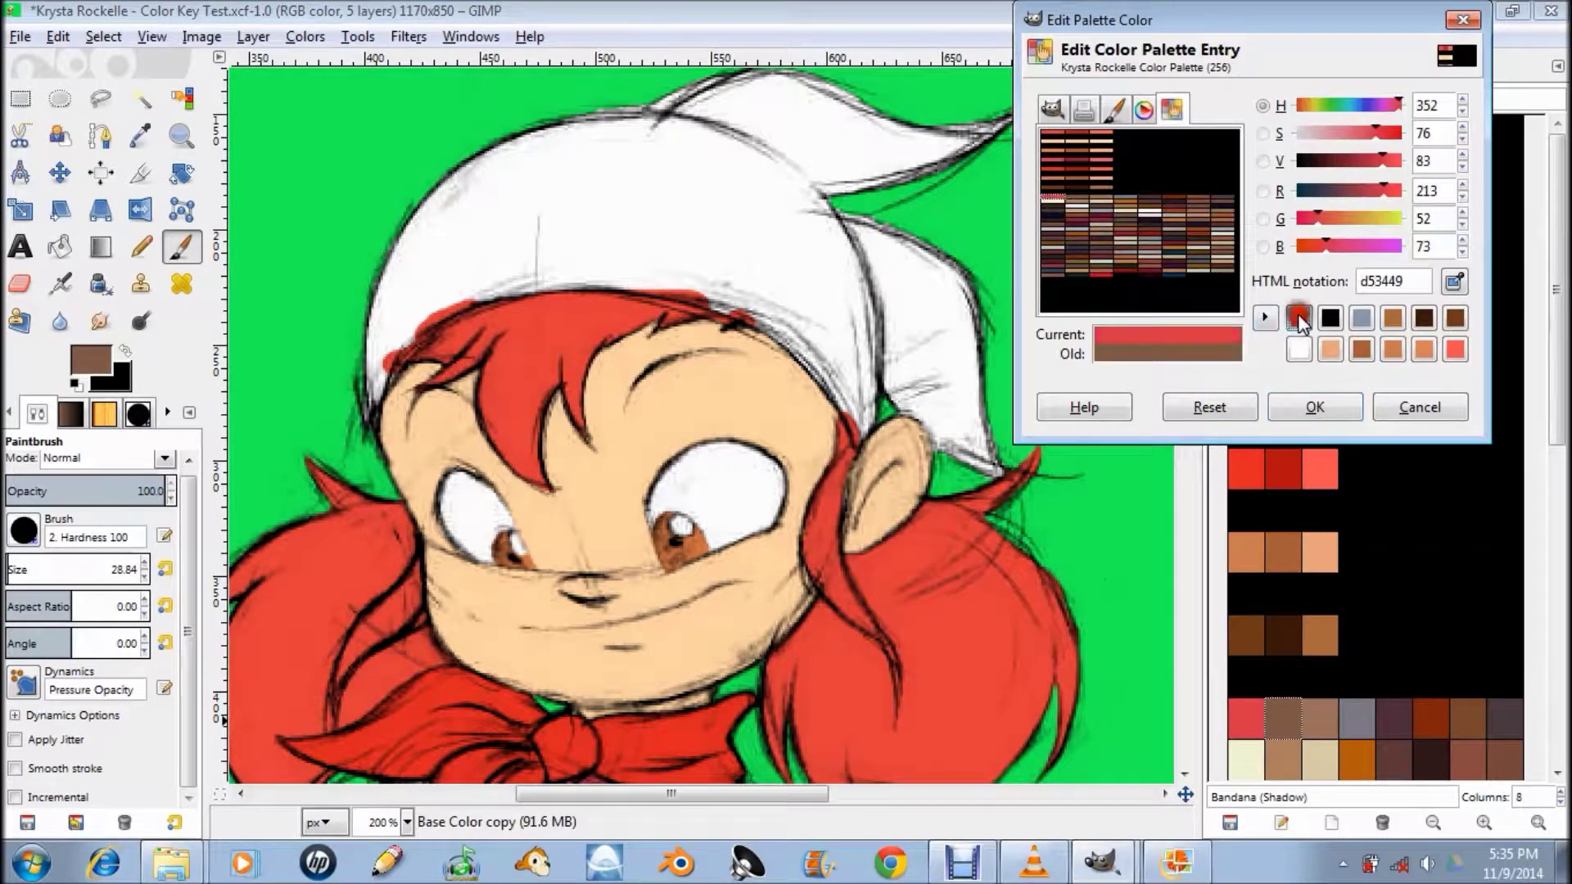
pyautogui.moveTo(1374, 170); pyautogui.dragTo(1351, 161)
pyautogui.click(1315, 407)
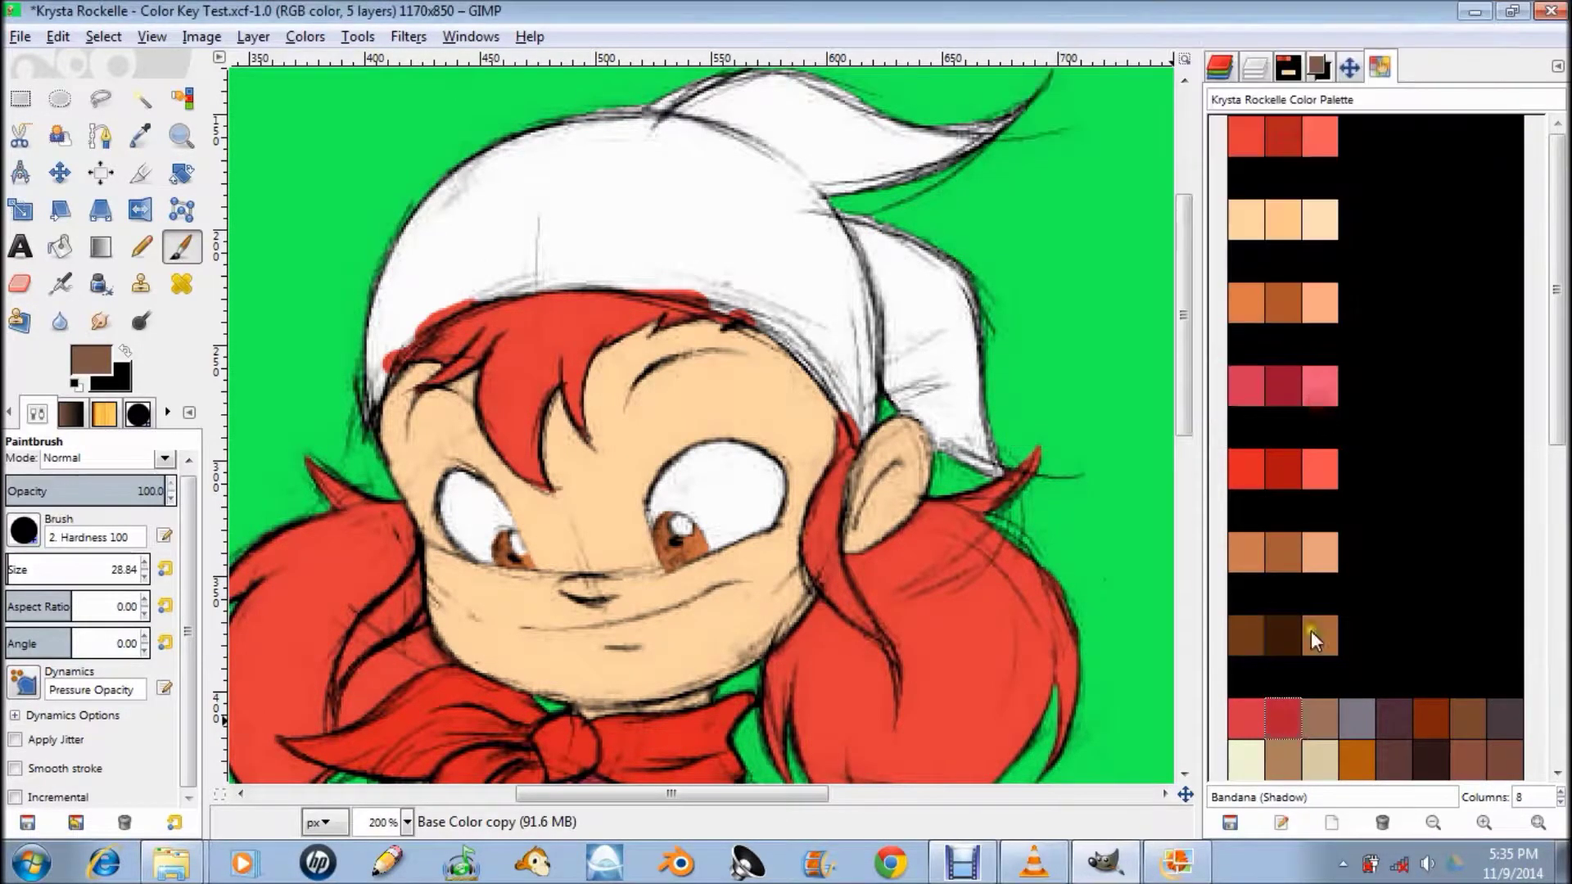
pyautogui.doubleClick(1320, 718)
pyautogui.click(1330, 318)
pyautogui.moveTo(1400, 134); pyautogui.dragTo(1361, 134)
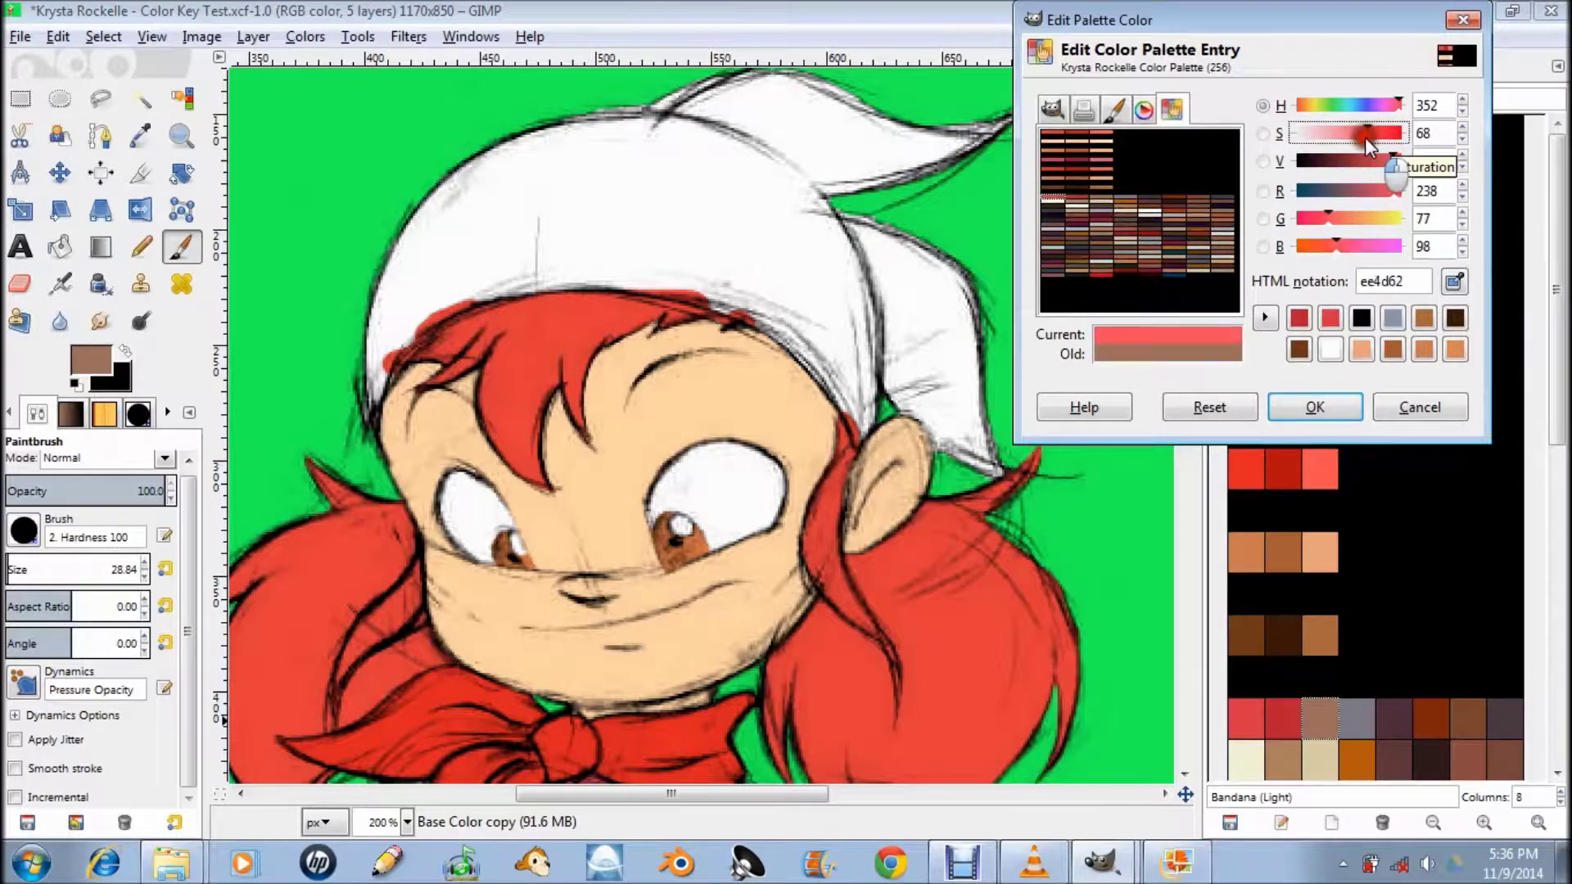
pyautogui.click(1314, 407)
# - Test the three bandana shades, then paint the bandana in Bandana (Base) red
pyautogui.click(1246, 713)
pyautogui.click(1282, 718)
pyautogui.click(755, 182)
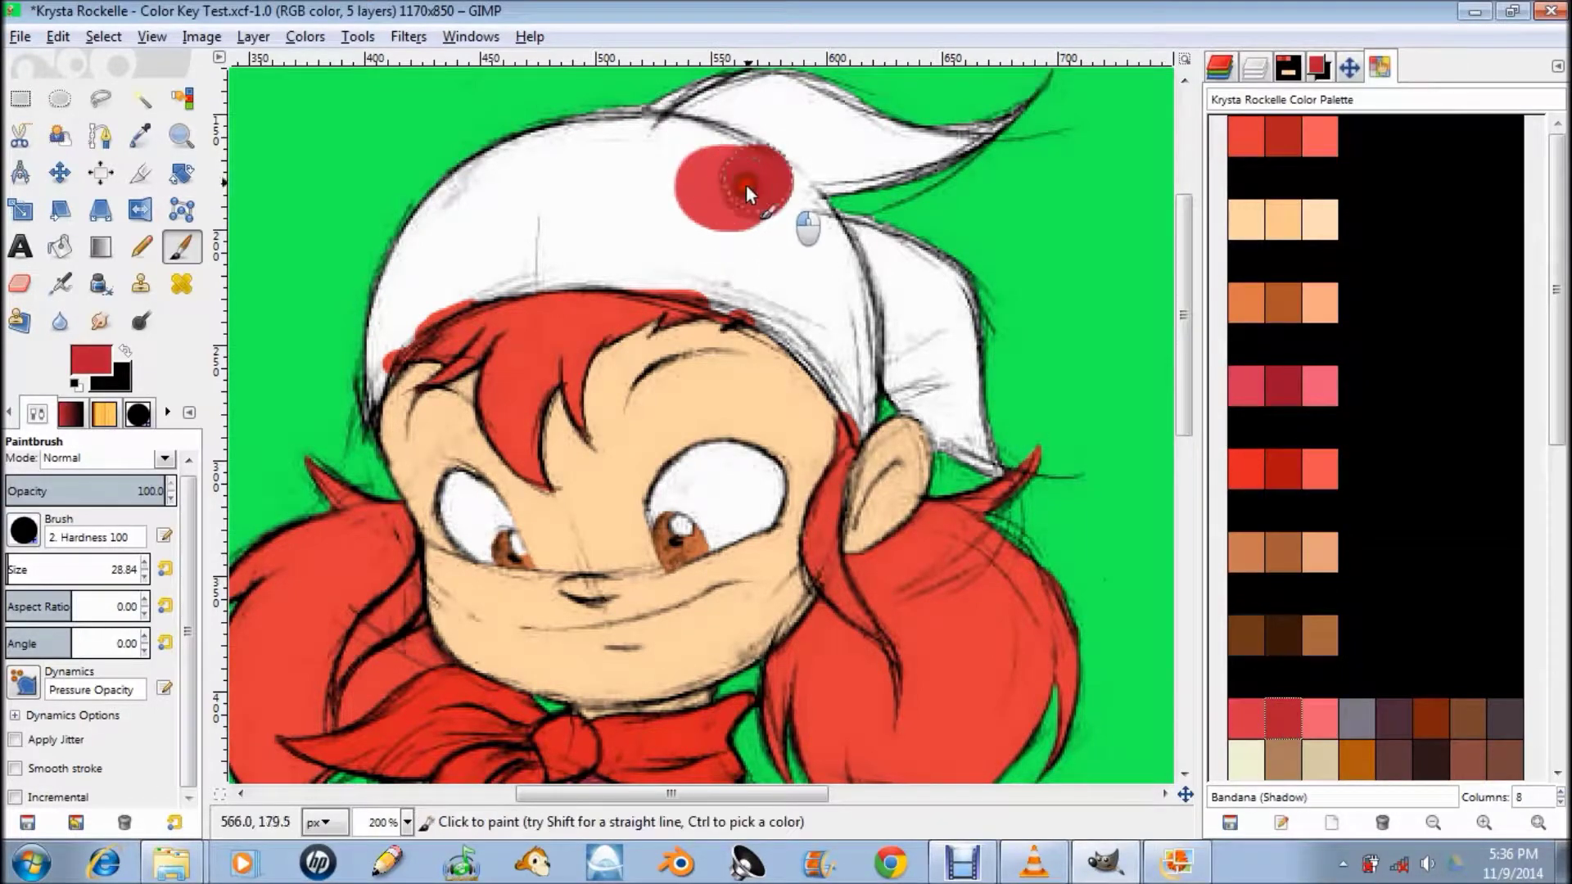
pyautogui.click(1319, 718)
pyautogui.click(666, 202)
pyautogui.click(1246, 718)
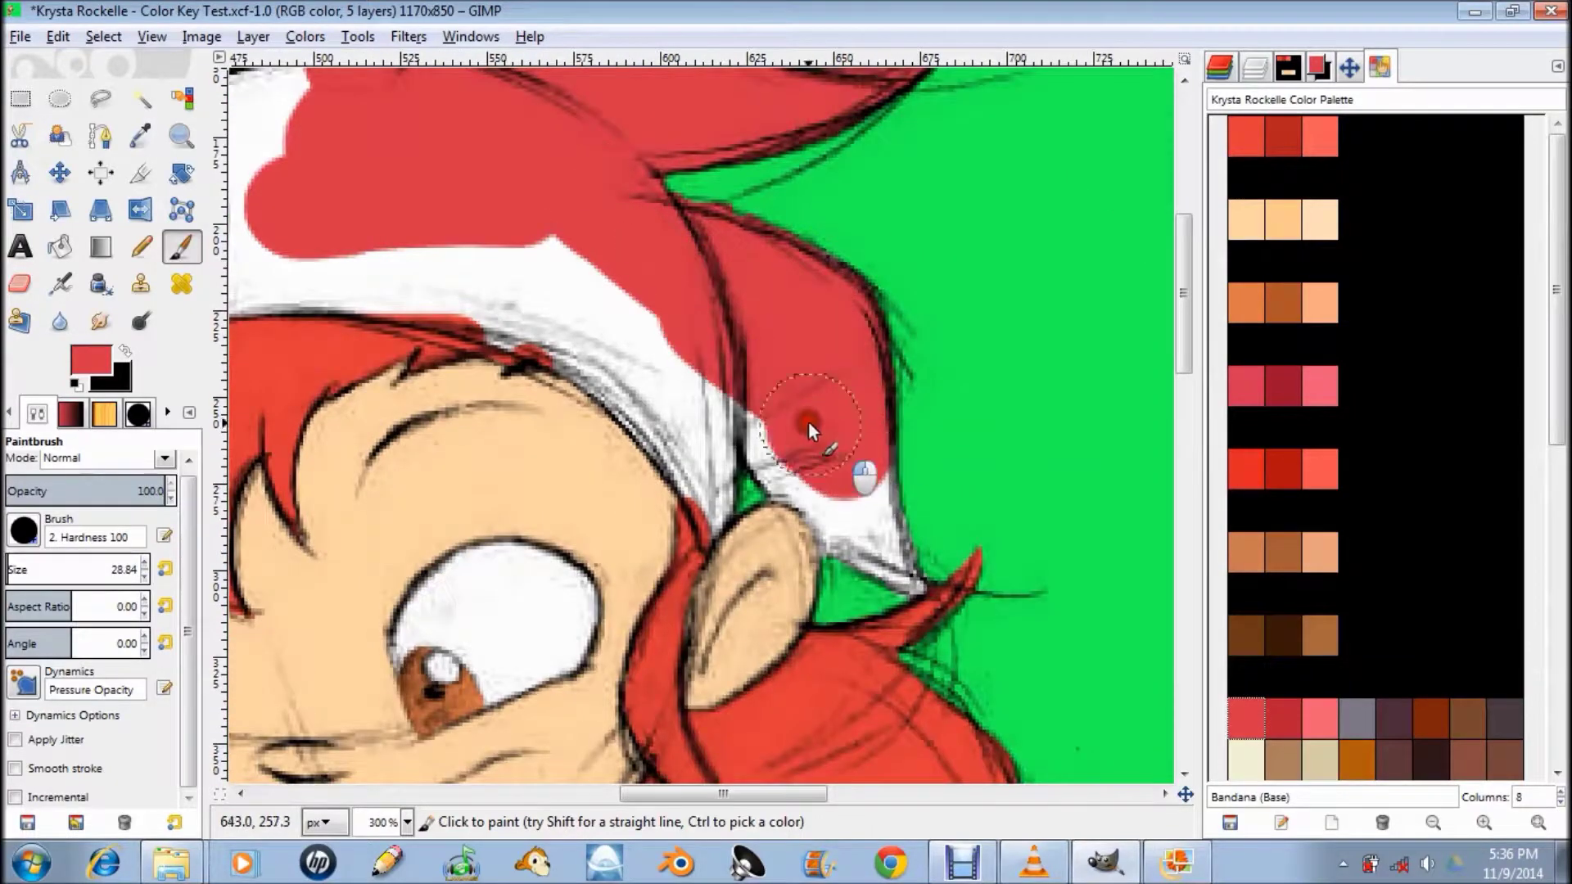
pyautogui.hscroll(-5, 853, 236)
pyautogui.scroll(2, 852, 235)
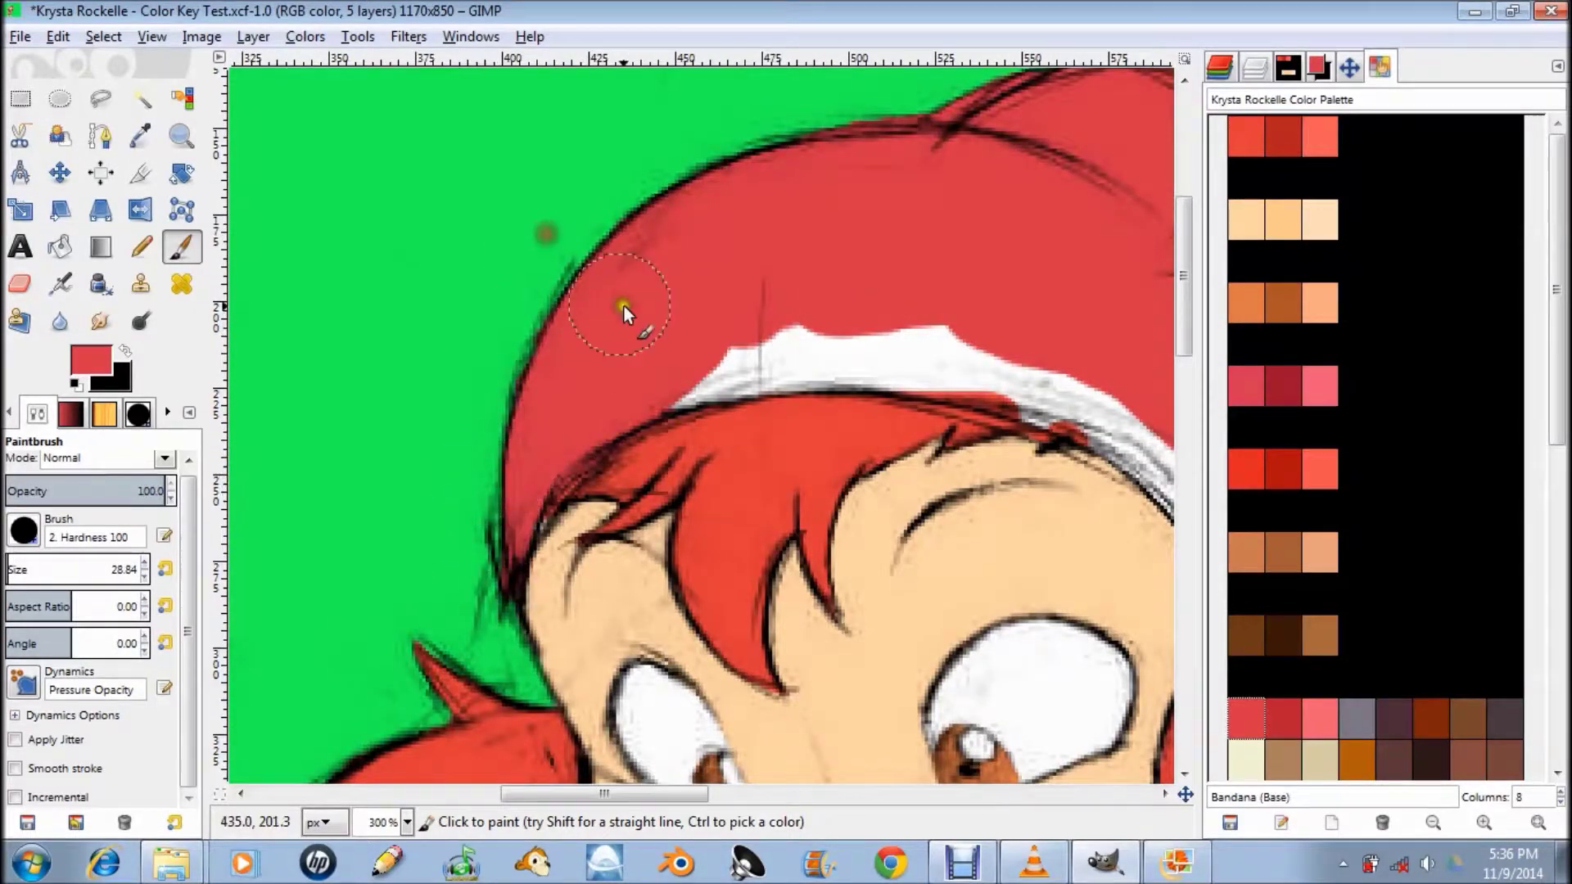
pyautogui.hscroll(4, 573, 311)
pyautogui.scroll(-2, 819, 311)
pyautogui.moveTo(767, 251)
pyautogui.mouseDown()
pyautogui.moveTo(836, 371)
pyautogui.moveTo(1005, 429)
pyautogui.mouseUp()
pyautogui.scroll(2, 1030, 447)
pyautogui.hscroll(1, 1030, 447)
pyautogui.scroll(-1, 1030, 447)
# - Show the Layers list and switch to the Eraser at size 9.84
pyautogui.click(1220, 66)
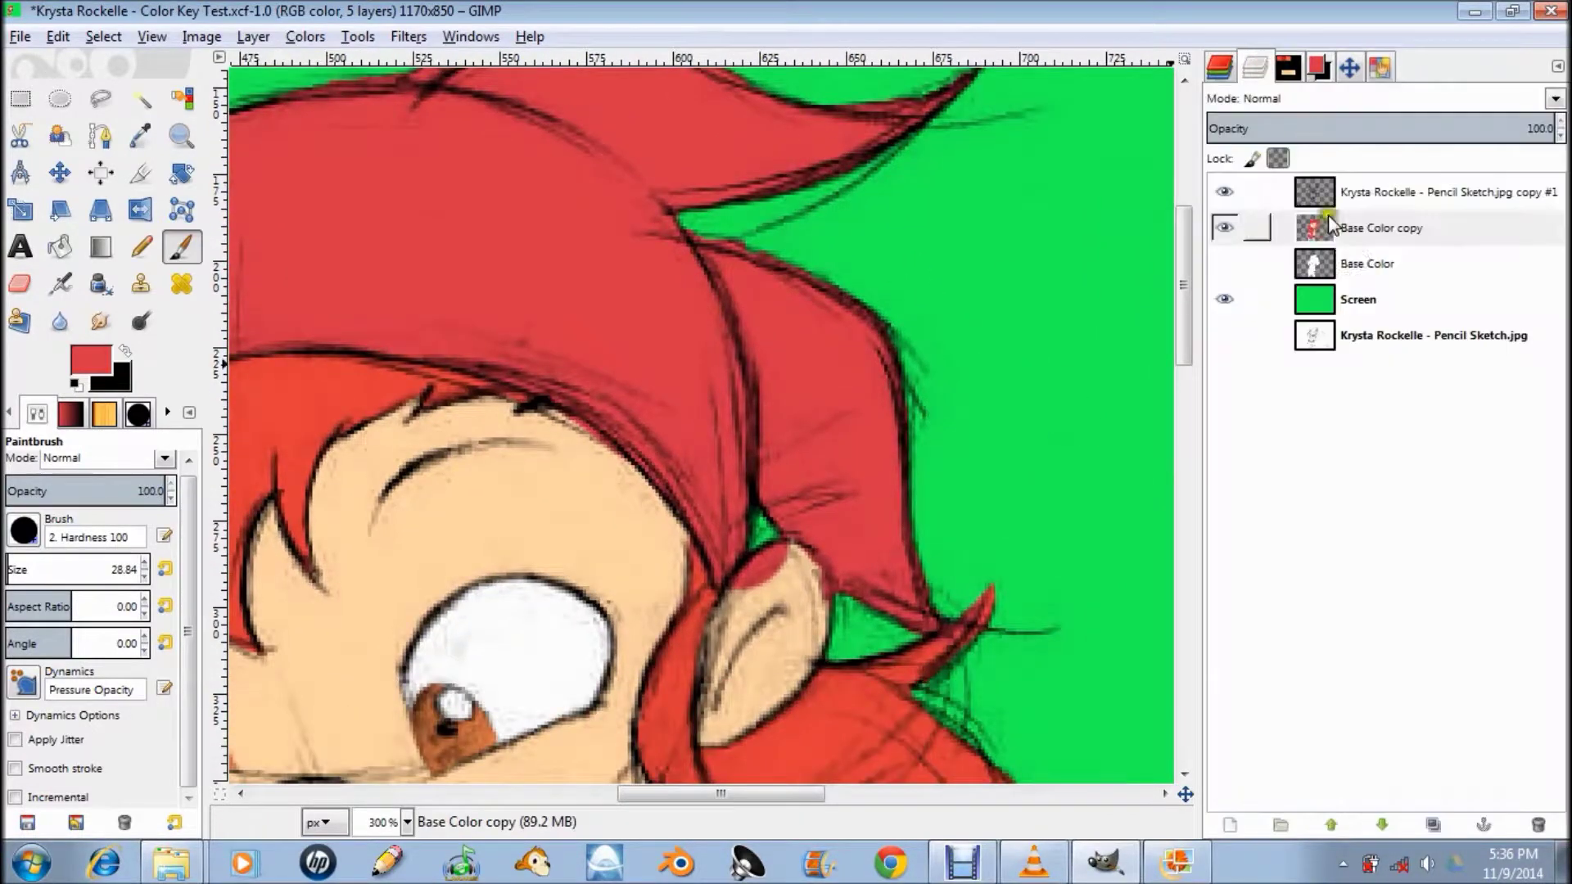
pyautogui.click(18, 283)
pyautogui.moveTo(123, 569); pyautogui.dragTo(138, 569)
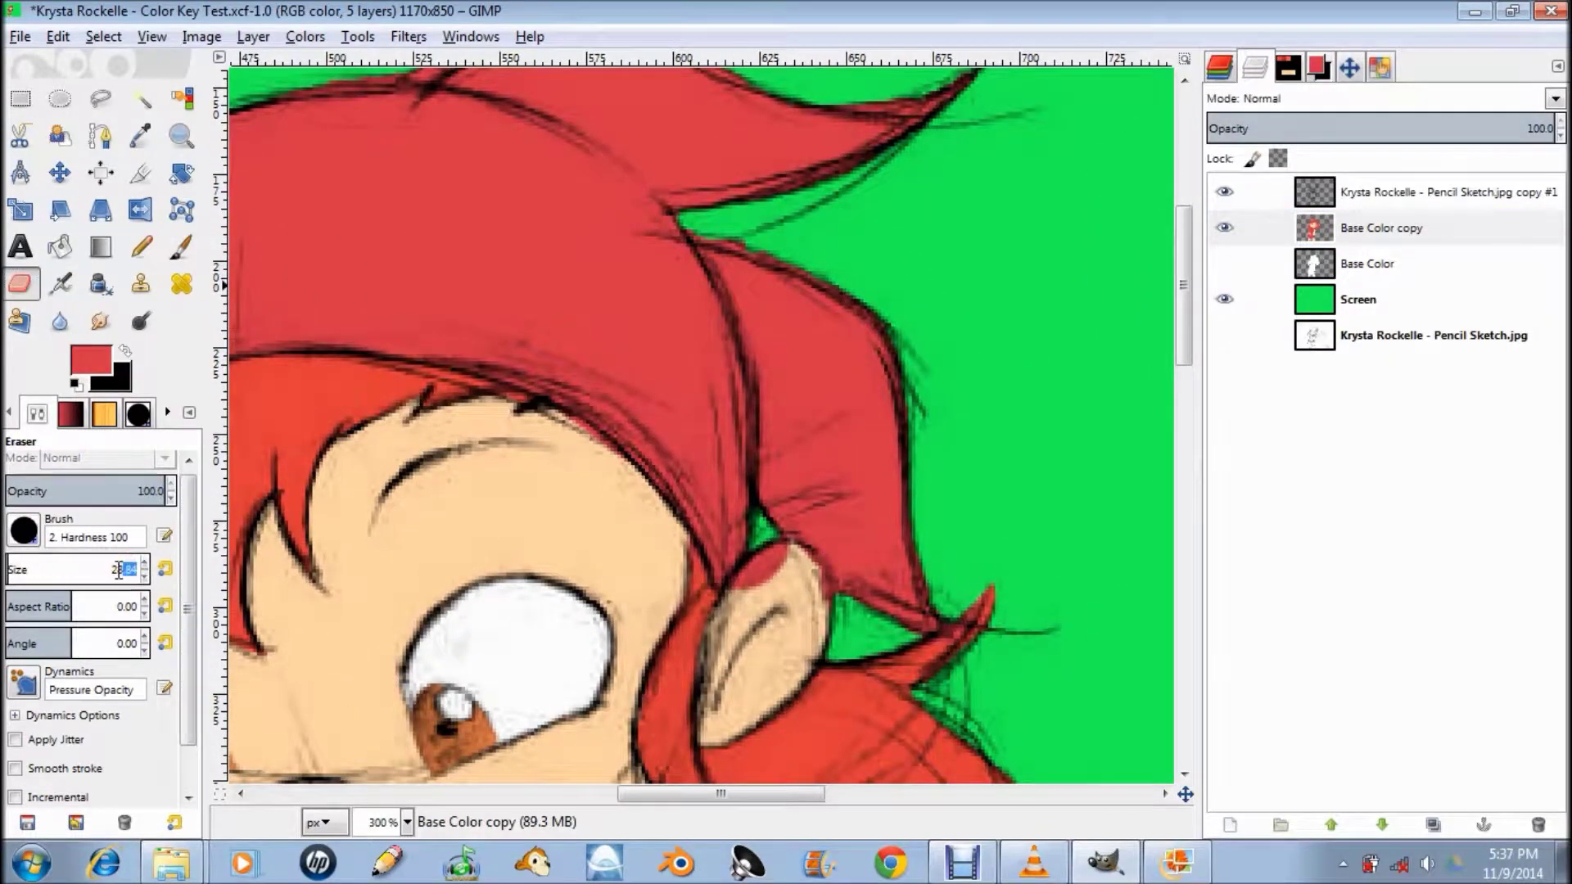
pyautogui.write('9')
pyautogui.press('Return')
pyautogui.scroll(4, 802, 278)
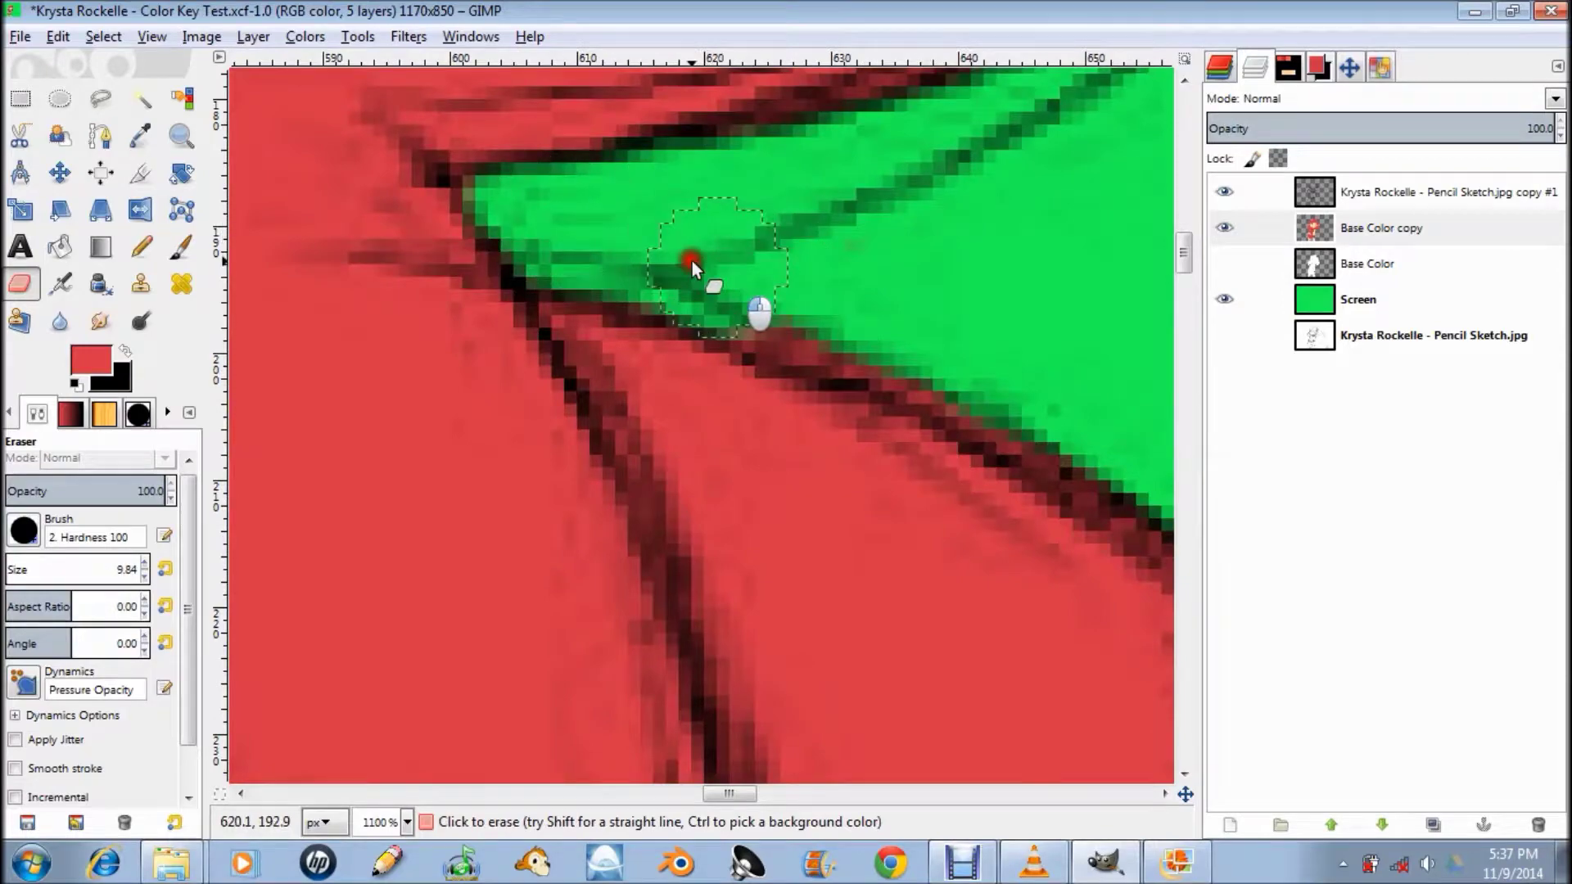
pyautogui.scroll(-5, 818, 411)
pyautogui.scroll(4, 542, 166)
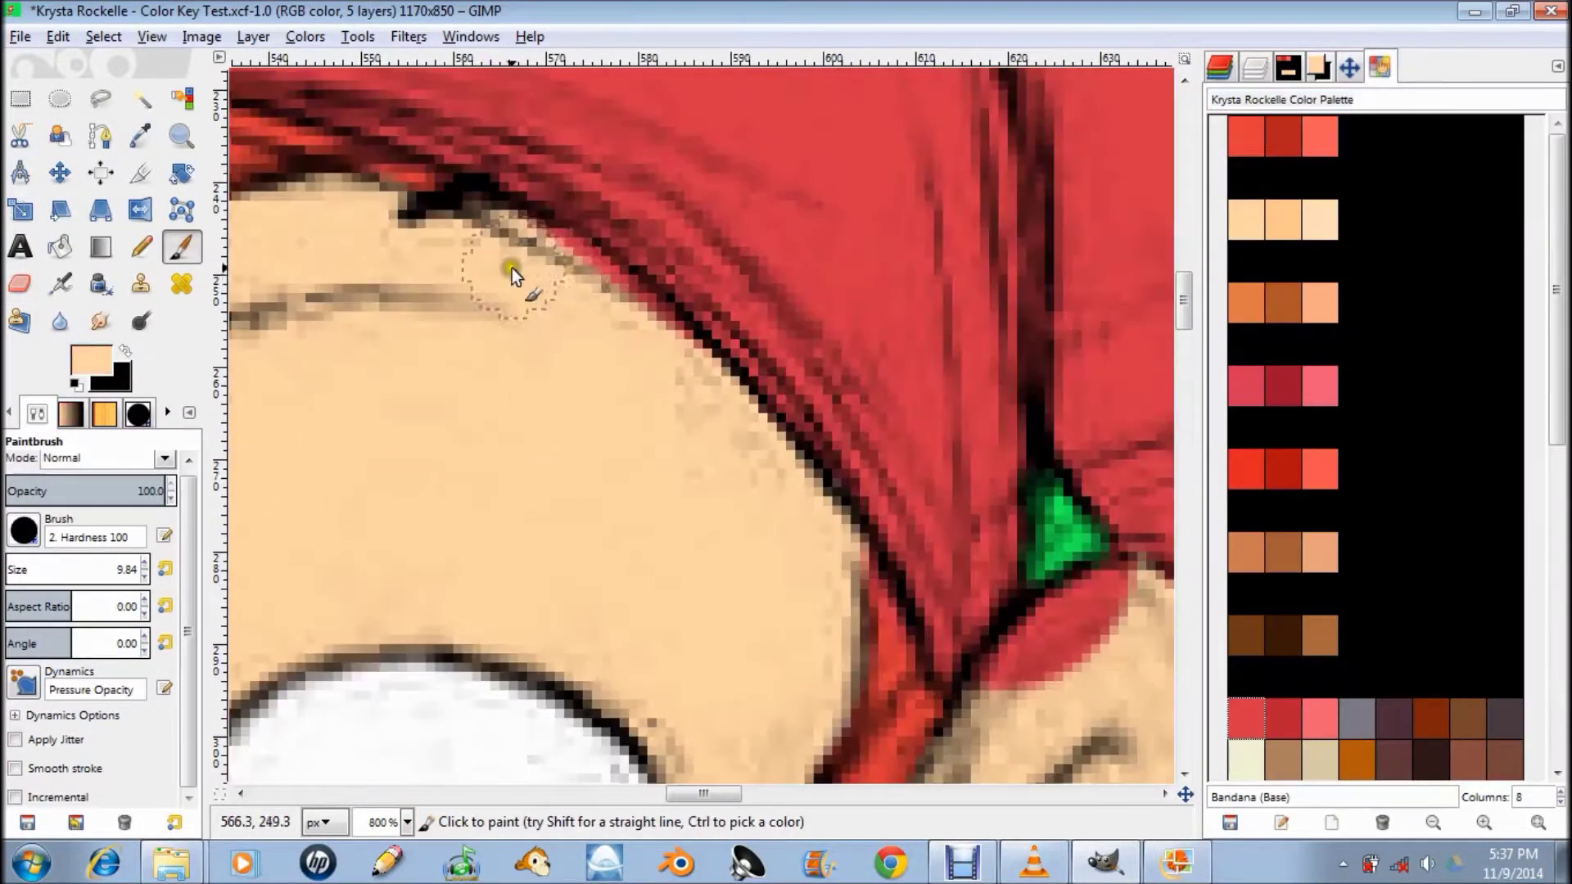
# - Paint skin tone over the hair edge and ear top, and dab hair red along the edge
pyautogui.moveTo(512, 268); pyautogui.dragTo(645, 355)
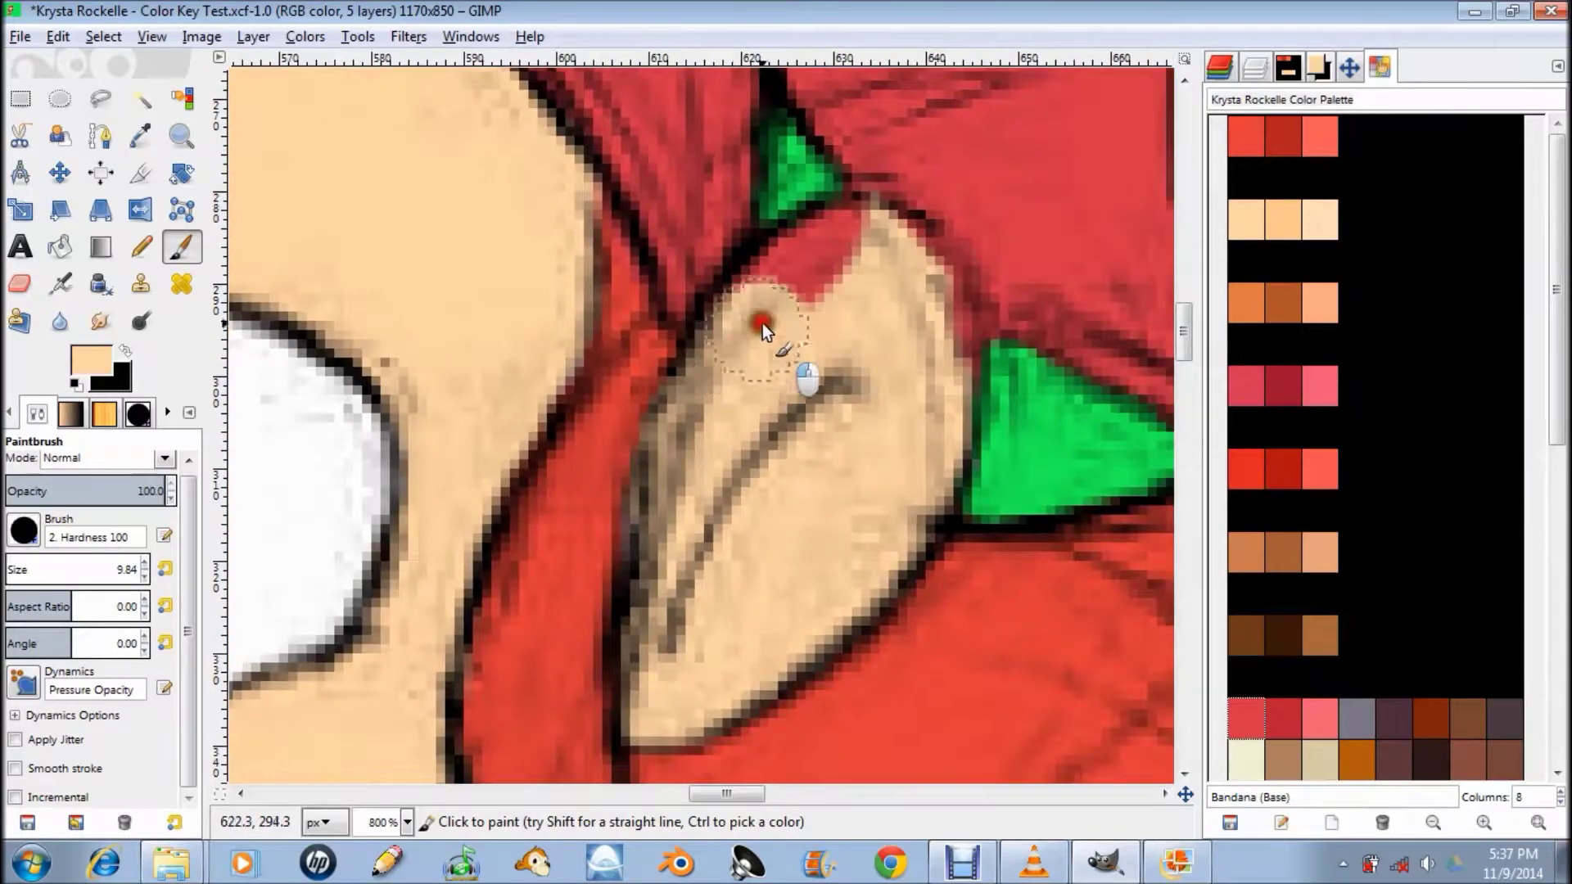
pyautogui.moveTo(763, 323)
pyautogui.mouseDown()
pyautogui.moveTo(901, 278)
pyautogui.moveTo(852, 254)
pyautogui.mouseUp()
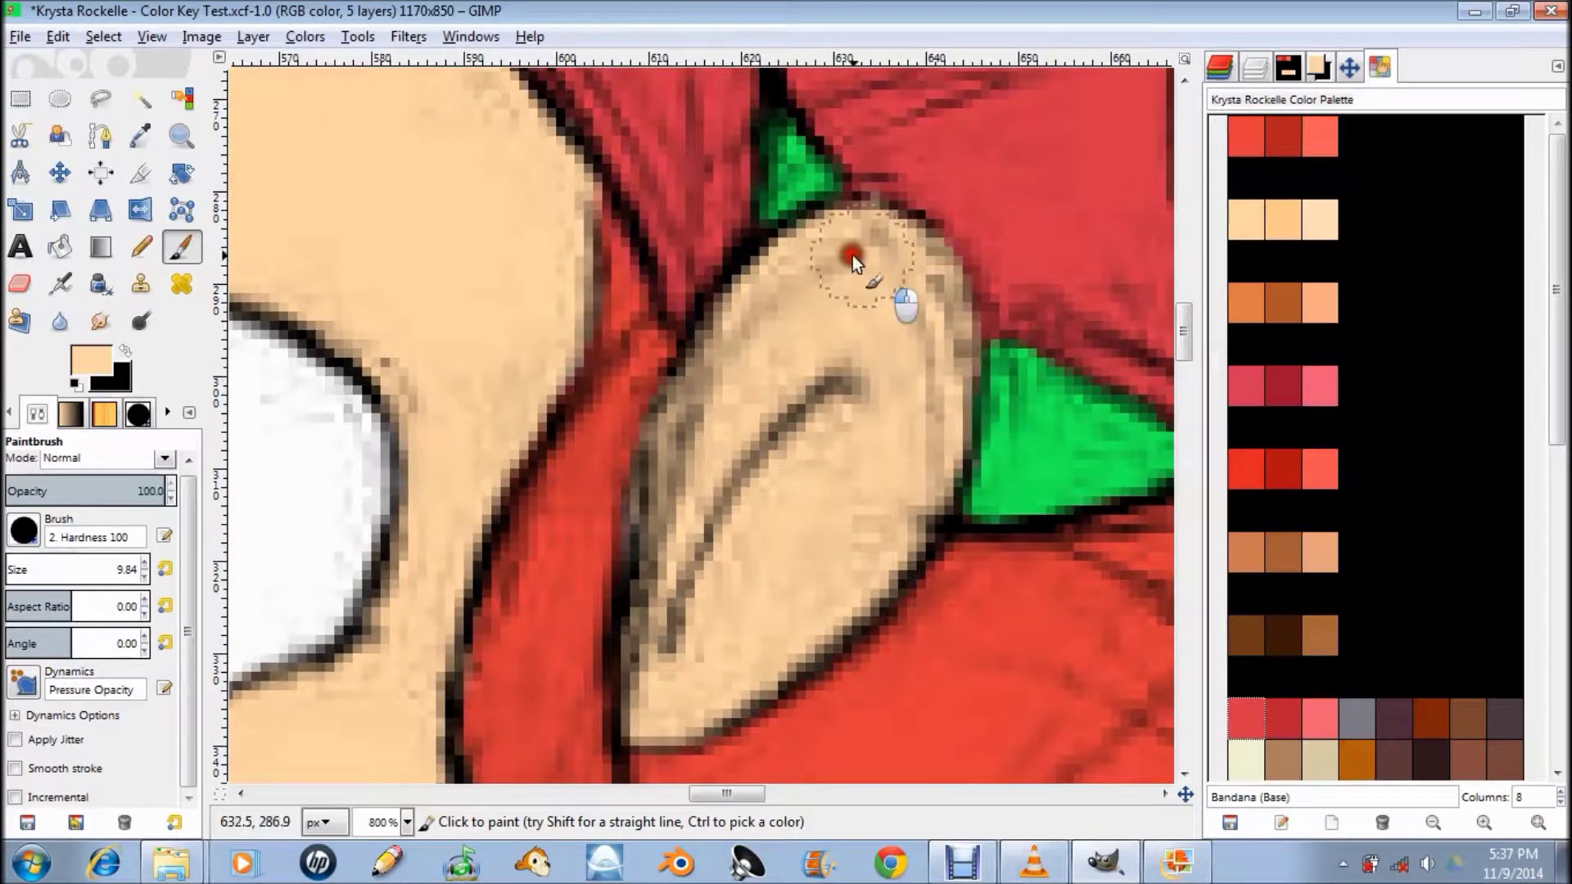
pyautogui.scroll(-1, 553, 343)
pyautogui.keyDown('ctrl'); pyautogui.click(657, 246); pyautogui.keyUp('ctrl')
pyautogui.hscroll(1, 625, 217)
pyautogui.keyDown('ctrl'); pyautogui.click(734, 259); pyautogui.keyUp('ctrl')
pyautogui.keyDown('ctrl'); pyautogui.click(561, 264); pyautogui.keyUp('ctrl')
pyautogui.click(467, 158)
pyautogui.keyDown('ctrl'); pyautogui.click(429, 91); pyautogui.keyUp('ctrl')
pyautogui.scroll(-3, 504, 306)
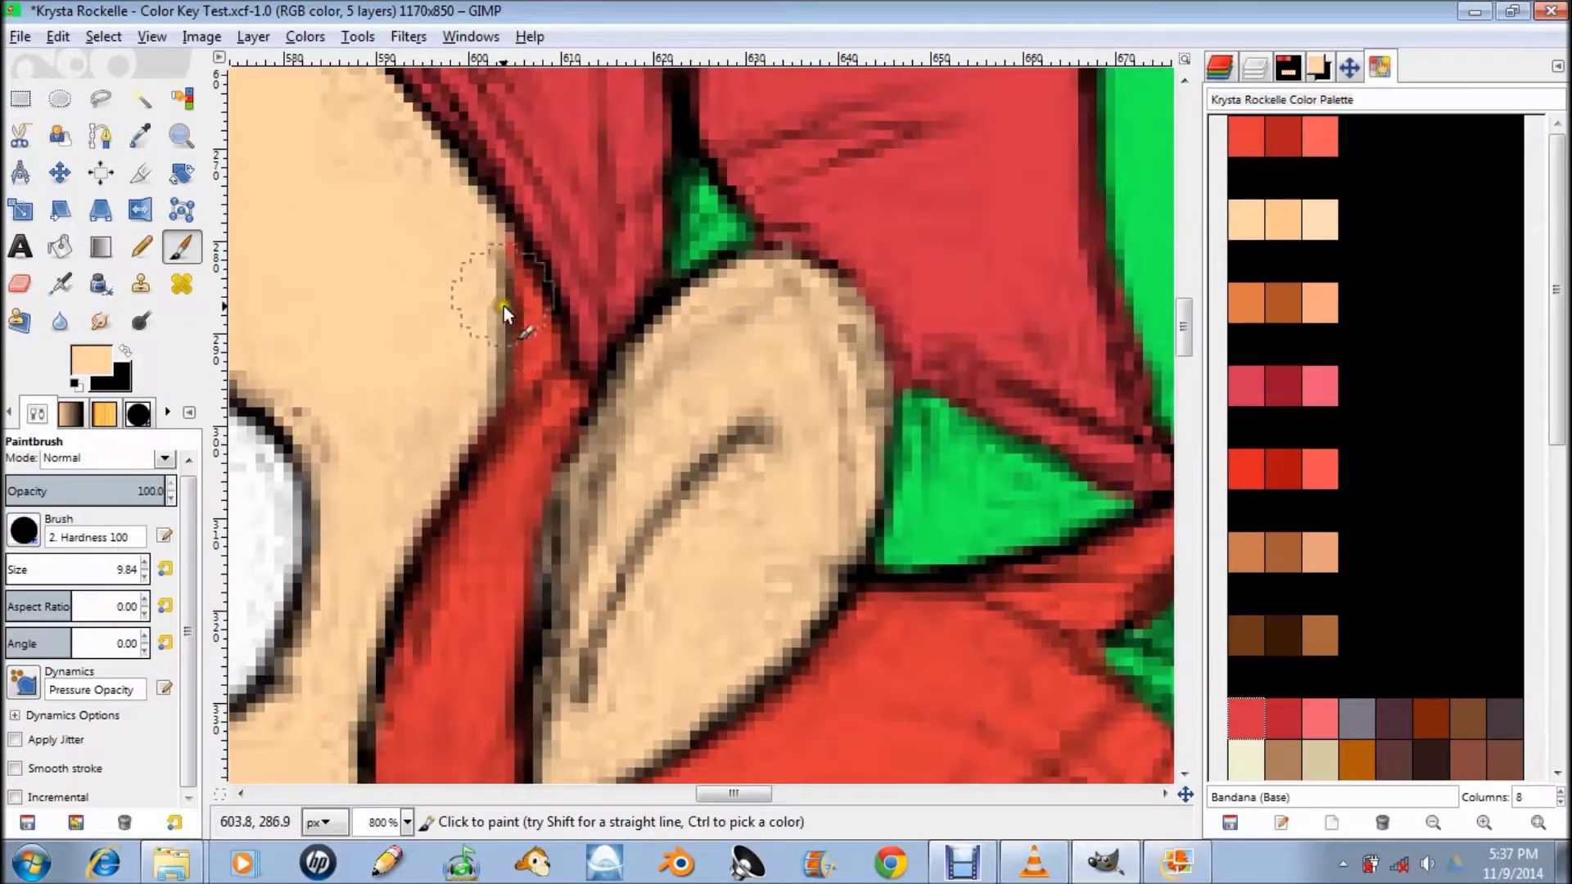
pyautogui.scroll(3, 642, 224)
# - Touch up the face with sampled skin tone and select an unused palette swatch
pyautogui.keyDown('ctrl'); pyautogui.click(488, 291); pyautogui.keyUp('ctrl')
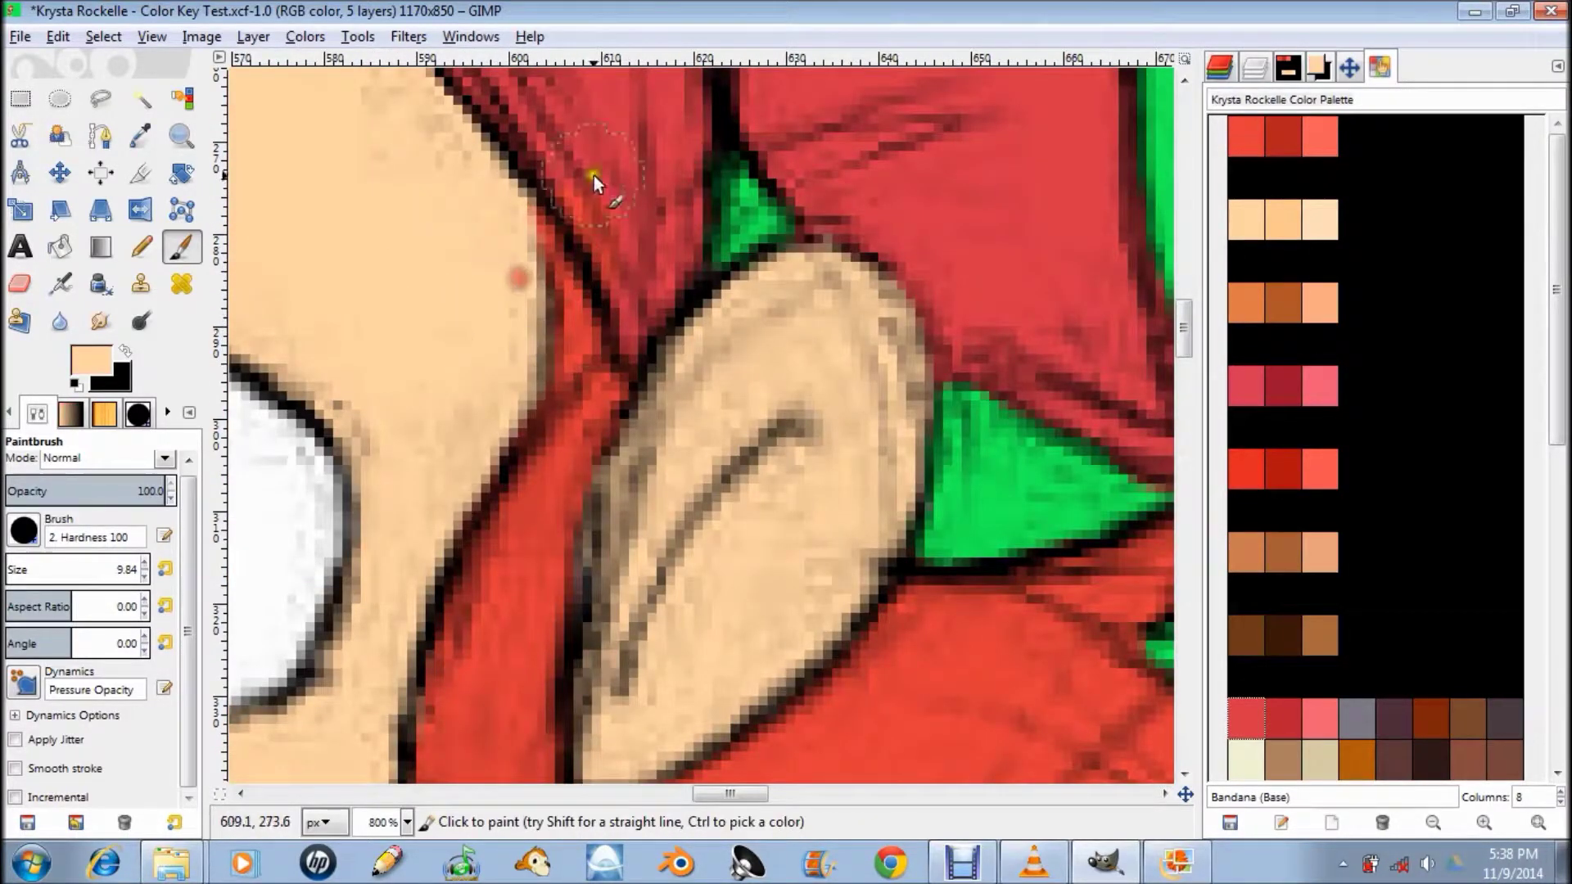
pyautogui.scroll(1, 610, 231)
pyautogui.scroll(-3, 622, 340)
pyautogui.scroll(-1, 689, 273)
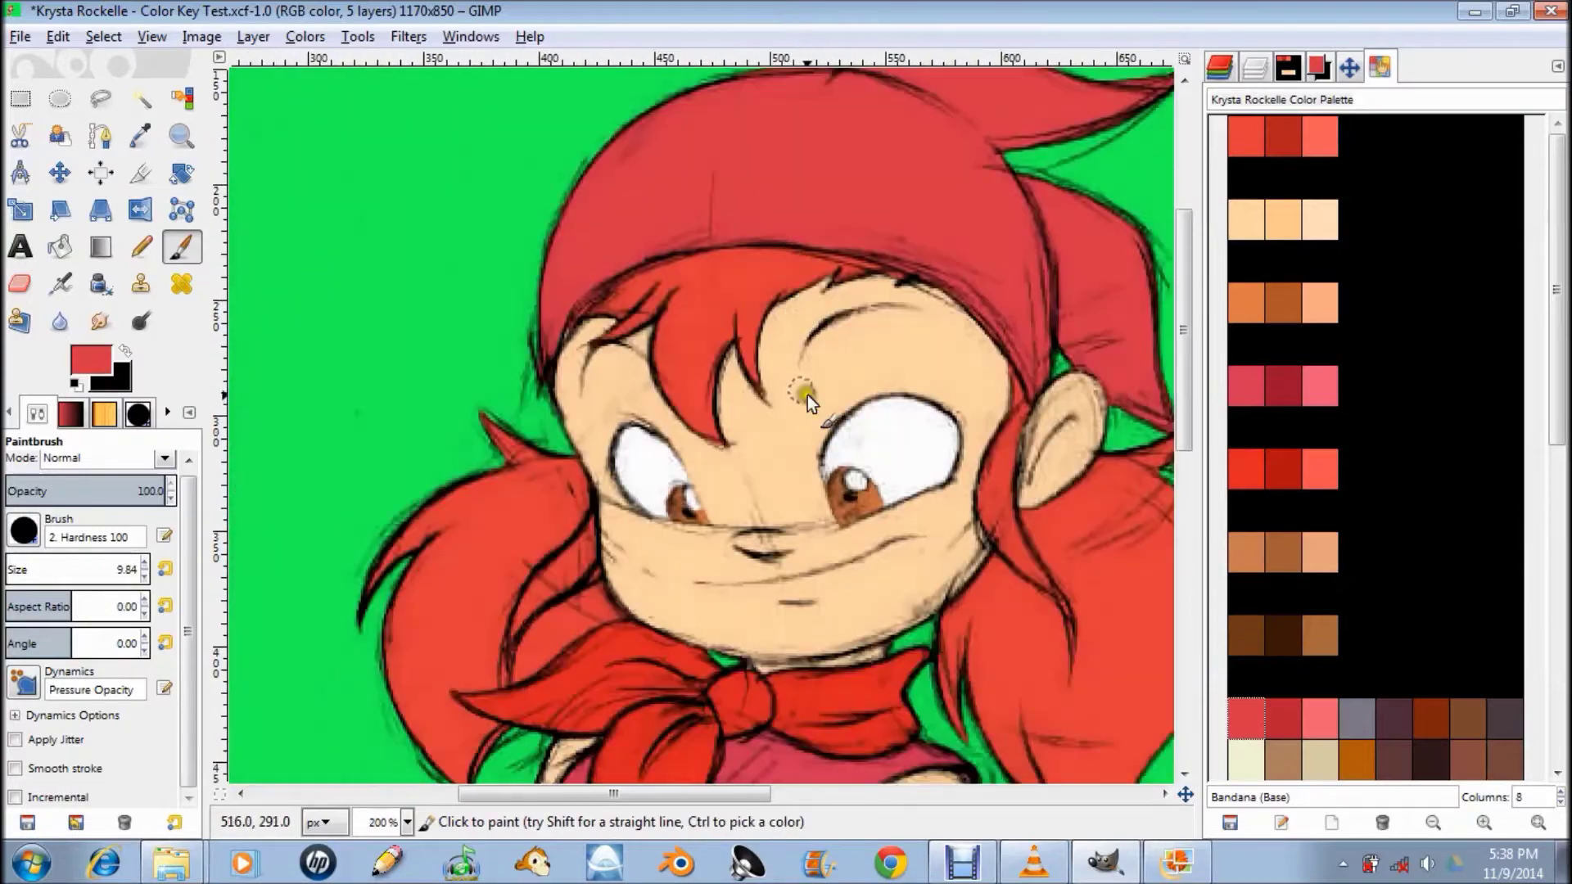
pyautogui.scroll(3, 807, 395)
pyautogui.scroll(2, 714, 203)
pyautogui.keyDown('ctrl'); pyautogui.click(574, 491); pyautogui.keyUp('ctrl')
pyautogui.click(547, 514)
pyautogui.scroll(-5, 547, 512)
pyautogui.scroll(4, 637, 358)
pyautogui.scroll(-4, 675, 345)
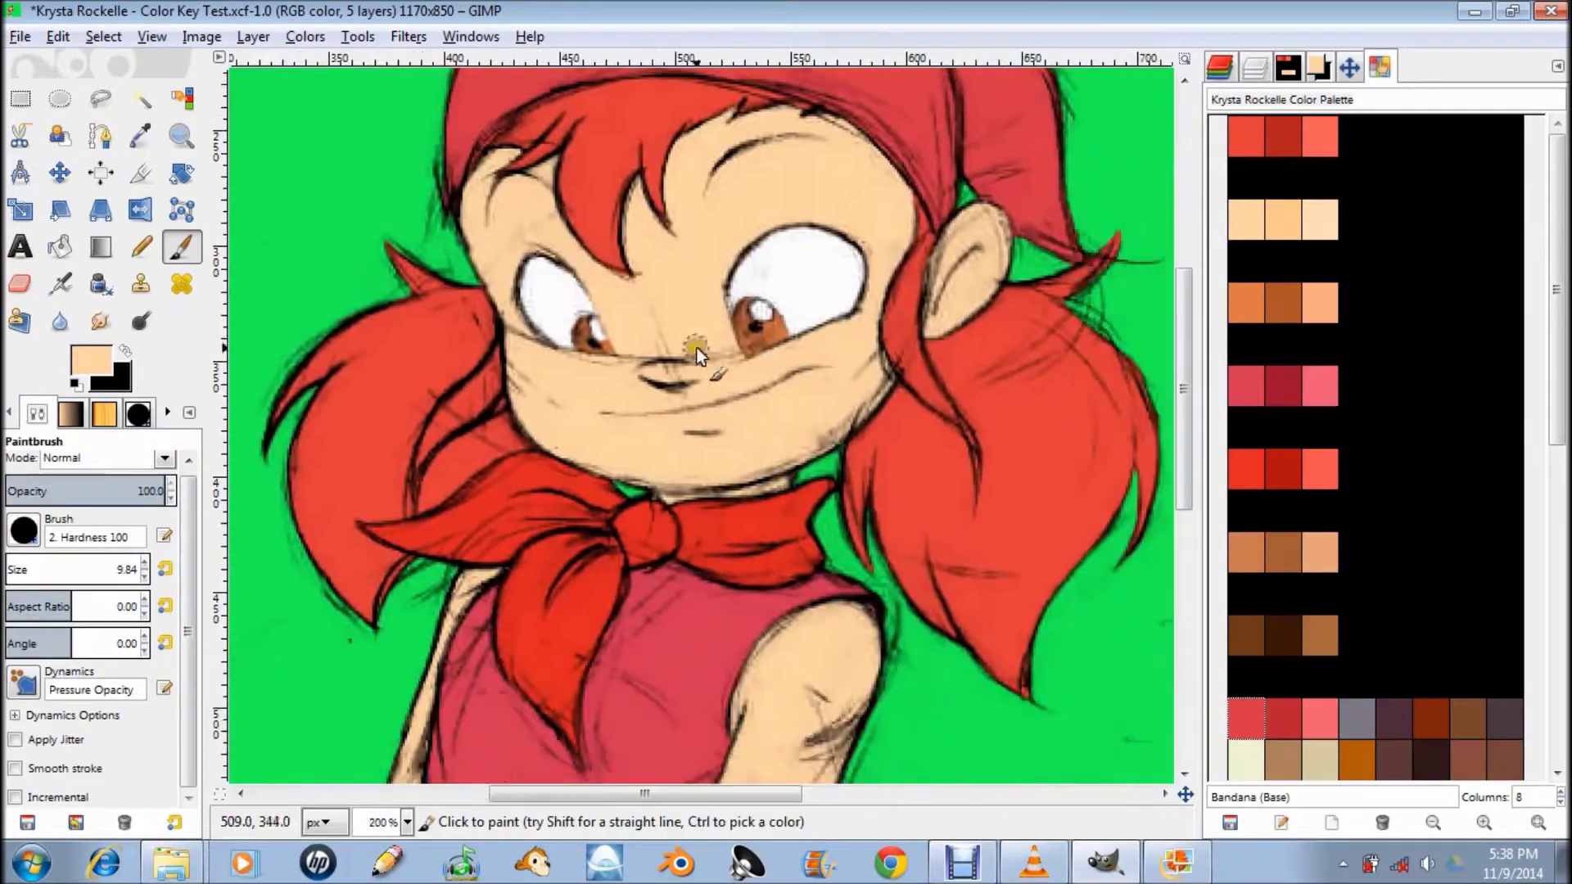
pyautogui.scroll(-3, 710, 355)
pyautogui.scroll(3, 747, 445)
pyautogui.click(1320, 760)
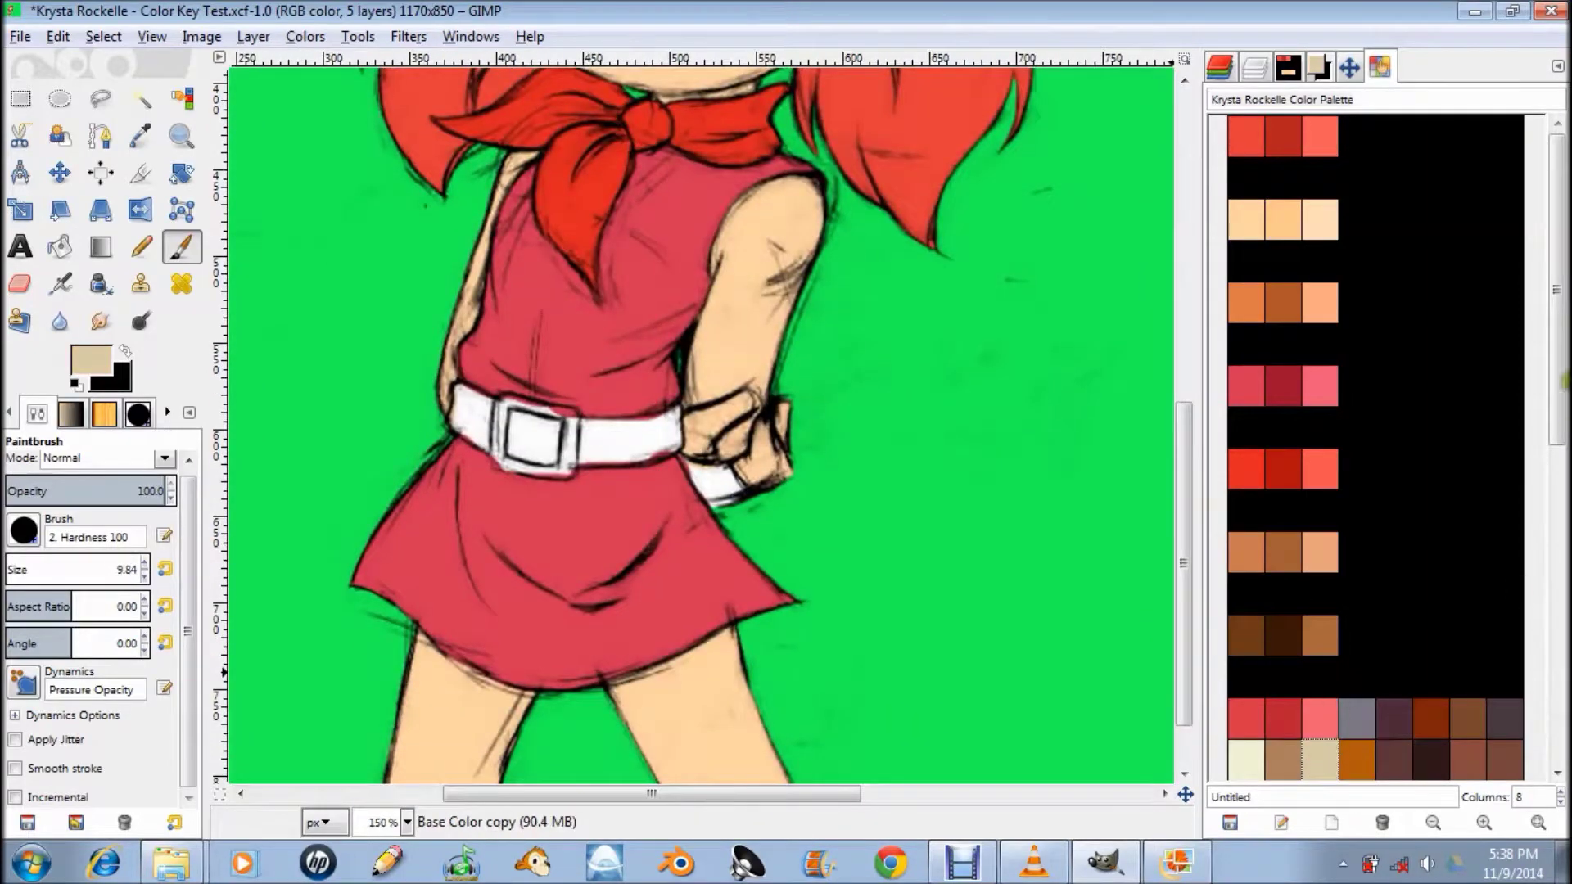
# - Add spare swatches to the character palette and name them as Gloves entries
pyautogui.scroll(-5, 1560, 446)
pyautogui.doubleClick(1316, 495)
pyautogui.click(1300, 317)
pyautogui.click(1314, 407)
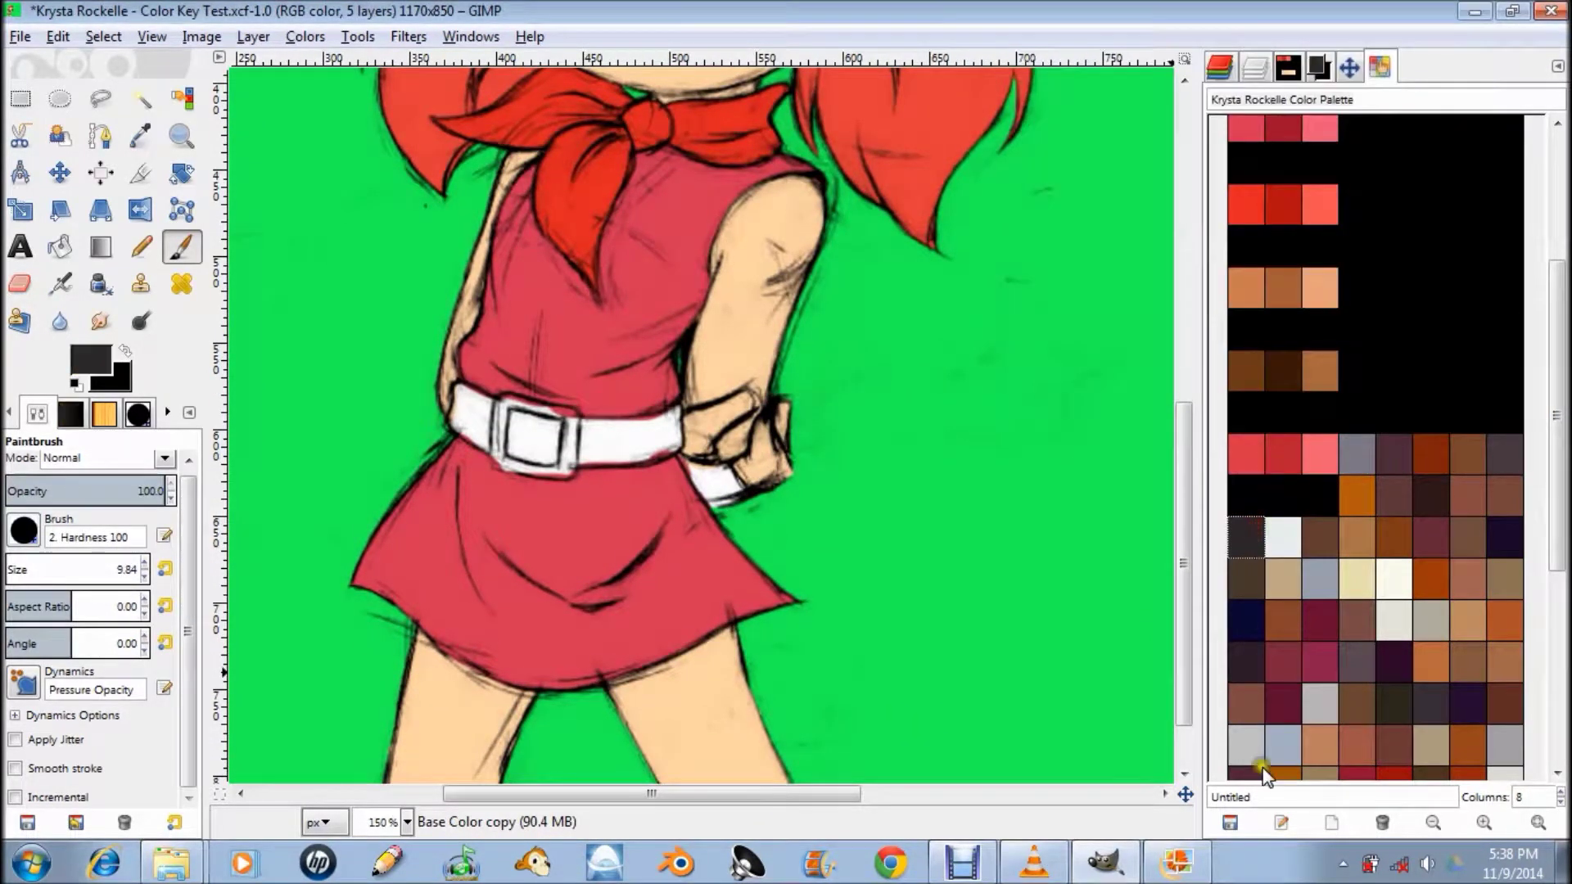
pyautogui.write('Gloves (Base')
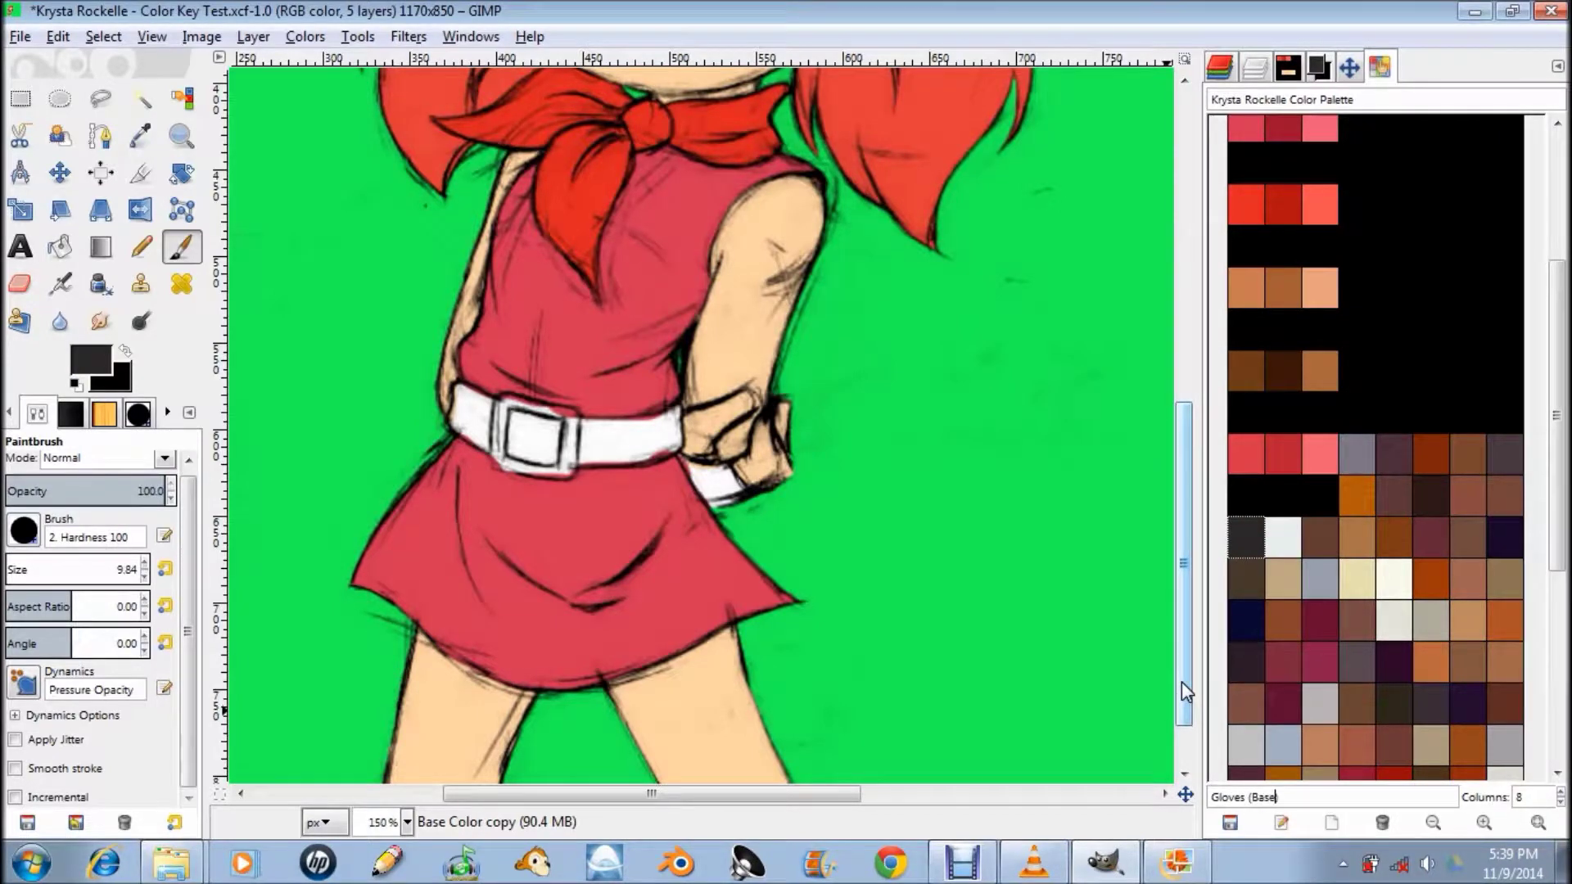
pyautogui.press('Right')
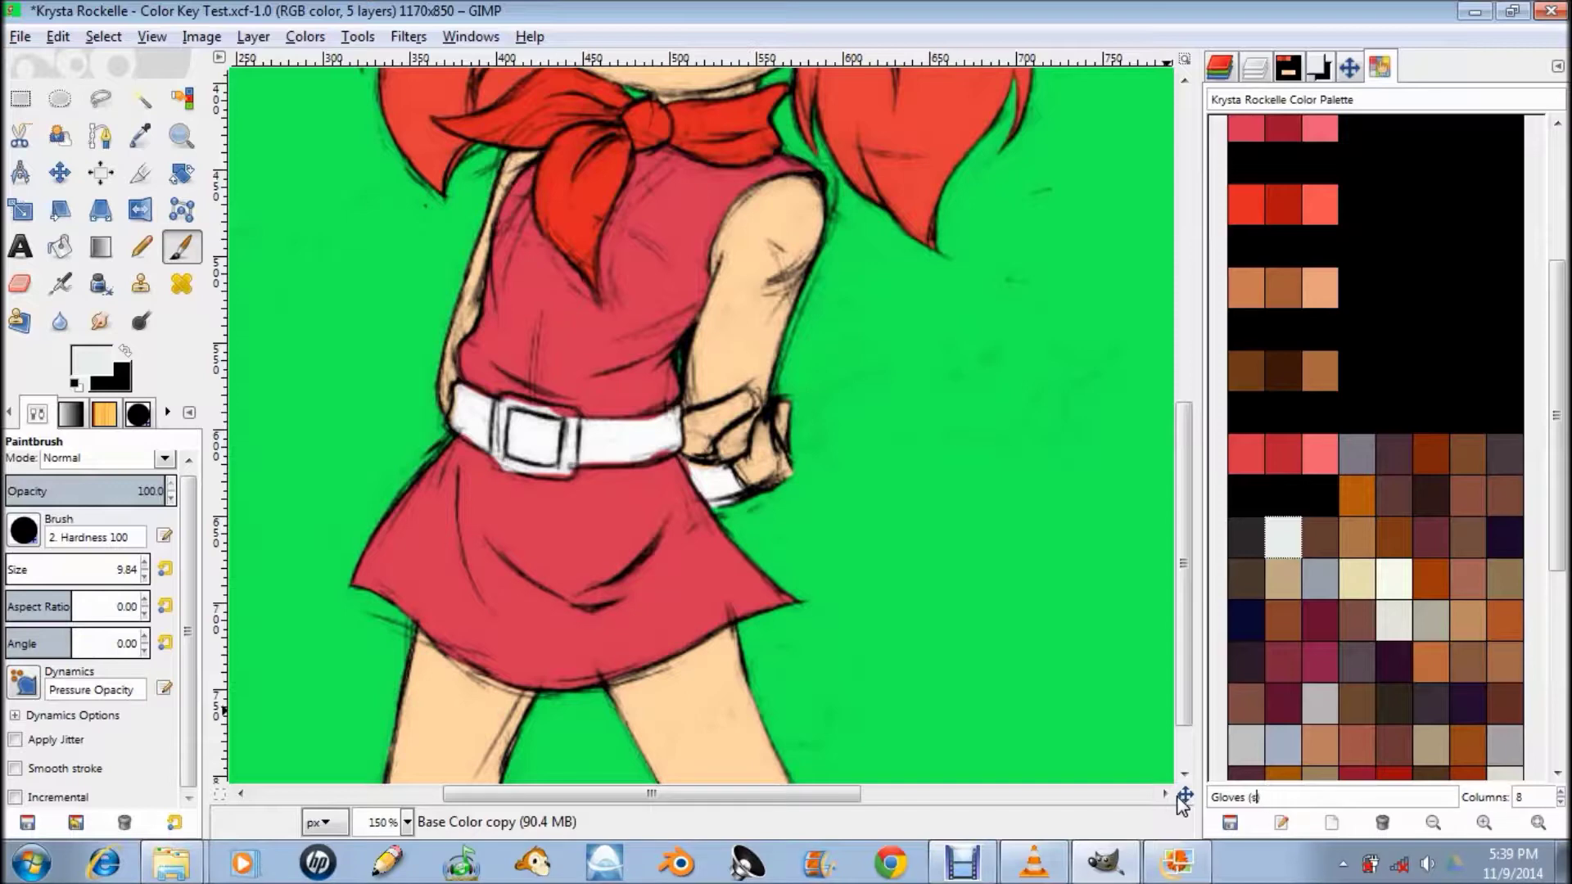
pyautogui.press('Return')
pyautogui.press('Right')
pyautogui.write('Glov')
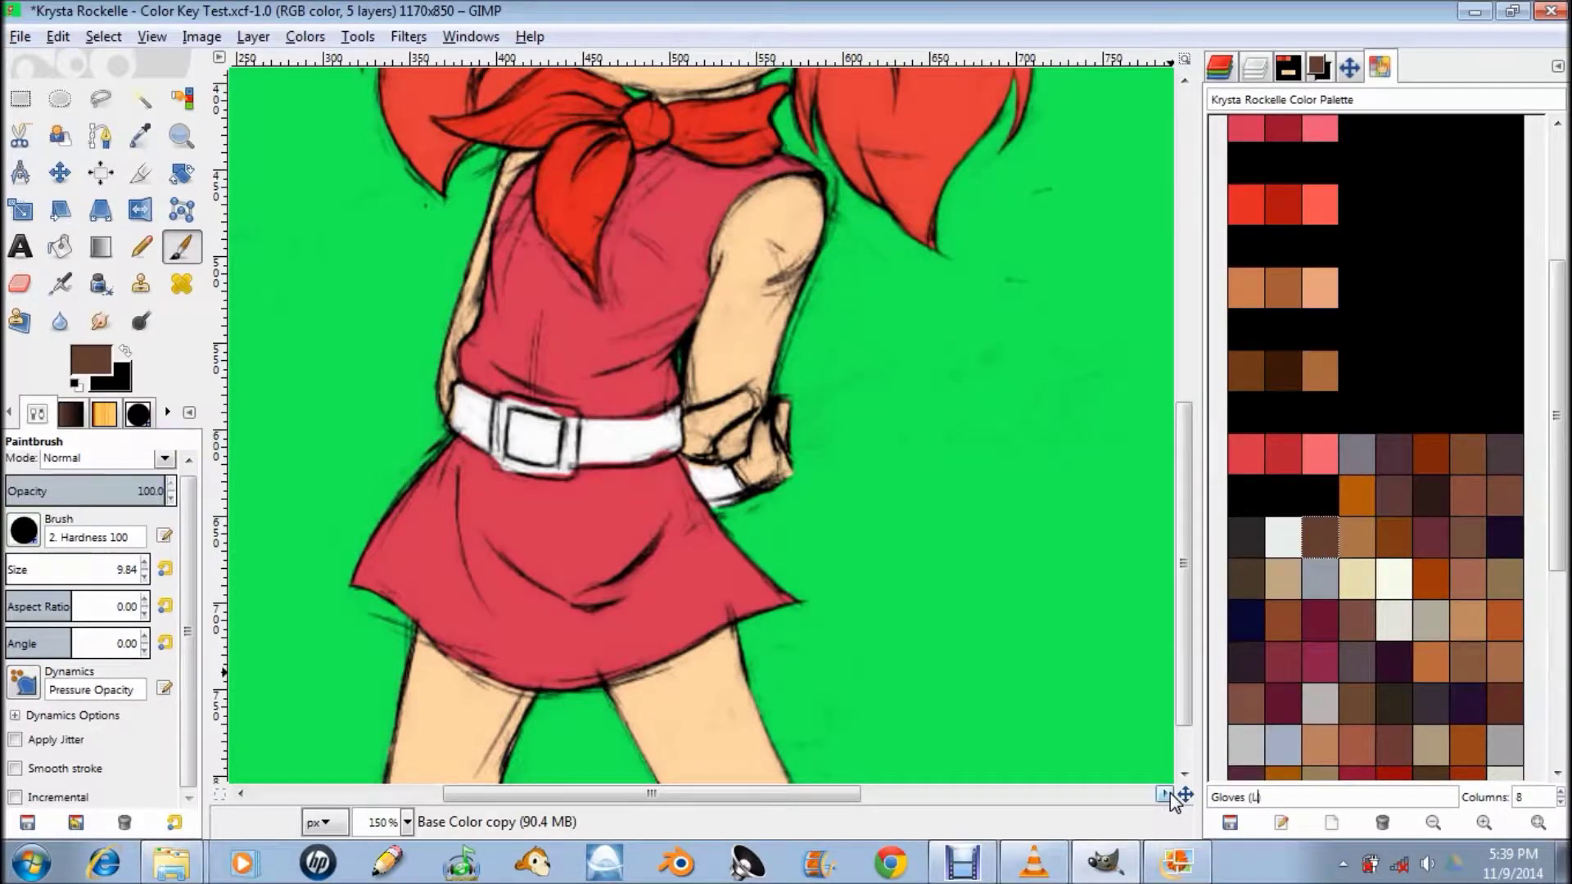
# - Recolour the Gloves (Base) swatch to a slightly darkened mid brown
pyautogui.click(1257, 534)
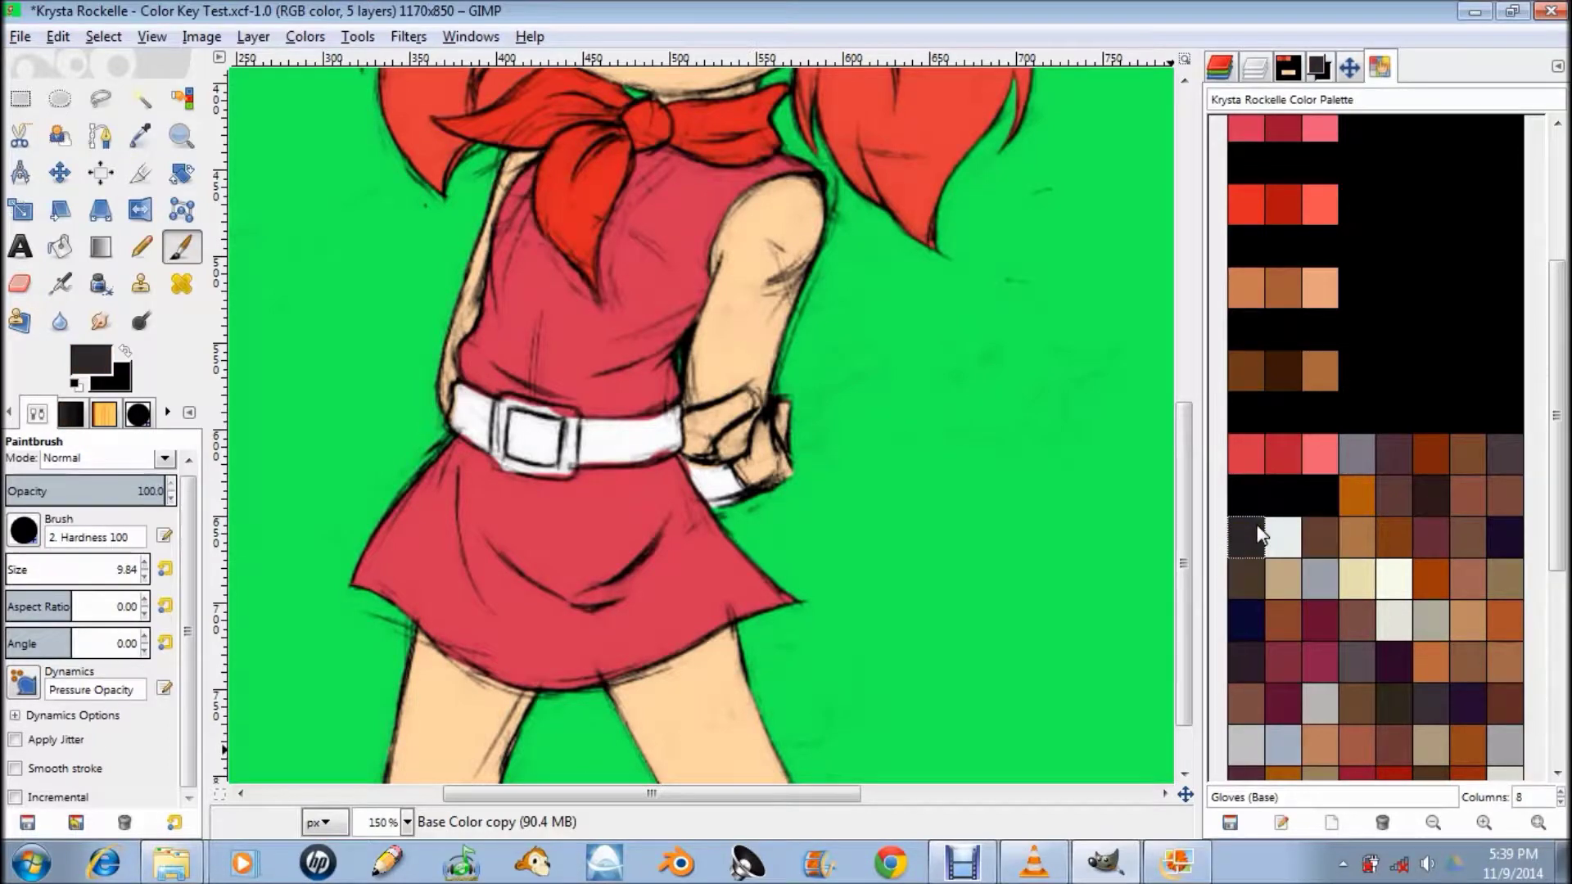
pyautogui.doubleClick(1241, 534)
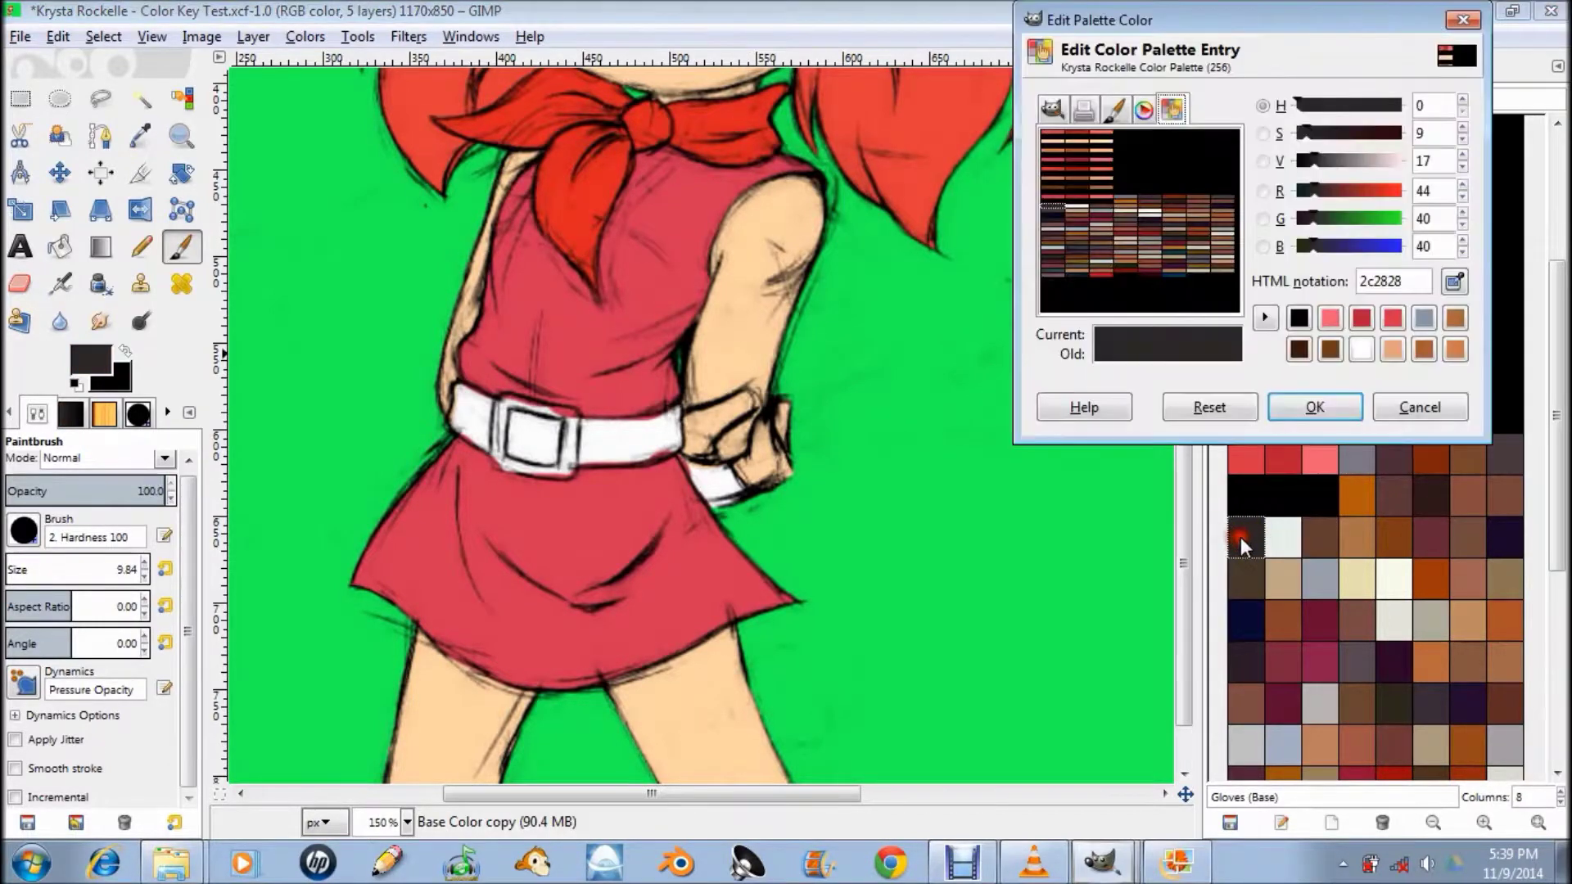
pyautogui.click(1361, 622)
pyautogui.click(1112, 229)
pyautogui.click(1093, 229)
pyautogui.click(1123, 254)
pyautogui.moveTo(1370, 168); pyautogui.dragTo(1370, 136)
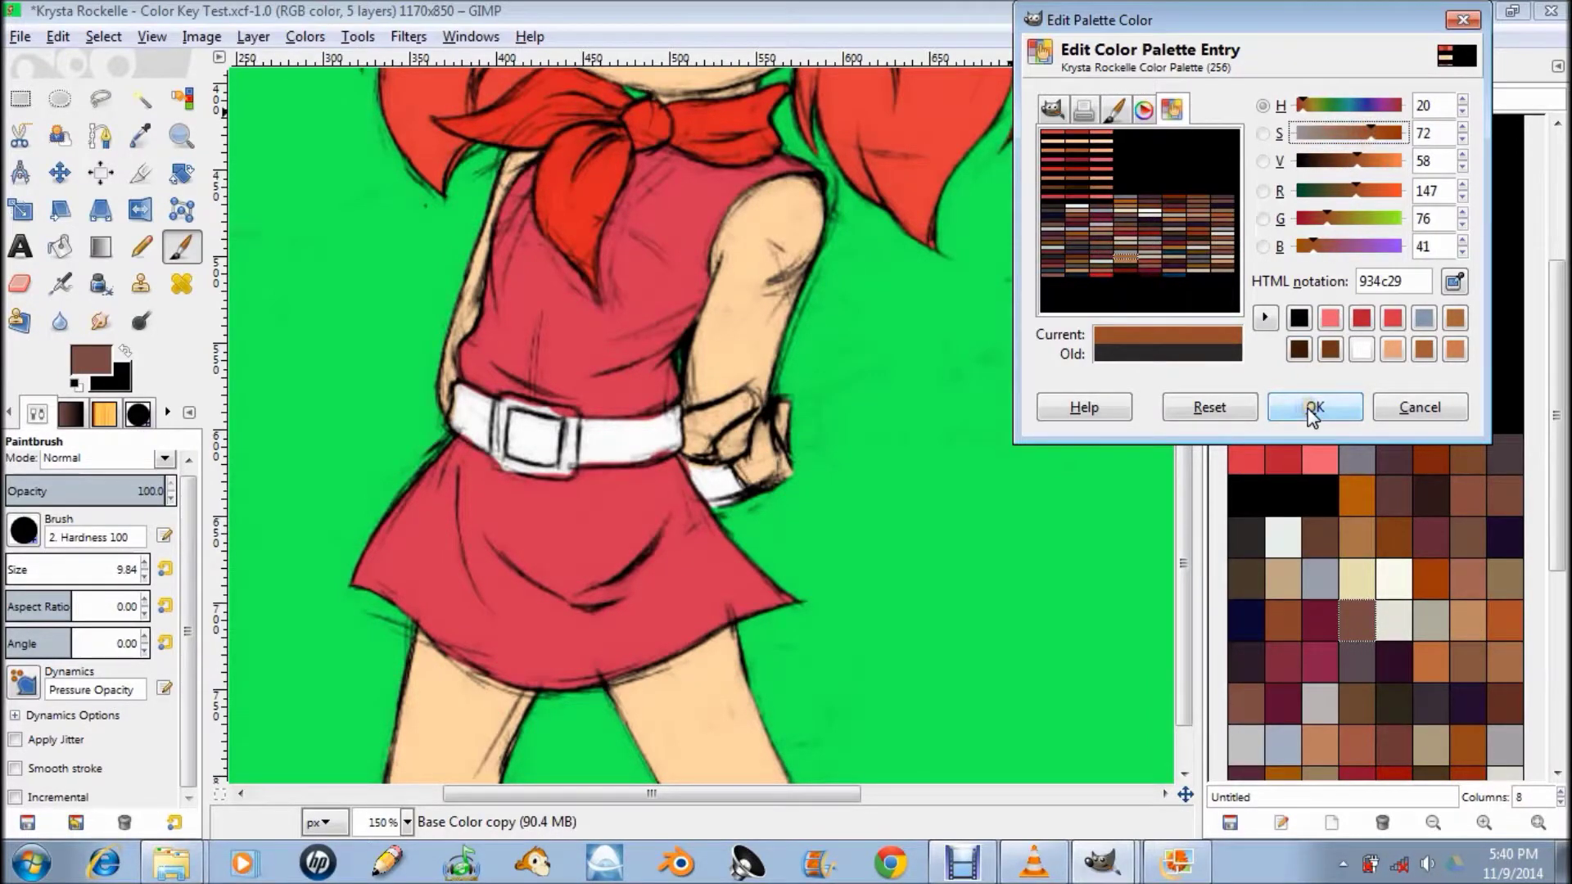
pyautogui.click(1310, 407)
# - Set Gloves (Shadow) to a deep brown and apply a lightened Gloves (Light) colour
pyautogui.doubleClick(1249, 572)
pyautogui.click(1420, 407)
pyautogui.doubleClick(1279, 537)
pyautogui.click(1053, 205)
pyautogui.moveTo(1349, 160)
pyautogui.mouseDown()
pyautogui.moveTo(1396, 134)
pyautogui.moveTo(1367, 160)
pyautogui.mouseUp()
pyautogui.click(1321, 401)
pyautogui.doubleClick(1319, 537)
pyautogui.click(1315, 407)
# - Zoom in on the fist and paint the glove cuff with the glove brown
pyautogui.click(1283, 537)
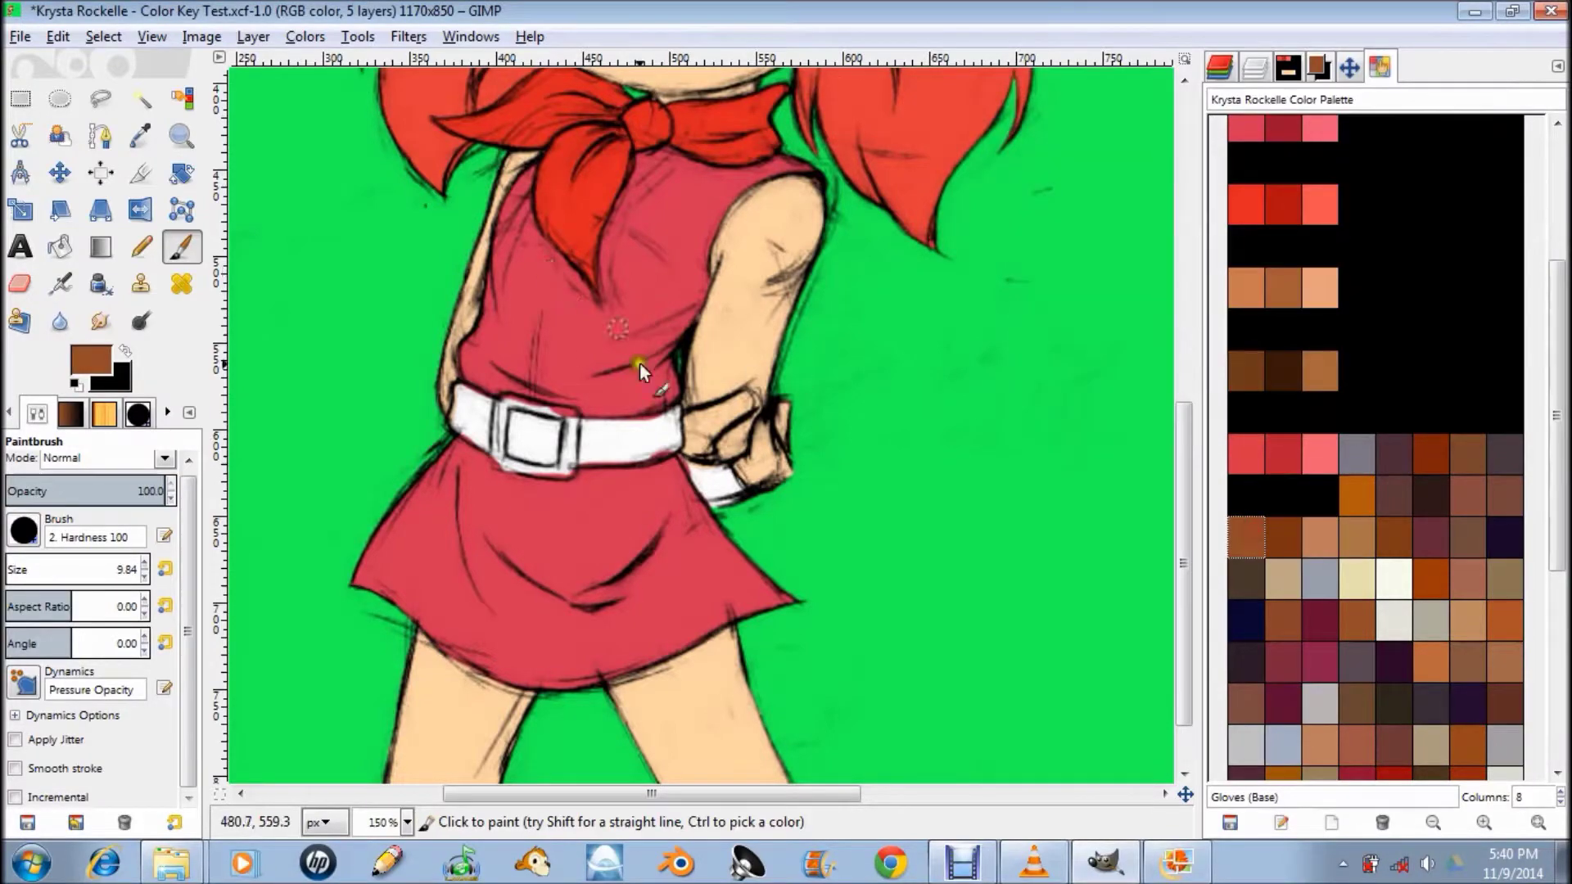
pyautogui.press('3')
pyautogui.moveTo(661, 404); pyautogui.dragTo(739, 405)
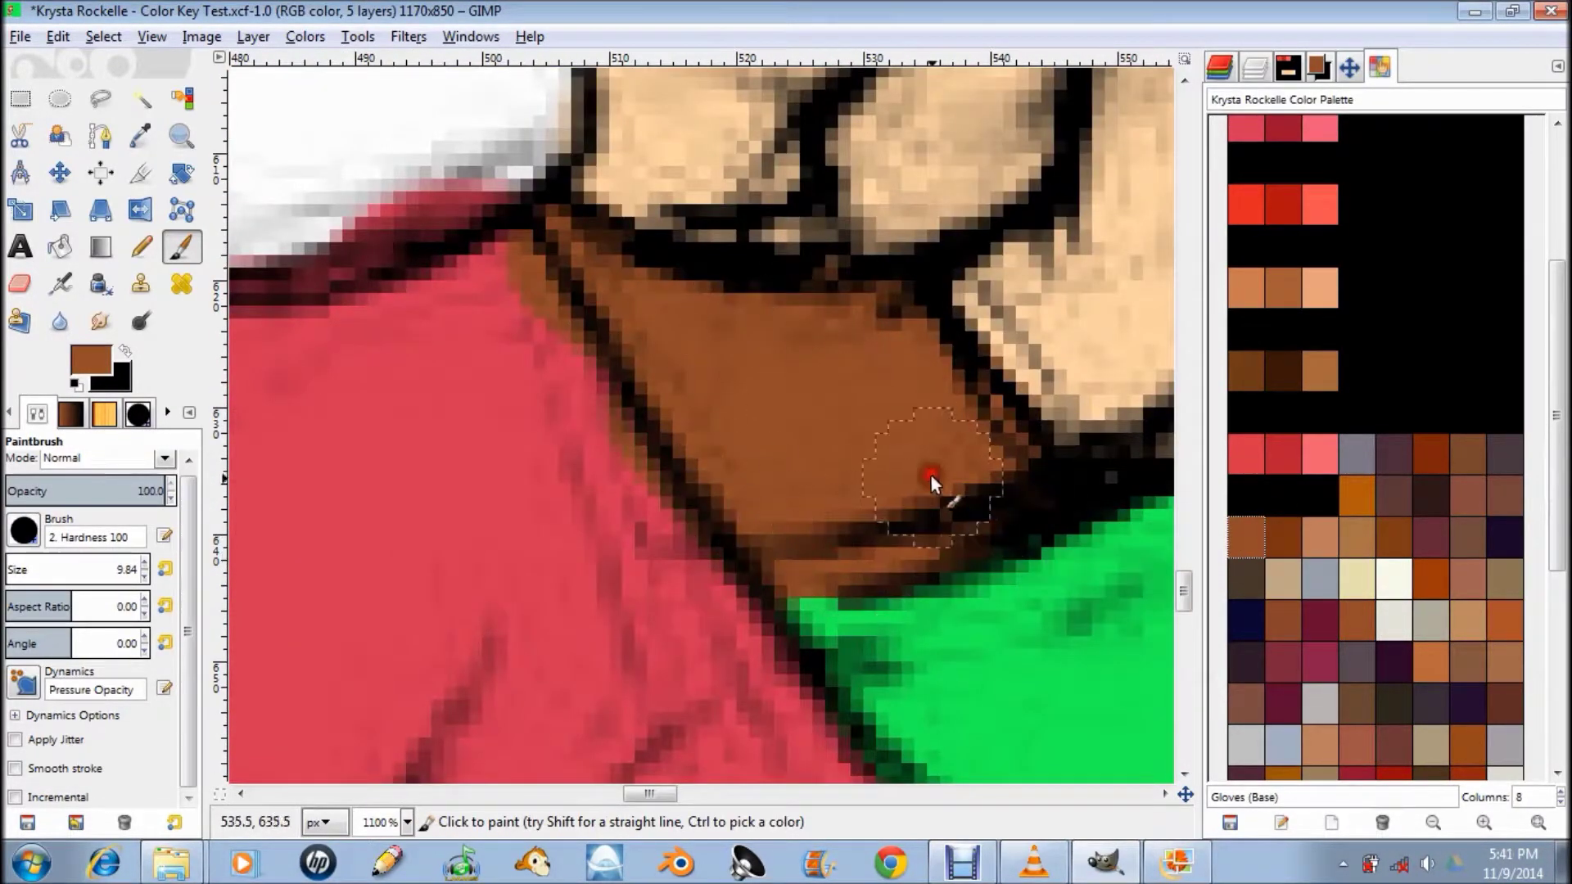
# - Paint the belt and the inside of the buckle with the light brown Sash (Base) colour
pyautogui.keyDown('ctrl'); pyautogui.scroll(2, 788, 431); pyautogui.keyUp('ctrl')
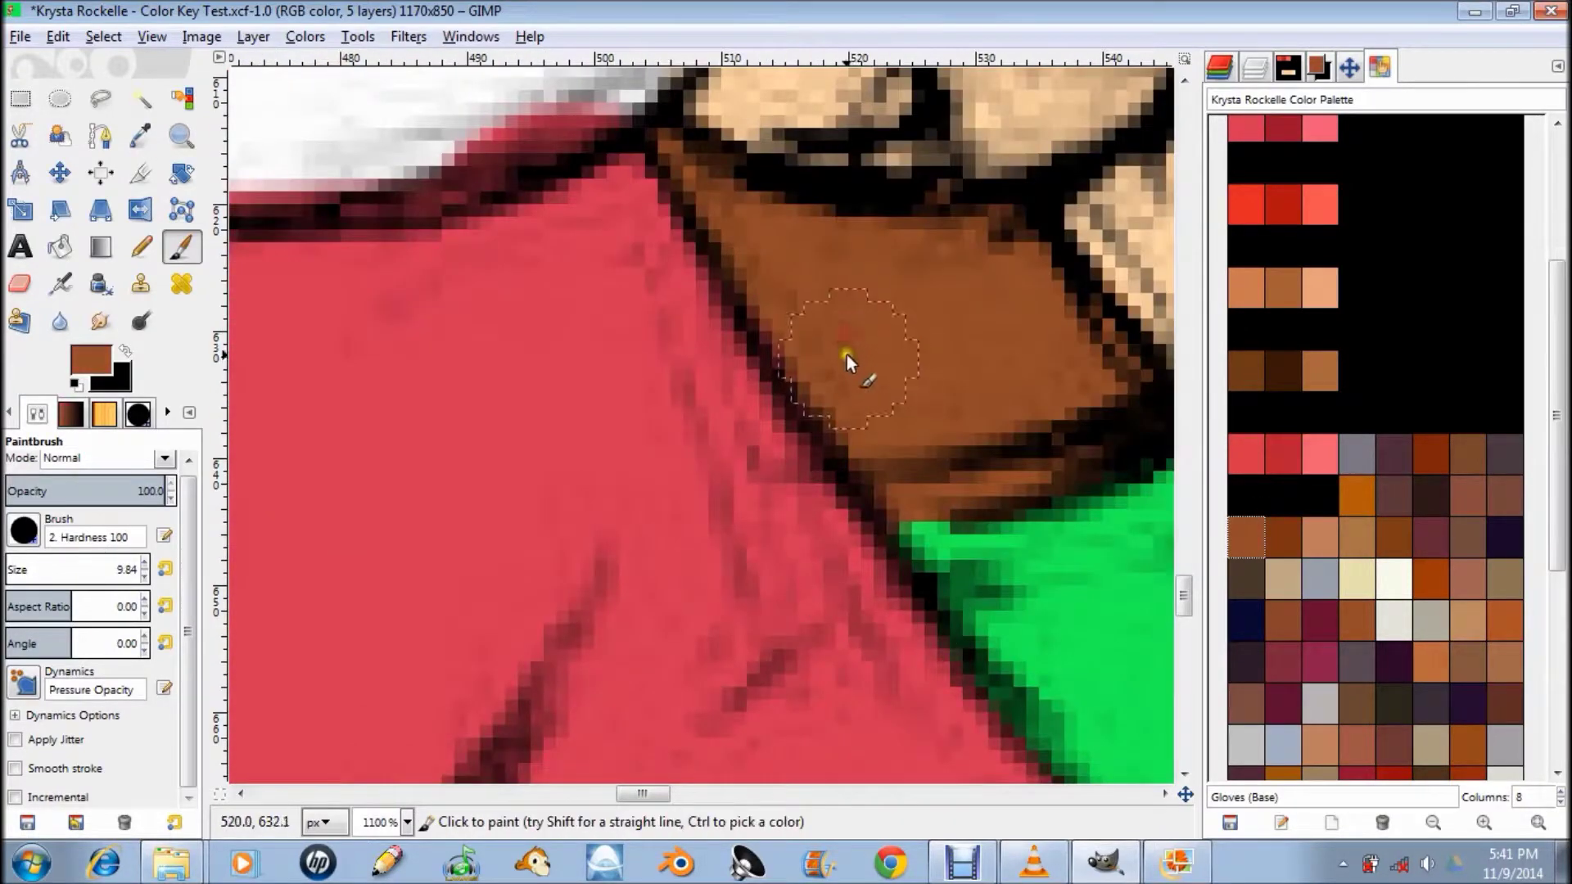
pyautogui.keyDown('ctrl'); pyautogui.scroll(-2, 847, 355); pyautogui.keyUp('ctrl')
pyautogui.keyDown('ctrl'); pyautogui.scroll(-1, 940, 597); pyautogui.keyUp('ctrl')
pyautogui.click(1246, 287)
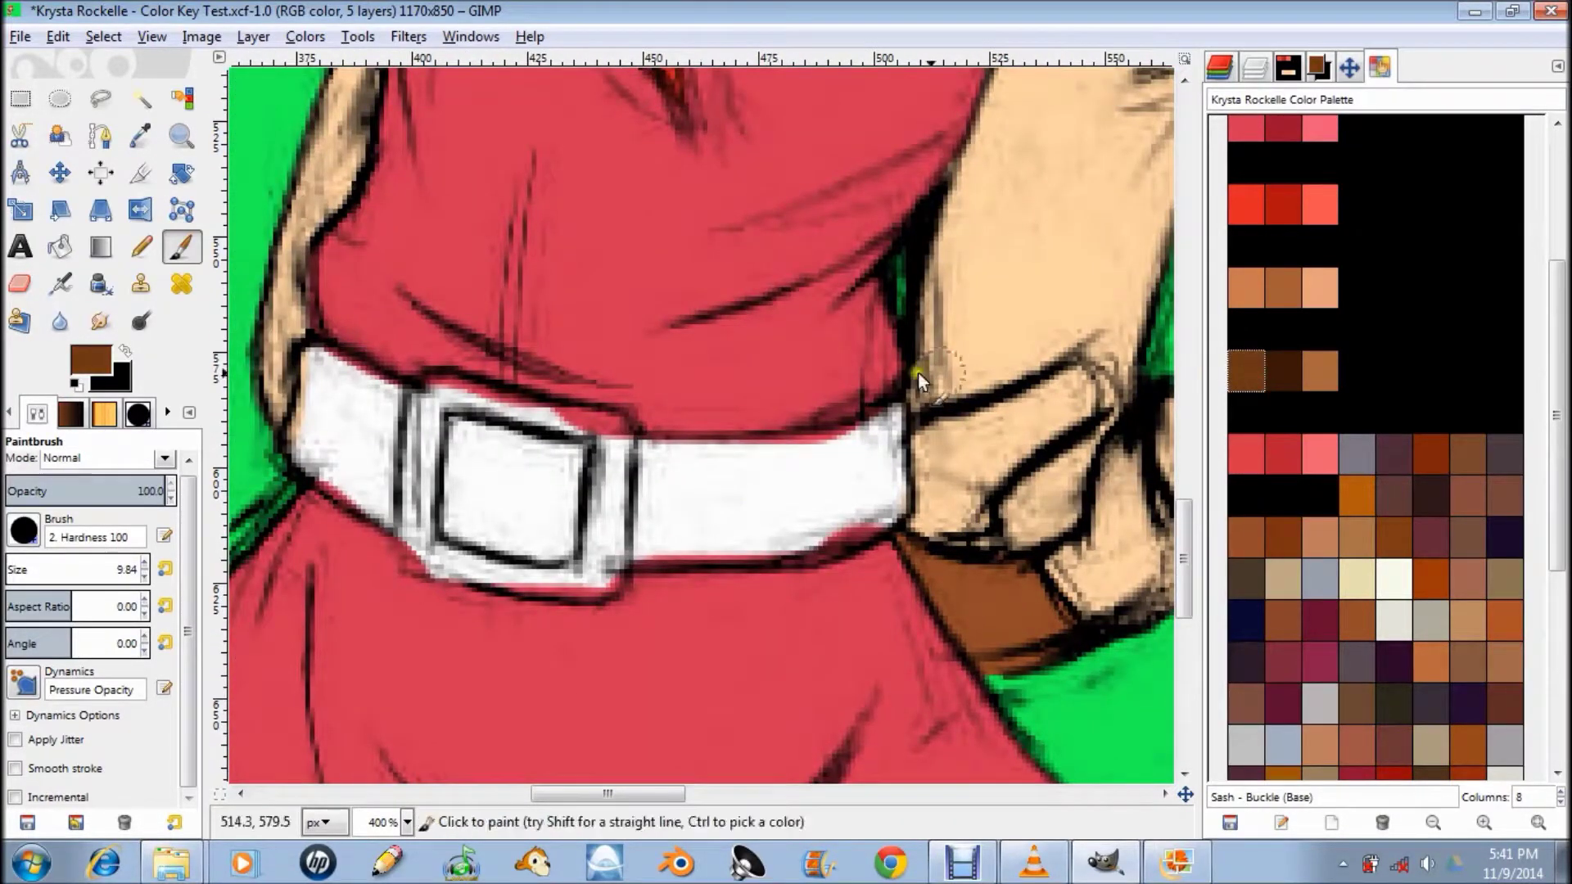
pyautogui.scroll(2, 697, 478)
pyautogui.keyDown('ctrl'); pyautogui.scroll(3, 660, 455); pyautogui.keyUp('ctrl')
pyautogui.moveTo(642, 509)
pyautogui.mouseDown()
pyautogui.moveTo(672, 475)
pyautogui.moveTo(852, 471)
pyautogui.moveTo(1015, 584)
pyautogui.mouseUp()
pyautogui.scroll(-2, 859, 581)
pyautogui.hscroll(-2, 859, 582)
pyautogui.moveTo(690, 579)
pyautogui.mouseDown()
pyautogui.moveTo(611, 601)
pyautogui.moveTo(899, 461)
pyautogui.mouseUp()
pyautogui.keyDown('ctrl'); pyautogui.scroll(-3, 899, 461); pyautogui.keyUp('ctrl')
pyautogui.hscroll(-3, 677, 450)
pyautogui.moveTo(710, 395); pyautogui.dragTo(663, 459)
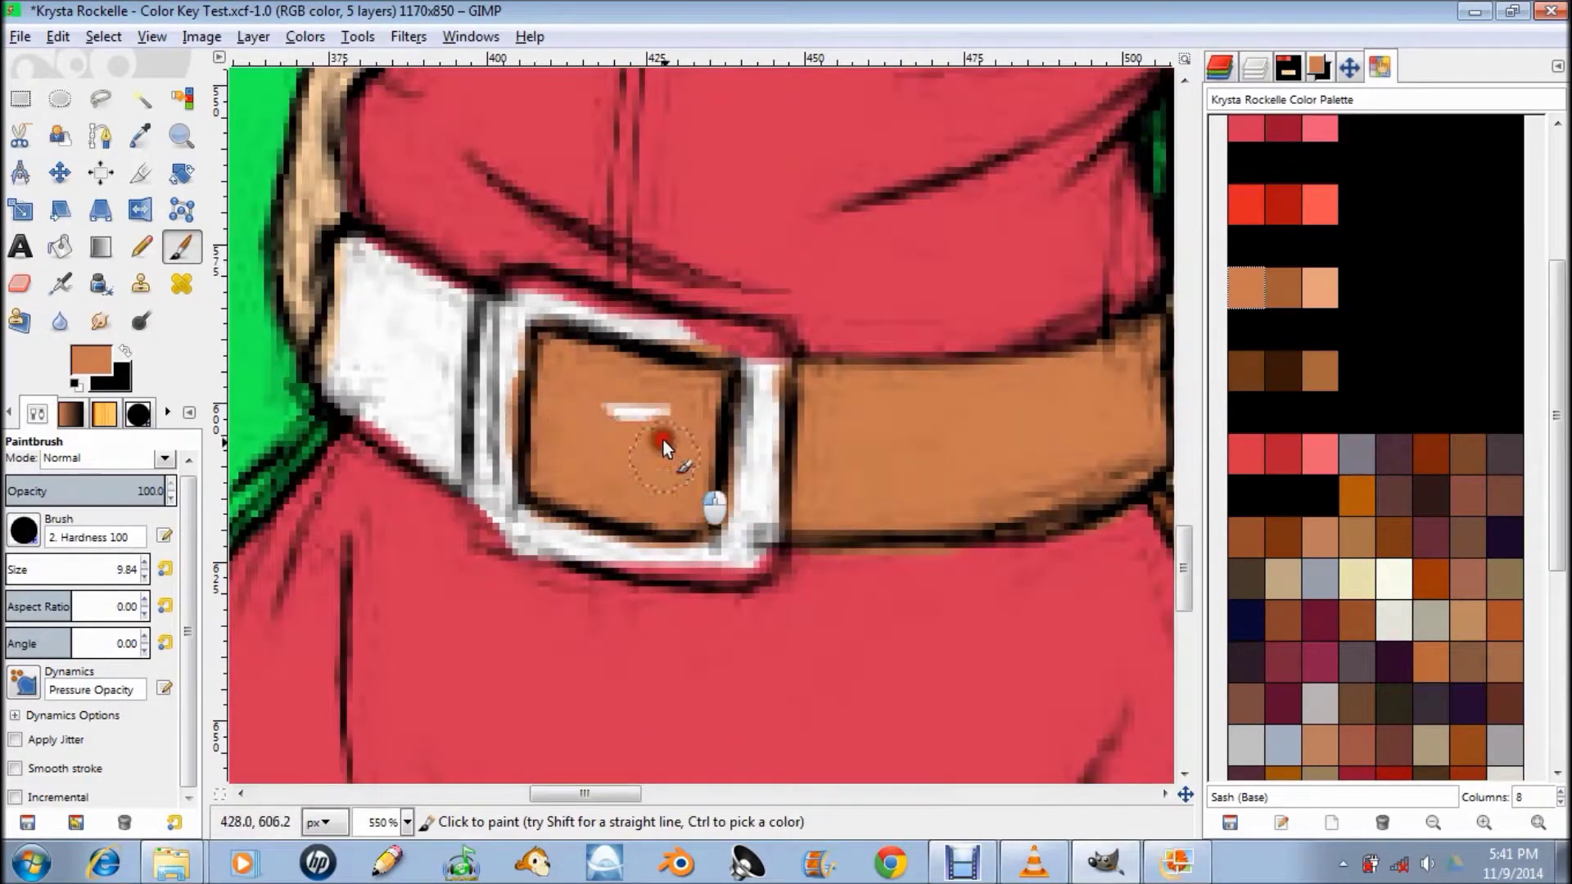
pyautogui.keyDown('ctrl'); pyautogui.scroll(1, 571, 300); pyautogui.keyUp('ctrl')
pyautogui.moveTo(572, 300)
pyautogui.mouseDown()
pyautogui.moveTo(582, 379)
pyautogui.moveTo(658, 481)
pyautogui.moveTo(666, 426)
pyautogui.mouseUp()
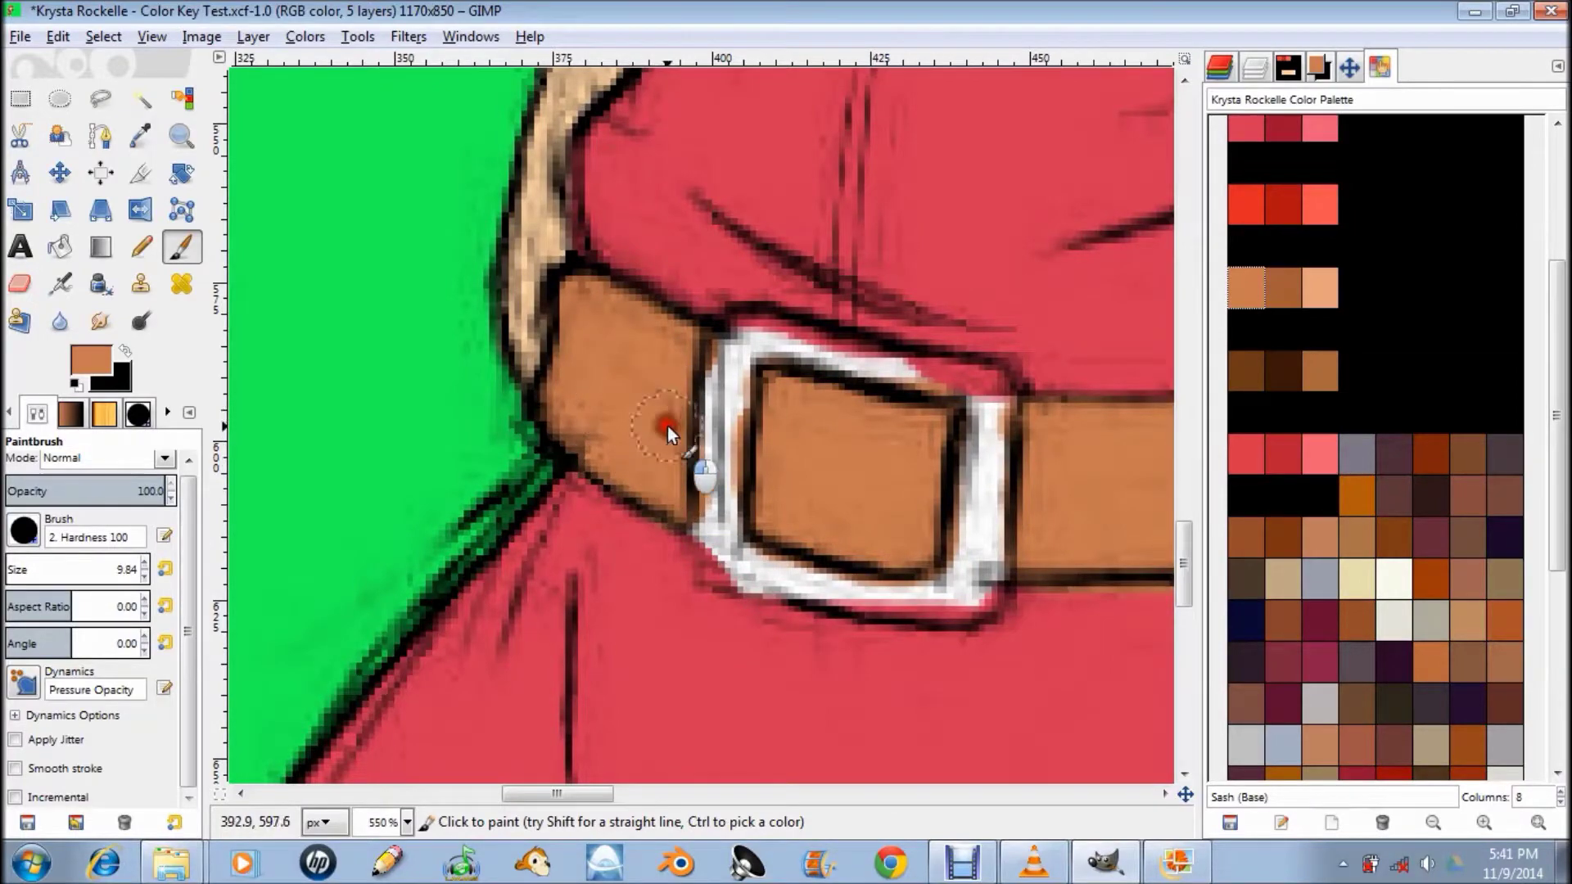
# - Paint the buckle's bars and edges with the dark brown Sash - Buckle colour
pyautogui.hscroll(3, 609, 535)
pyautogui.click(1246, 371)
pyautogui.keyDown('ctrl'); pyautogui.scroll(-1, 660, 312); pyautogui.keyUp('ctrl')
pyautogui.keyDown('ctrl'); pyautogui.scroll(2, 798, 337); pyautogui.keyUp('ctrl')
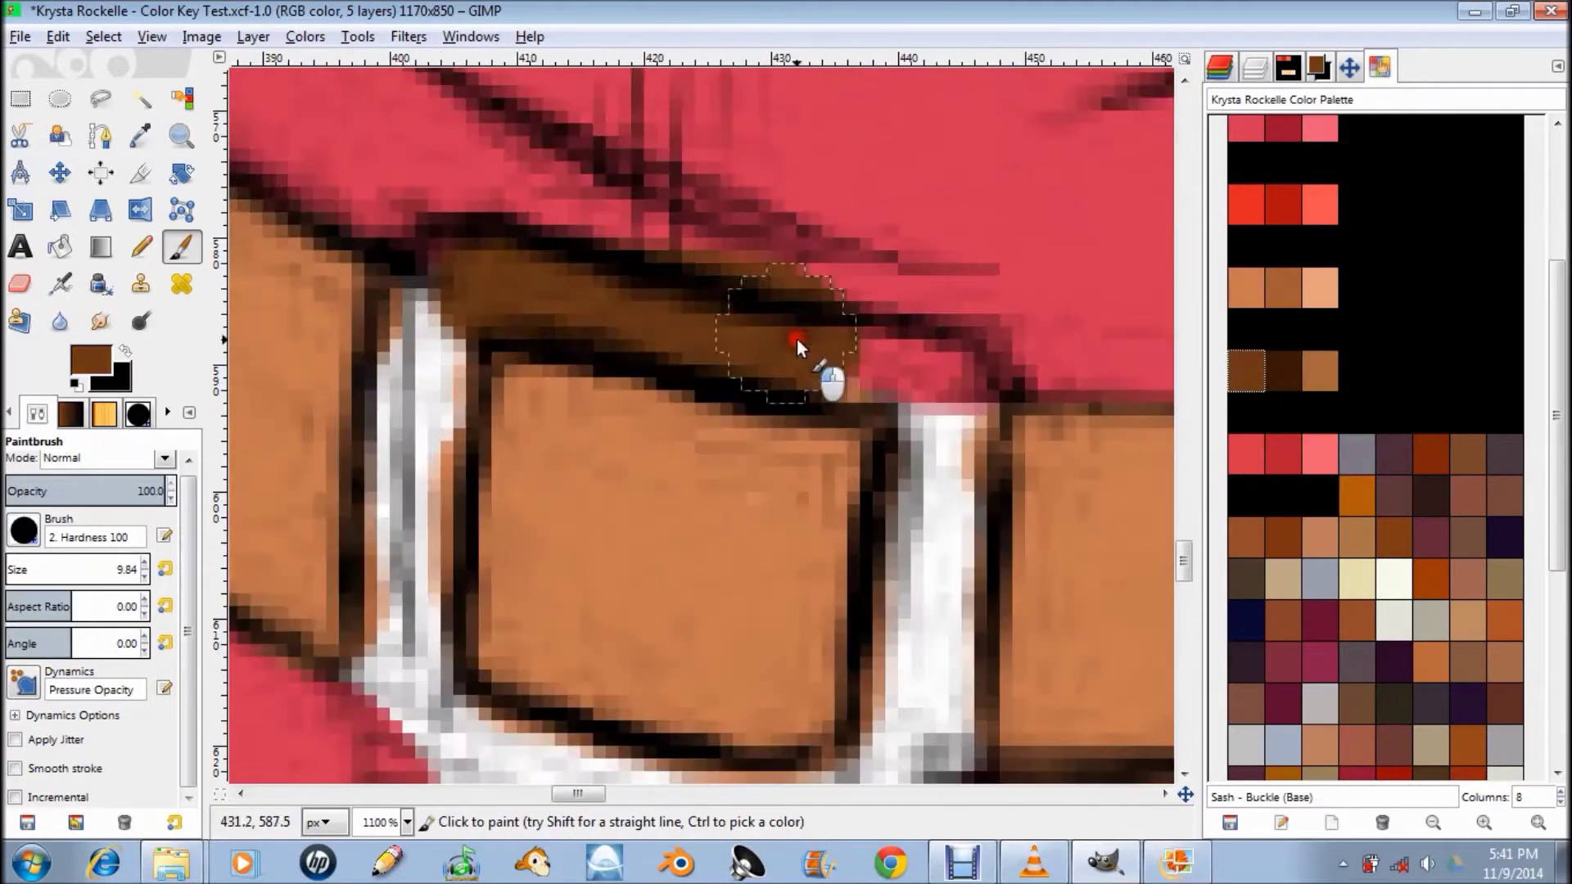
pyautogui.moveTo(798, 337); pyautogui.dragTo(939, 498)
pyautogui.keyDown('ctrl'); pyautogui.scroll(-2, 938, 498); pyautogui.keyUp('ctrl')
pyautogui.moveTo(876, 590); pyautogui.dragTo(837, 620)
pyautogui.moveTo(426, 508); pyautogui.dragTo(417, 136)
pyautogui.scroll(2, 456, 193)
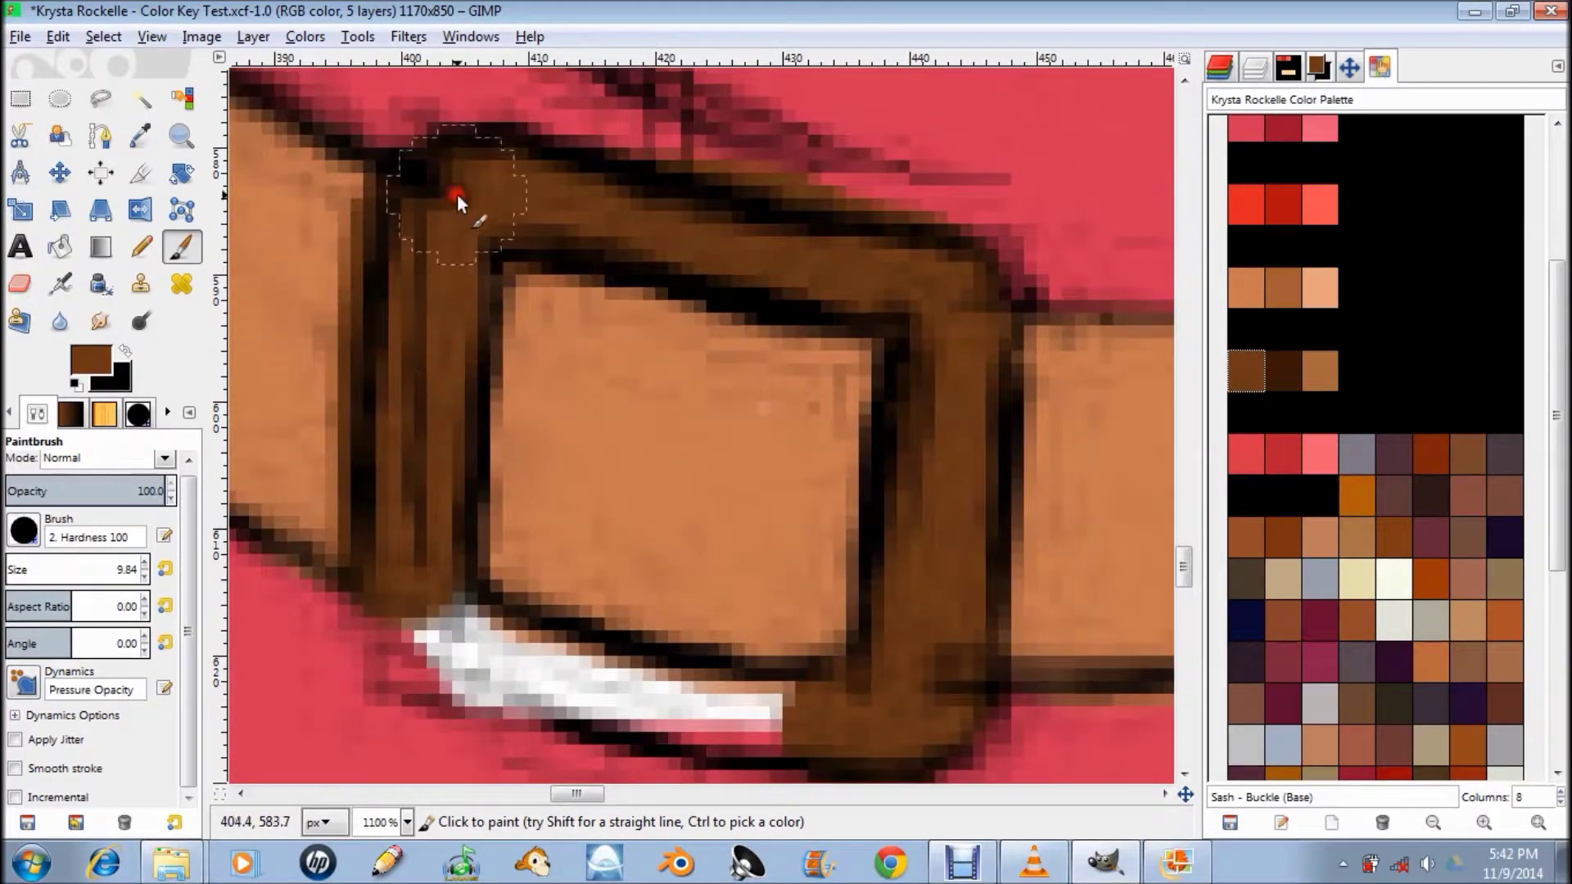
pyautogui.keyDown('ctrl'); pyautogui.scroll(2, 491, 573); pyautogui.keyUp('ctrl')
pyautogui.moveTo(541, 434); pyautogui.dragTo(504, 406)
# - Touch up the belt edges in sampled tan, shrinking the brush to size 5
pyautogui.keyDown('ctrl'); pyautogui.scroll(-2, 505, 407); pyautogui.keyUp('ctrl')
pyautogui.keyDown('ctrl'); pyautogui.scroll(2, 375, 200); pyautogui.keyUp('ctrl')
pyautogui.keyDown('ctrl'); pyautogui.click(487, 204); pyautogui.keyUp('ctrl')
pyautogui.moveTo(487, 268)
pyautogui.mouseDown()
pyautogui.moveTo(499, 474)
pyautogui.moveTo(468, 394)
pyautogui.mouseUp()
pyautogui.moveTo(123, 565); pyautogui.dragTo(102, 567)
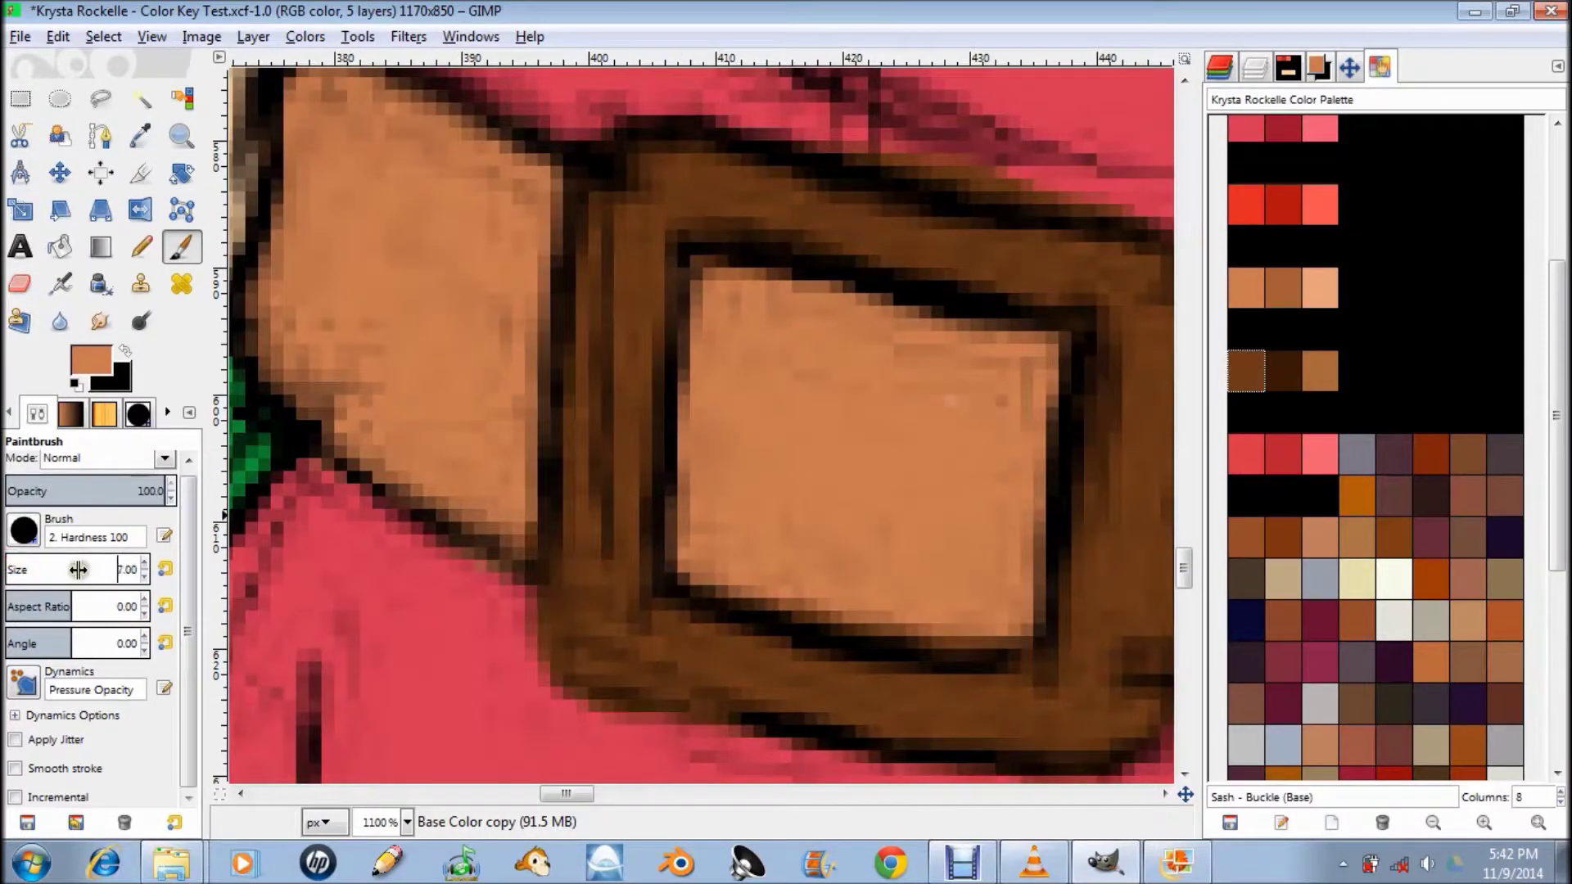
pyautogui.hscroll(1, 516, 377)
pyautogui.scroll(-2, 736, 385)
pyautogui.moveTo(703, 405); pyautogui.dragTo(961, 408)
# - Cover the brown below the buckle with sampled tunic red and re-sample belt colours
pyautogui.keyDown('ctrl'); pyautogui.scroll(-1, 961, 405); pyautogui.keyUp('ctrl')
pyautogui.keyDown('ctrl'); pyautogui.scroll(1, 1020, 296); pyautogui.keyUp('ctrl')
pyautogui.keyDown('ctrl'); pyautogui.click(921, 293); pyautogui.keyUp('ctrl')
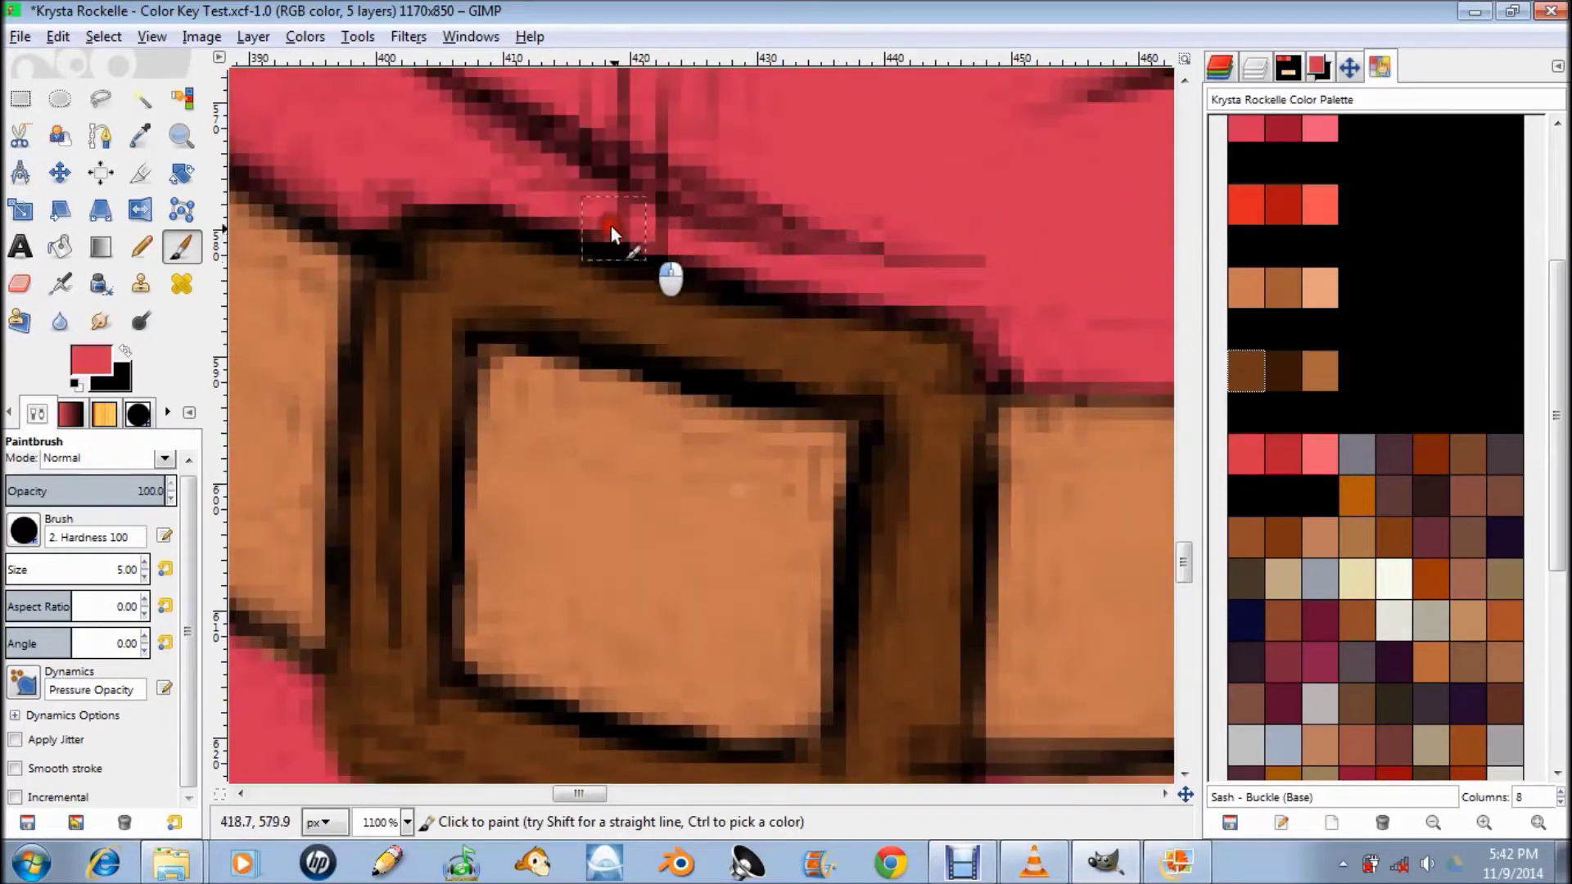
pyautogui.scroll(-2, 611, 226)
pyautogui.moveTo(329, 354); pyautogui.dragTo(737, 485)
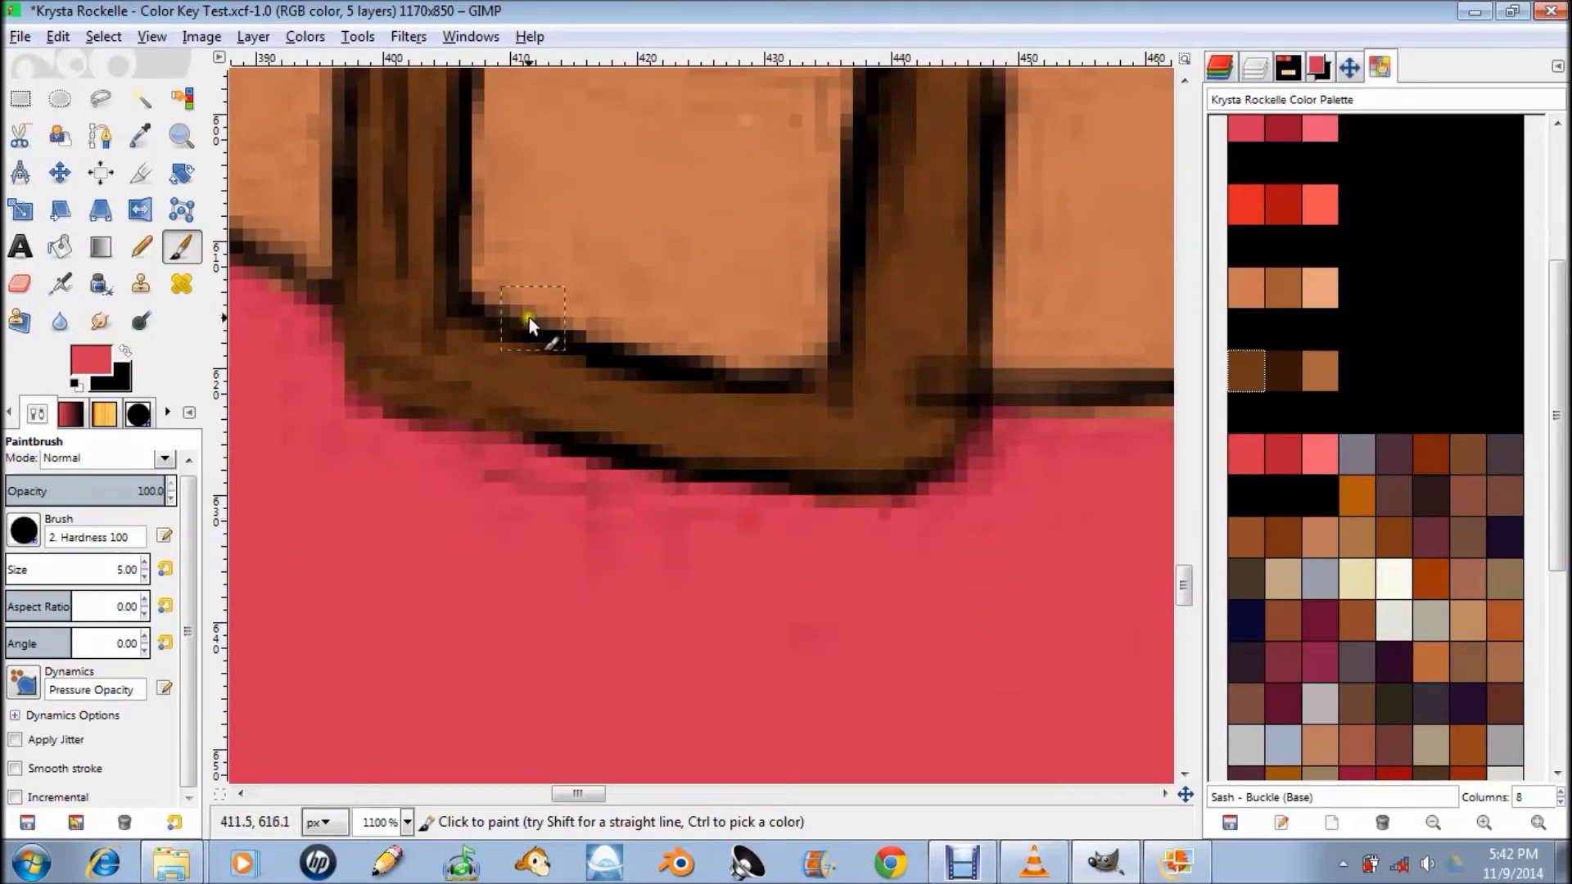
pyautogui.keyDown('ctrl'); pyautogui.click(533, 323); pyautogui.keyUp('ctrl')
pyautogui.scroll(2, 678, 486)
pyautogui.hscroll(-1, 678, 485)
pyautogui.keyDown('ctrl'); pyautogui.click(558, 435); pyautogui.keyUp('ctrl')
pyautogui.keyDown('ctrl'); pyautogui.click(732, 463); pyautogui.keyUp('ctrl')
pyautogui.hscroll(1, 732, 464)
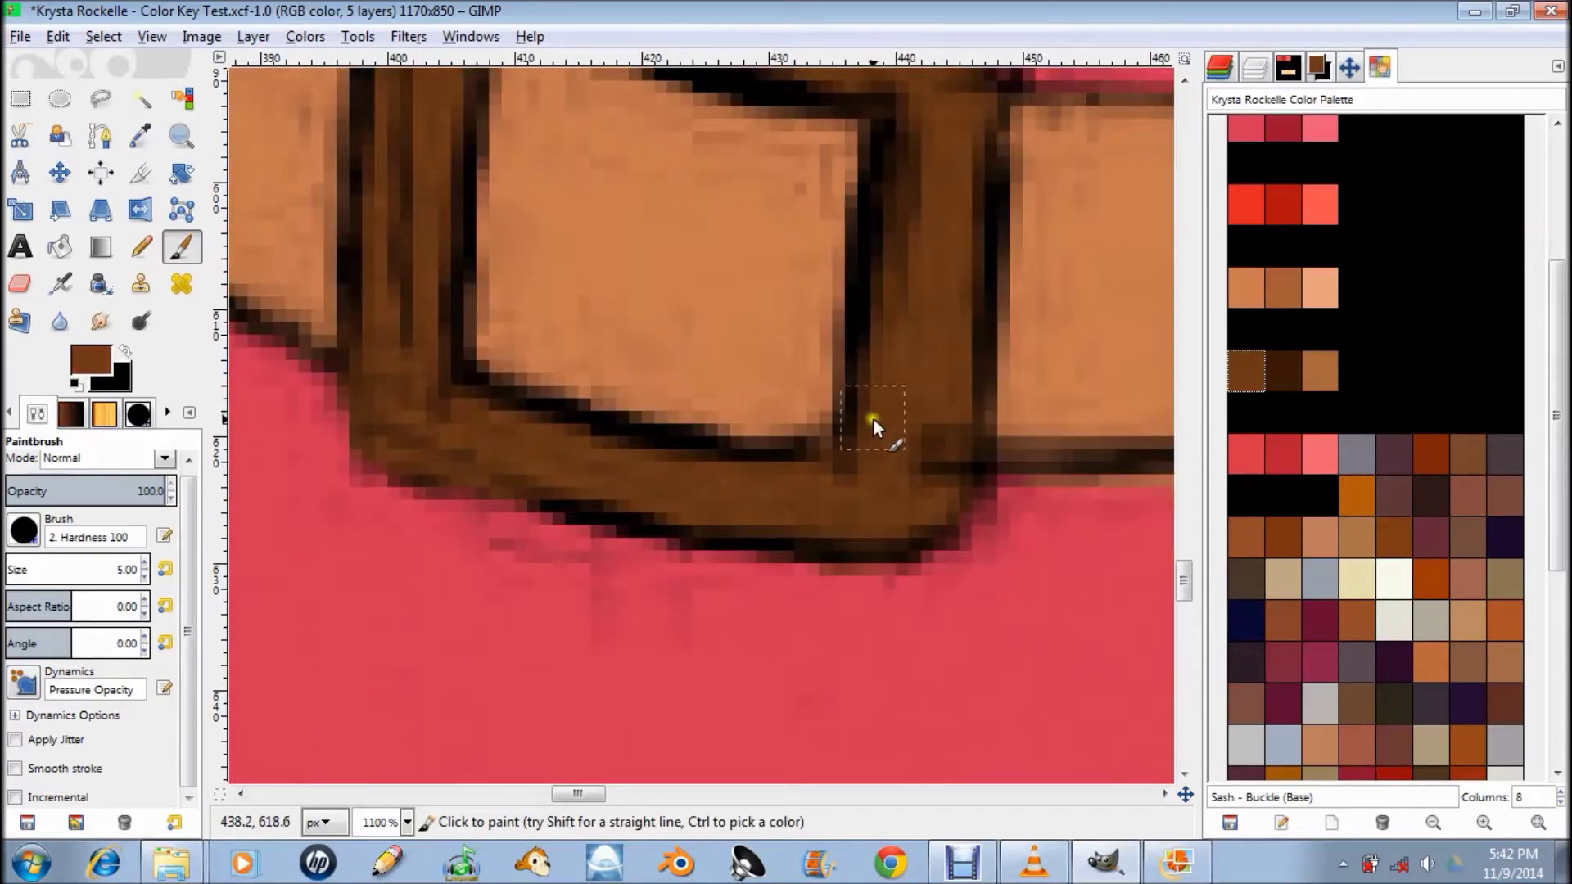
pyautogui.scroll(2, 867, 451)
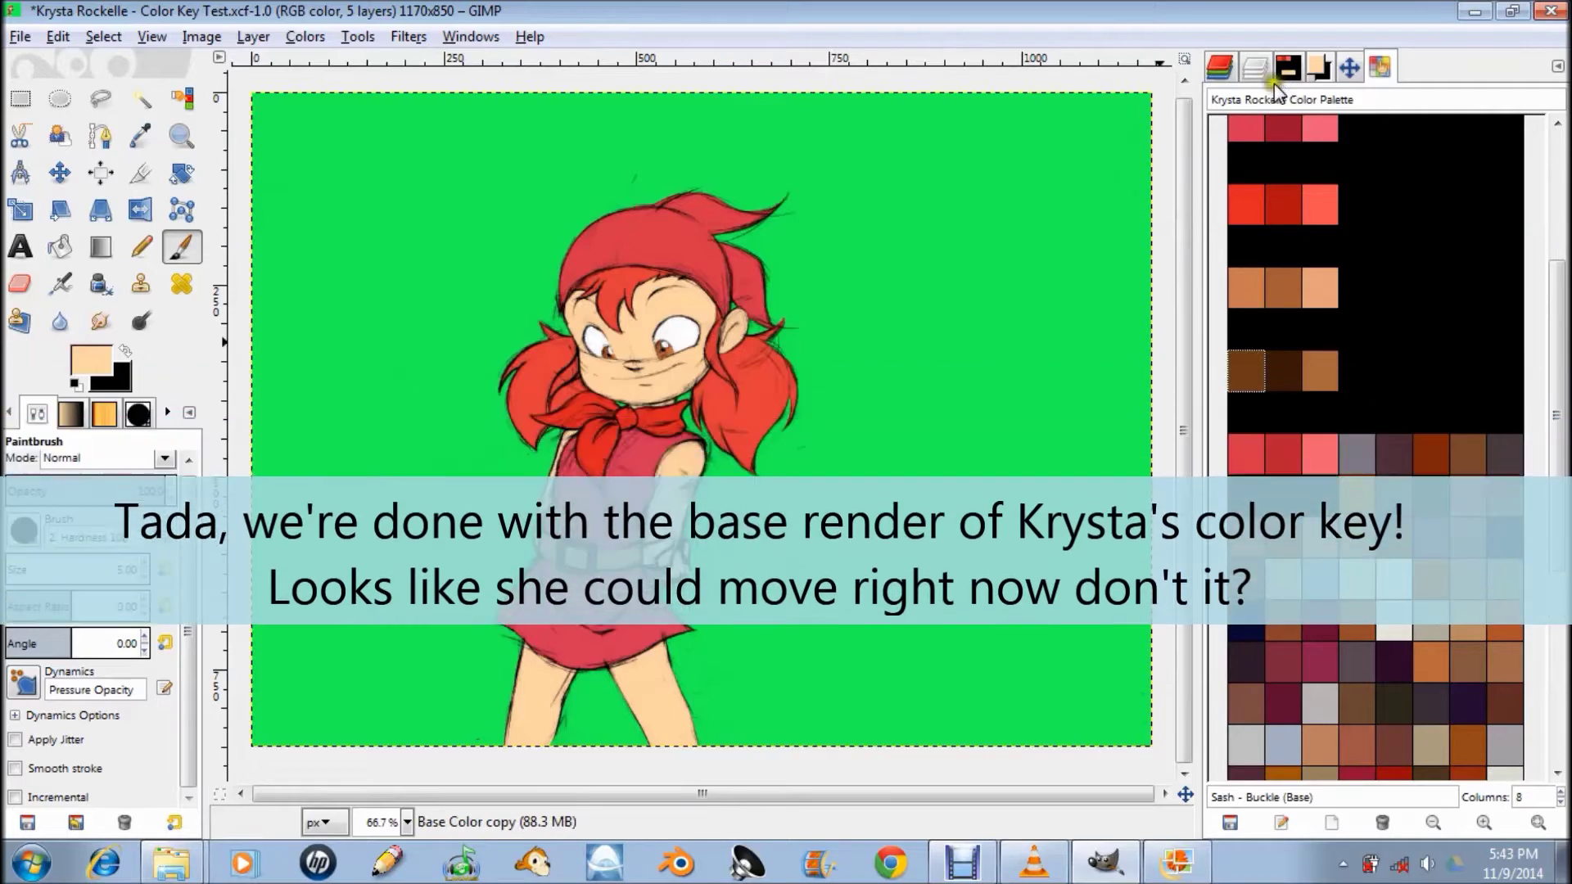
# - Hide the Base Color and green Screen layers, select Screen, and return to the palette
pyautogui.click(1261, 74)
pyautogui.click(1225, 270)
pyautogui.click(1225, 299)
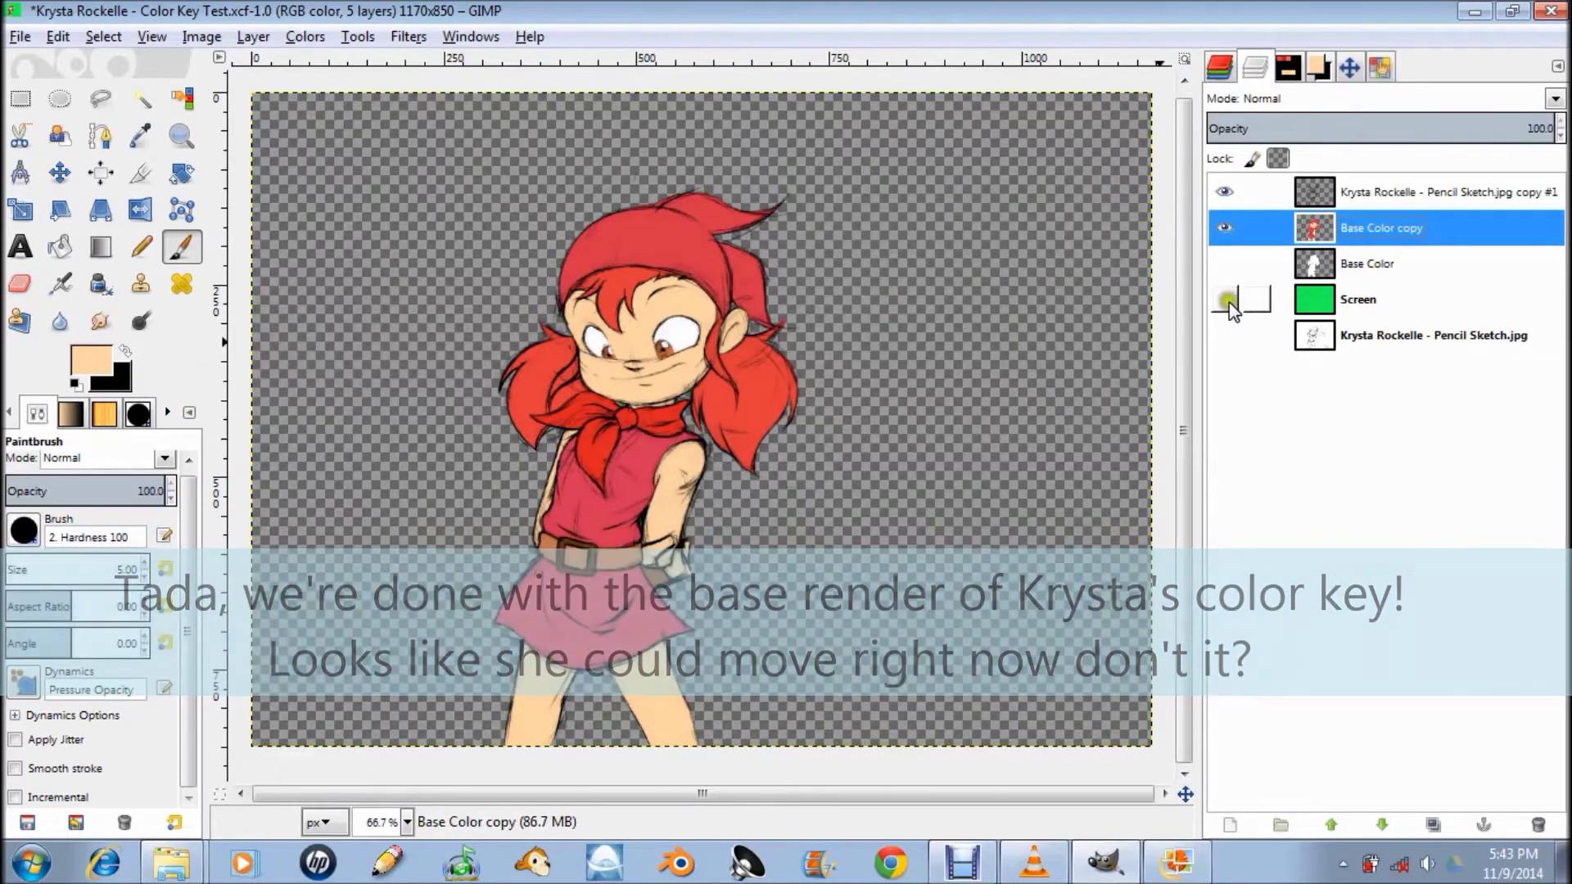
pyautogui.click(1304, 305)
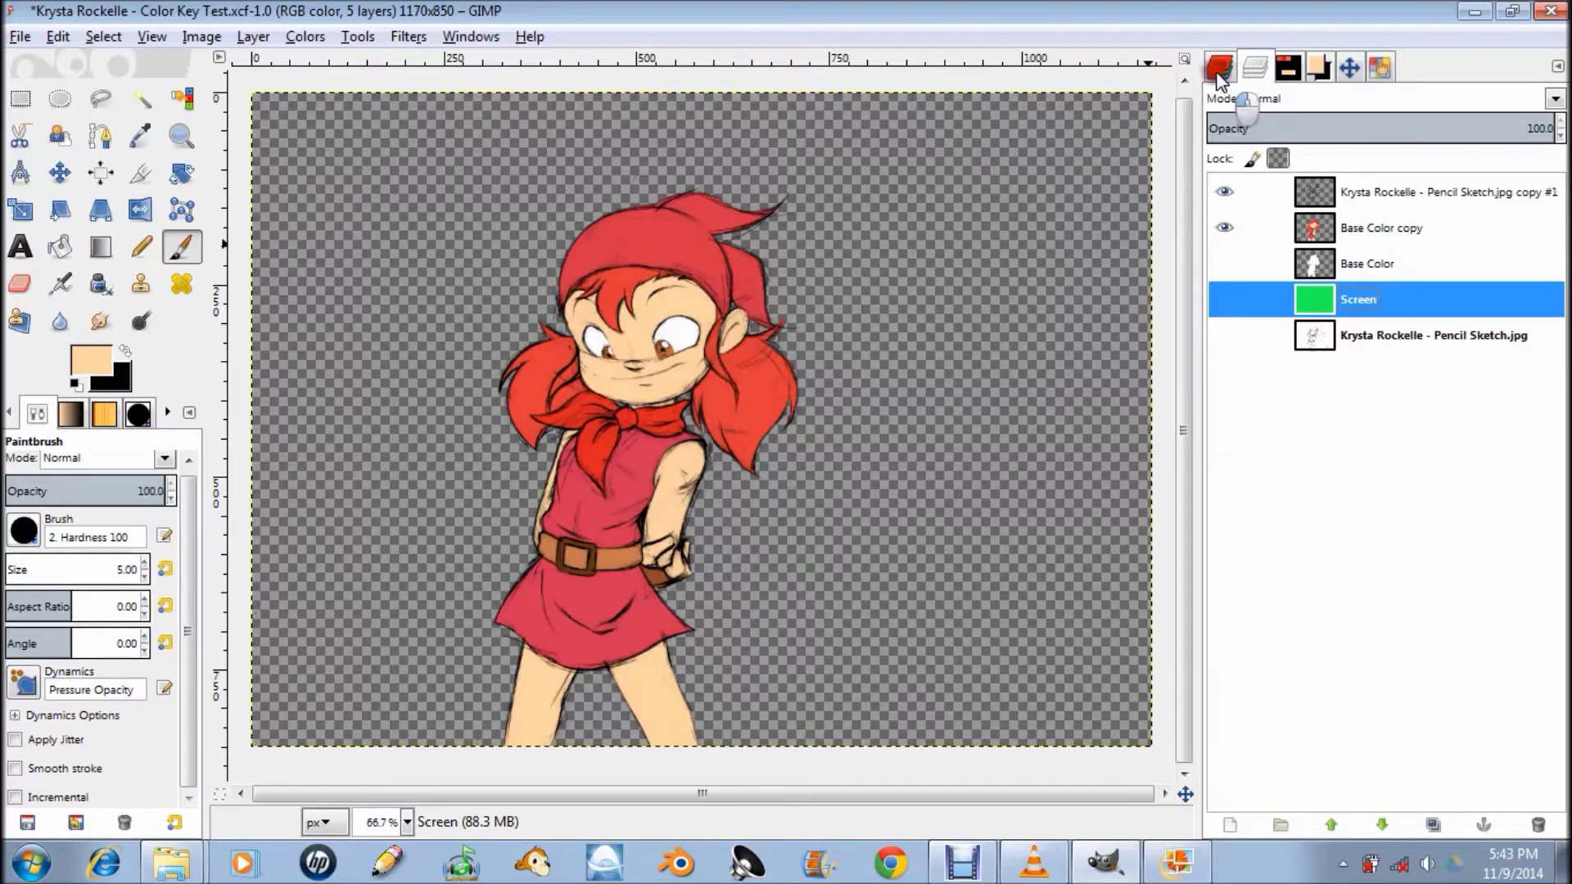
pyautogui.click(1254, 67)
pyautogui.click(1331, 67)
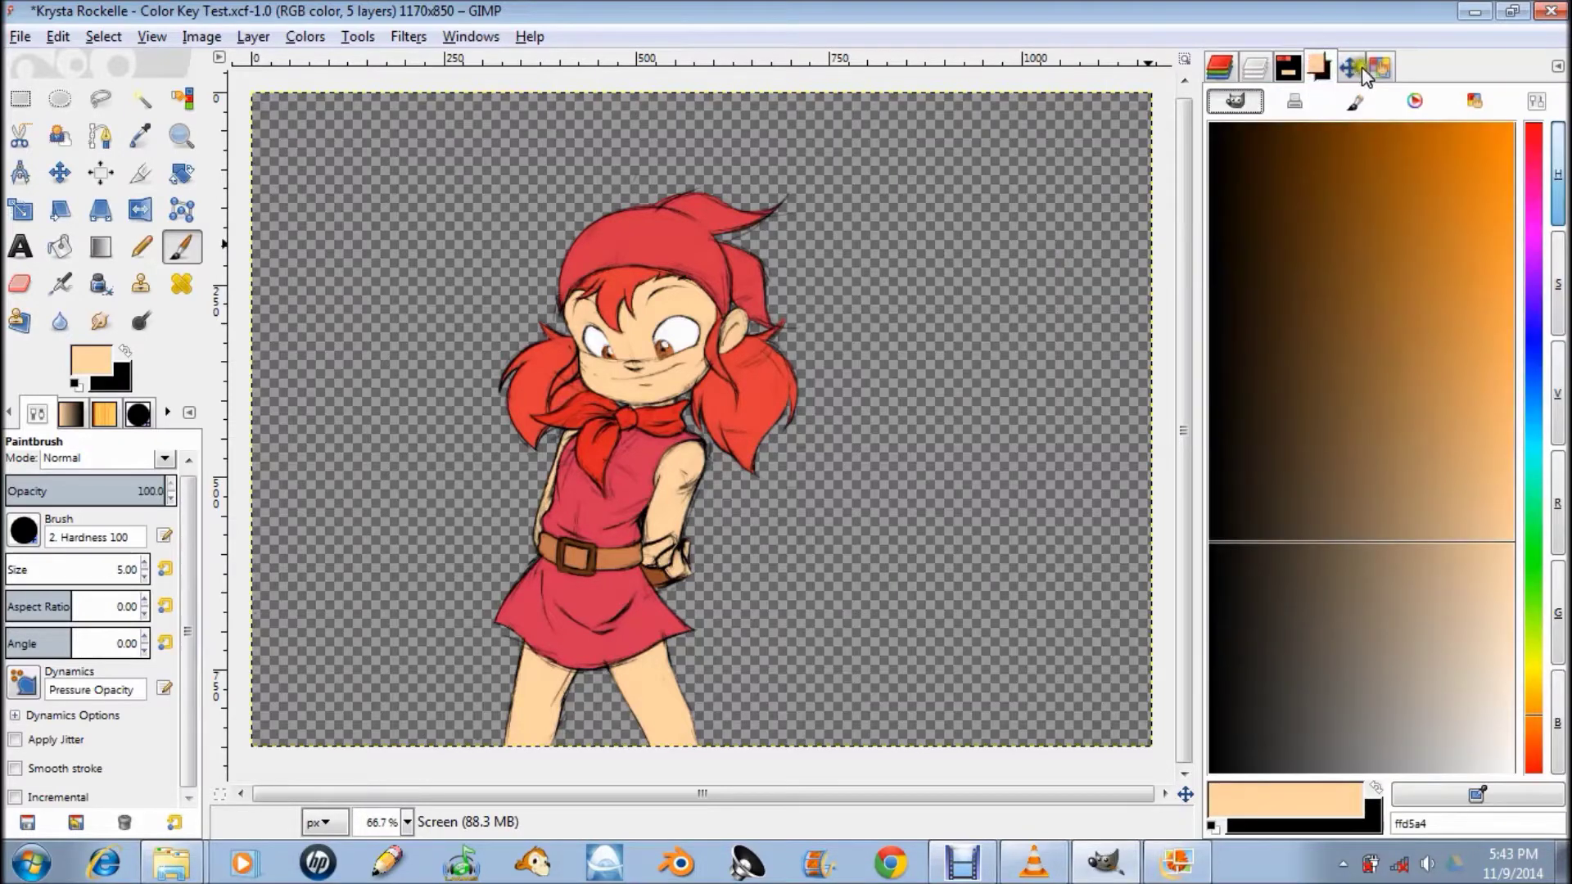
pyautogui.click(1379, 67)
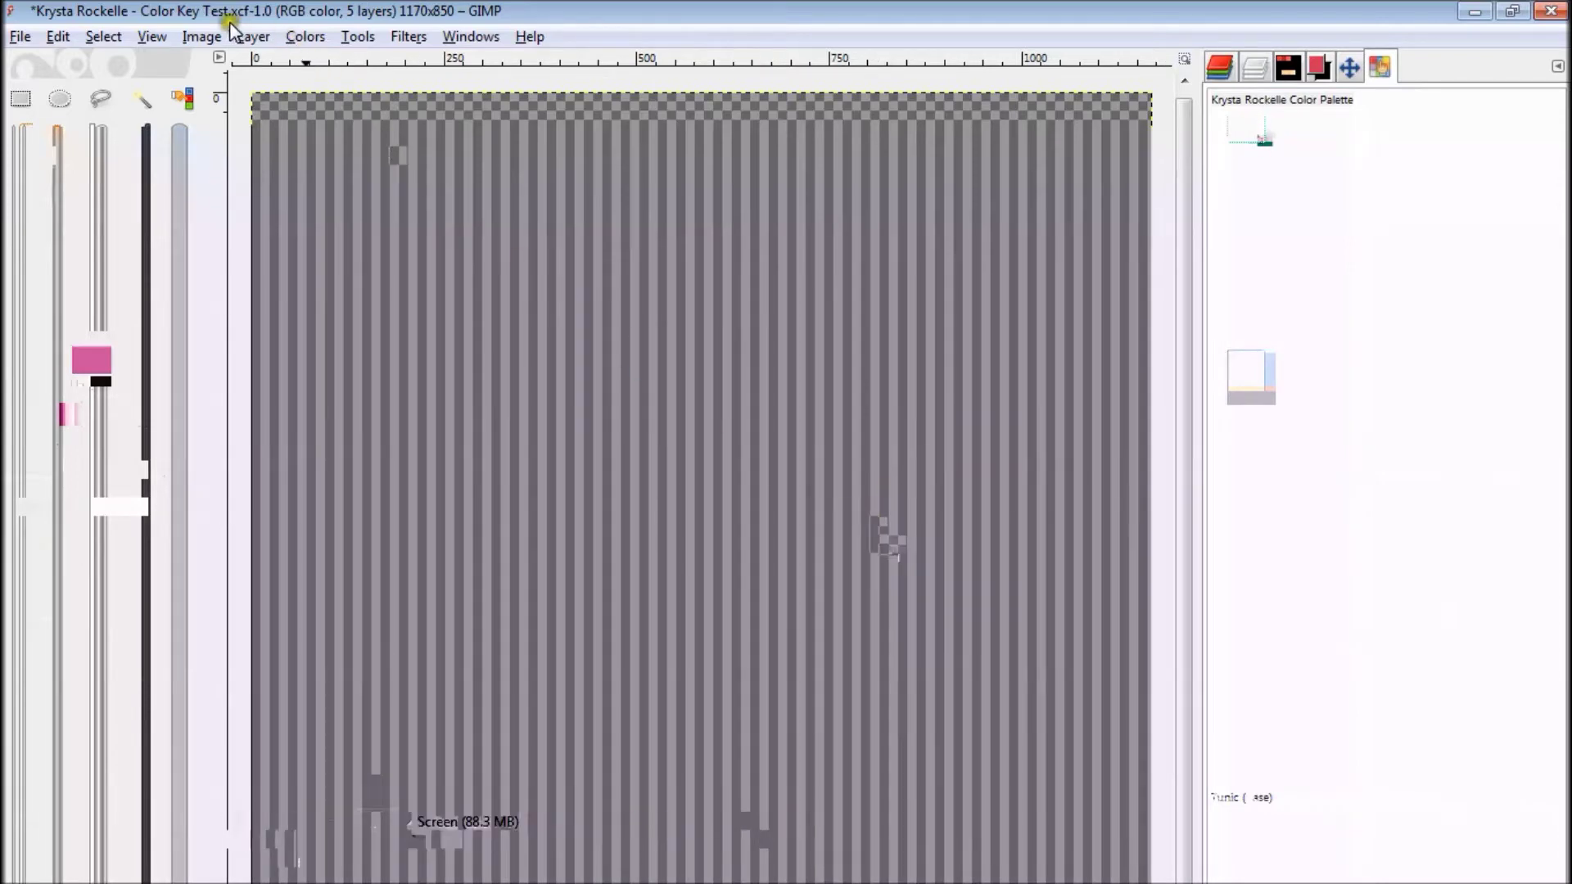
pyautogui.click(28, 36)
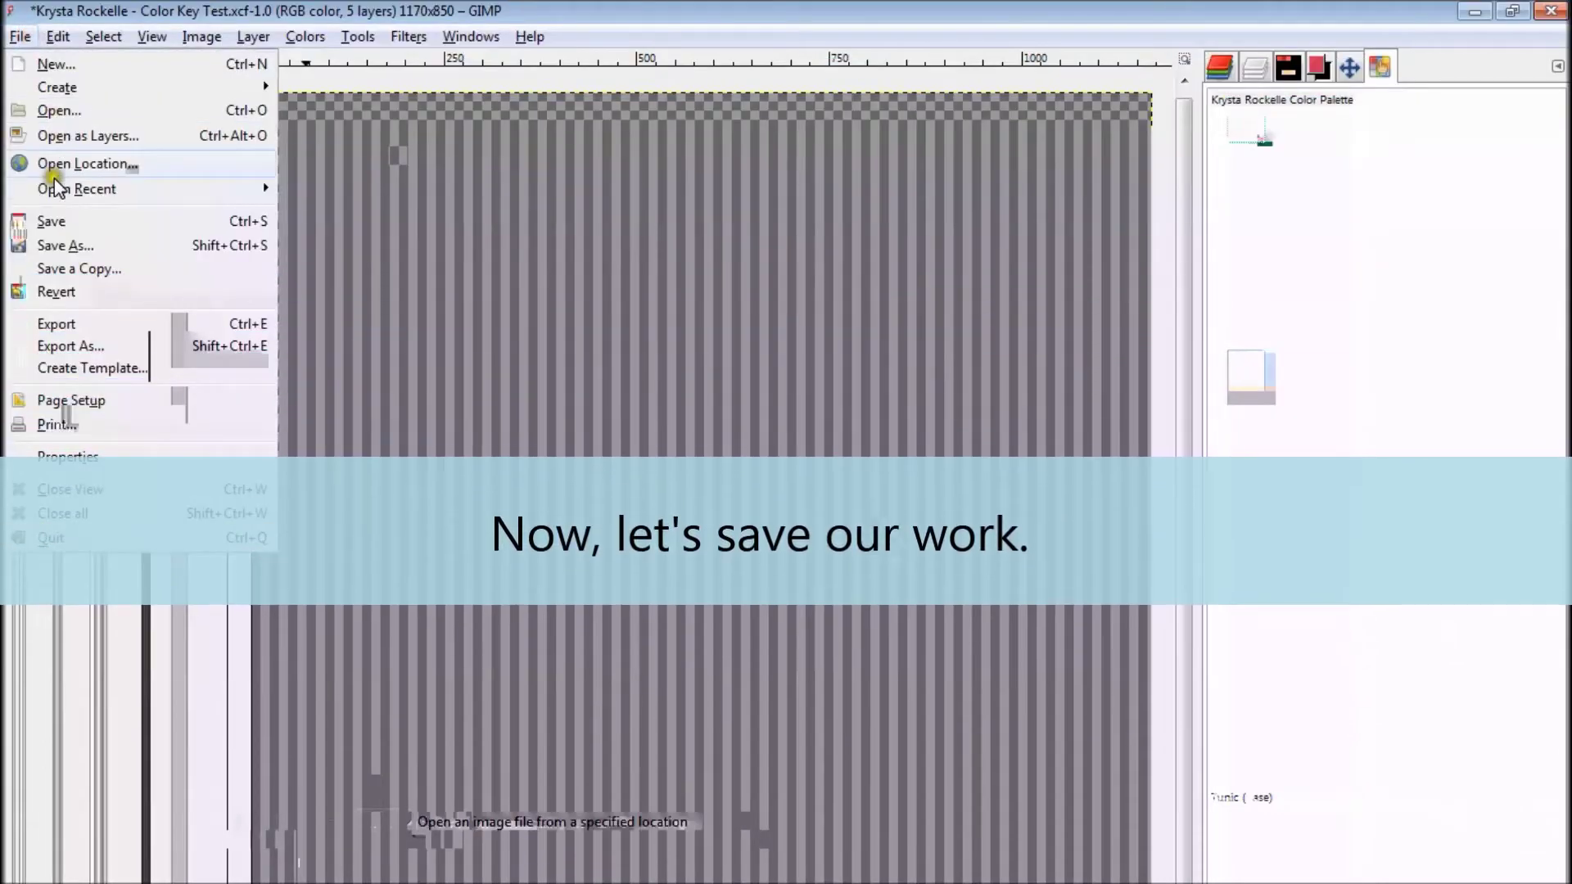
pyautogui.click(61, 246)
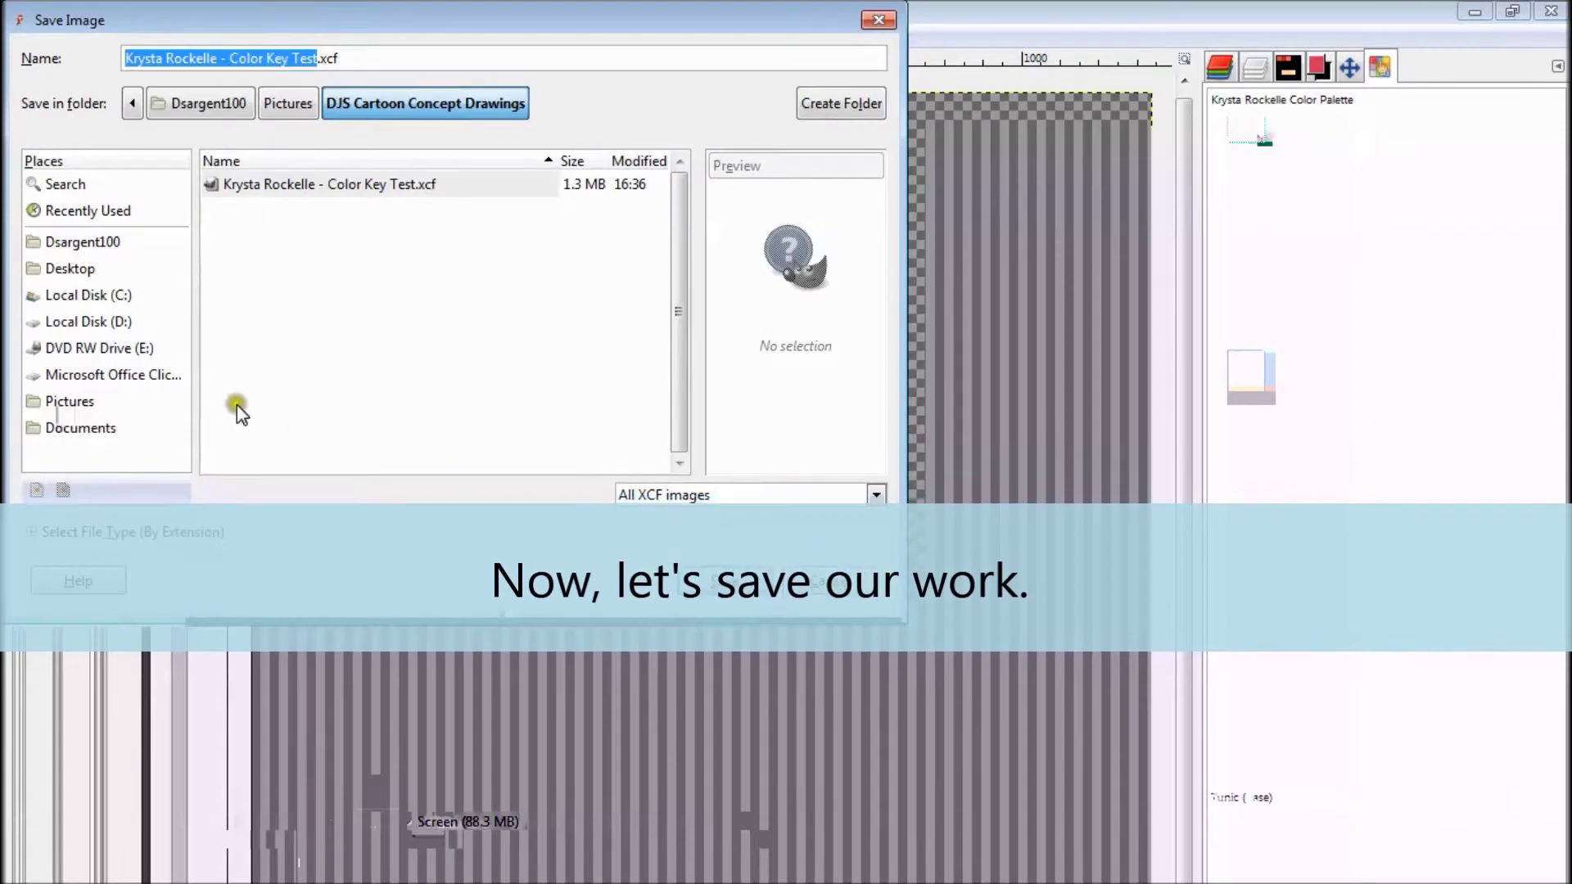
pyautogui.click(701, 581)
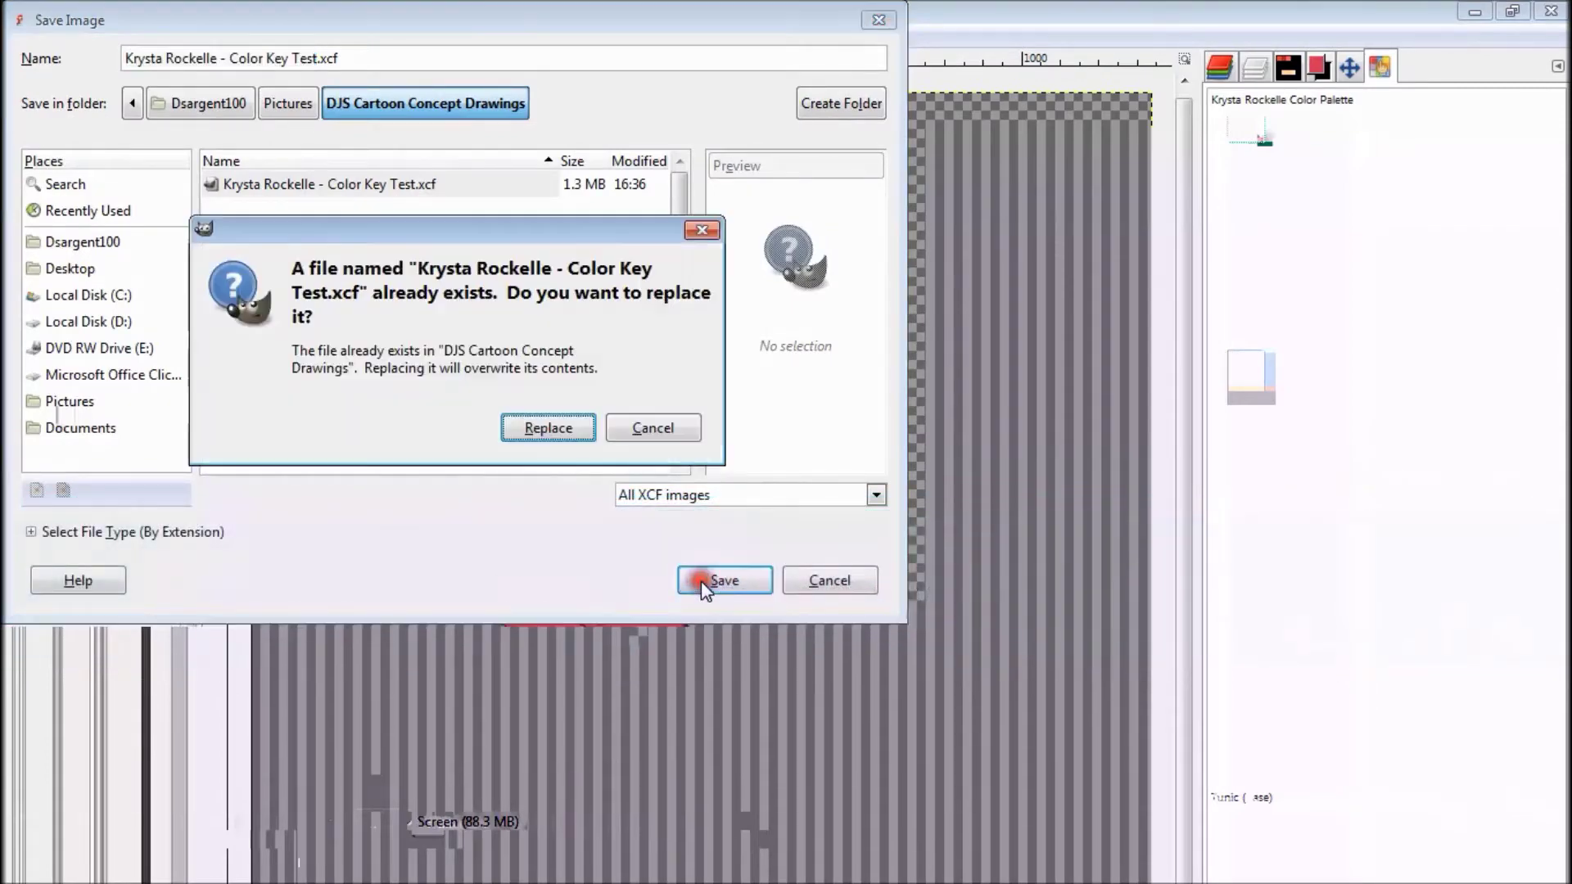
pyautogui.click(557, 428)
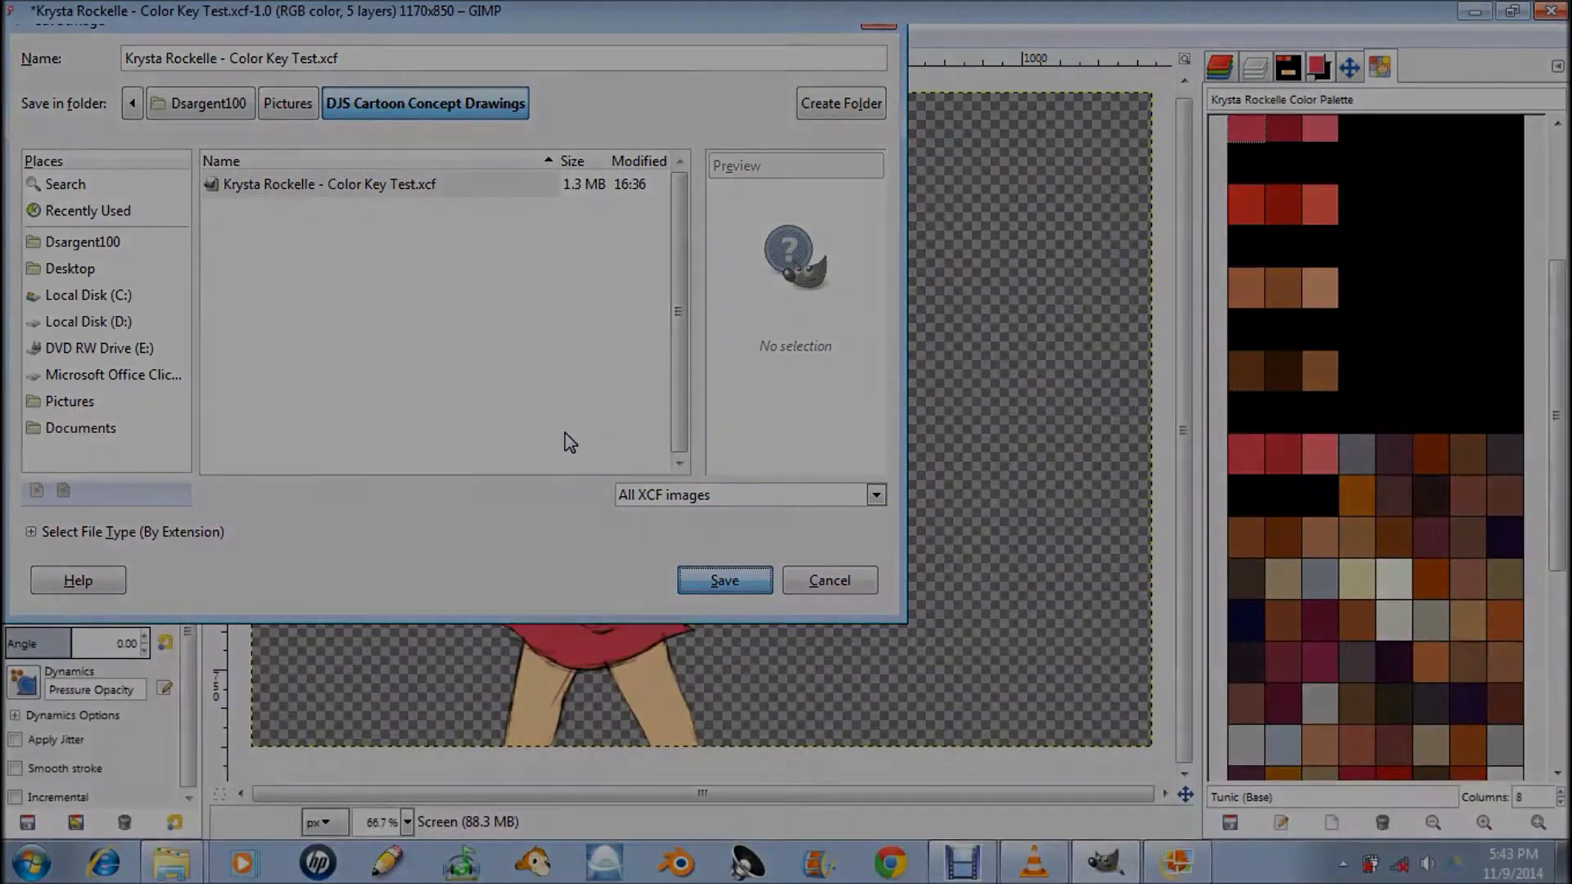